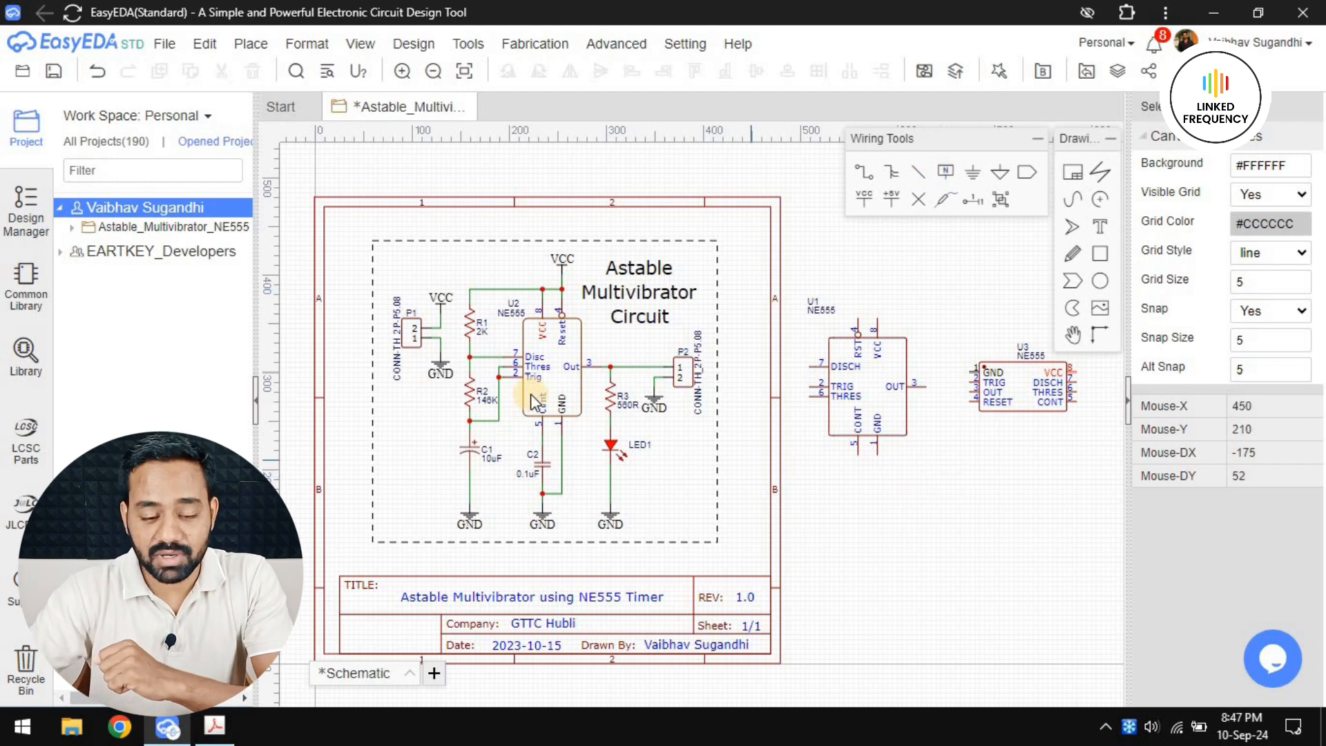
# Examine the pin layouts of NE555 symbols U2, U1 and U3 on the schematic
pyautogui.scroll(3, 553, 404)
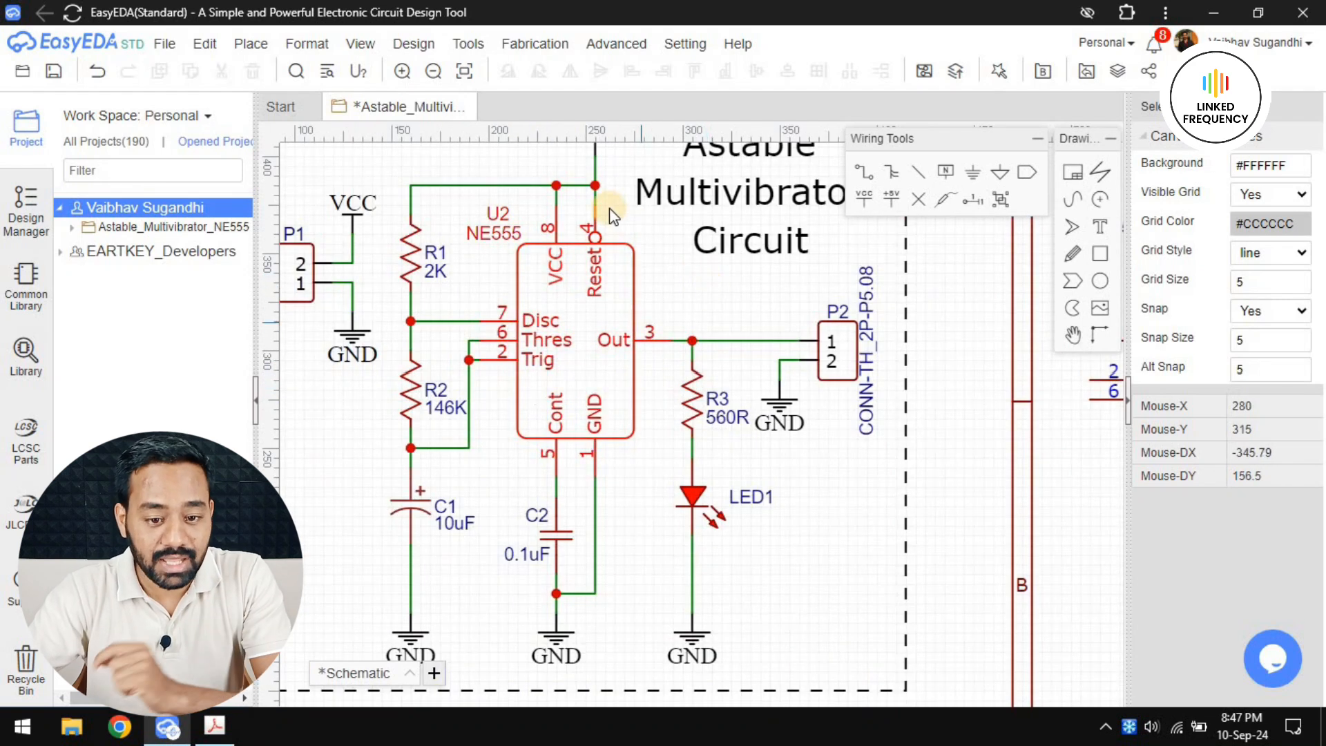
pyautogui.moveTo(858, 464); pyautogui.dragTo(369, 350, button='right')
pyautogui.moveTo(722, 378); pyautogui.dragTo(665, 599, button='right')
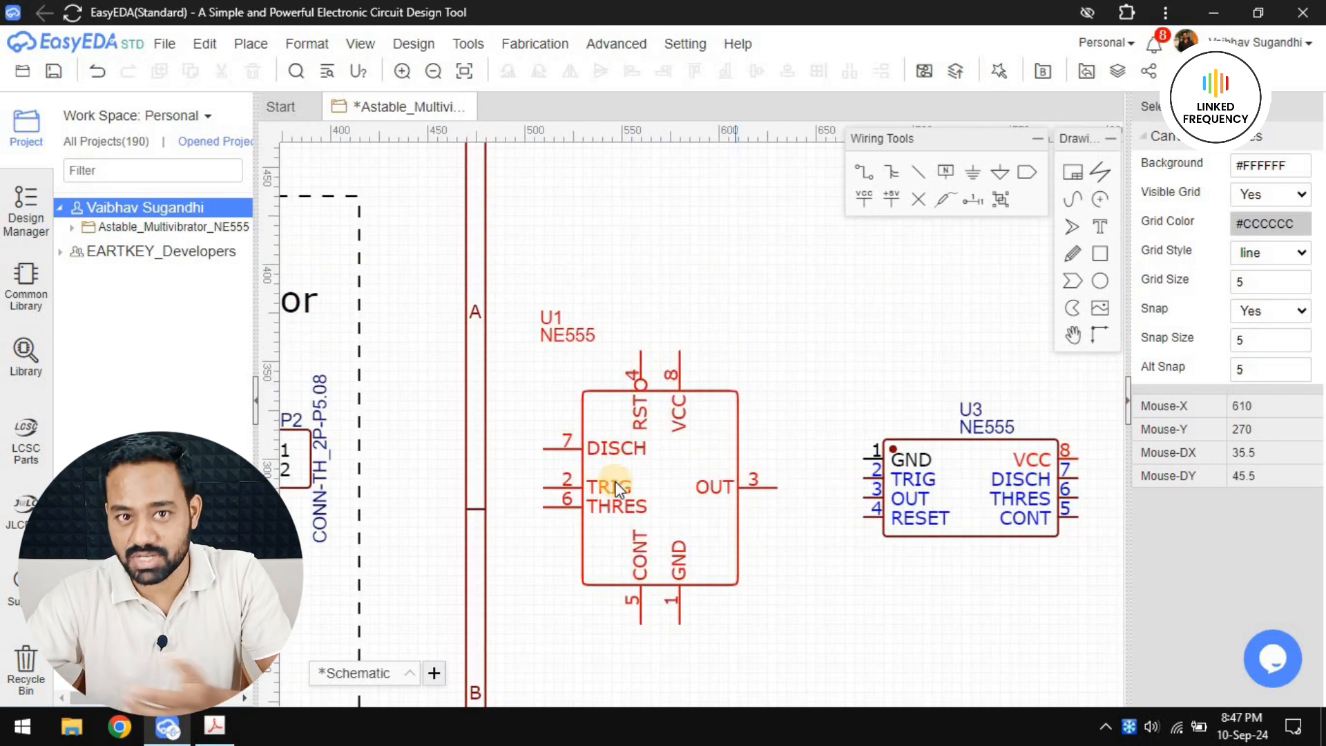
pyautogui.moveTo(847, 568); pyautogui.dragTo(540, 462, button='right')
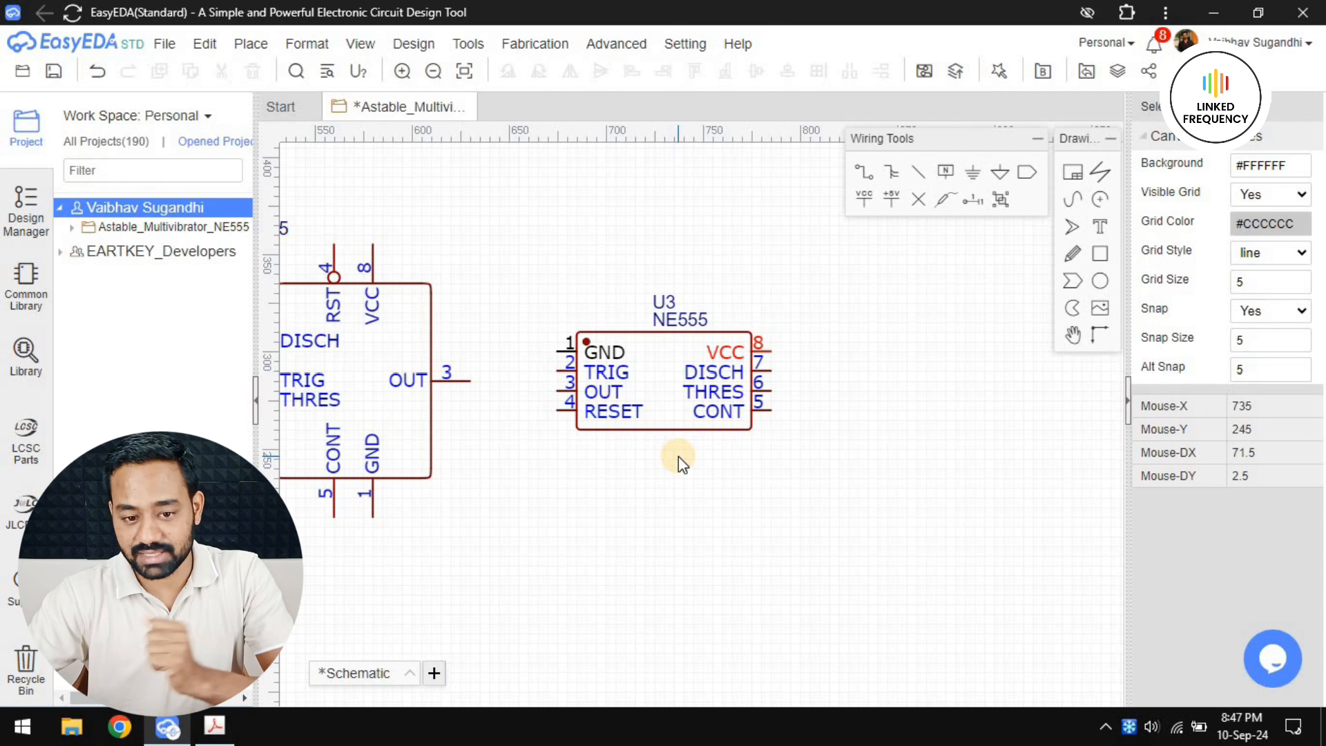
pyautogui.click(659, 409)
pyautogui.scroll(-2, 537, 484)
pyautogui.moveTo(439, 446); pyautogui.dragTo(619, 431, button='right')
pyautogui.click(619, 432)
pyautogui.scroll(-2, 587, 517)
pyautogui.moveTo(466, 459); pyautogui.dragTo(782, 422, button='right')
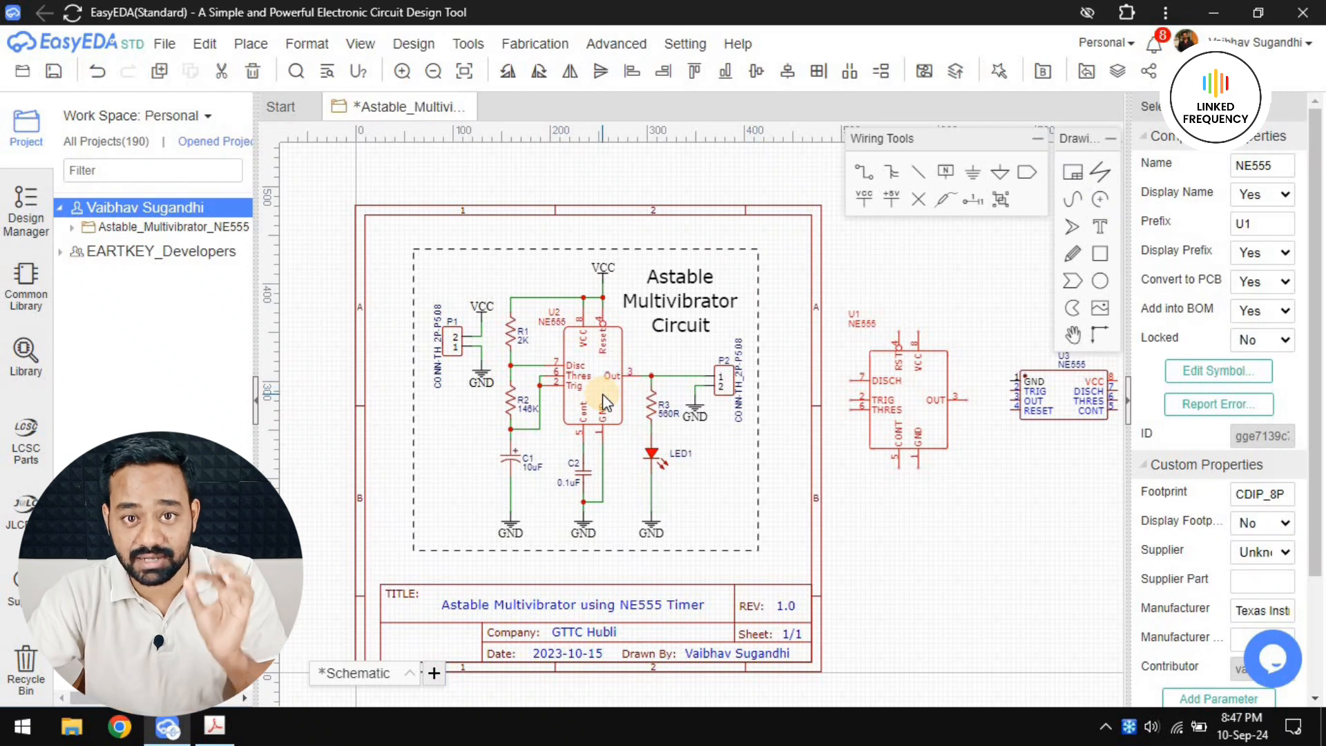
# Inspect the component properties of U3 and compare its pin arrangement with symbols U1 and U2
pyautogui.moveTo(964, 516); pyautogui.dragTo(683, 503, button='right')
pyautogui.click(793, 431)
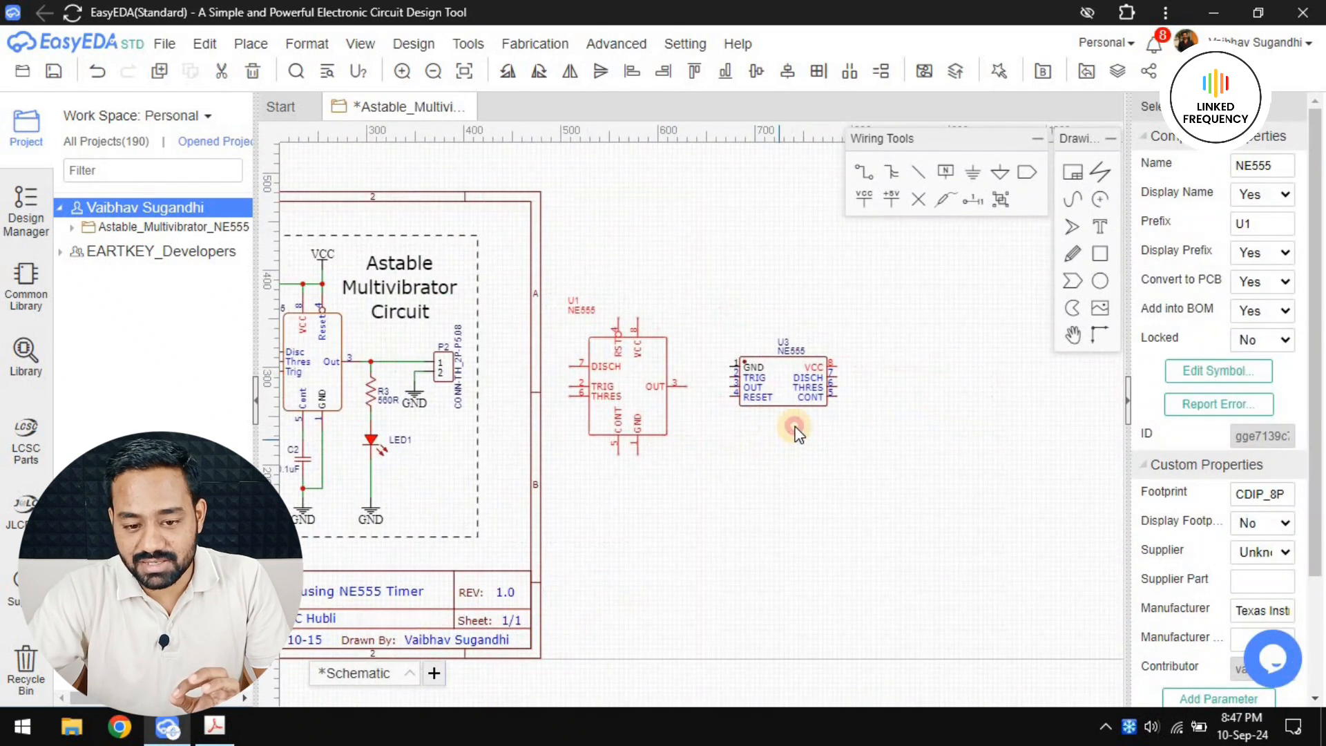
pyautogui.click(794, 396)
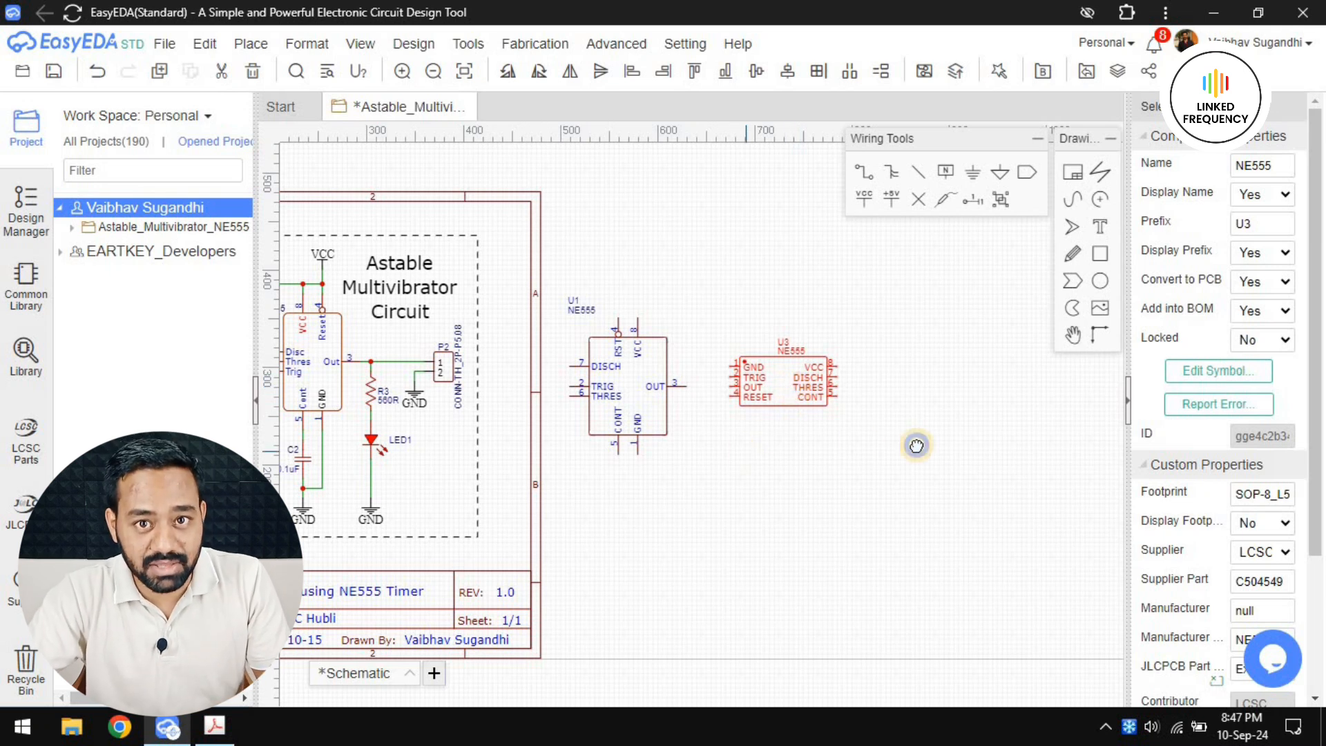
pyautogui.moveTo(290, 345); pyautogui.dragTo(482, 340, button='right')
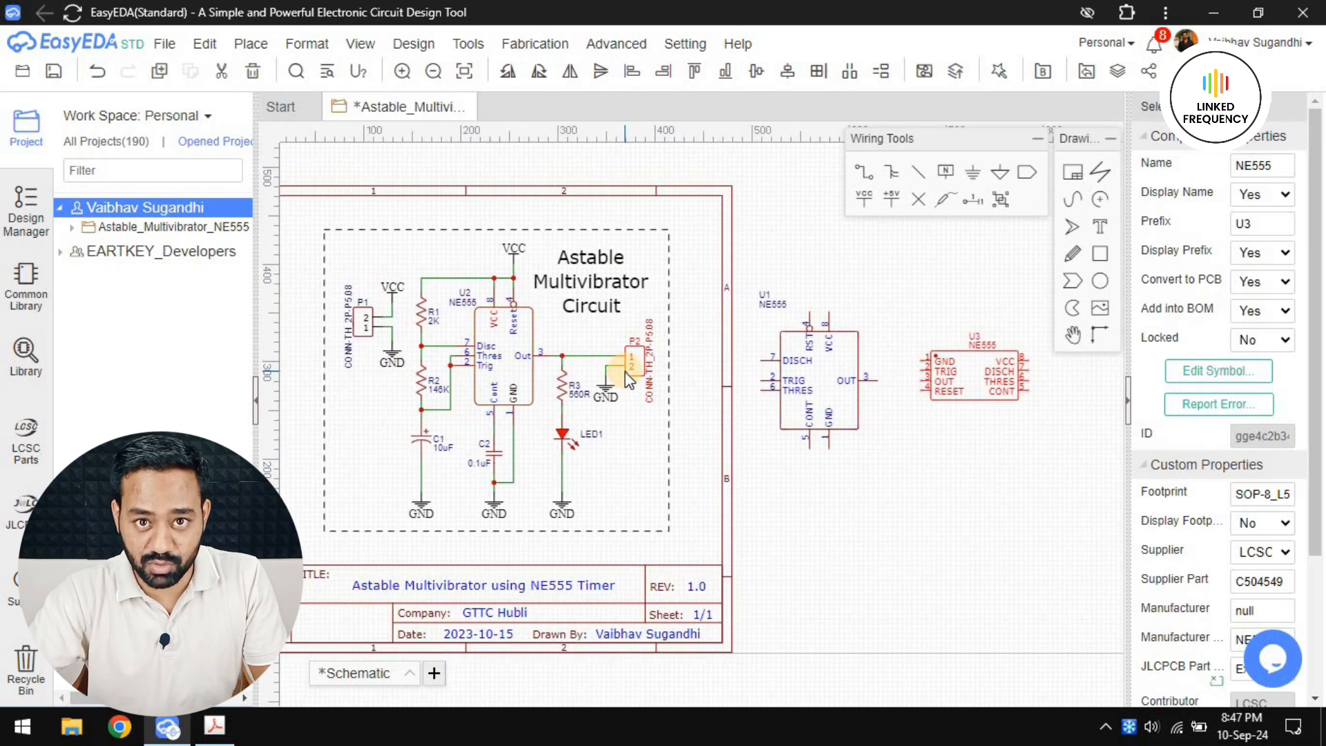
pyautogui.moveTo(873, 474); pyautogui.dragTo(675, 470, button='right')
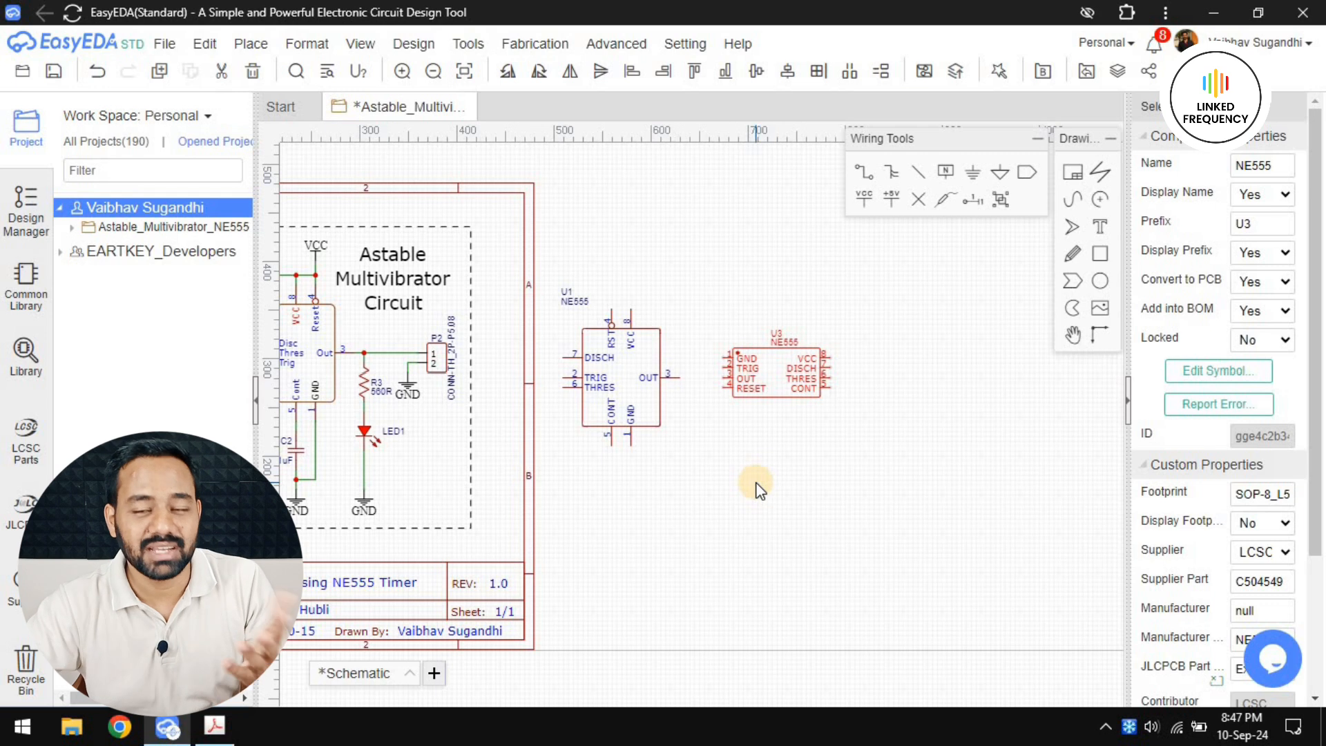
pyautogui.moveTo(709, 568); pyautogui.dragTo(771, 570, button='right')
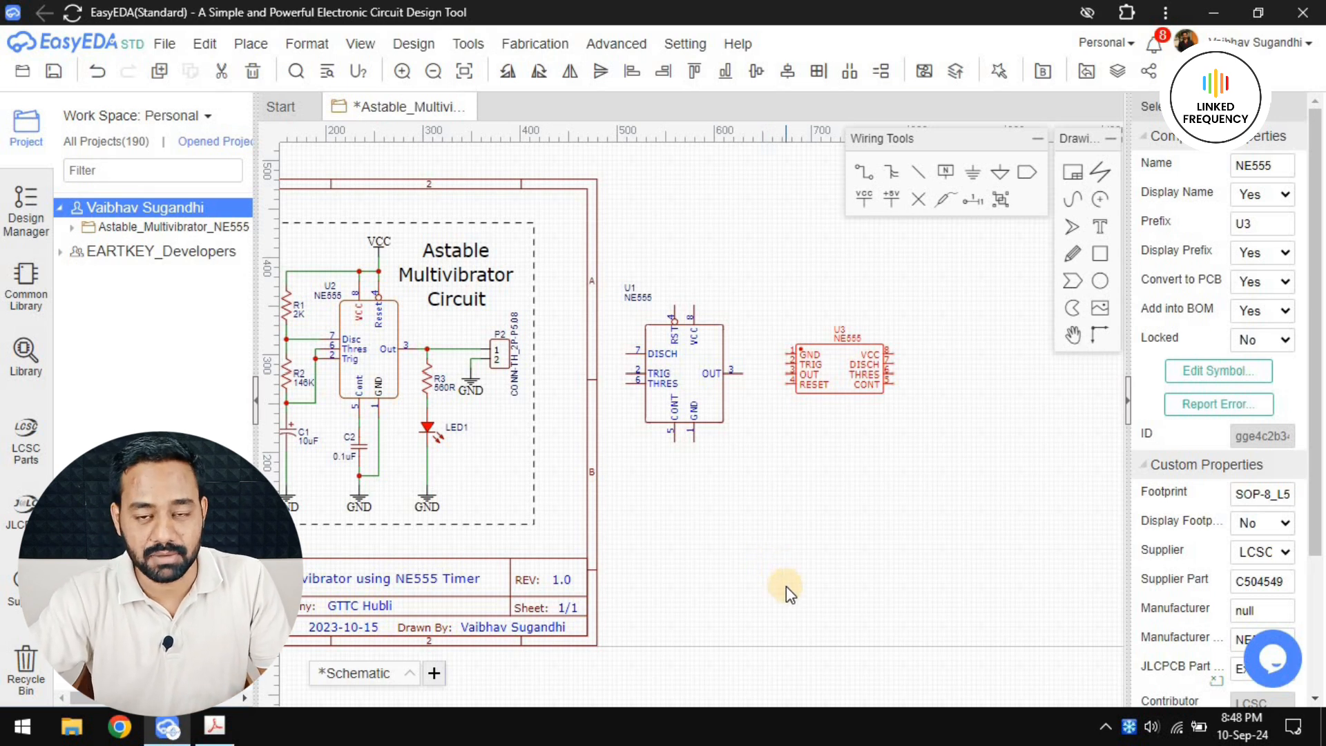
pyautogui.moveTo(734, 578); pyautogui.dragTo(814, 570, button='right')
pyautogui.scroll(3, 783, 342)
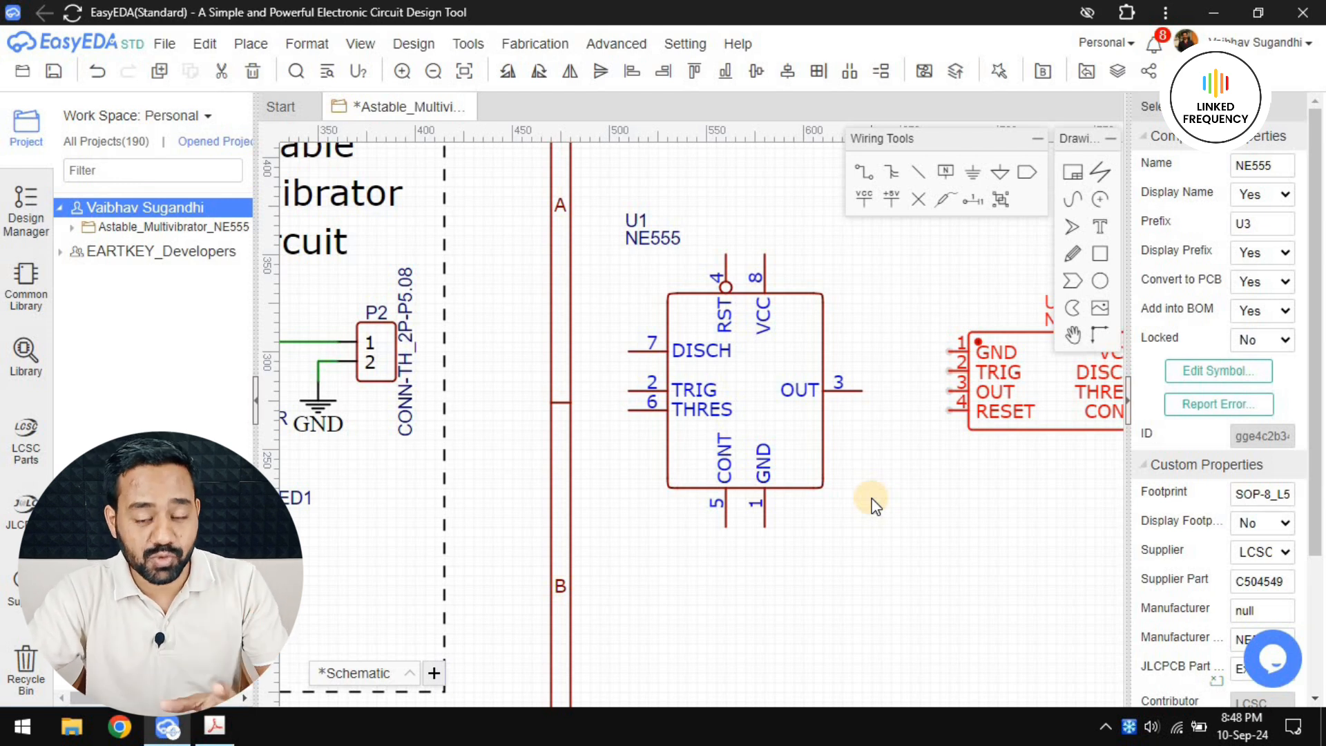
pyautogui.click(789, 459)
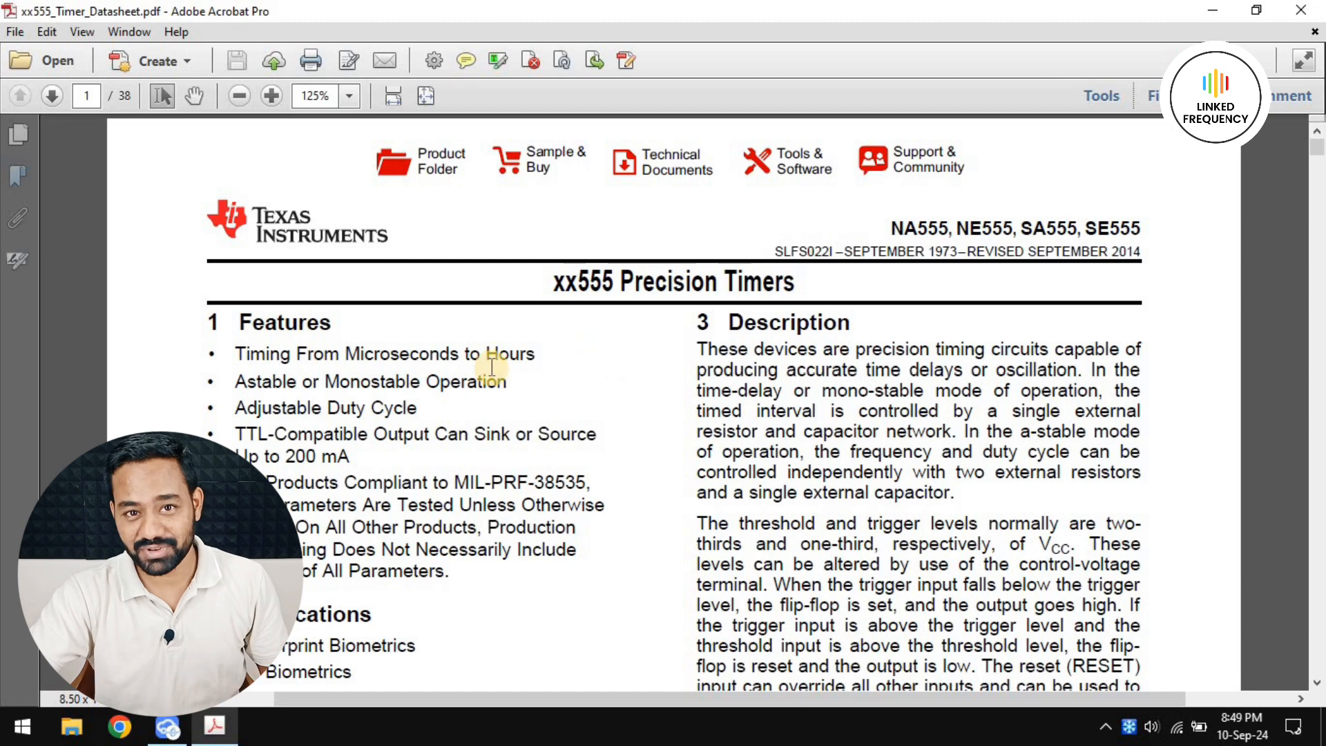
# Examine the pin configuration and Pin Functions table on page 3 of xx555_Timer_Datasheet.pdf
pyautogui.scroll(-10, 497, 366)
pyautogui.scroll(-15, 529, 385)
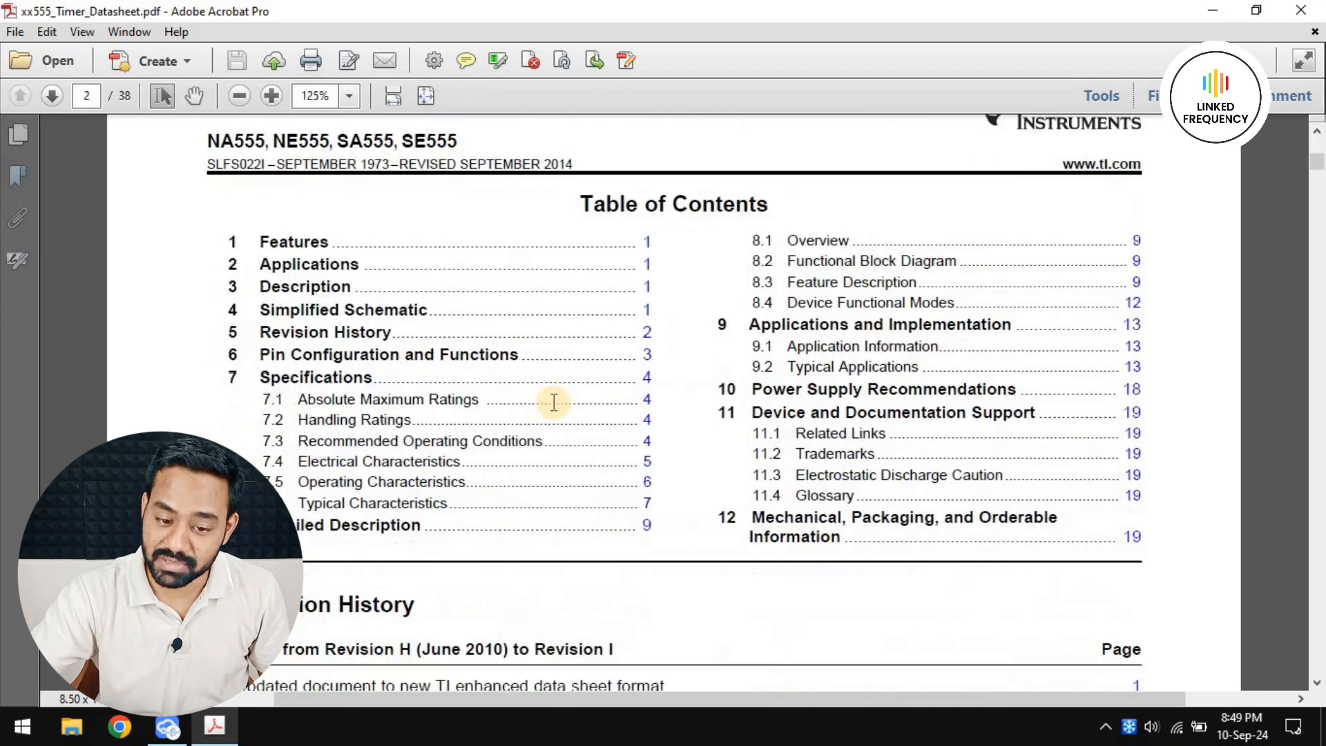
pyautogui.scroll(-15, 573, 409)
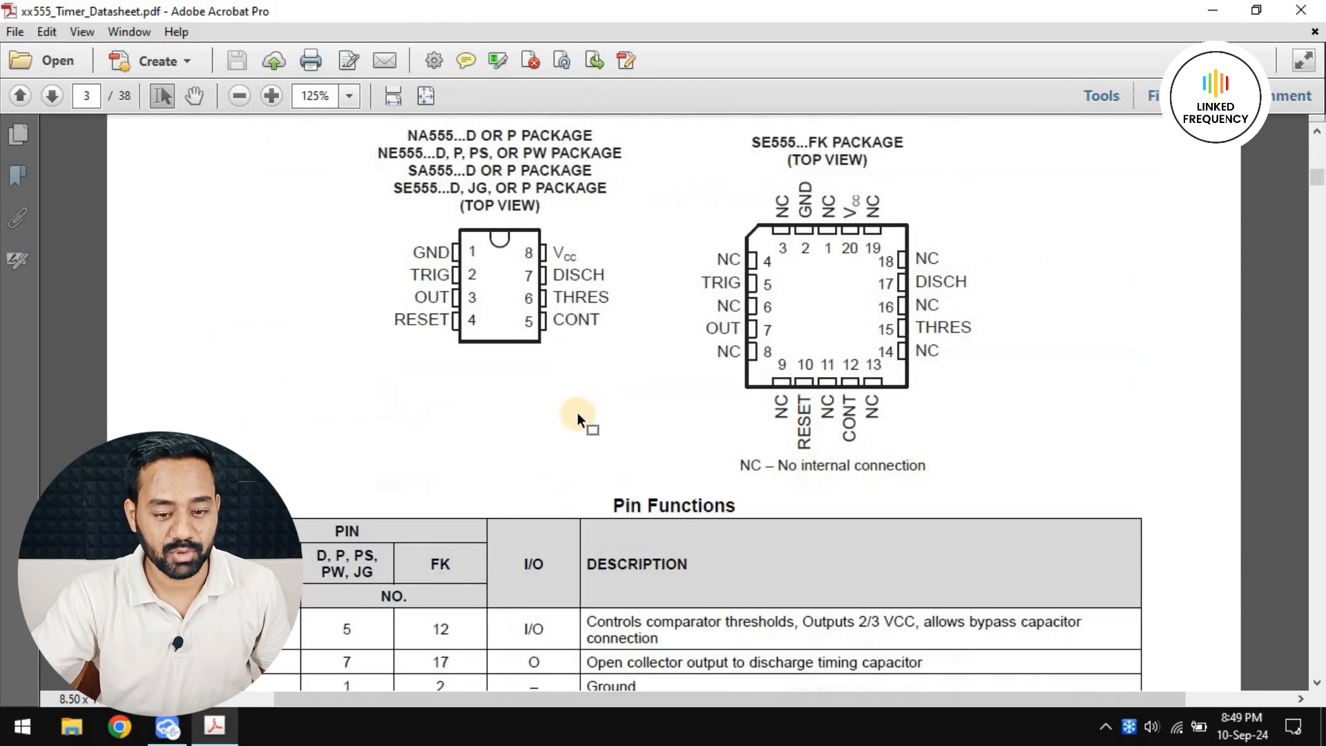
pyautogui.scroll(2, 578, 413)
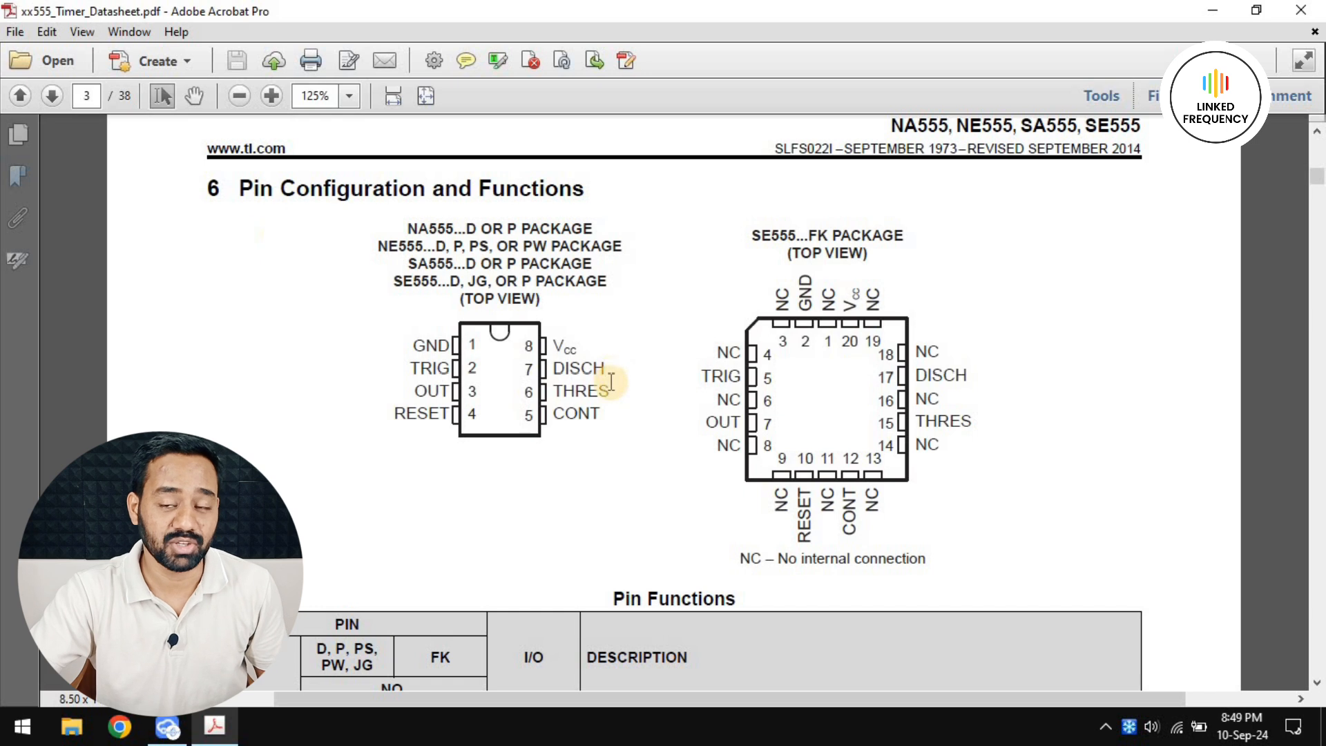
pyautogui.scroll(-3, 541, 425)
pyautogui.scroll(-3, 542, 426)
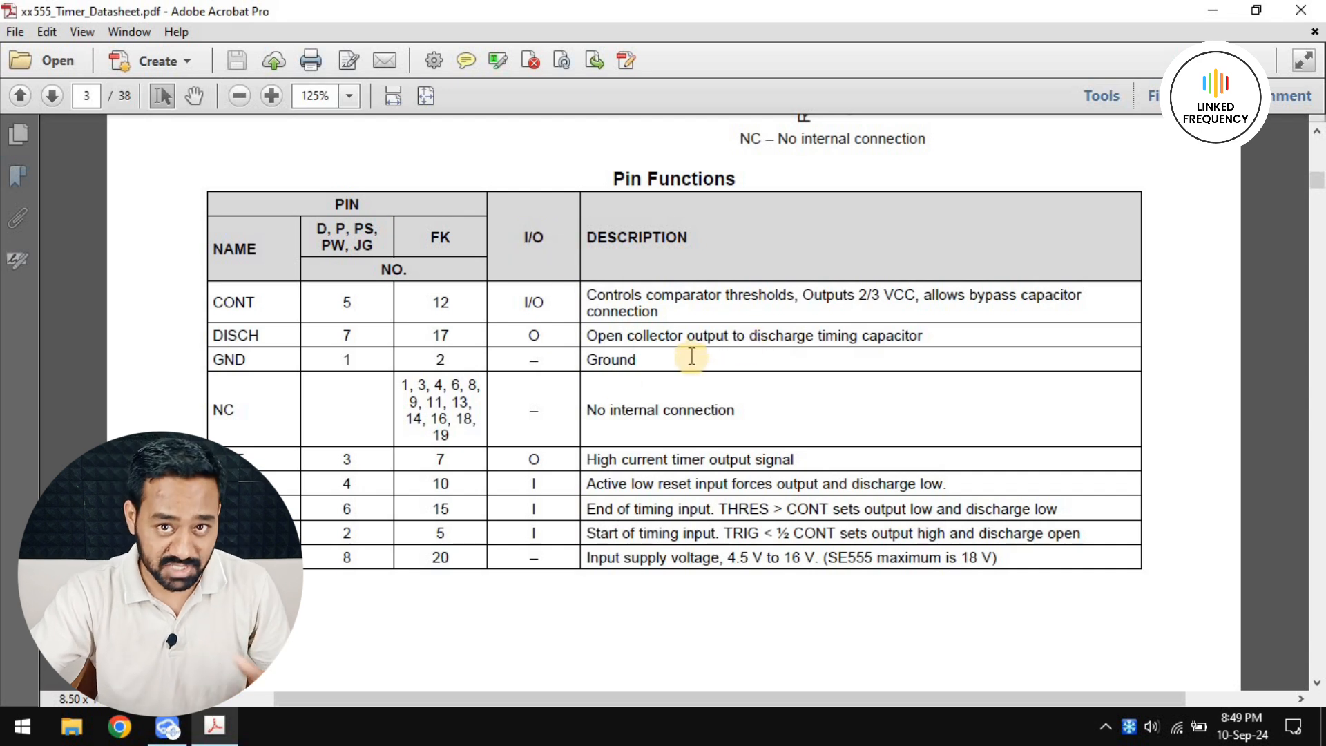
pyautogui.scroll(2, 624, 386)
pyautogui.scroll(3, 623, 385)
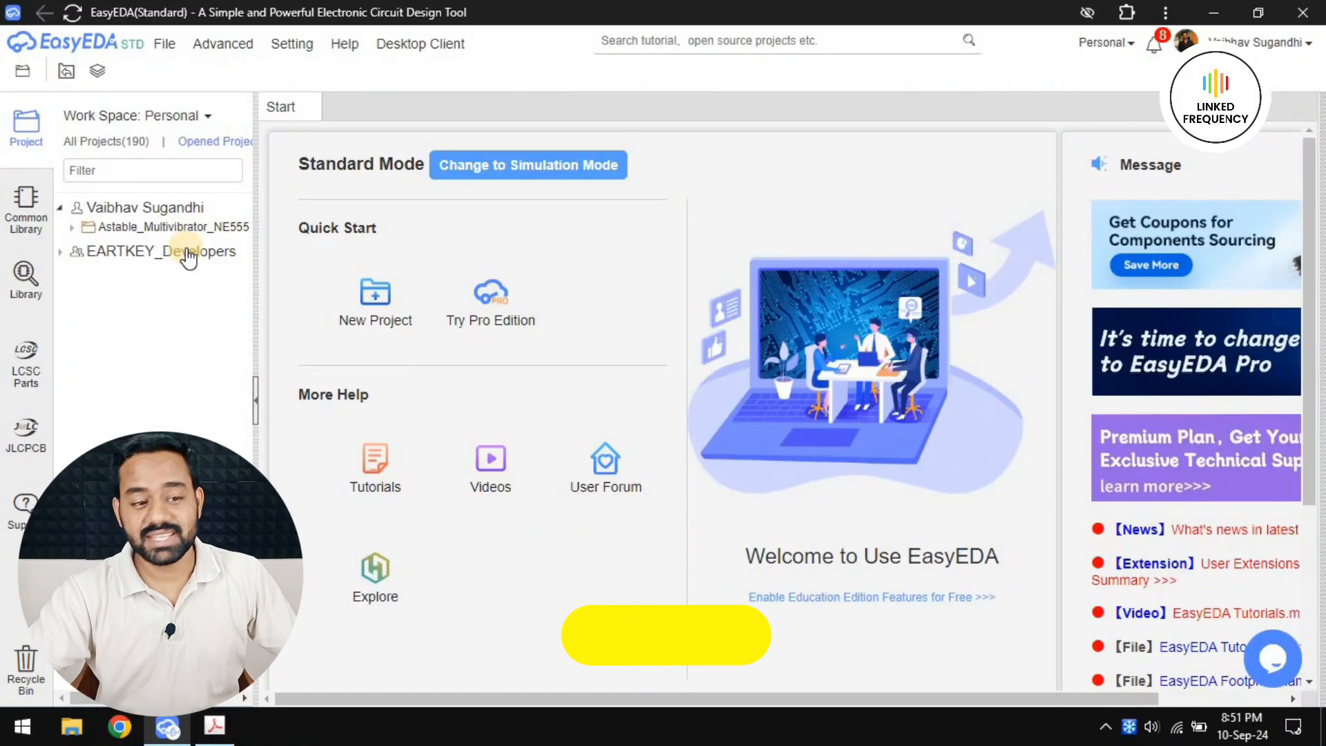
# Create a new blank schematic symbol in EasyEDA
pyautogui.click(166, 44)
pyautogui.moveTo(183, 67)
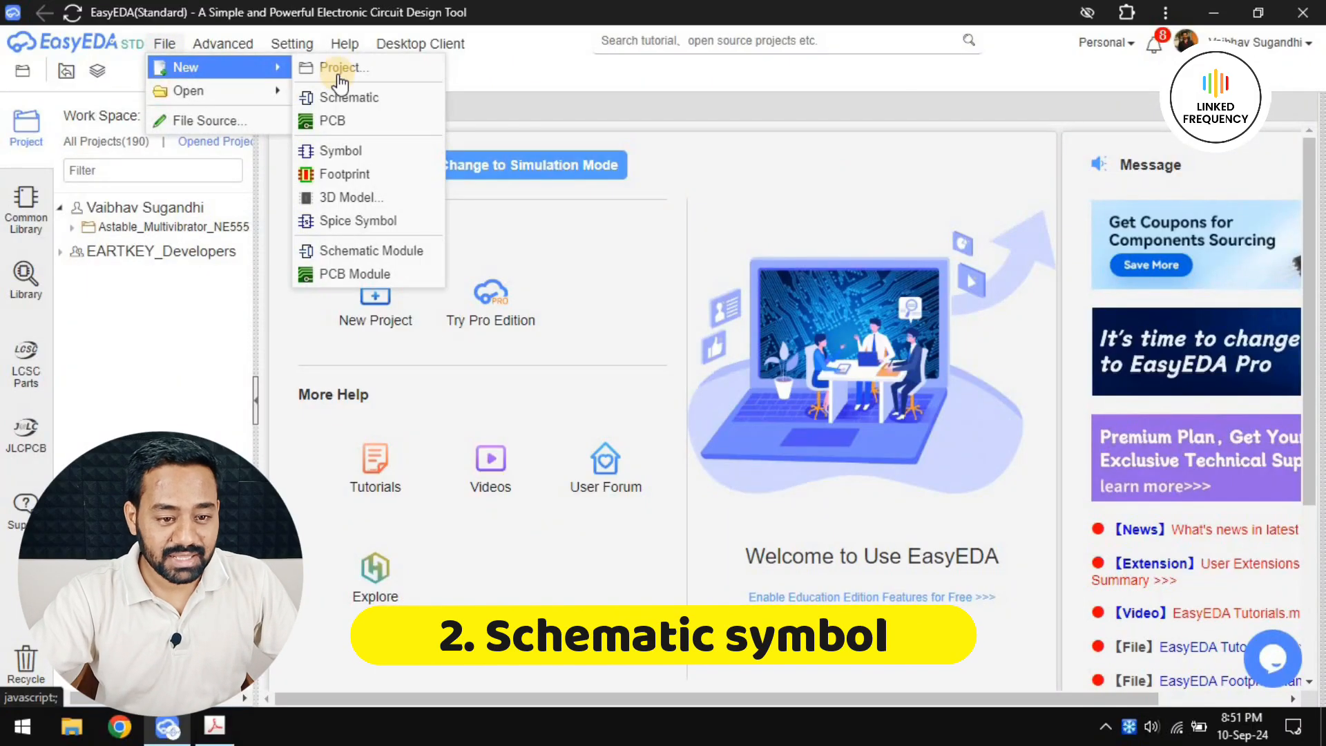
pyautogui.click(348, 146)
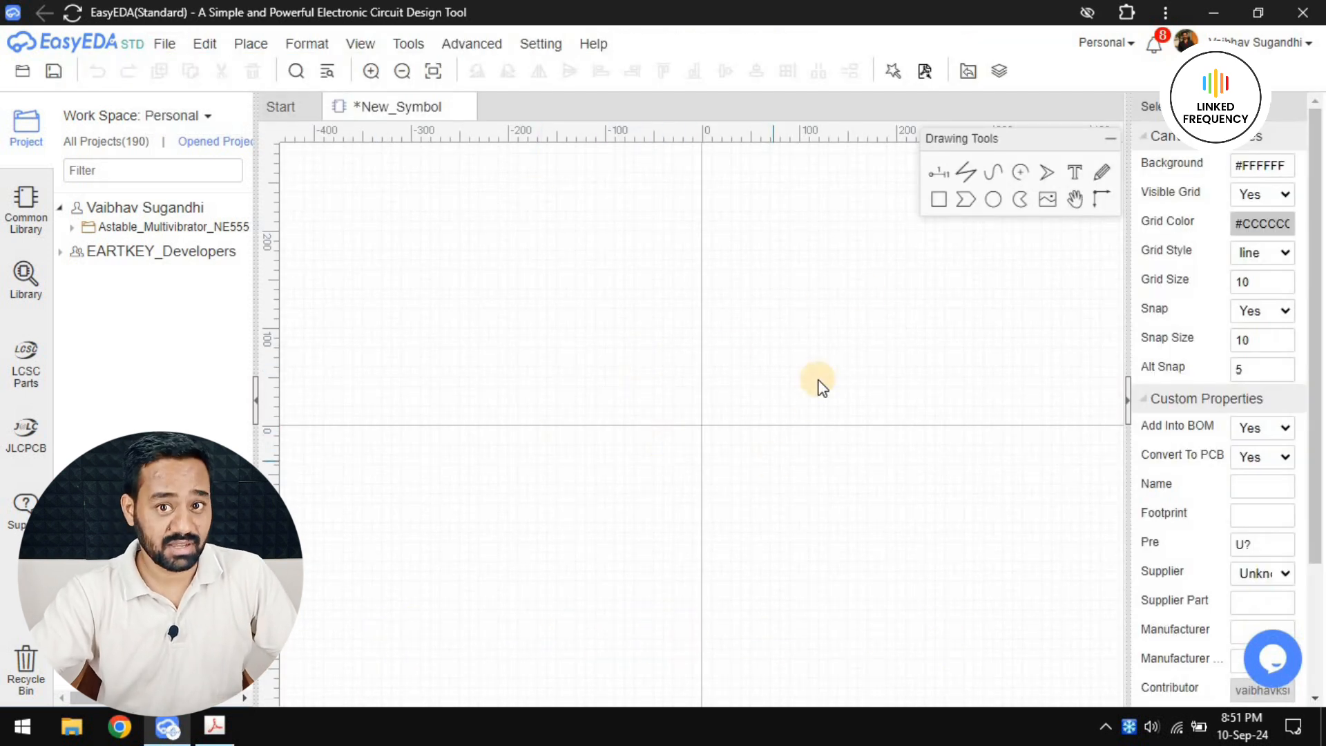
# Place pins 1 to 4 in a column at X -50, from Y 30 down to 0 in 10-unit steps, with their names facing inward
pyautogui.click(937, 176)
pyautogui.scroll(5, 614, 380)
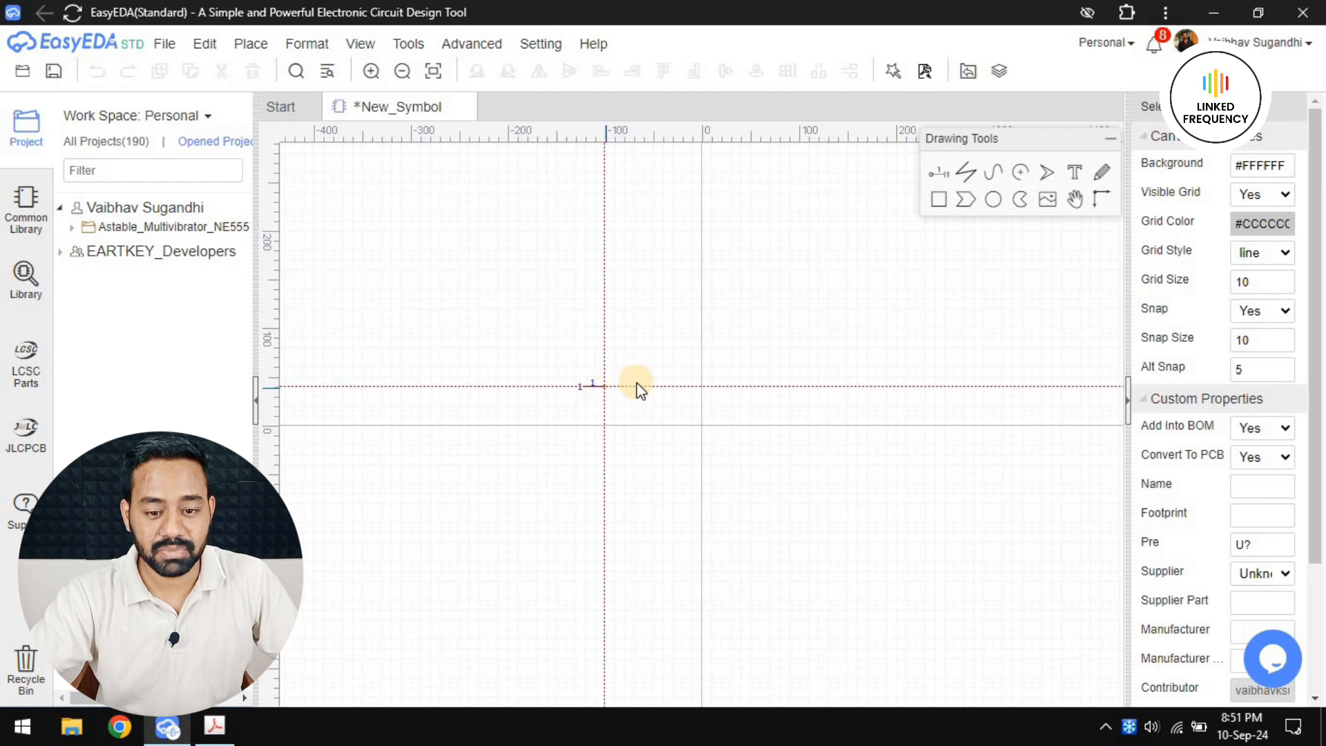
pyautogui.press('space')
pyautogui.press('space')
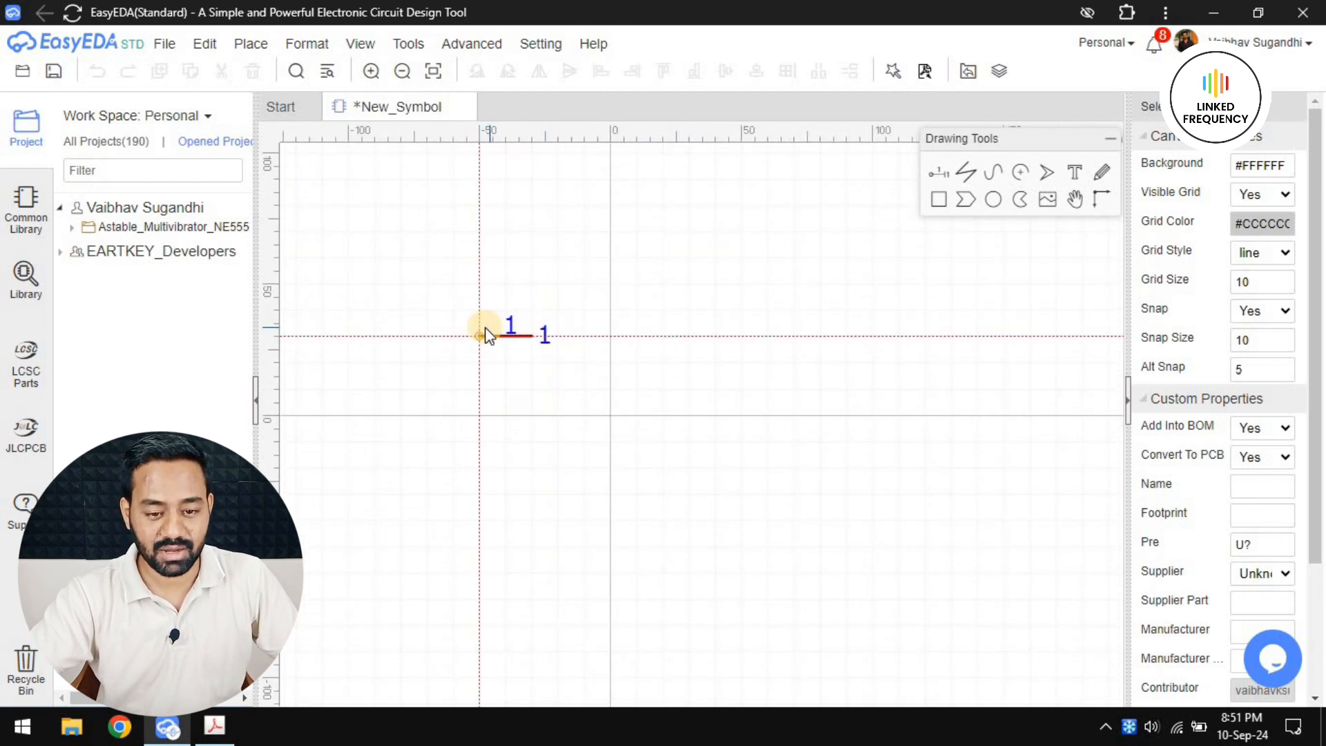
pyautogui.scroll(1, 477, 338)
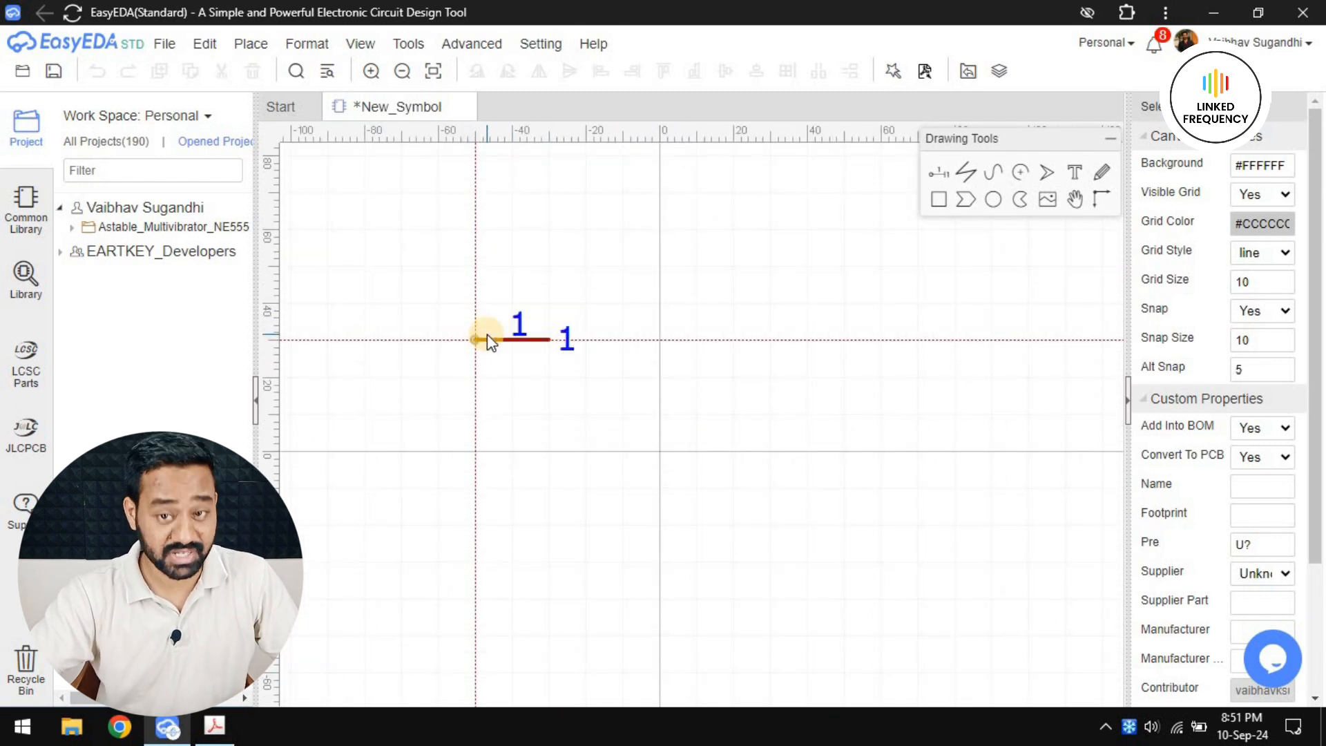
pyautogui.click(475, 339)
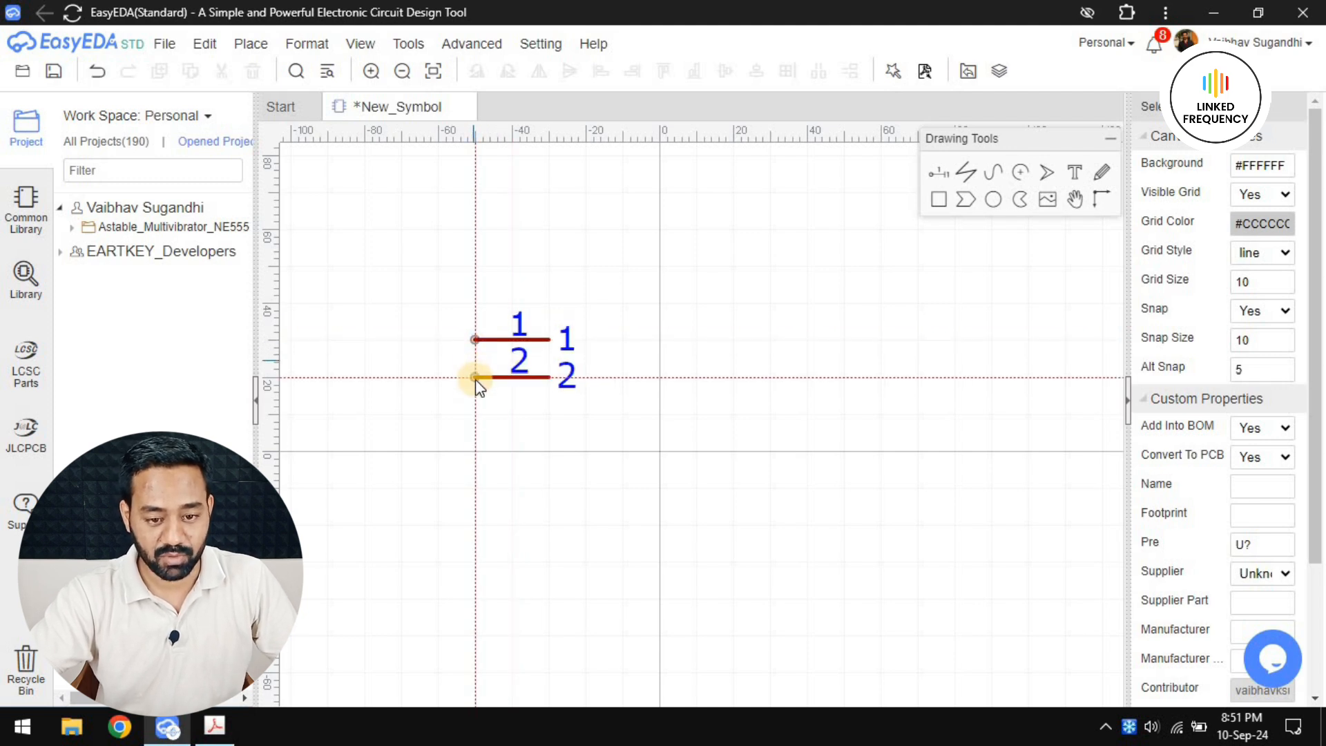
pyautogui.click(475, 377)
pyautogui.click(476, 414)
pyautogui.click(476, 451)
# Place pins 5 to 8 with reversed orientation in a column at X 30, from Y 0 up to 30 in 10-unit steps
pyautogui.press('space')
pyautogui.press('space')
pyautogui.click(771, 452)
pyautogui.click(771, 414)
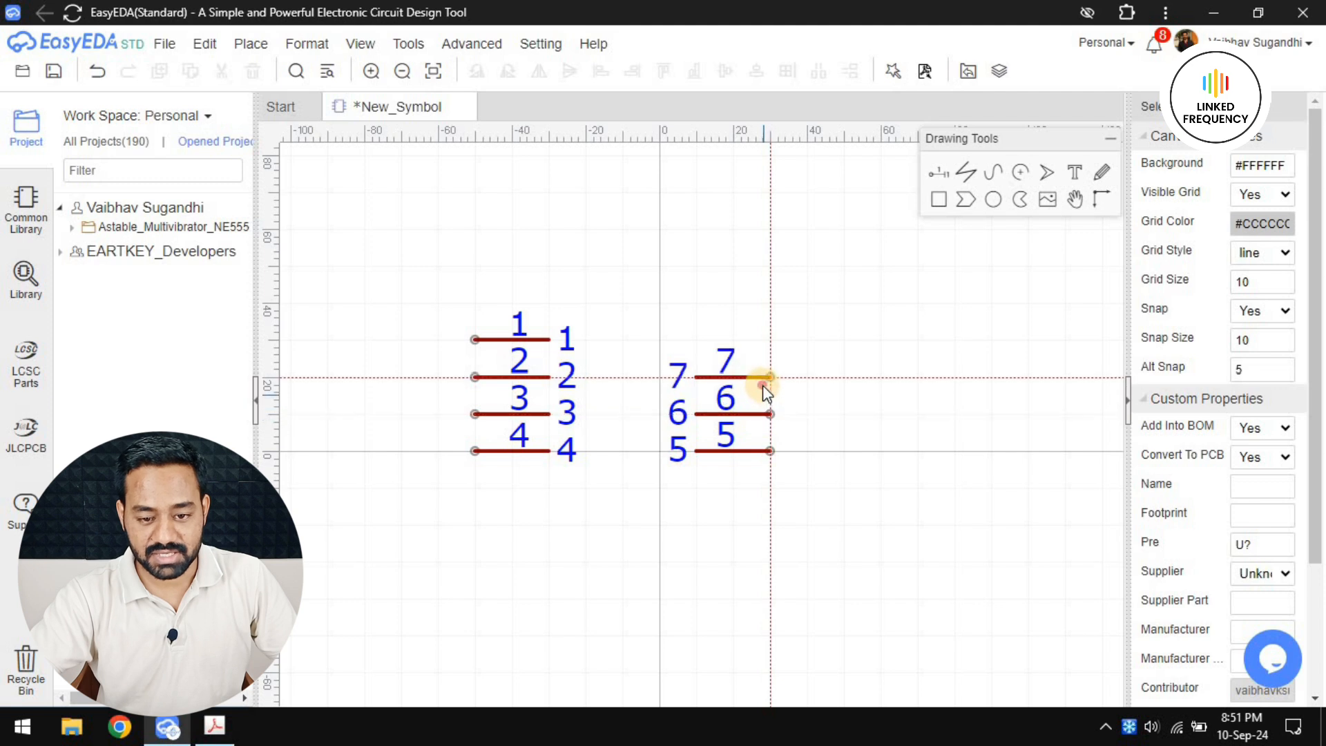
pyautogui.click(771, 376)
pyautogui.click(771, 339)
pyautogui.press('Escape')
pyautogui.scroll(-2, 848, 361)
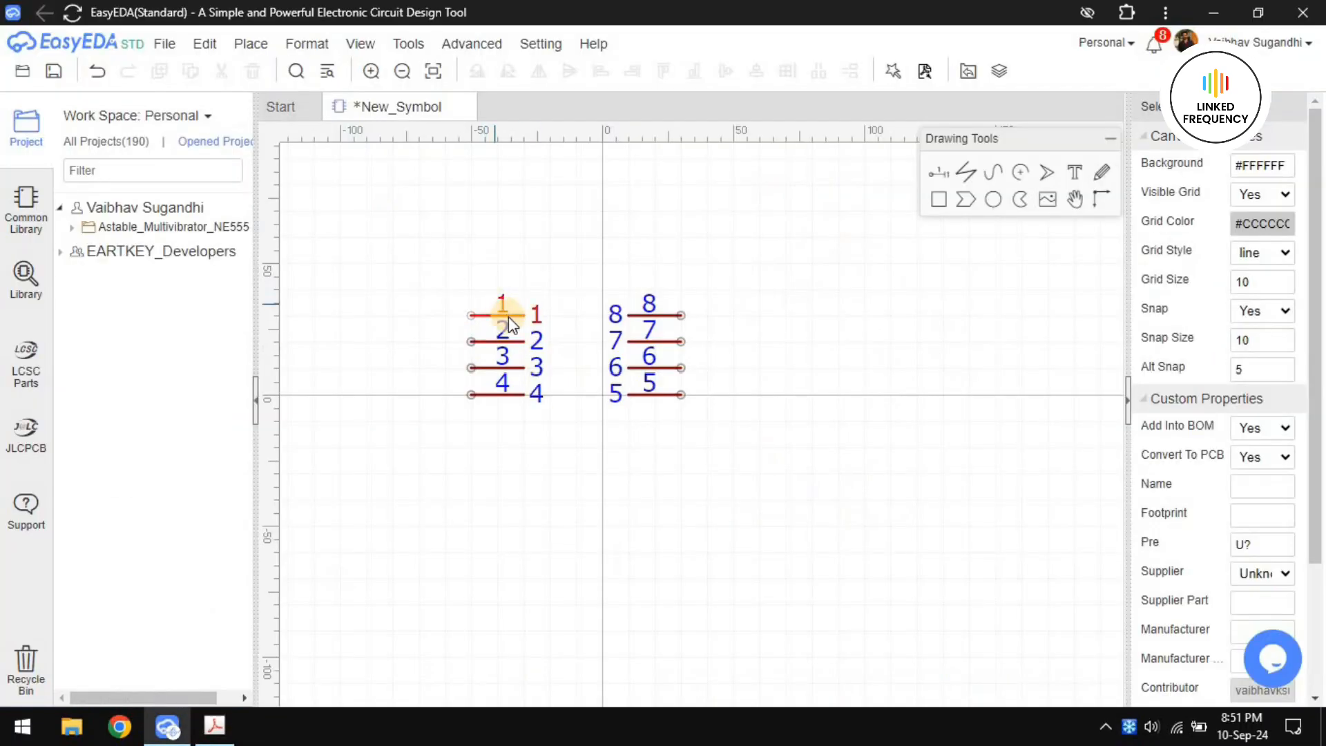
# Name pin 1 GND, following the datasheet pinout
pyautogui.click(683, 315)
pyautogui.click(473, 315)
pyautogui.doubleClick(1241, 165)
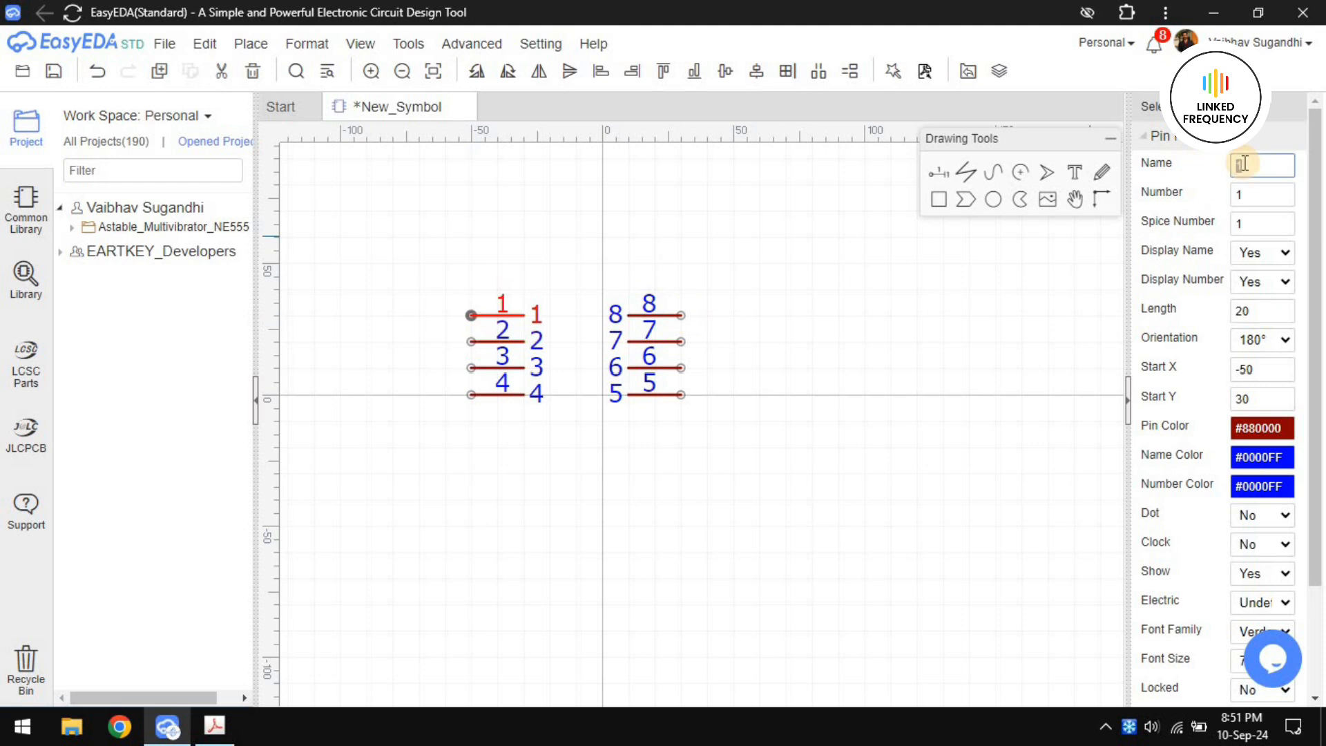
pyautogui.write('GND')
pyautogui.scroll(-2, 1243, 439)
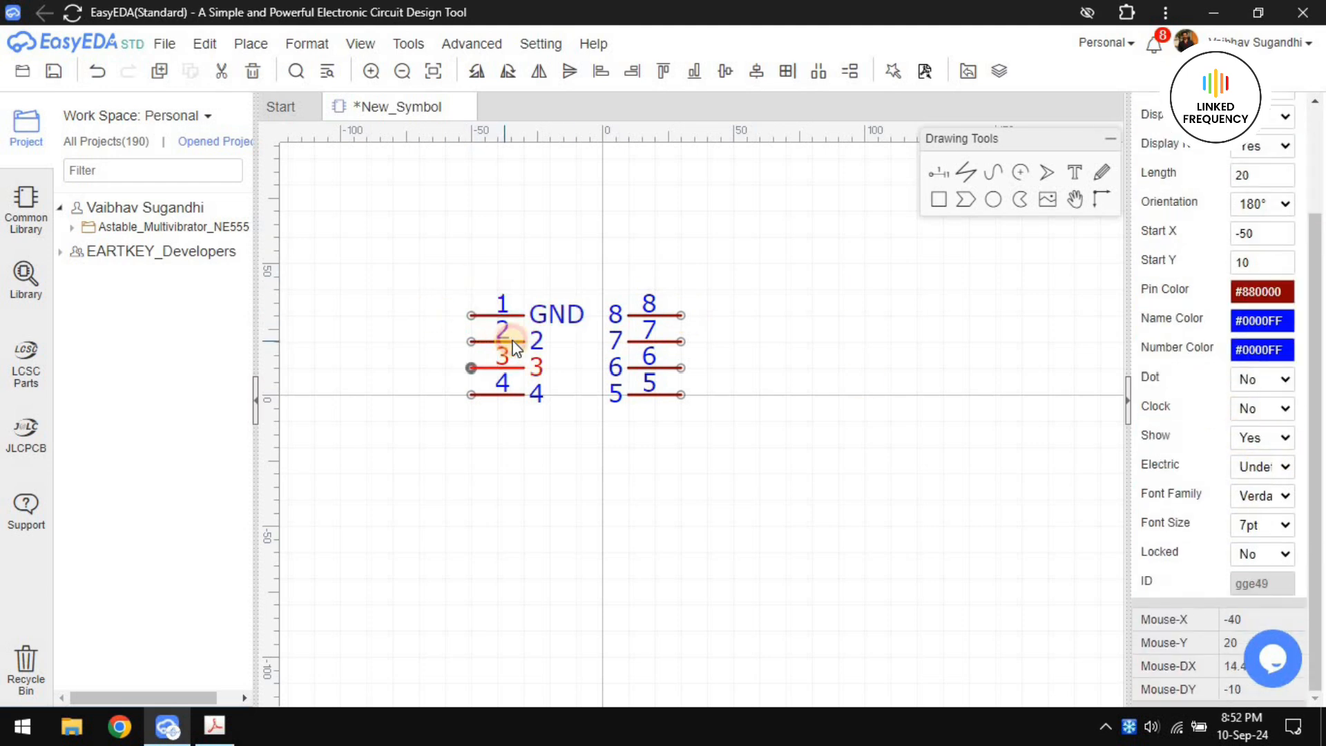
# Name pin 2 TRIG and pin 3 OUT
pyautogui.click(494, 345)
pyautogui.click(471, 341)
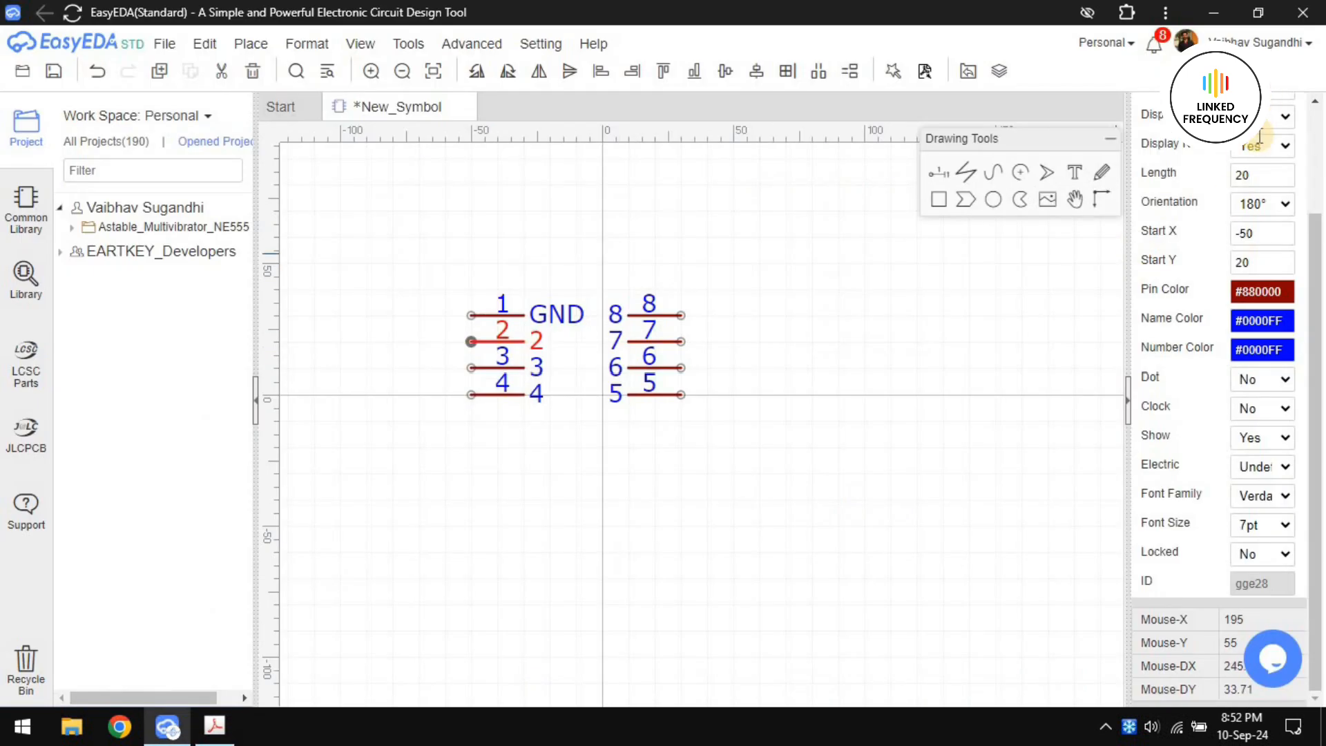
pyautogui.scroll(2, 1244, 345)
pyautogui.doubleClick(1247, 168)
pyautogui.write('TRIG')
pyautogui.click(471, 367)
pyautogui.doubleClick(1248, 166)
pyautogui.write('OUT')
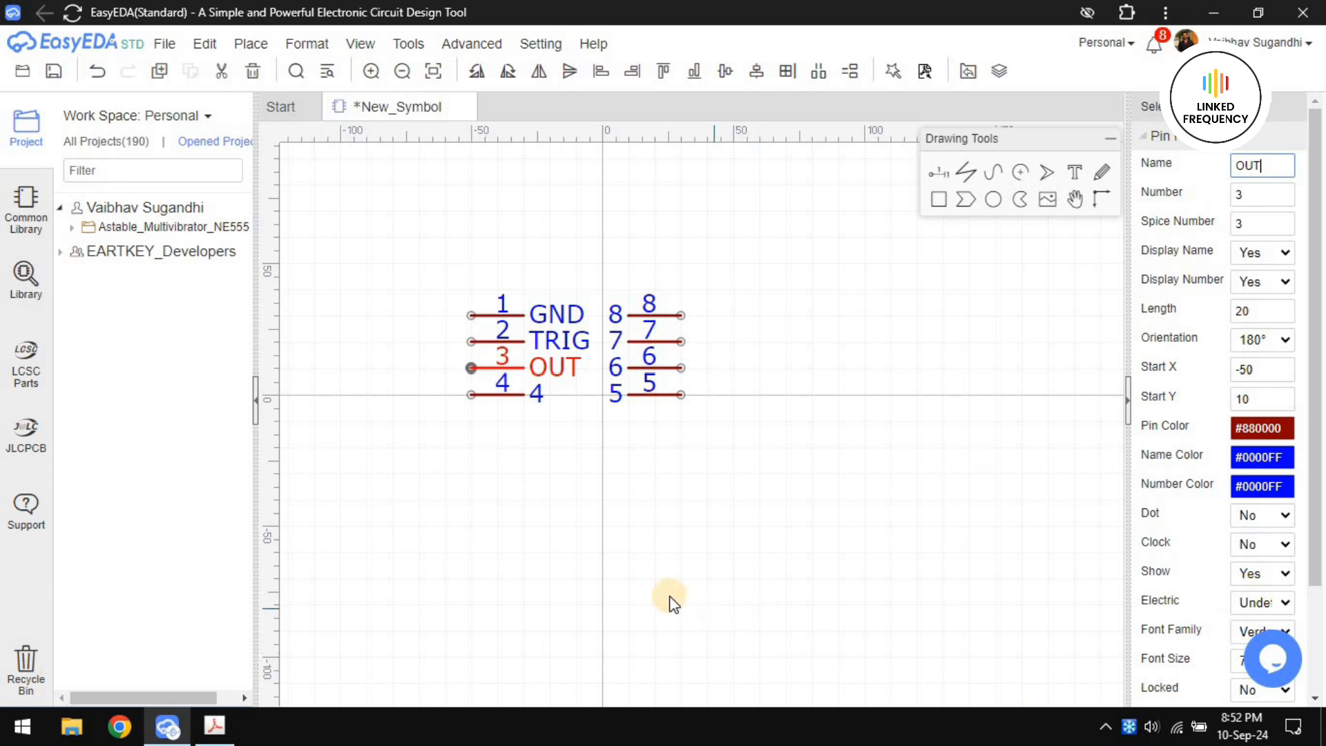
# Check the datasheet pinout and name pin 4 RST and pin 5 CONT
pyautogui.click(496, 396)
pyautogui.hotkey('alt', 'Tab')
pyautogui.hotkey('alt', 'Tab')
pyautogui.click(1233, 167)
pyautogui.write('RST')
pyautogui.click(654, 396)
# Check the datasheet for pin 6 and name that pin THERS
pyautogui.hotkey('alt', 'Tab')
pyautogui.hotkey('alt', 'Tab')
pyautogui.doubleClick(1245, 174)
pyautogui.write('CONT')
pyautogui.hotkey('alt', 'Tab')
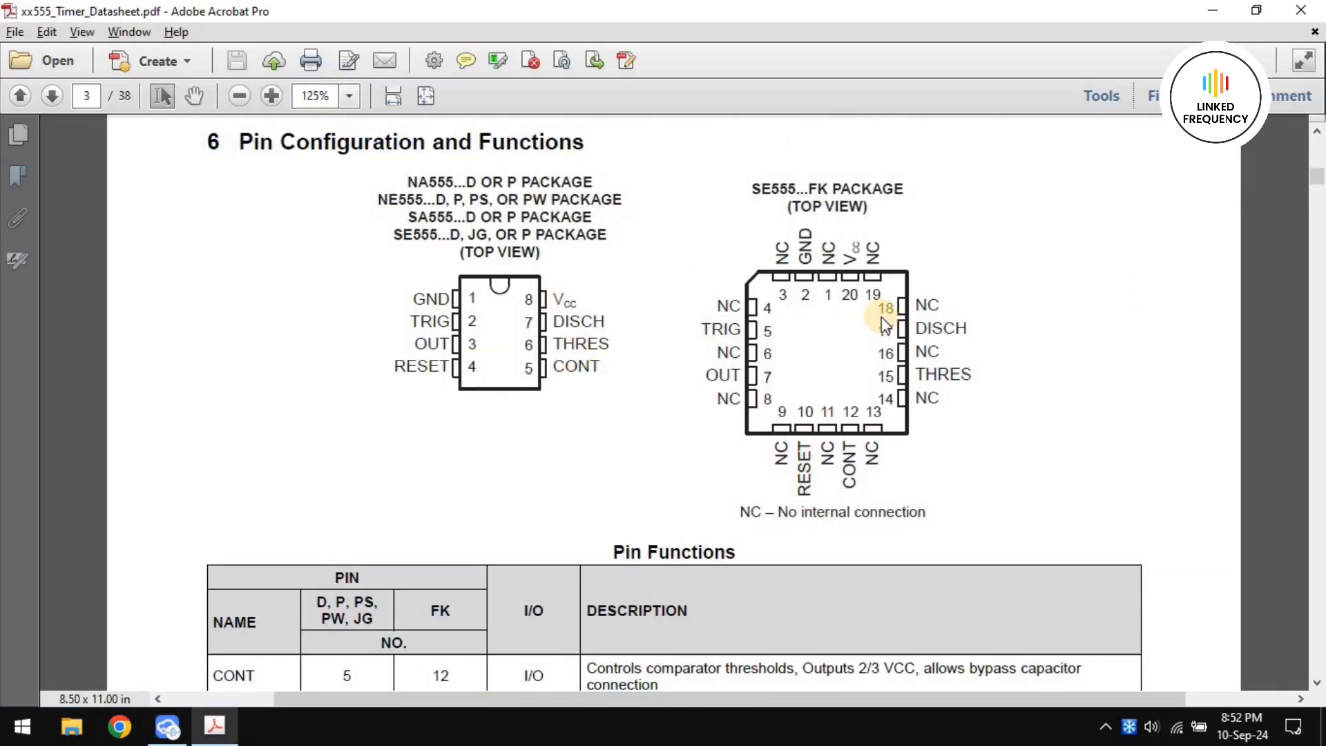
# Check the datasheet for pin 7 and name that pin DISCH
pyautogui.hotkey('alt', 'Tab')
pyautogui.click(682, 368)
pyautogui.doubleClick(1260, 168)
pyautogui.write('THERS')
pyautogui.hotkey('alt', 'Tab')
pyautogui.hotkey('alt', 'Tab')
pyautogui.click(680, 341)
pyautogui.doubleClick(1268, 166)
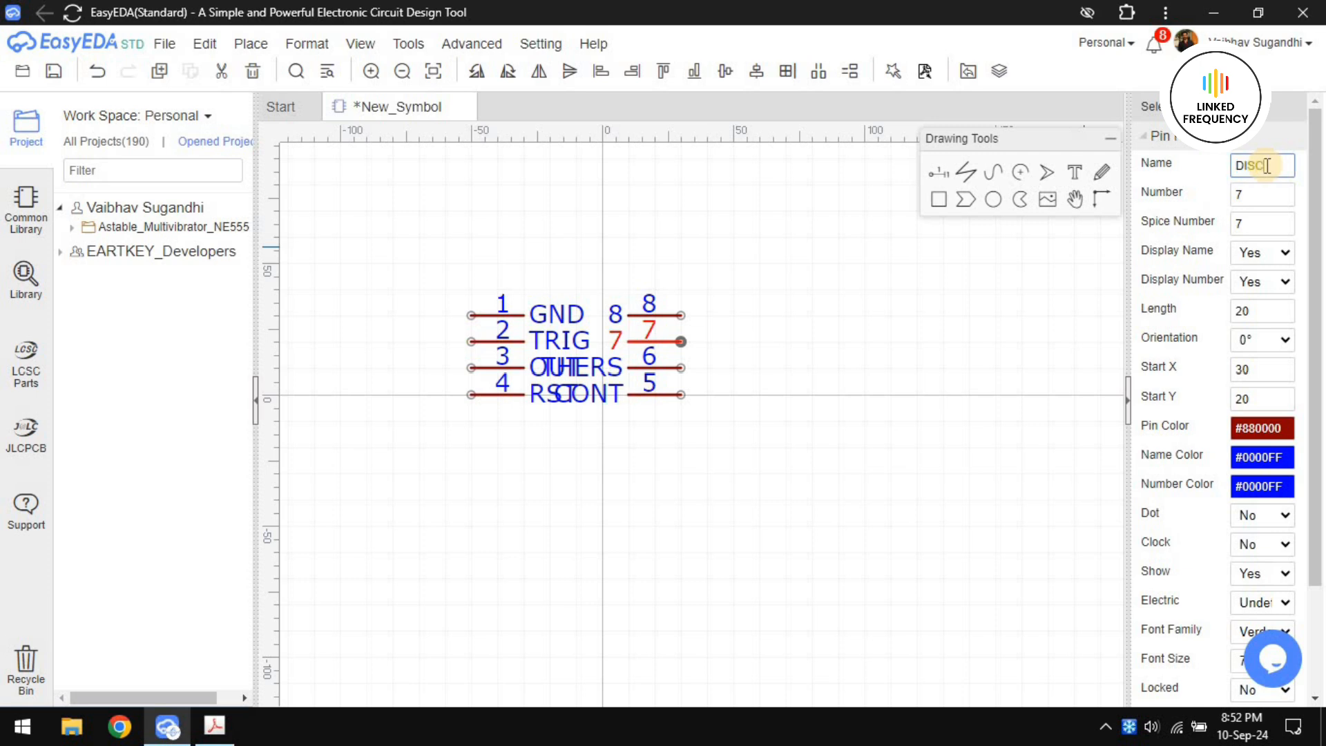
pyautogui.write('DISC')
pyautogui.hotkey('alt', 'Tab')
# Check the datasheet for pin 8 and name that pin VCC
pyautogui.hotkey('alt', 'Tab')
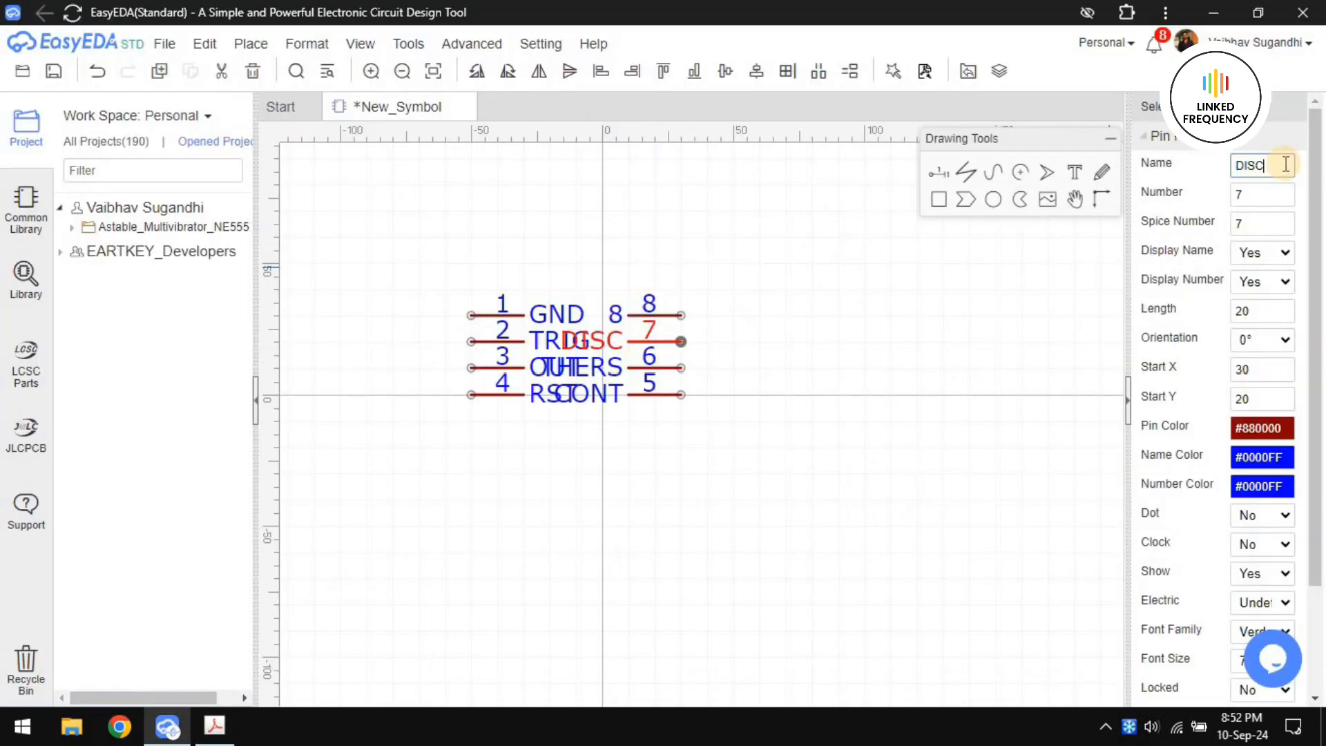
pyautogui.write('H')
pyautogui.hotkey('alt', 'Tab')
pyautogui.hotkey('alt', 'Tab')
pyautogui.click(681, 315)
pyautogui.doubleClick(1270, 164)
pyautogui.write('VCC')
# Move pins 5 to 8 together 30 units to the right so their names clear the opposite column's names
pyautogui.click(557, 224)
pyautogui.click(640, 311)
pyautogui.moveTo(555, 226); pyautogui.dragTo(735, 513)
pyautogui.moveTo(523, 213)
pyautogui.mouseDown()
pyautogui.moveTo(690, 462)
pyautogui.moveTo(757, 493)
pyautogui.mouseUp()
pyautogui.press('Right')
pyautogui.press('Right')
pyautogui.press('Right')
pyautogui.click(757, 494)
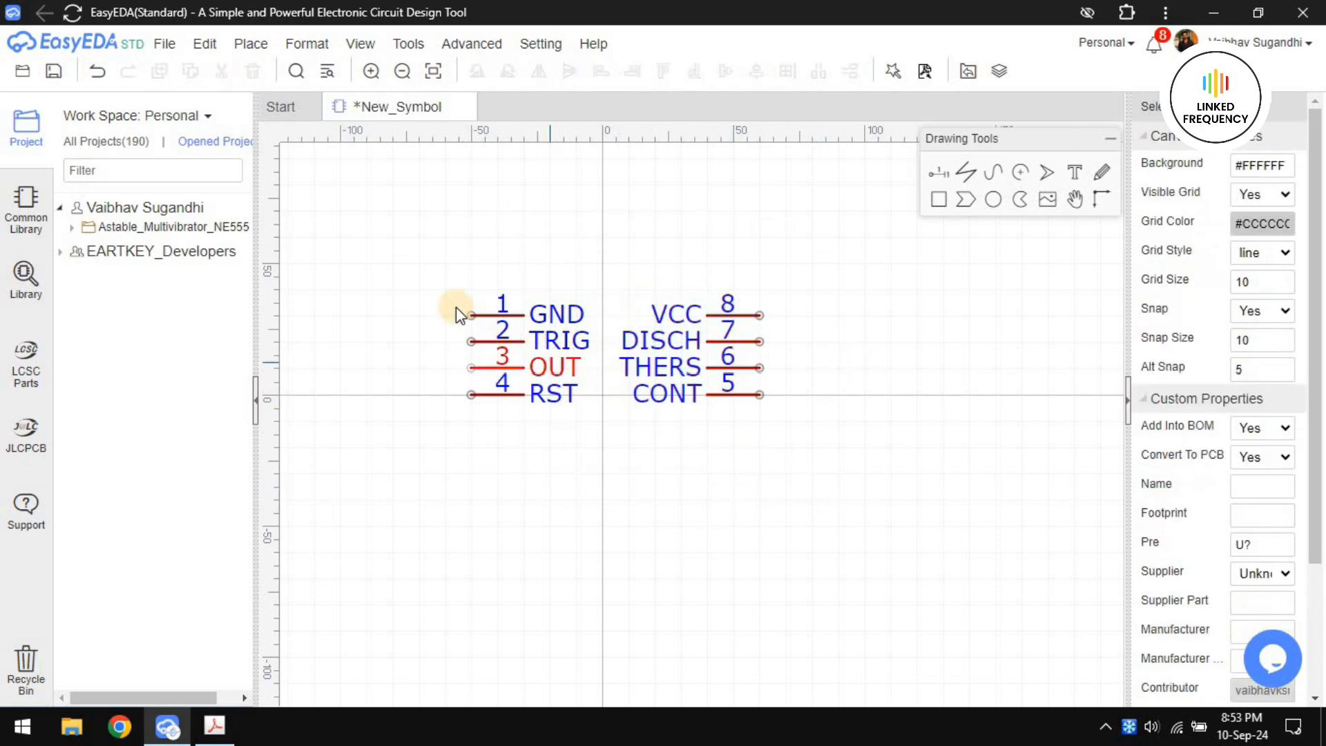
pyautogui.hotkey('ctrl', 's')
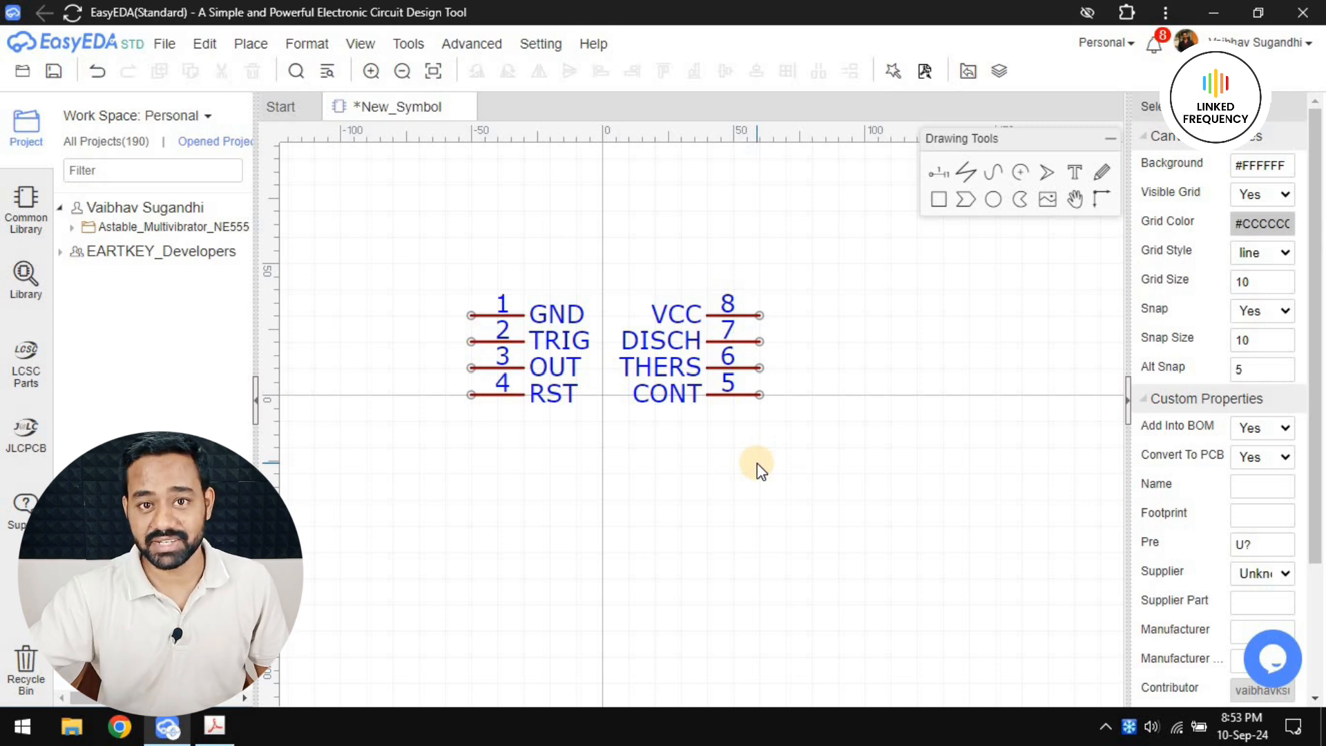
# Try the Dot and Clock markers on pin 1 (GND), setting both options back to No
pyautogui.click(527, 318)
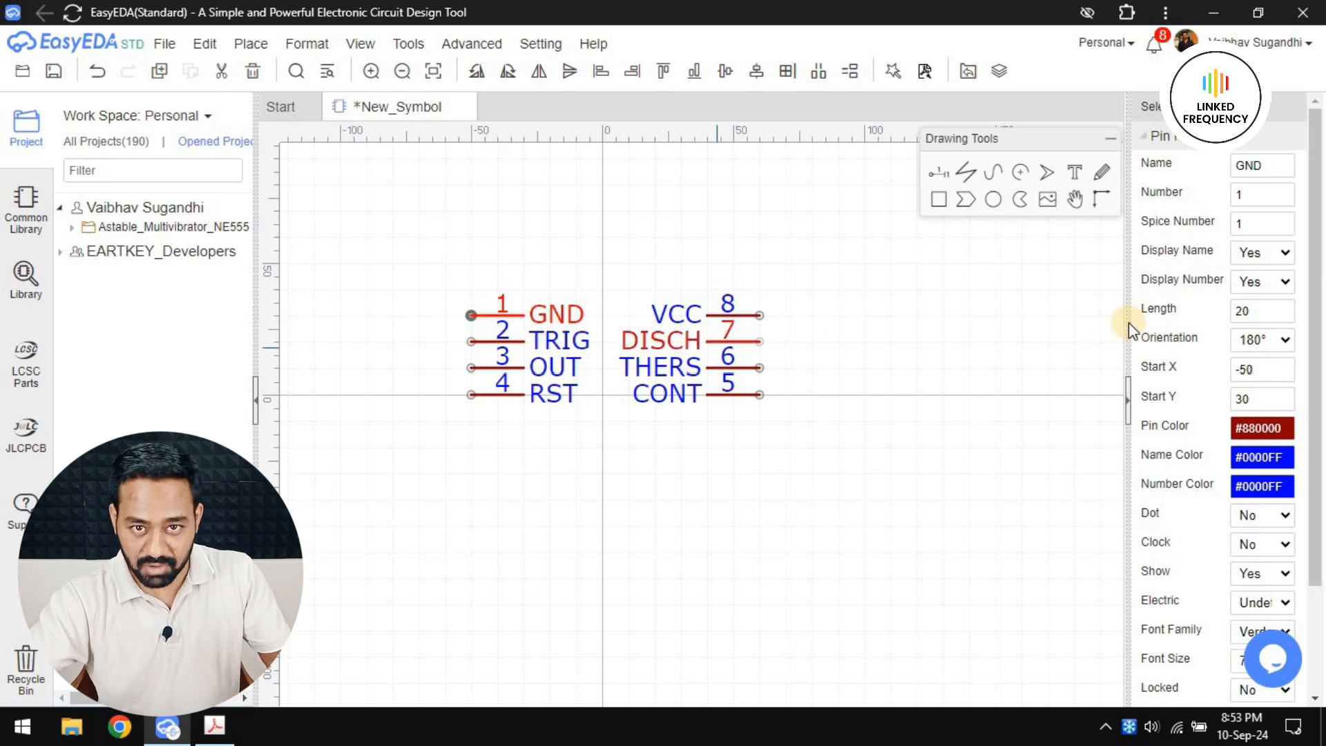
pyautogui.scroll(-2, 1244, 290)
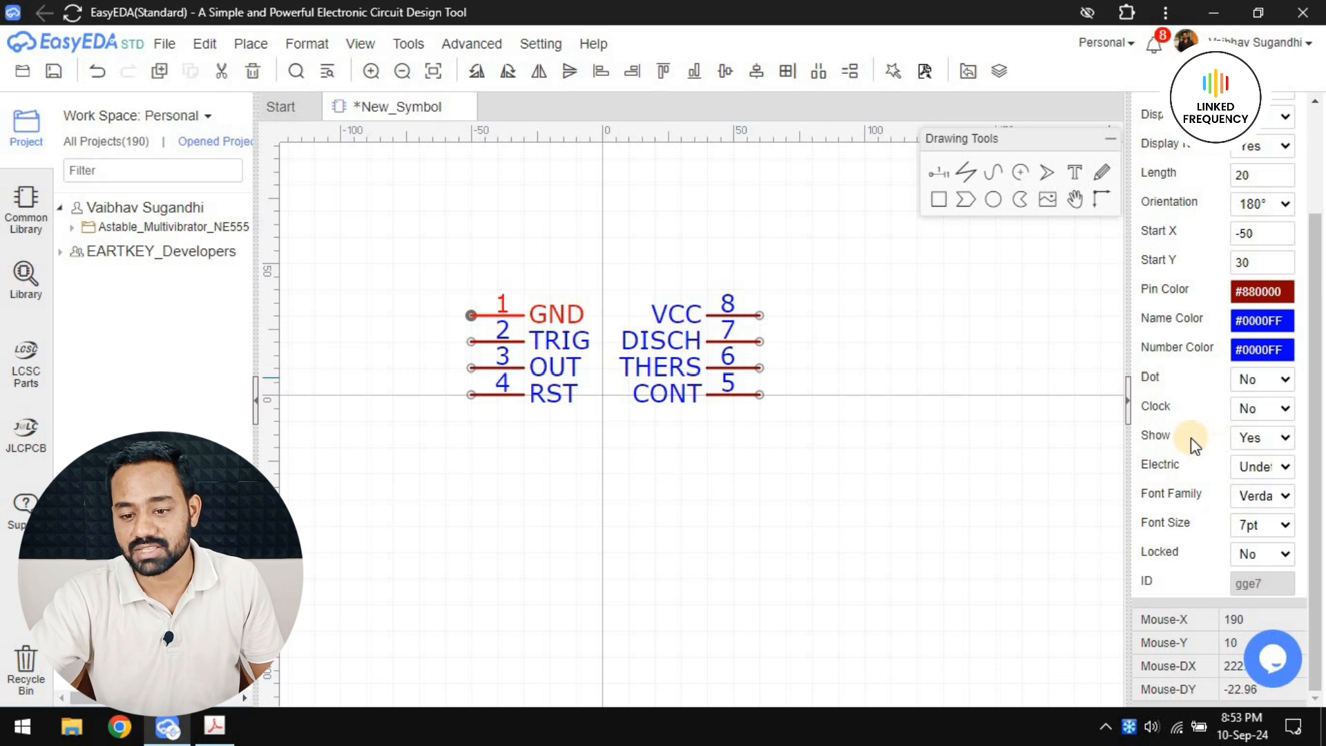
pyautogui.click(1250, 380)
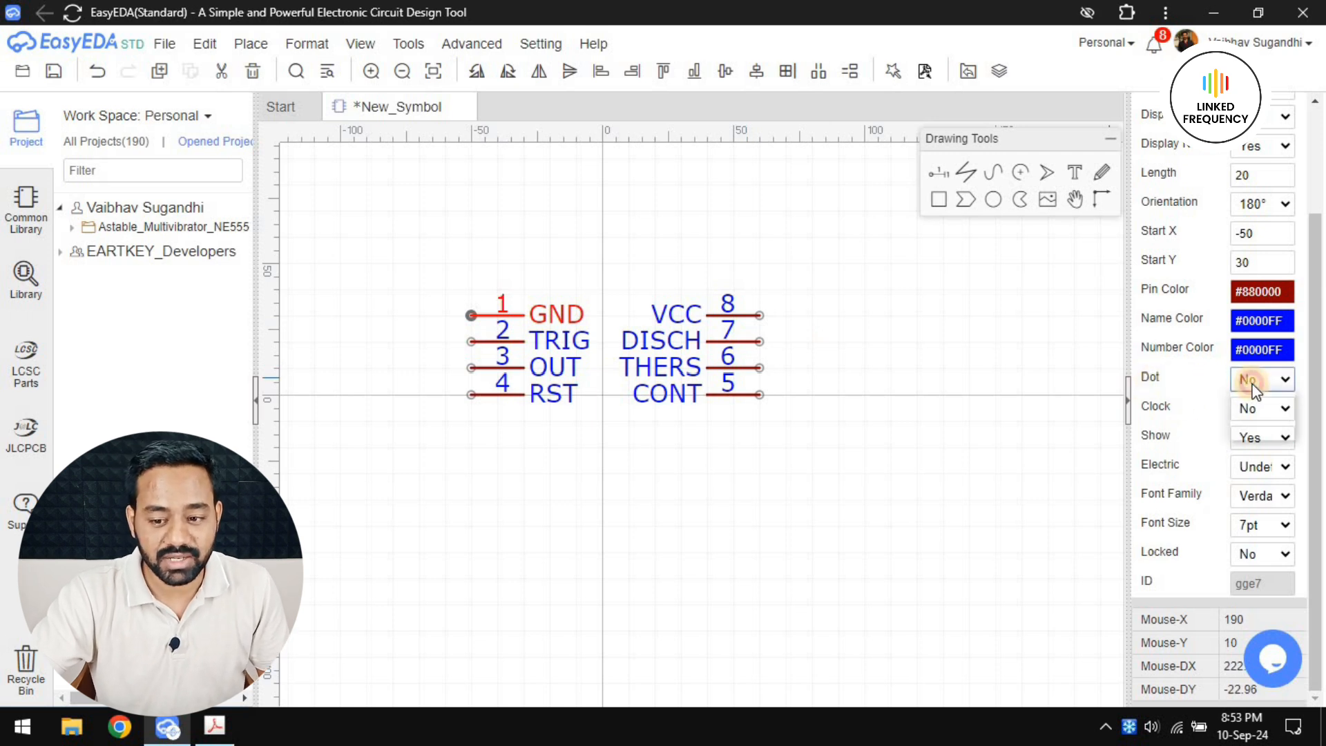
pyautogui.click(1254, 405)
pyautogui.click(1252, 381)
pyautogui.click(1256, 423)
pyautogui.click(1252, 408)
pyautogui.click(1250, 435)
pyautogui.click(1261, 408)
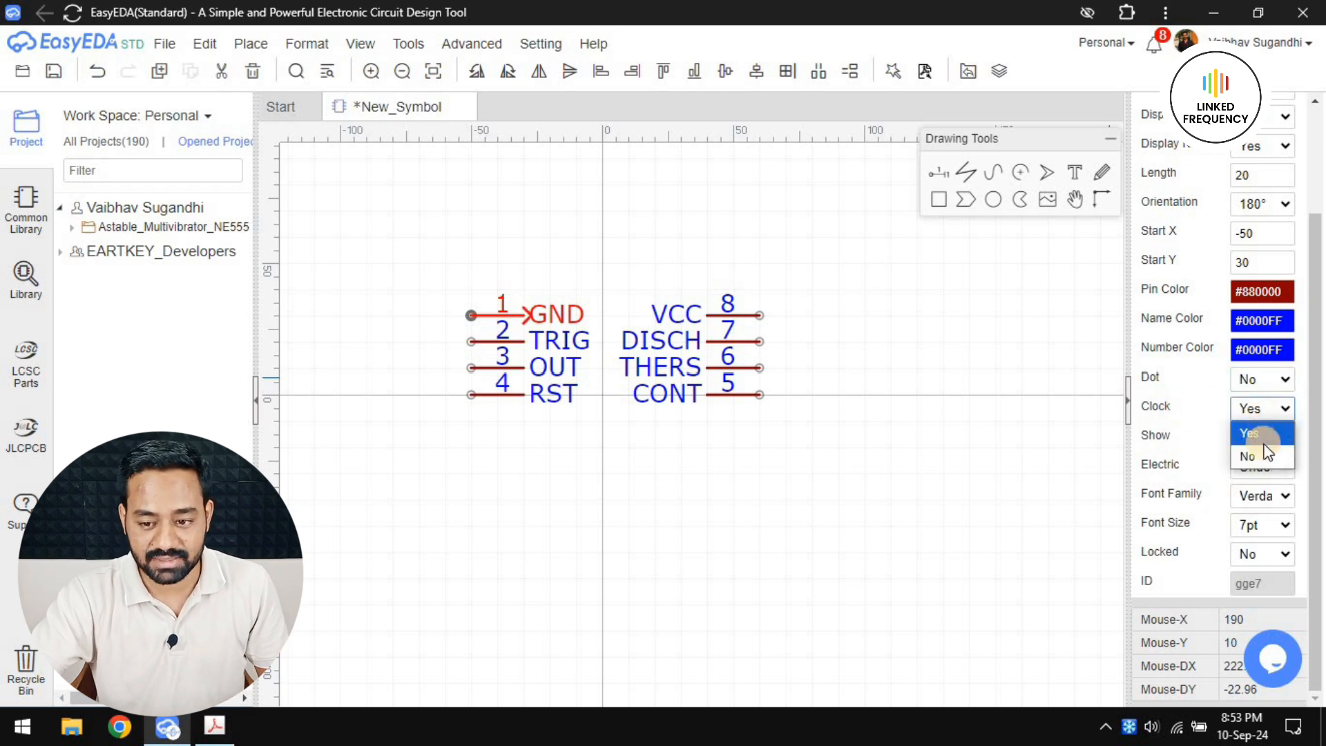
pyautogui.click(1262, 450)
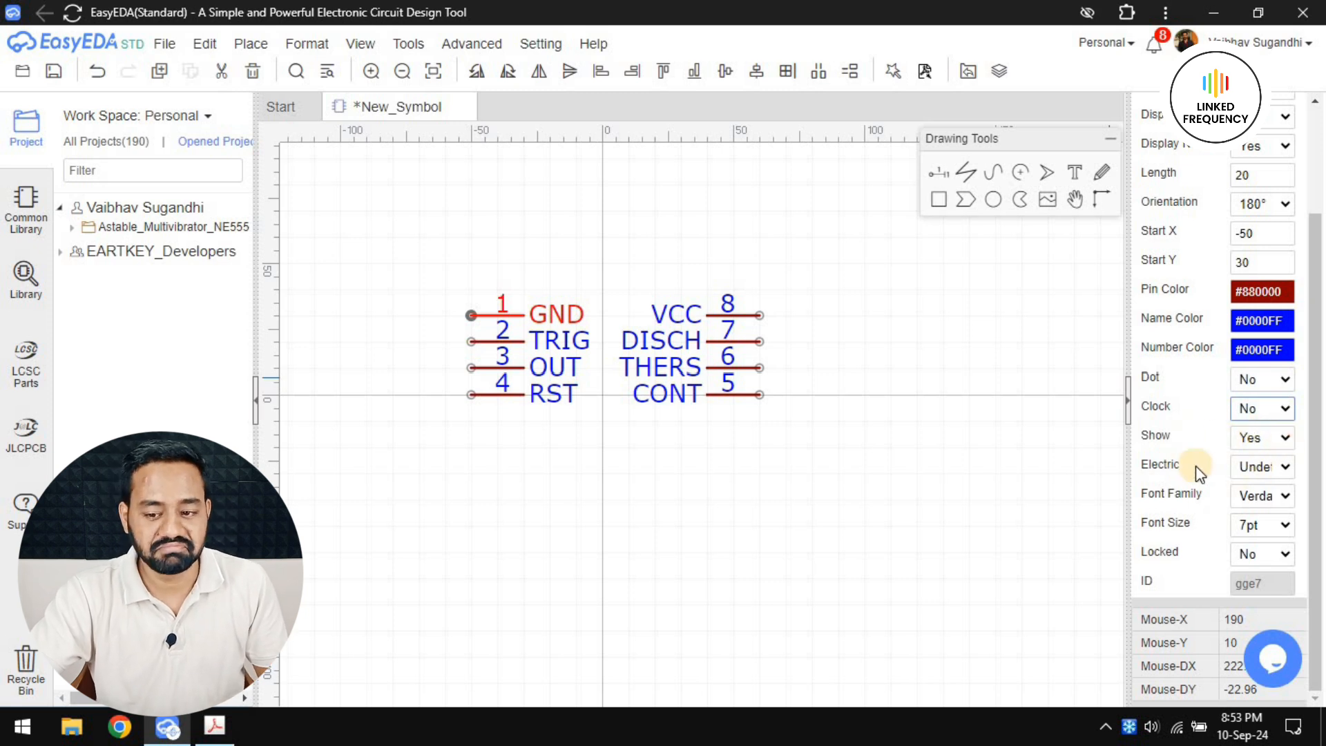
# Set the electric type of pin 1 (GND) to Power and, following the datasheet, of pin 2 (TRIG) to Input
pyautogui.click(1267, 466)
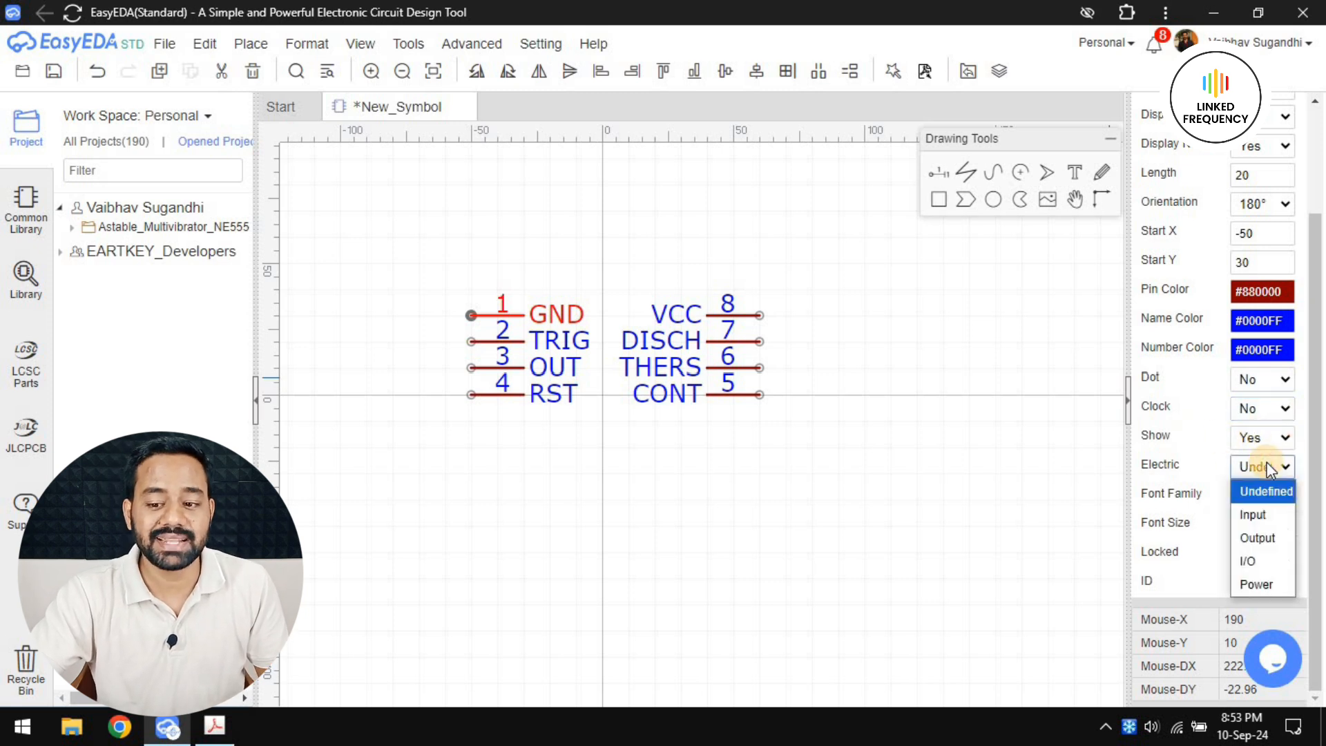
pyautogui.click(1267, 584)
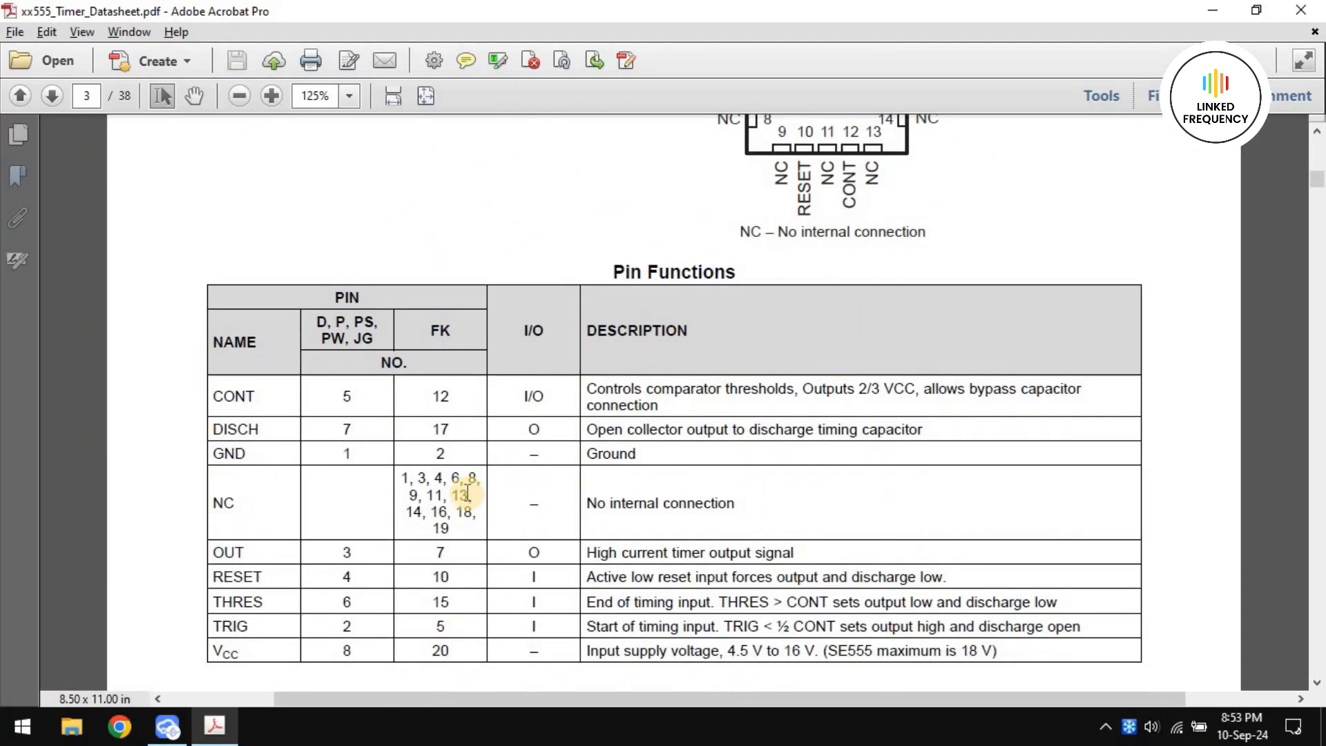
pyautogui.moveTo(534, 626); pyautogui.dragTo(515, 608)
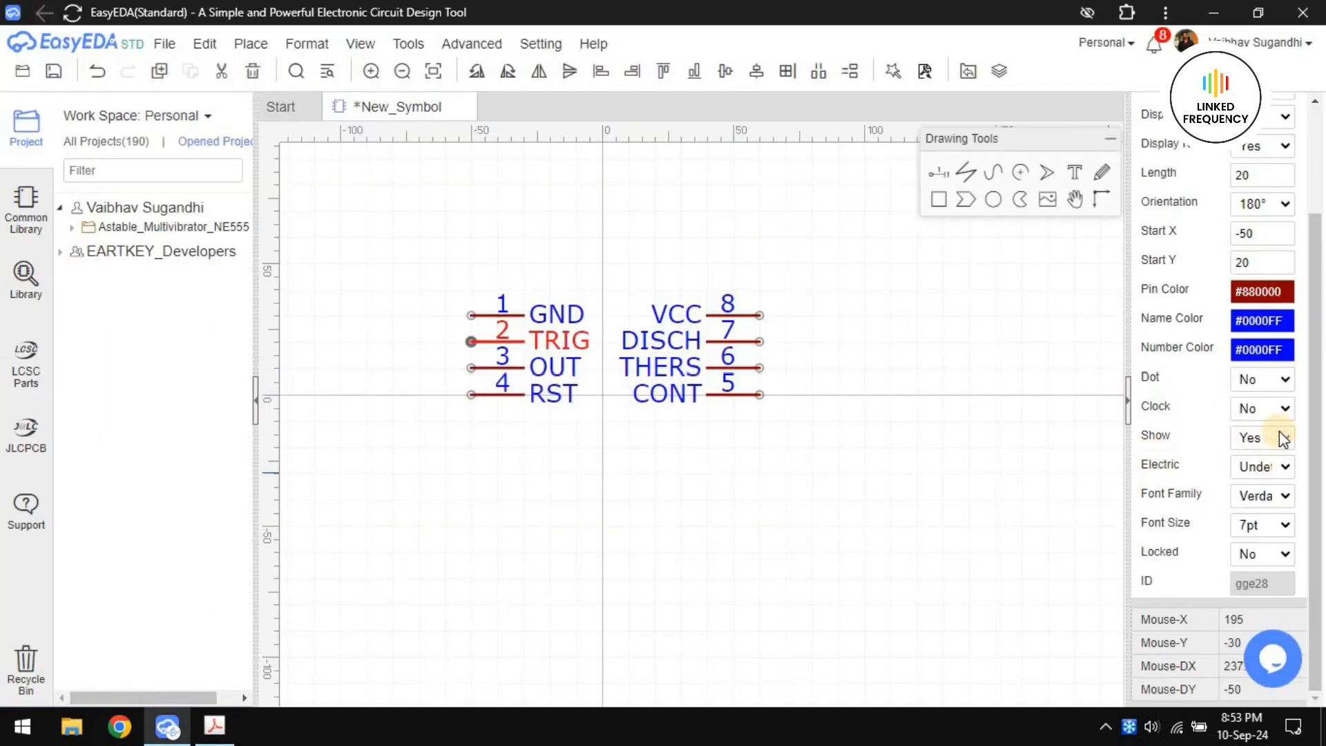
pyautogui.click(1267, 467)
pyautogui.click(1264, 504)
# Set the electric type of pin 3 (OUT) to Output and of pin 4 (RST) to Input
pyautogui.click(513, 368)
pyautogui.click(1262, 466)
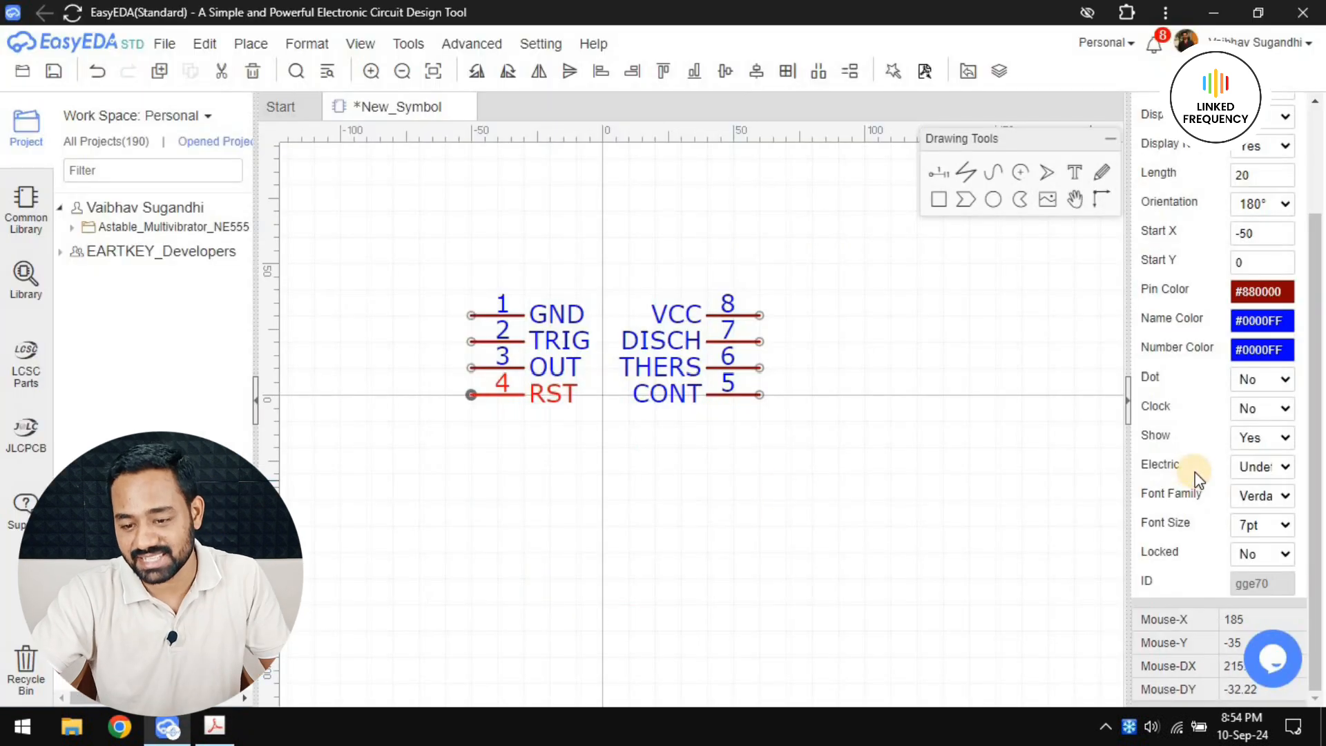
pyautogui.click(1257, 466)
pyautogui.click(1264, 515)
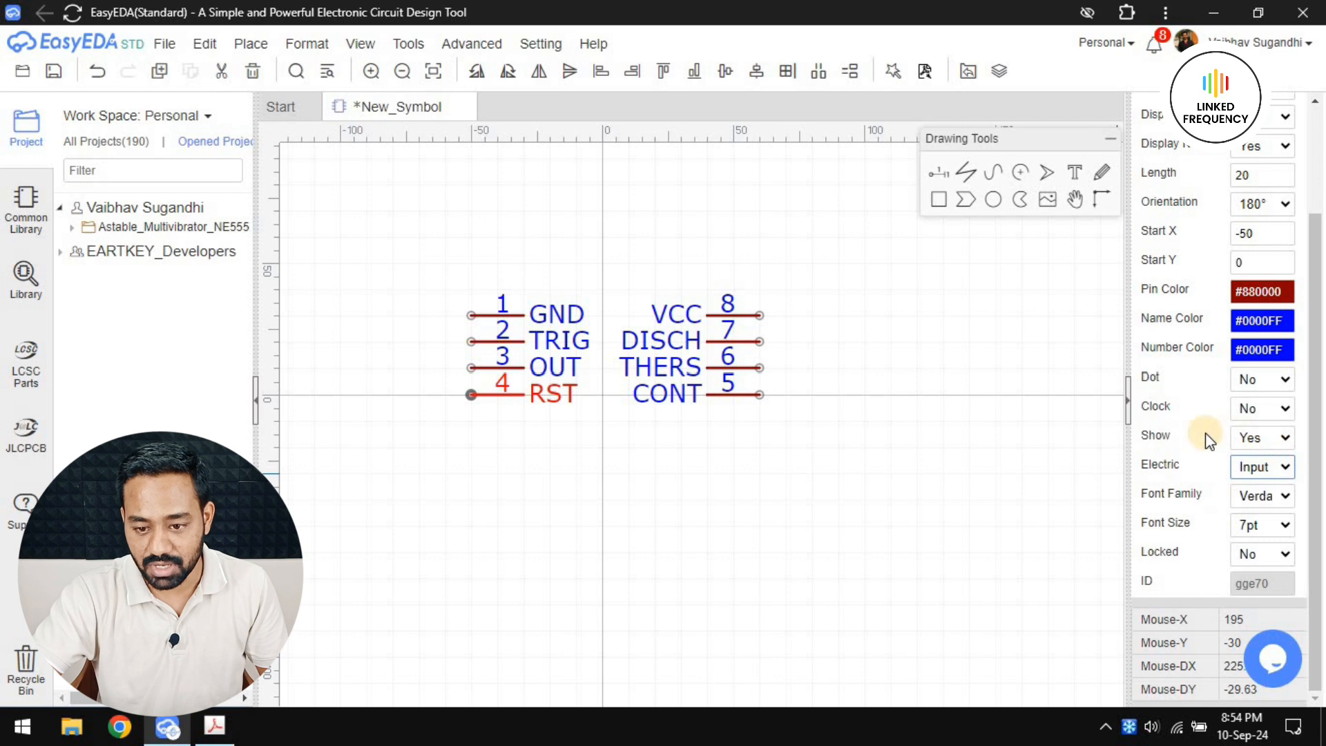
# Set Dot to Yes for pin 4 (RST) and check the RESET pin's description in the datasheet
pyautogui.click(1258, 379)
pyautogui.click(1254, 404)
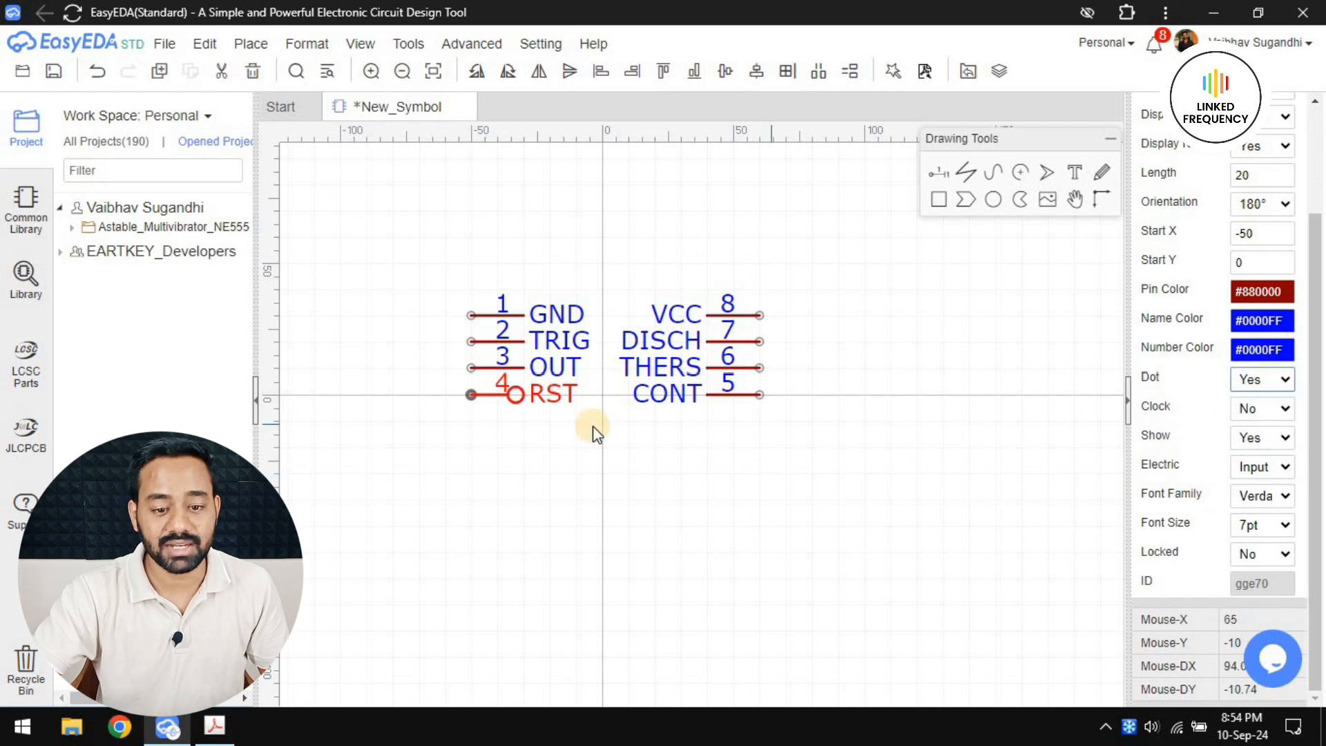
pyautogui.click(586, 428)
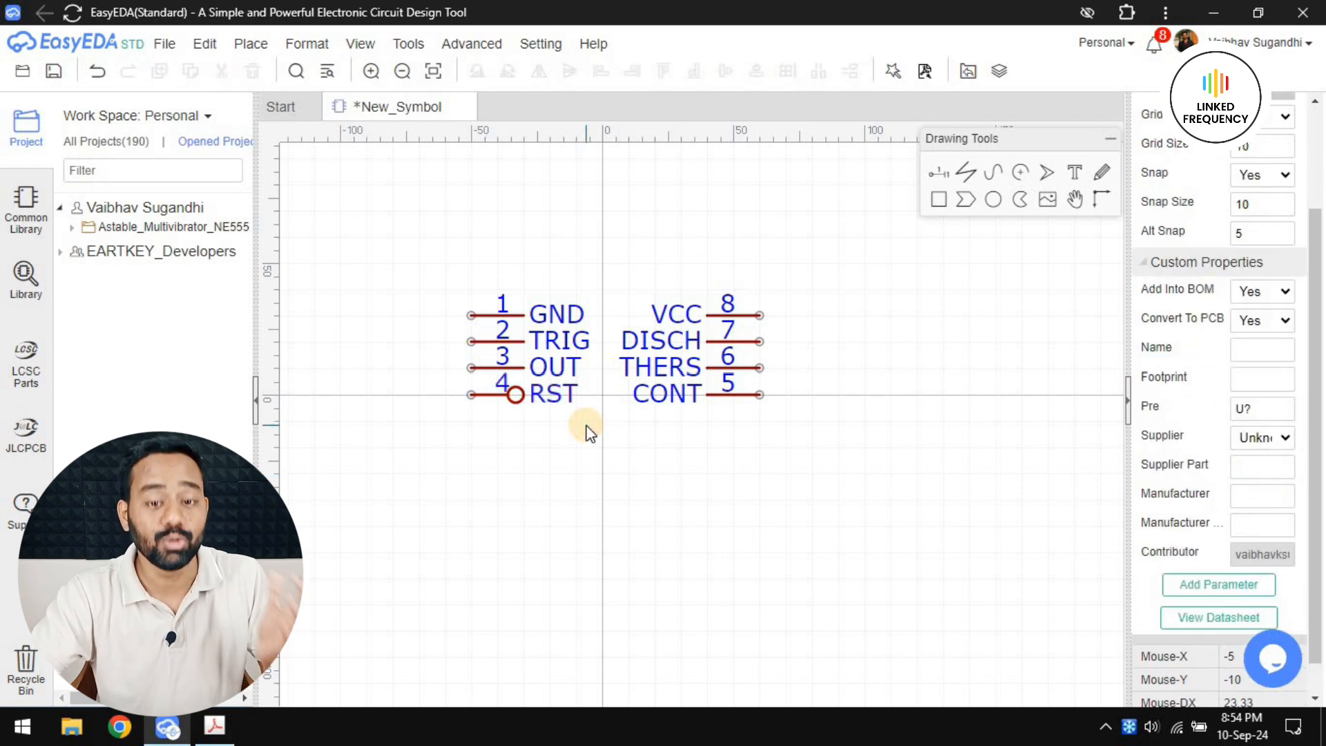
pyautogui.hotkey('alt', 'Tab')
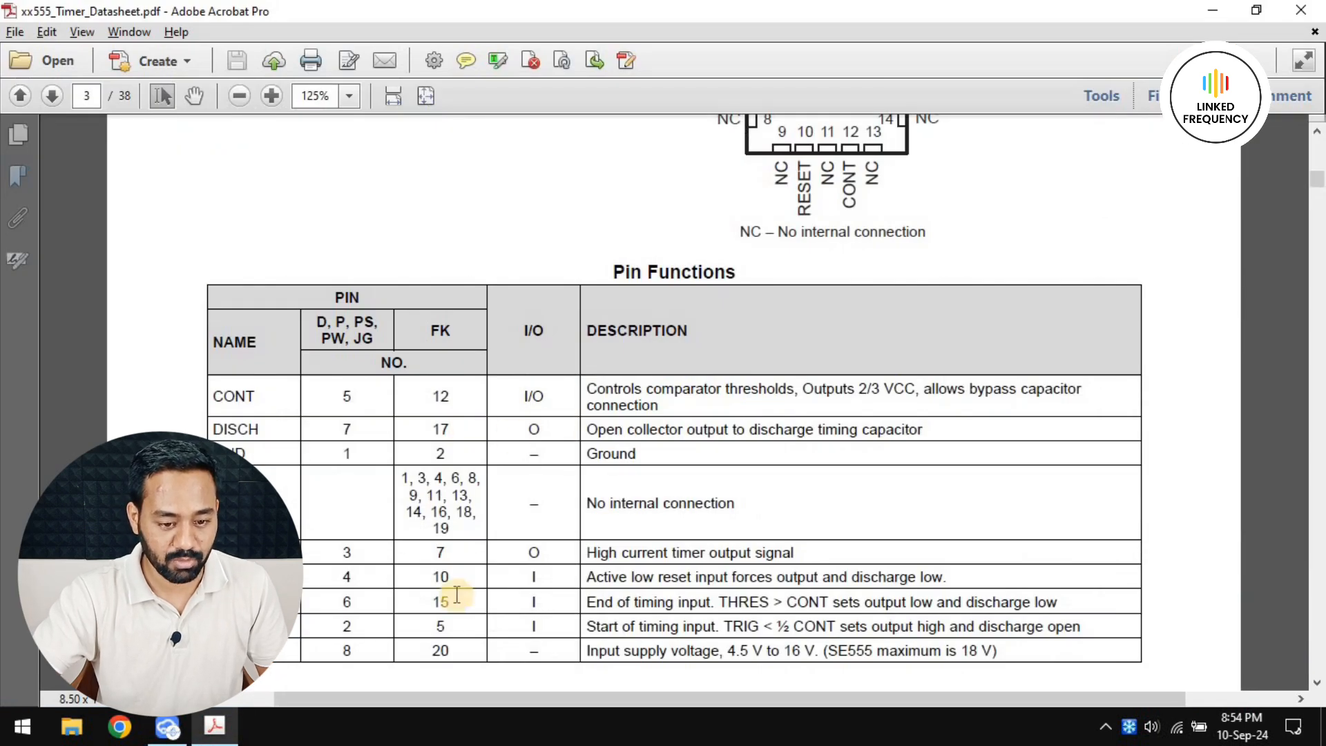
pyautogui.doubleClick(620, 578)
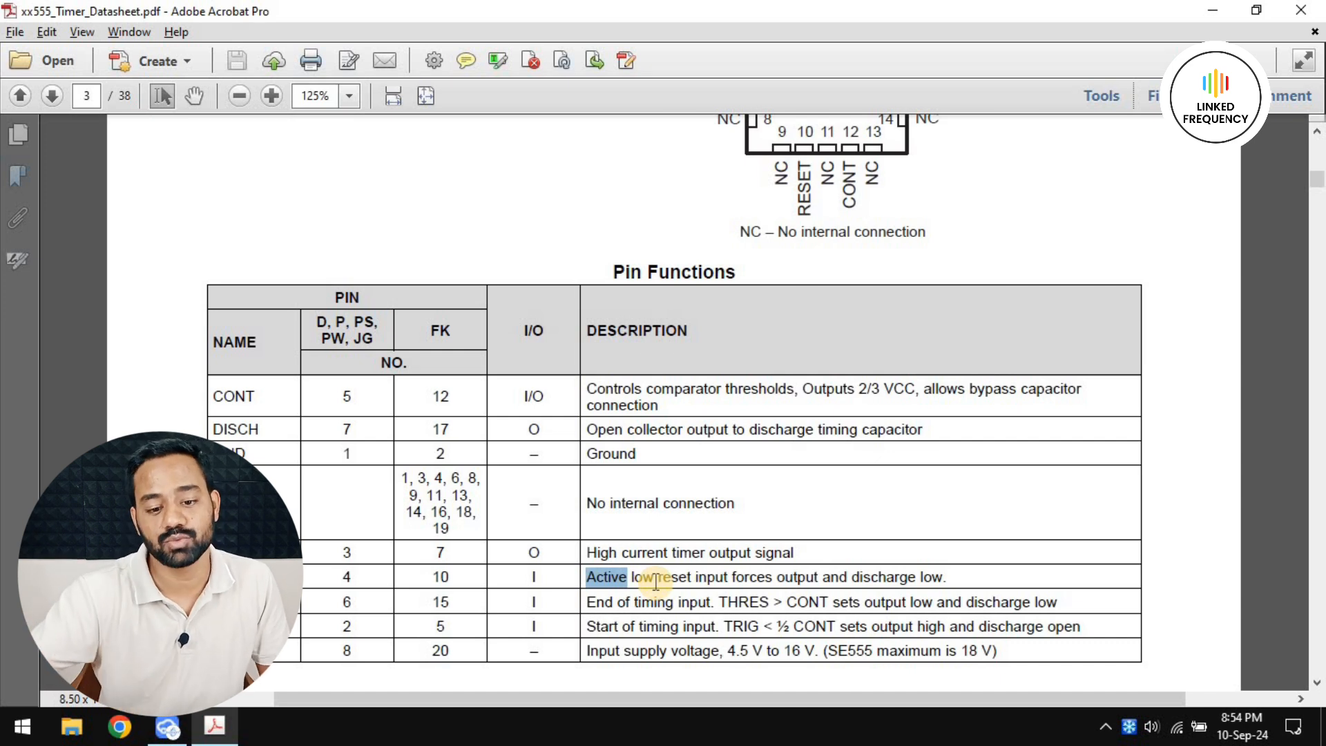
pyautogui.hotkey('alt', 'Tab')
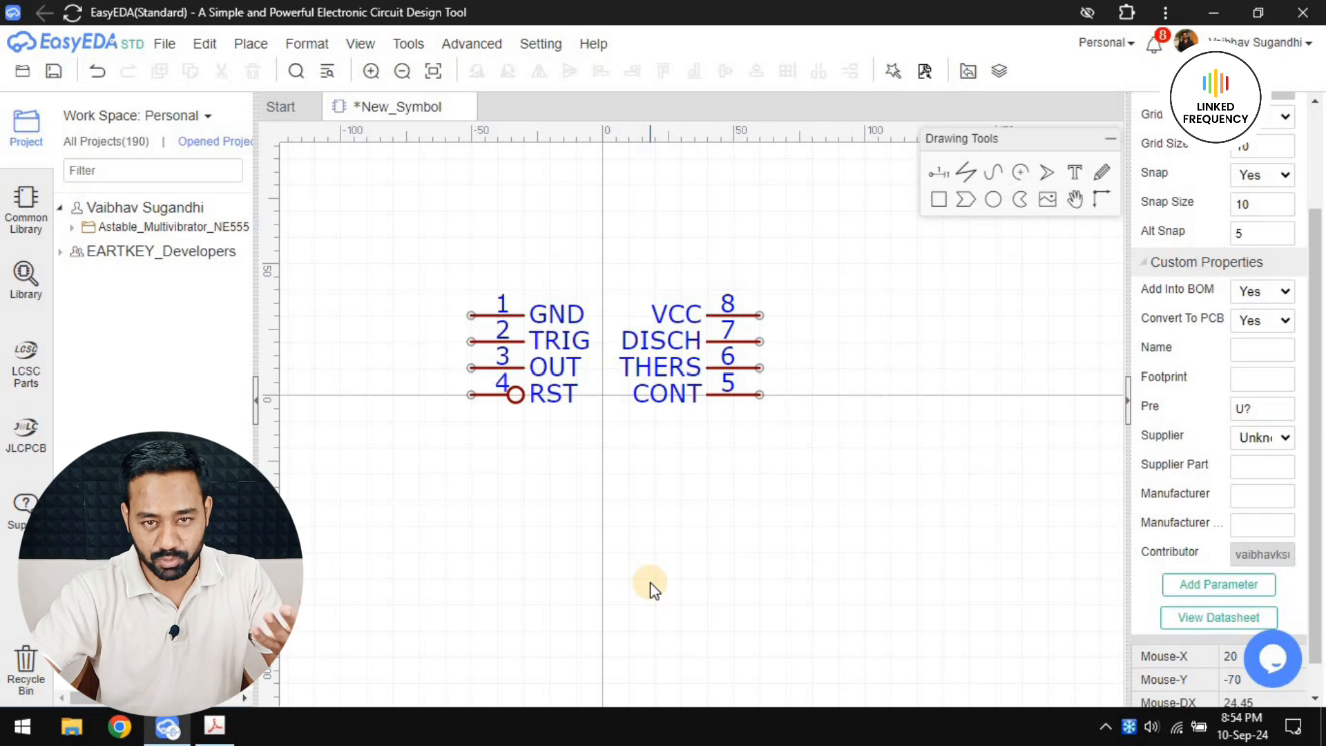
# Check the datasheet for pin 5 (CONT) and set that pin's electric type to I/O
pyautogui.click(736, 395)
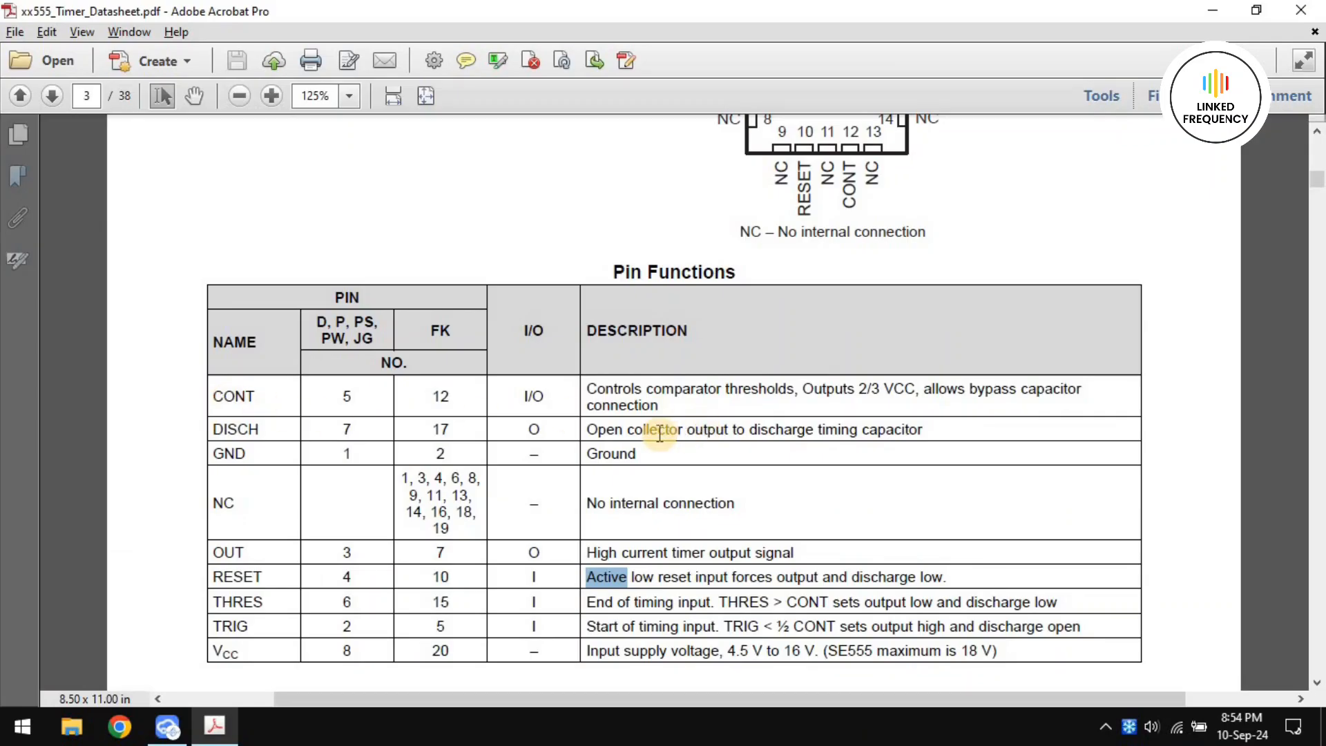
pyautogui.hotkey('alt', 'Tab')
pyautogui.click(1264, 467)
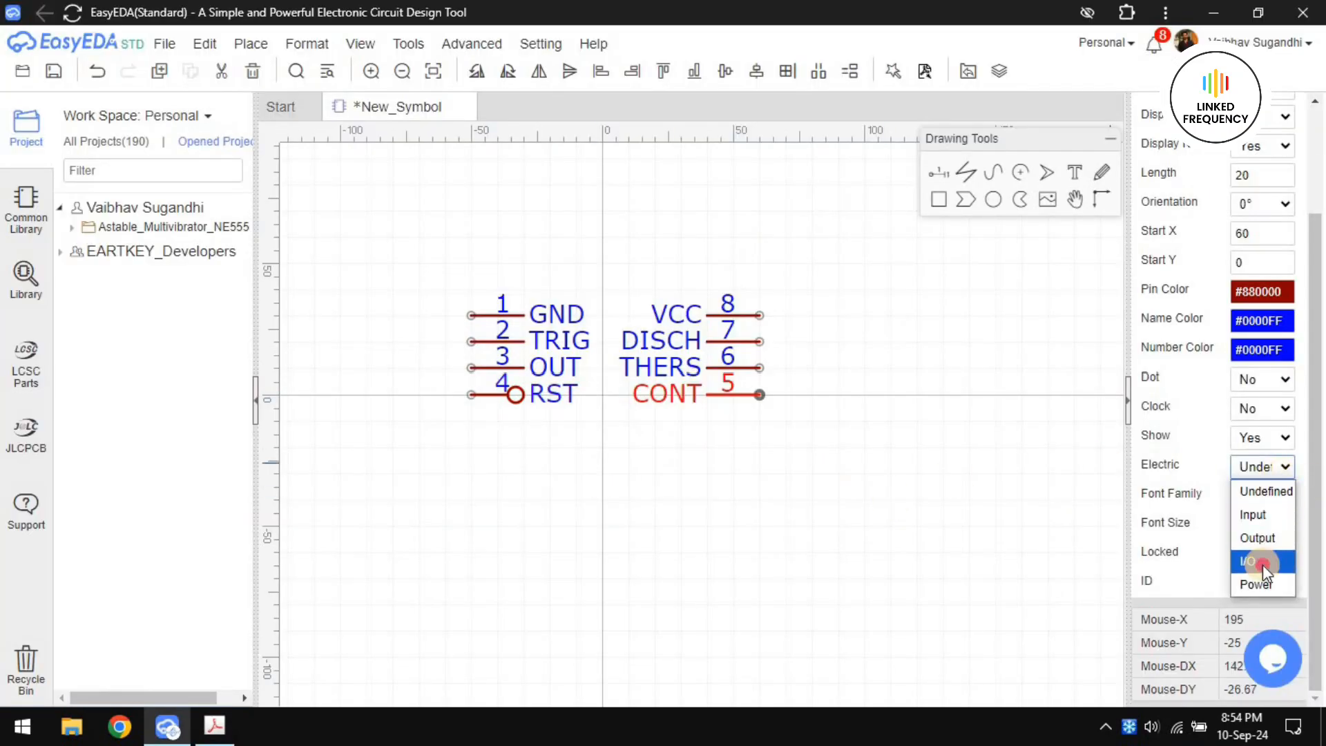
pyautogui.click(1263, 565)
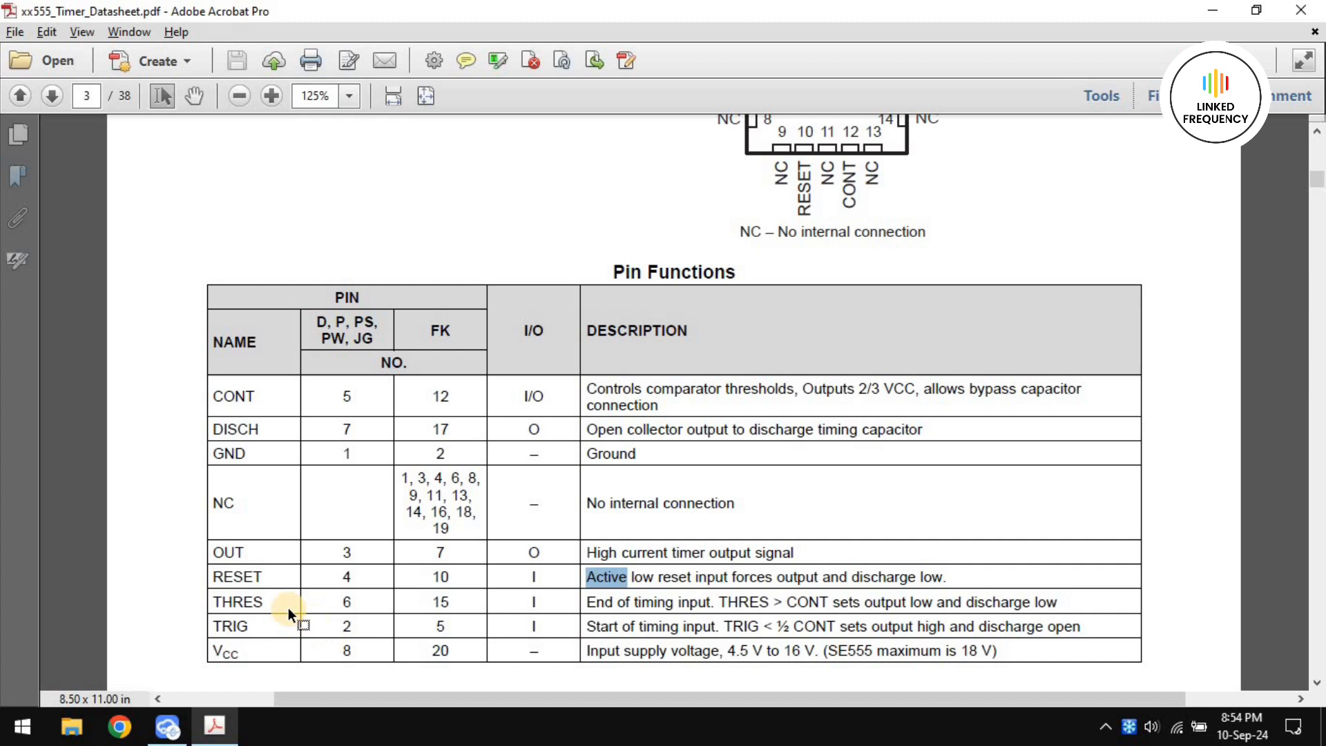
# Check the datasheet for pin 6 (THERS) and set that pin's electric type to Input
pyautogui.click(523, 605)
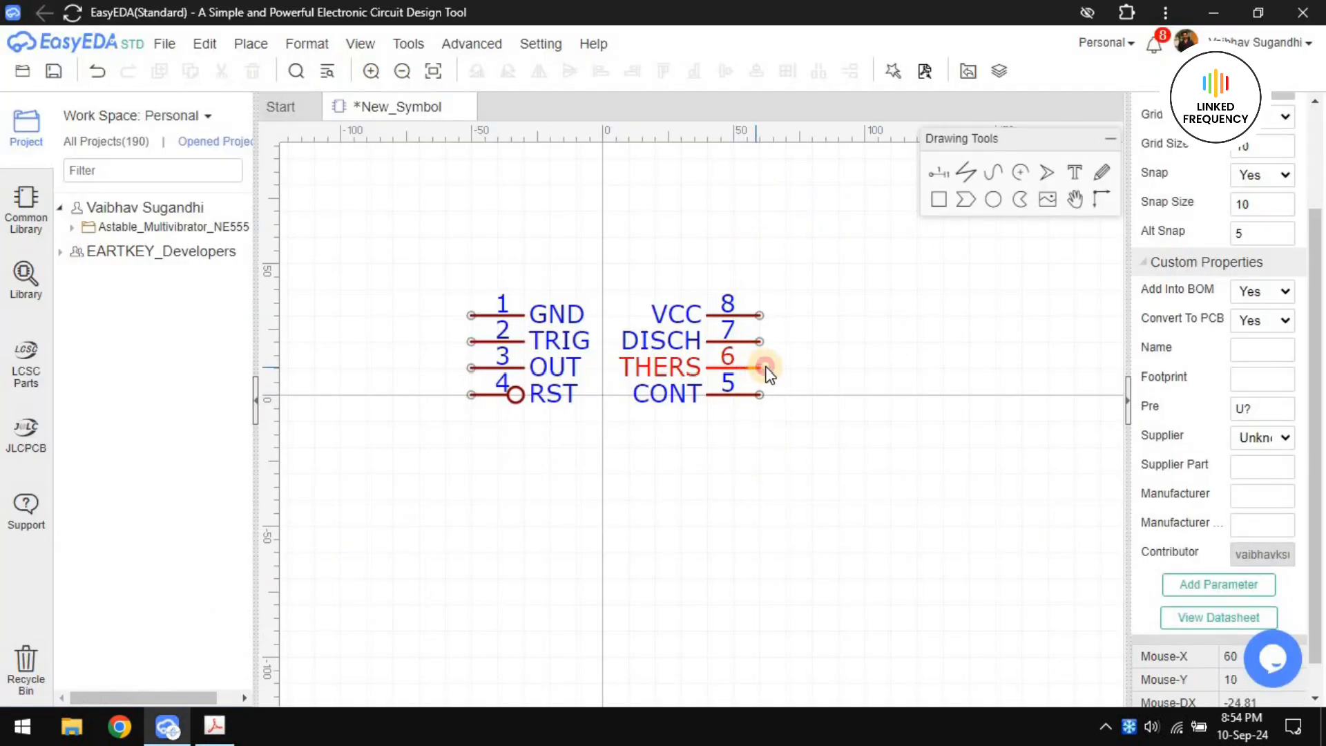
pyautogui.click(760, 368)
pyautogui.click(1263, 467)
pyautogui.click(1264, 517)
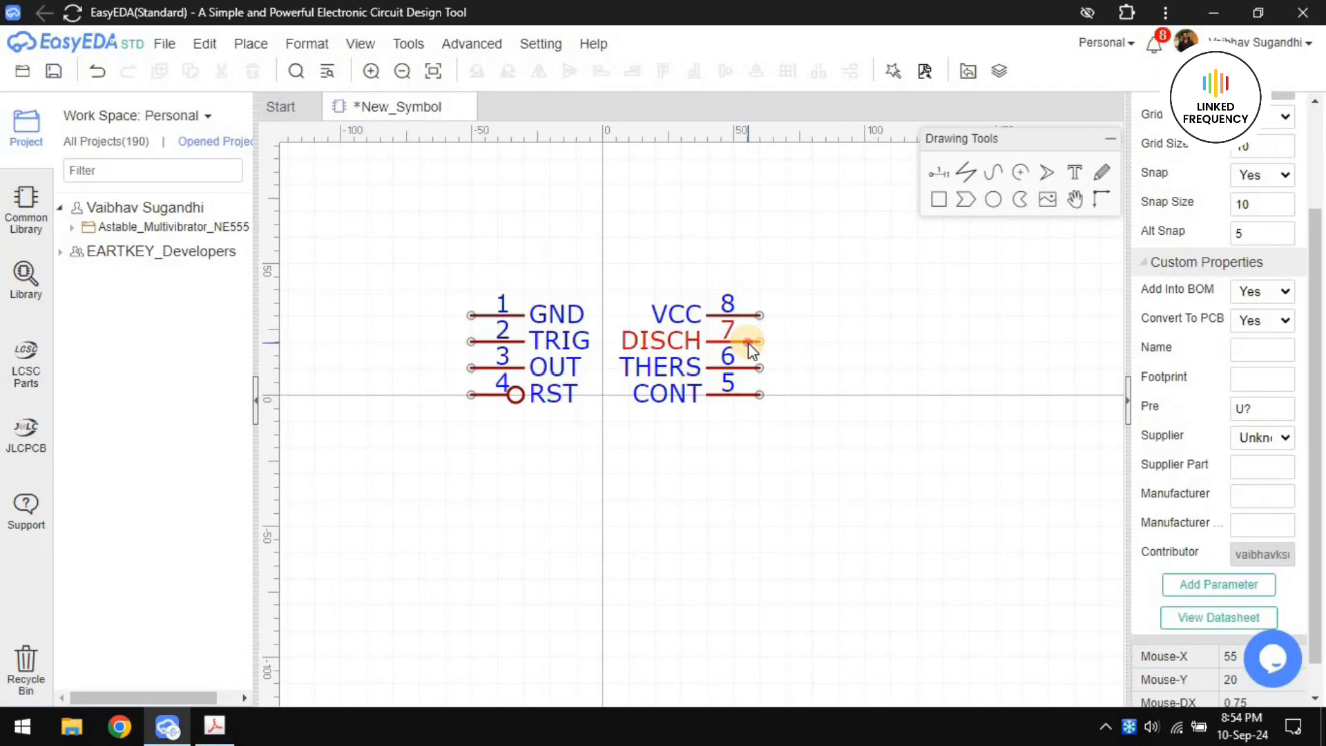
# Set the electric type of pin 7 (DISCH) to Output and select pin 8 (VCC)
pyautogui.click(760, 341)
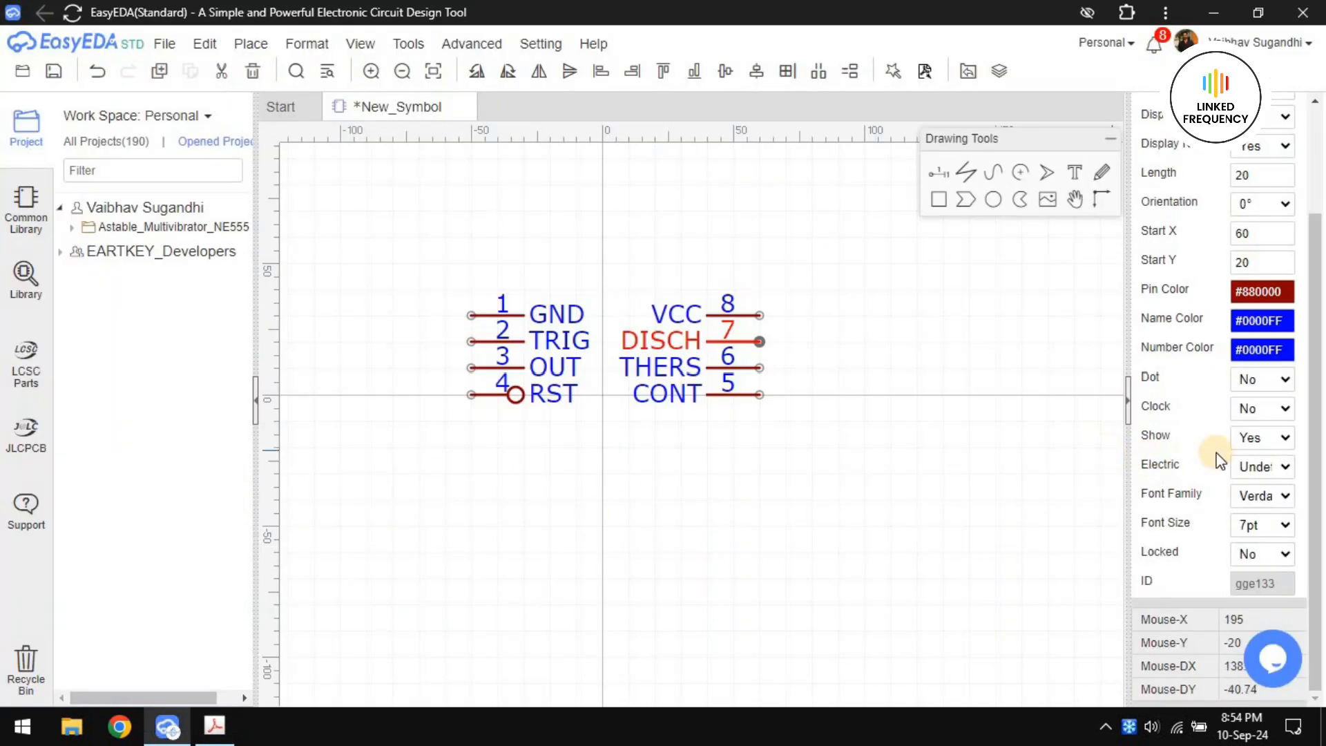
pyautogui.click(1263, 467)
pyautogui.click(1273, 531)
pyautogui.click(751, 326)
pyautogui.click(760, 315)
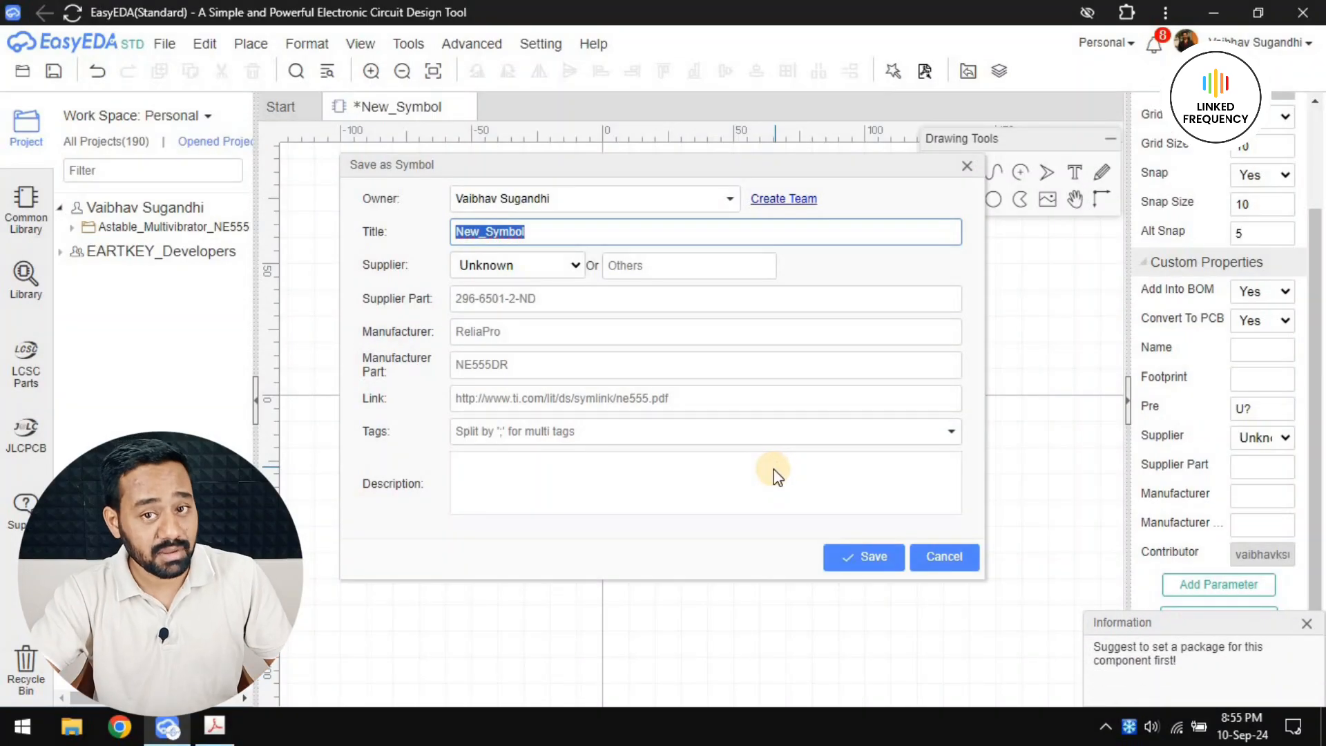
pyautogui.press('Return')
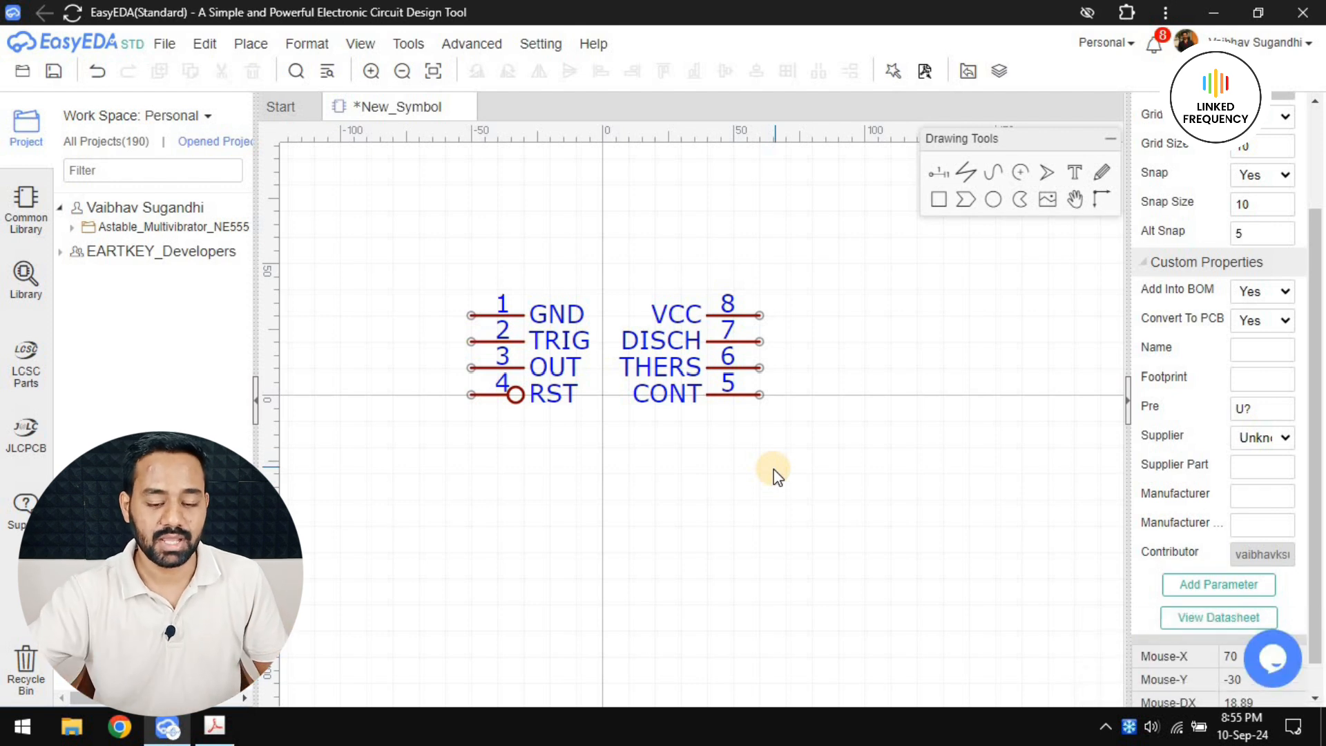
# Start saving the symbol and give it the title NE555
pyautogui.hotkey('ctrl', 's')
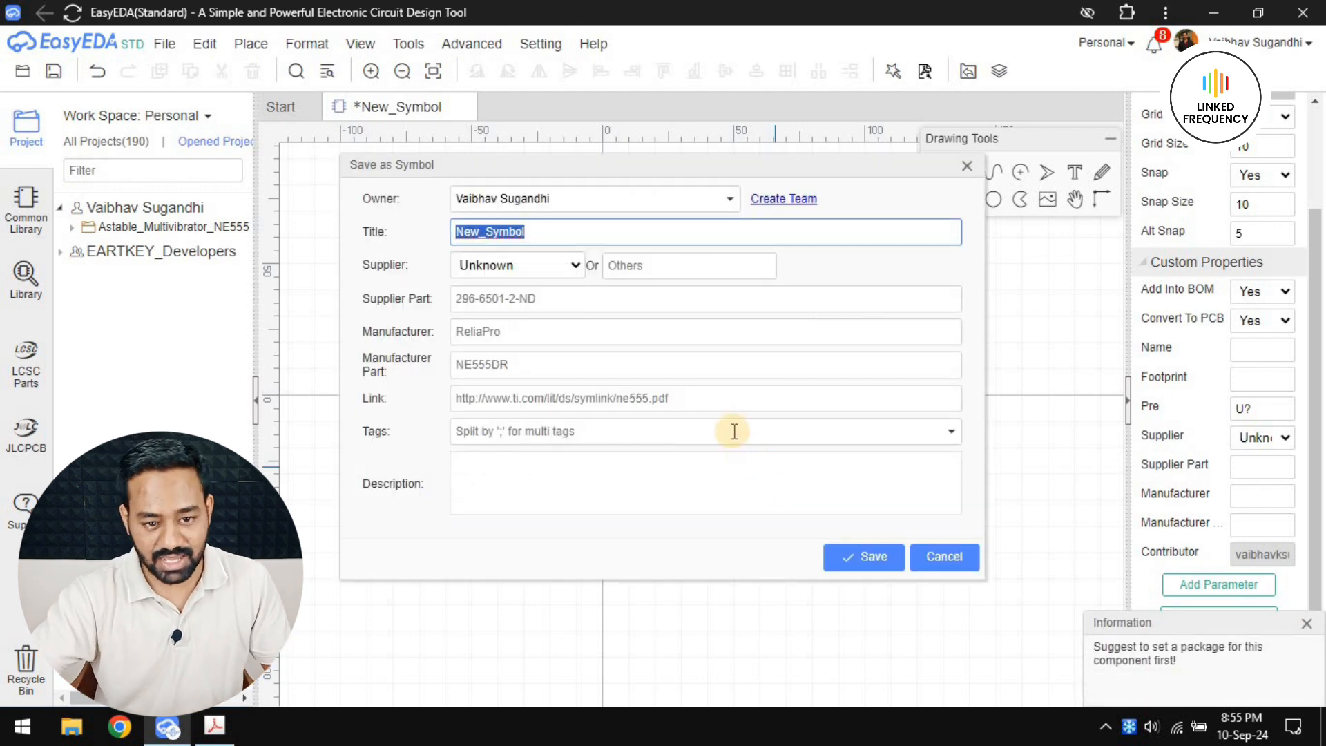
pyautogui.write('NE555')
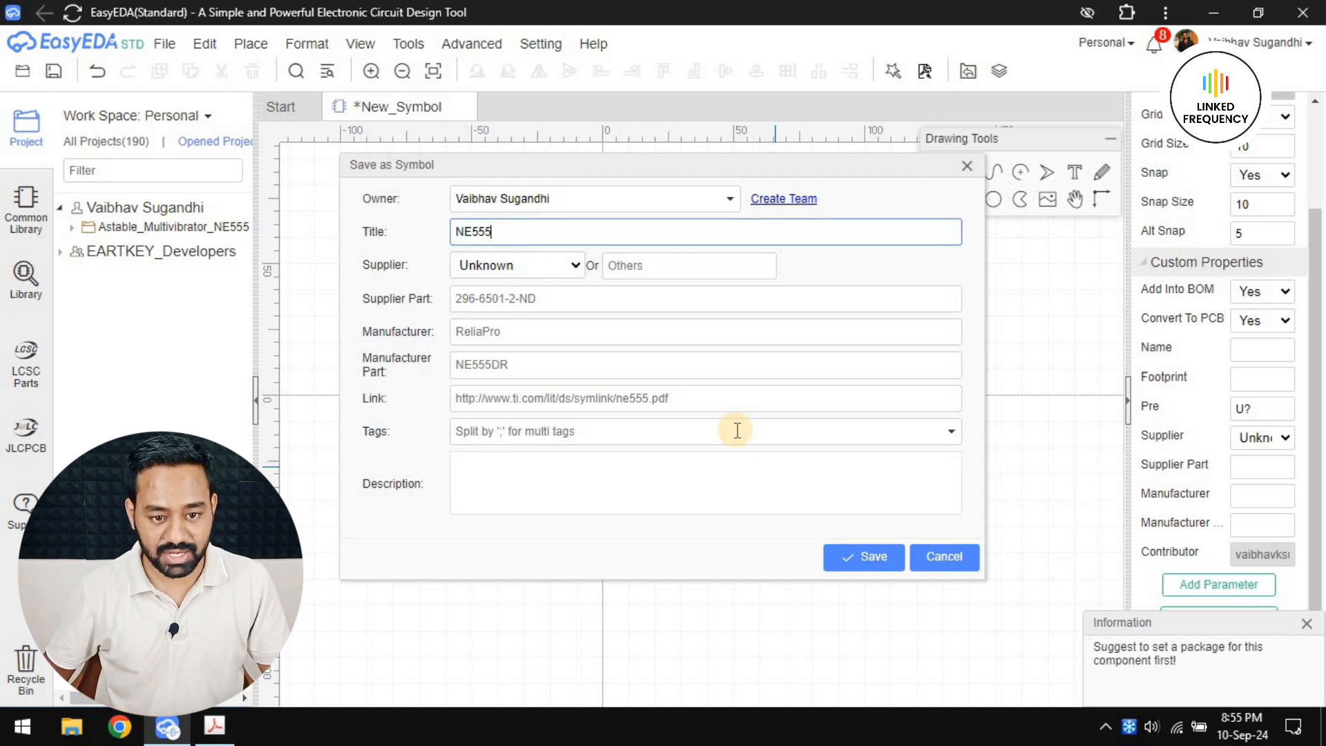
pyautogui.press('Tab')
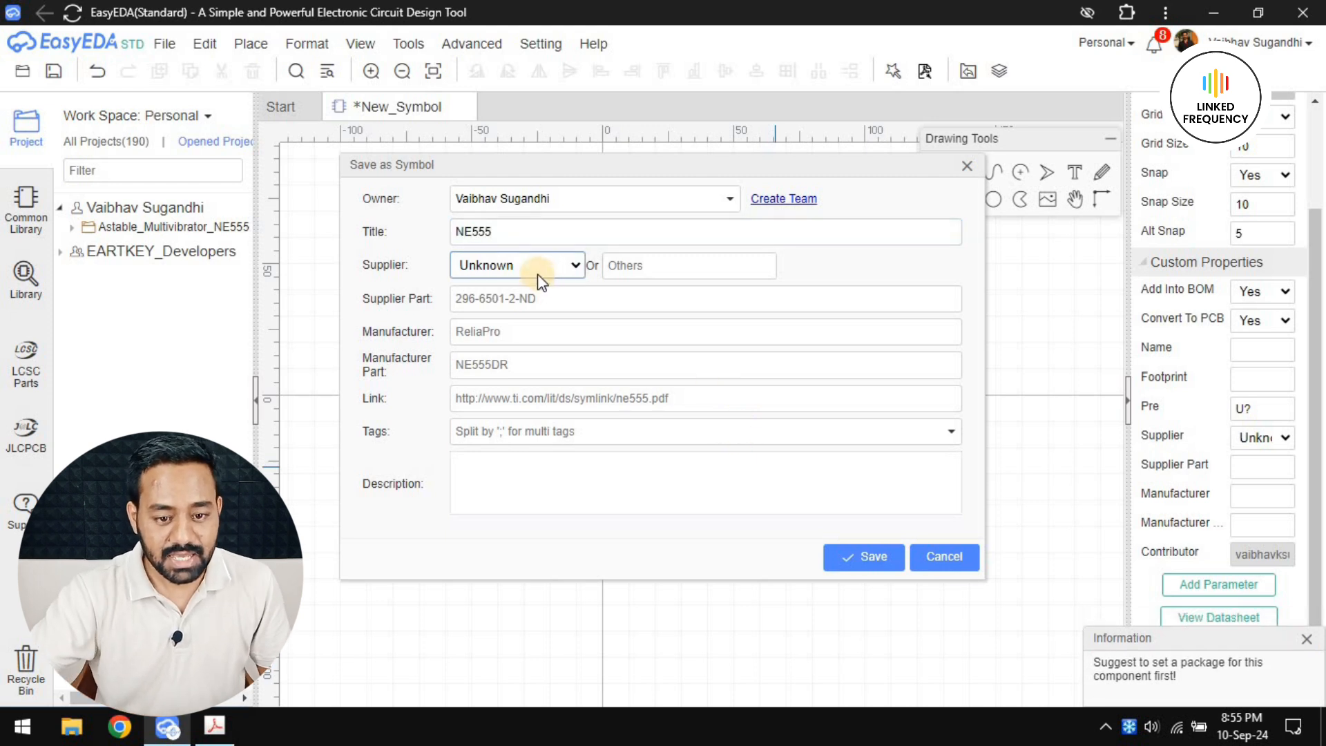
# Look up the manufacturer in the datasheet and enter Texas Instruments as the symbol's manufacturer
pyautogui.click(501, 331)
pyautogui.hotkey('alt', 'Tab')
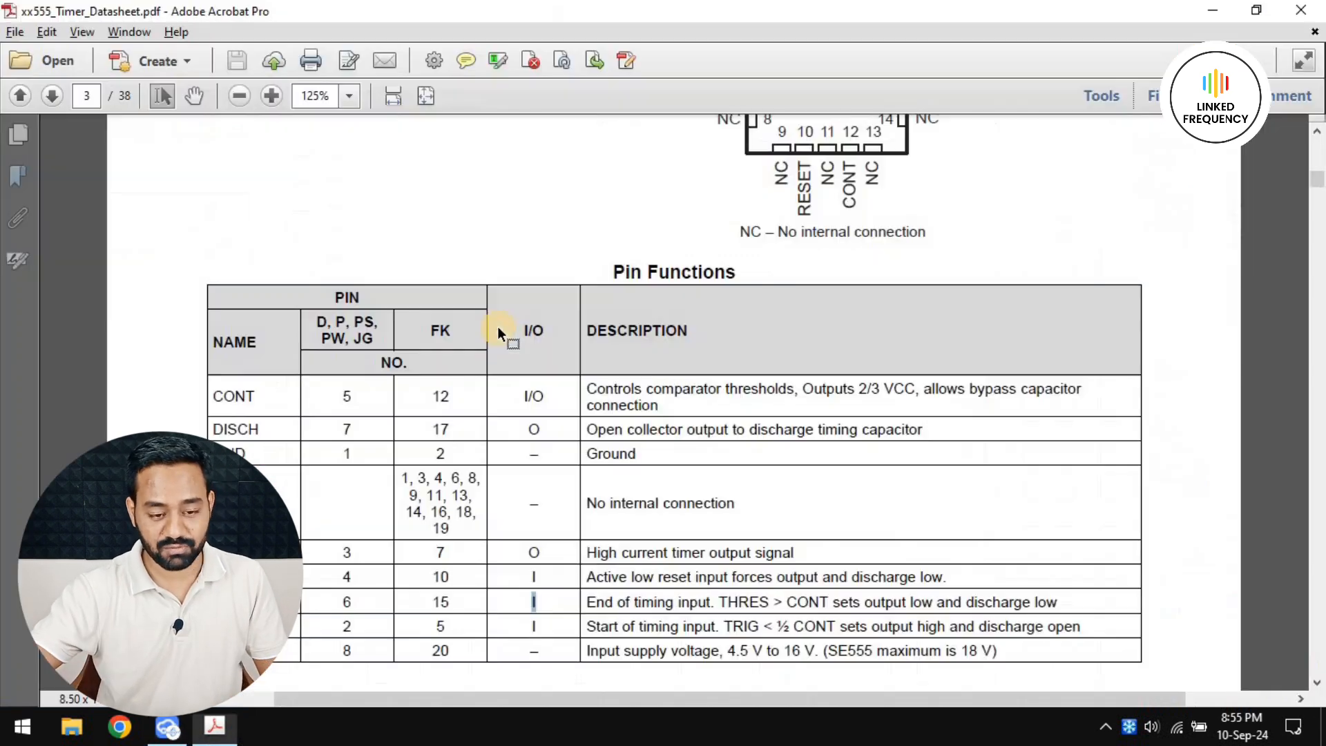
pyautogui.scroll(8, 516, 326)
pyautogui.hotkey('alt', 'Tab')
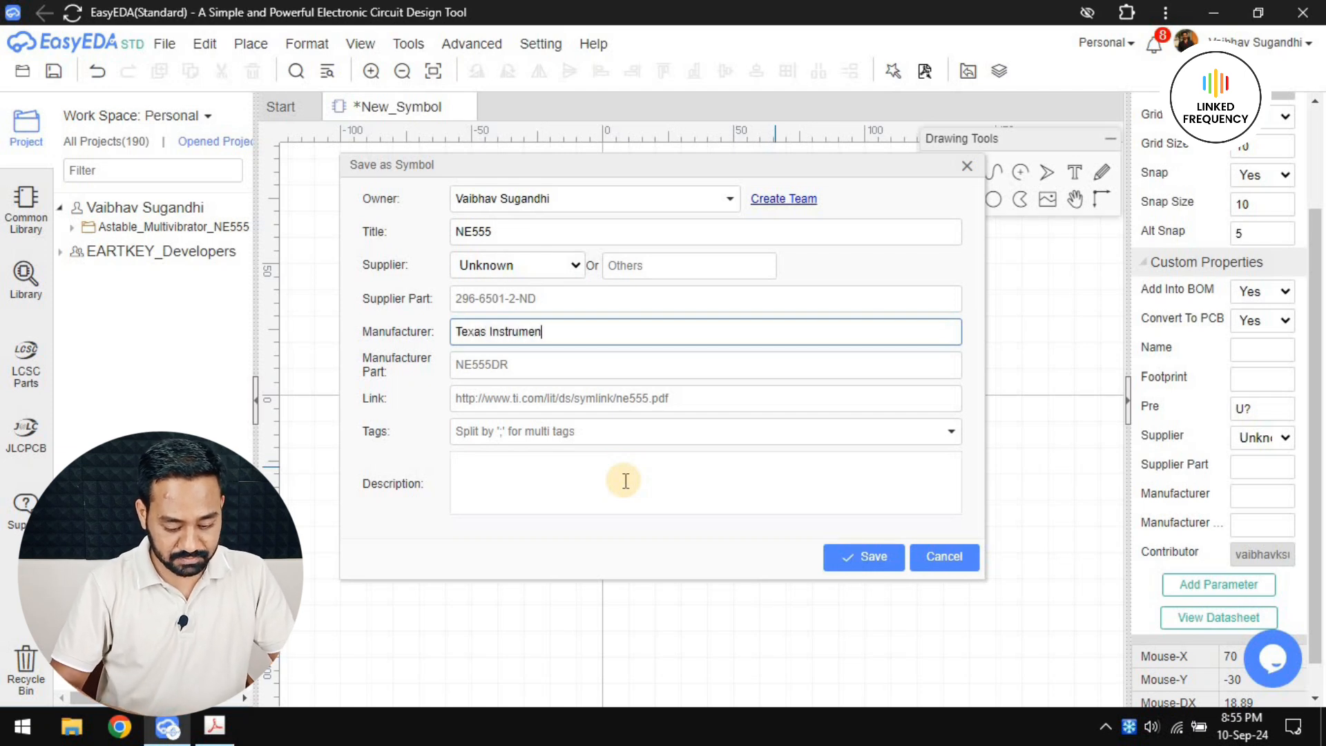
pyautogui.press('BackSpace')
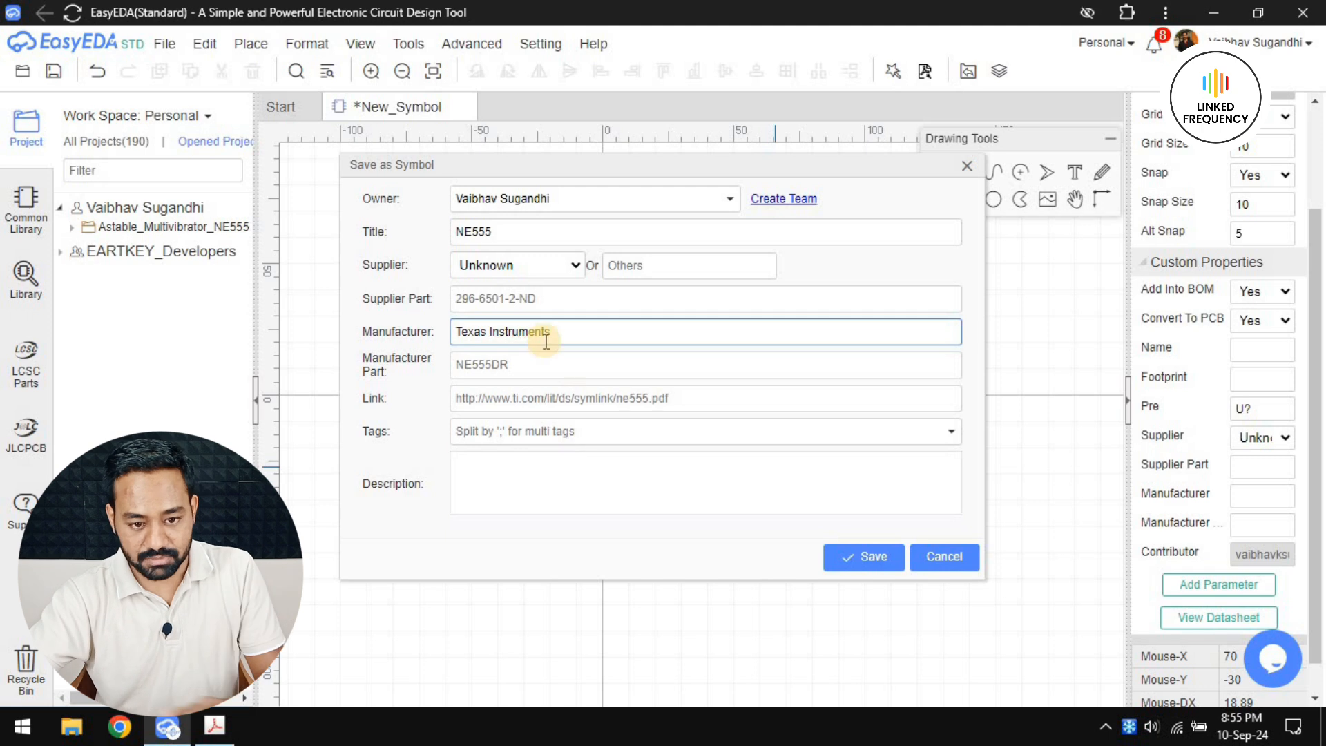
# Check the part designation in the datasheet and enter NE555 as the manufacturer part
pyautogui.click(538, 358)
pyautogui.hotkey('alt', 'Tab')
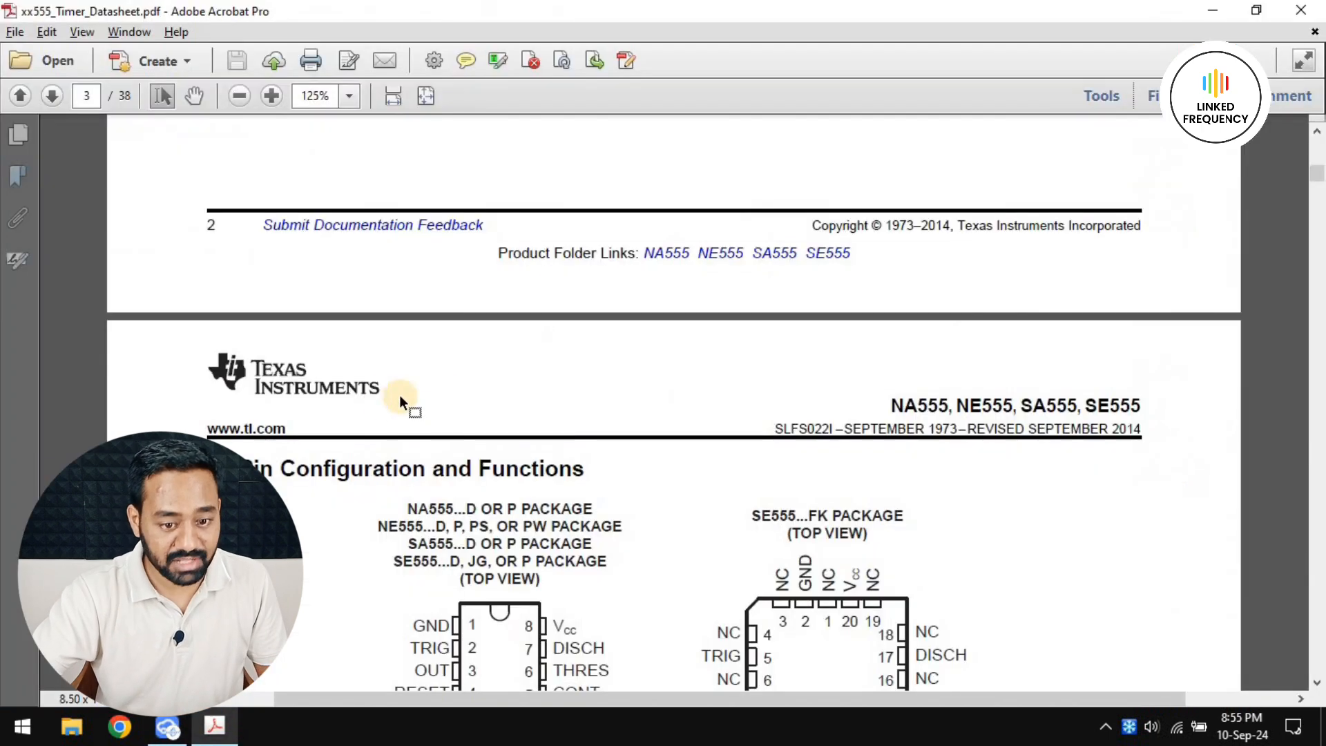
pyautogui.hotkey('alt', 'Tab')
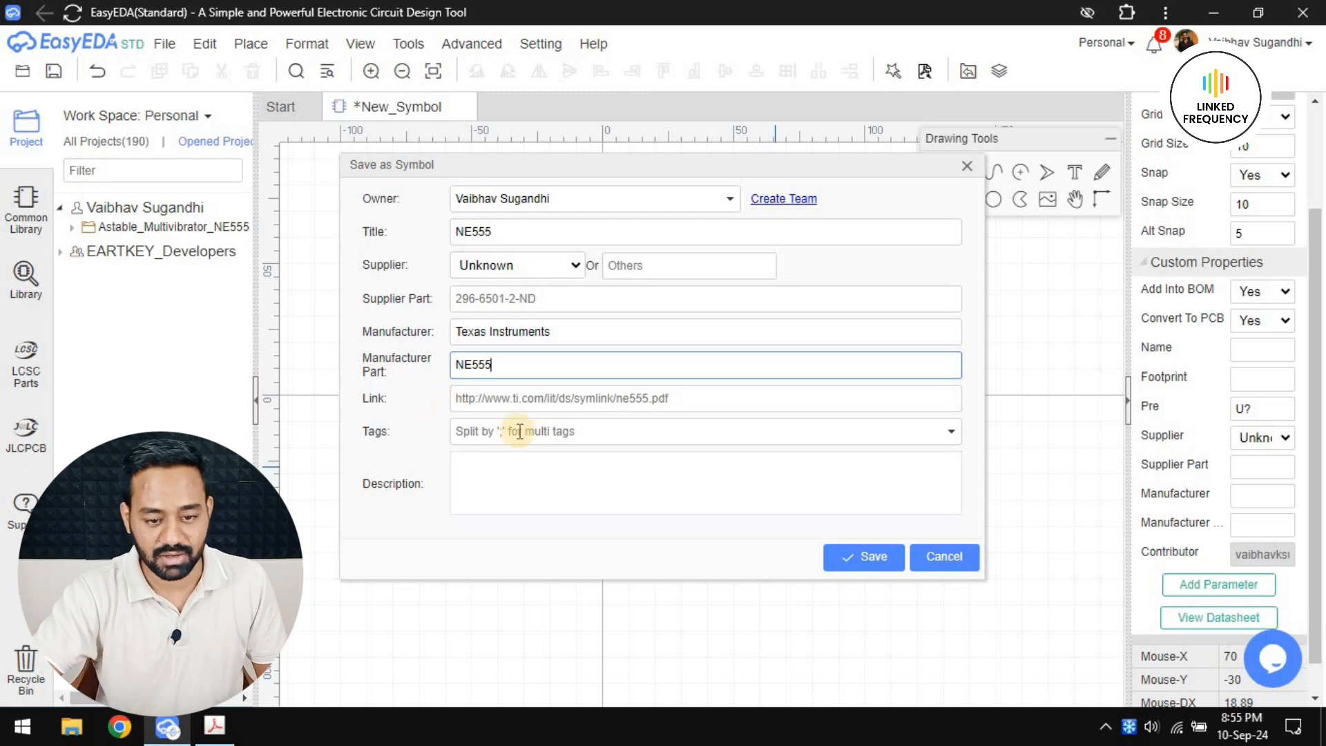
# Consult the datasheet for the device type and enter Timer ICs as the symbol's tag
pyautogui.click(550, 435)
pyautogui.write('Timer')
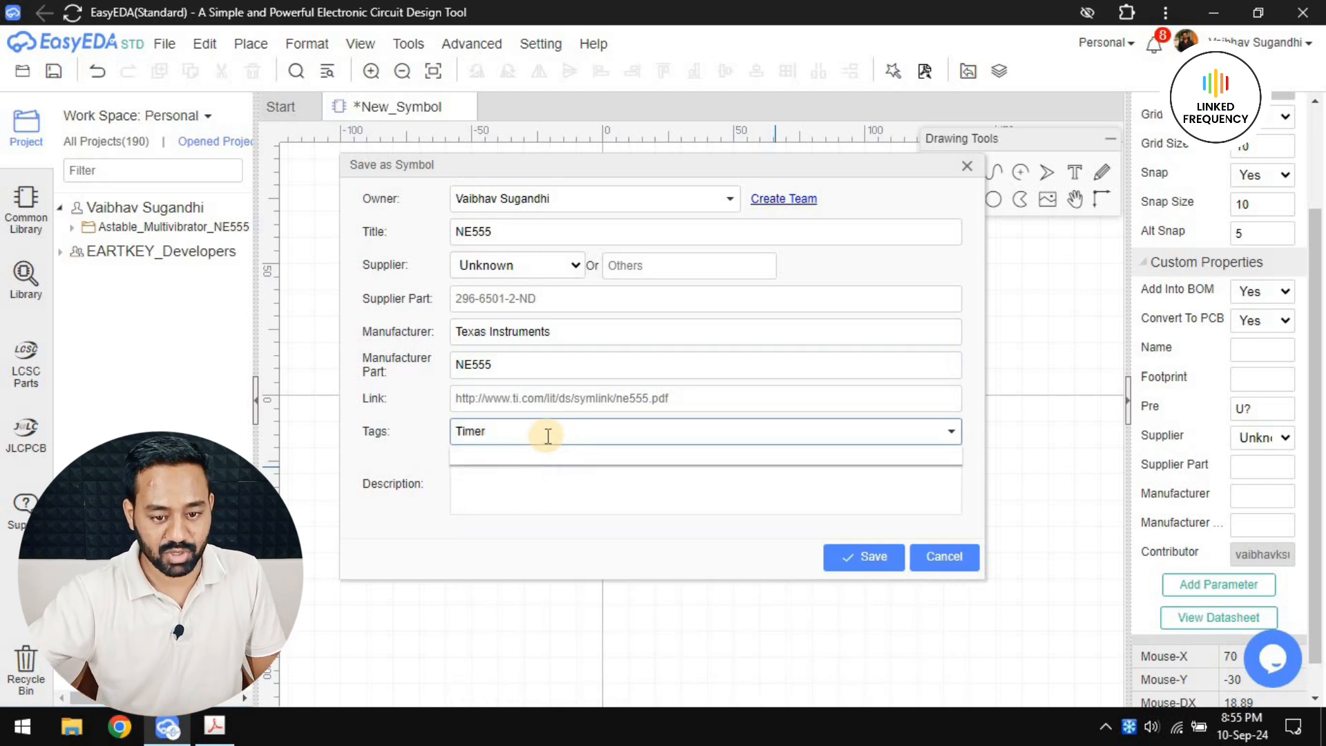
pyautogui.click(530, 498)
pyautogui.hotkey('alt', 'Tab')
pyautogui.scroll(5, 463, 387)
pyautogui.scroll(-4, 463, 392)
pyautogui.hotkey('alt', 'Tab')
pyautogui.doubleClick(513, 429)
pyautogui.press('BackSpace')
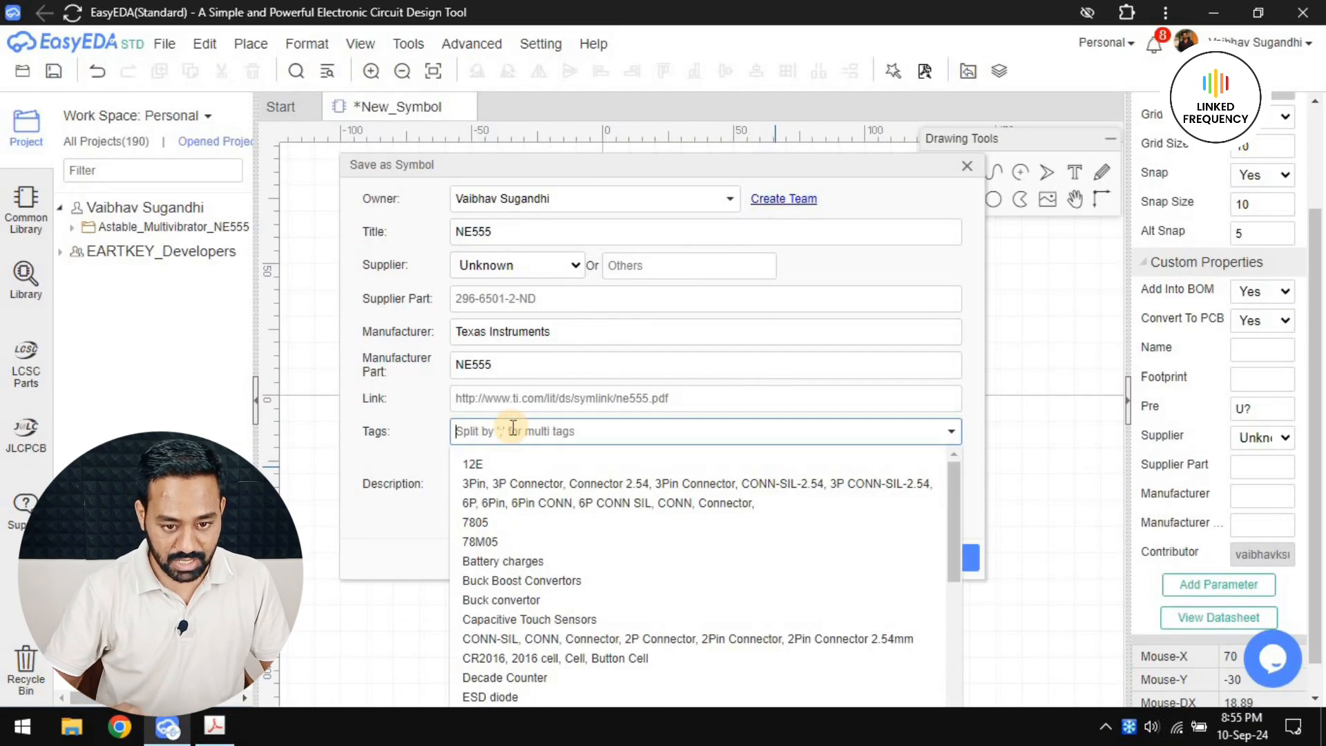
pyautogui.write('Timer')
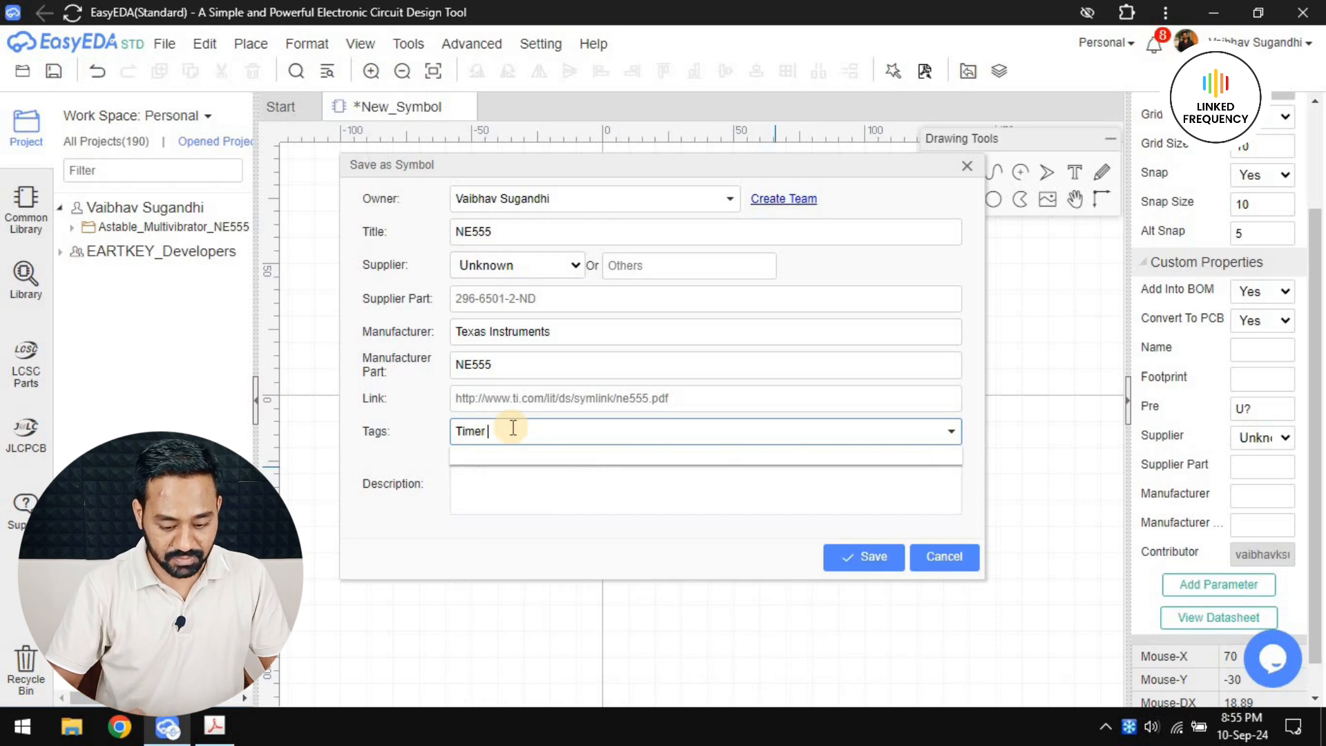
# Fill in the description with "Precision Timer IC for digital circuit :" followed by the author's full name, taking the device wording from the datasheet title
pyautogui.click(486, 499)
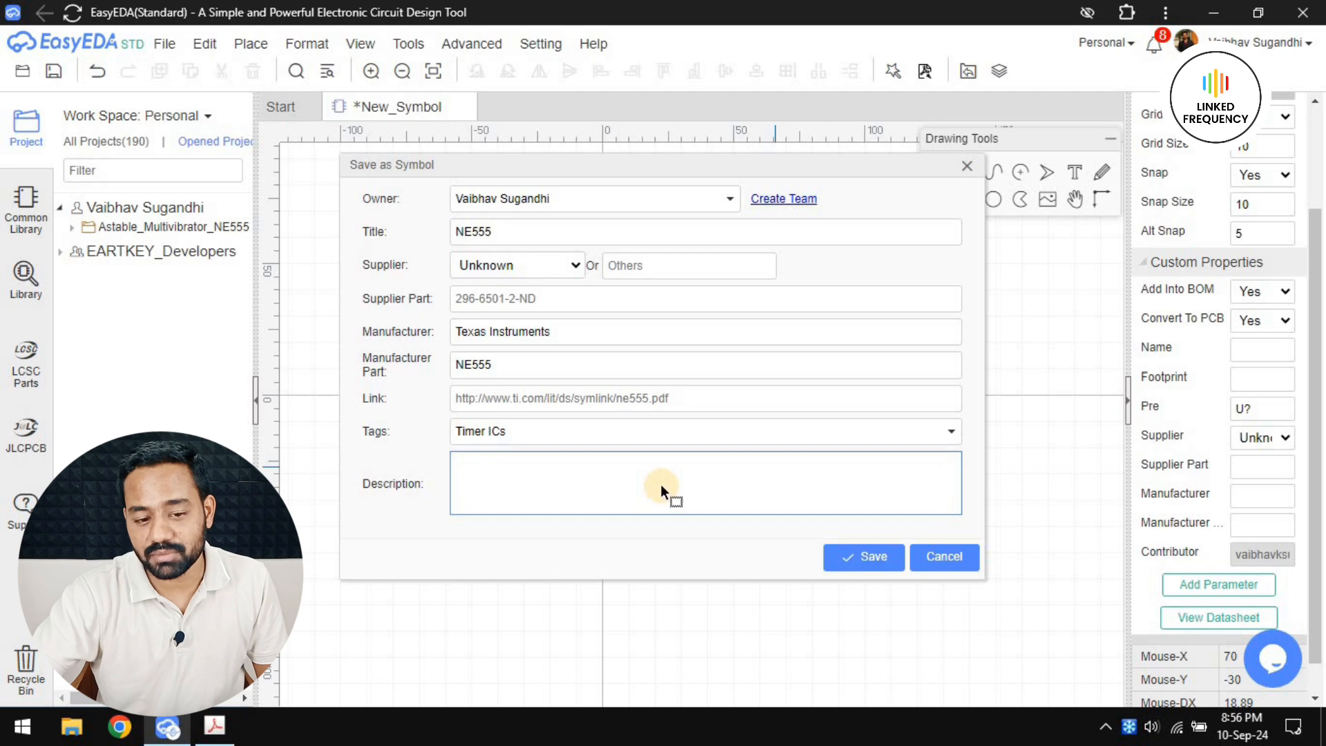
pyautogui.hotkey('alt', 'Tab')
pyautogui.moveTo(620, 283); pyautogui.dragTo(798, 283)
pyautogui.hotkey('ctrl', 'c')
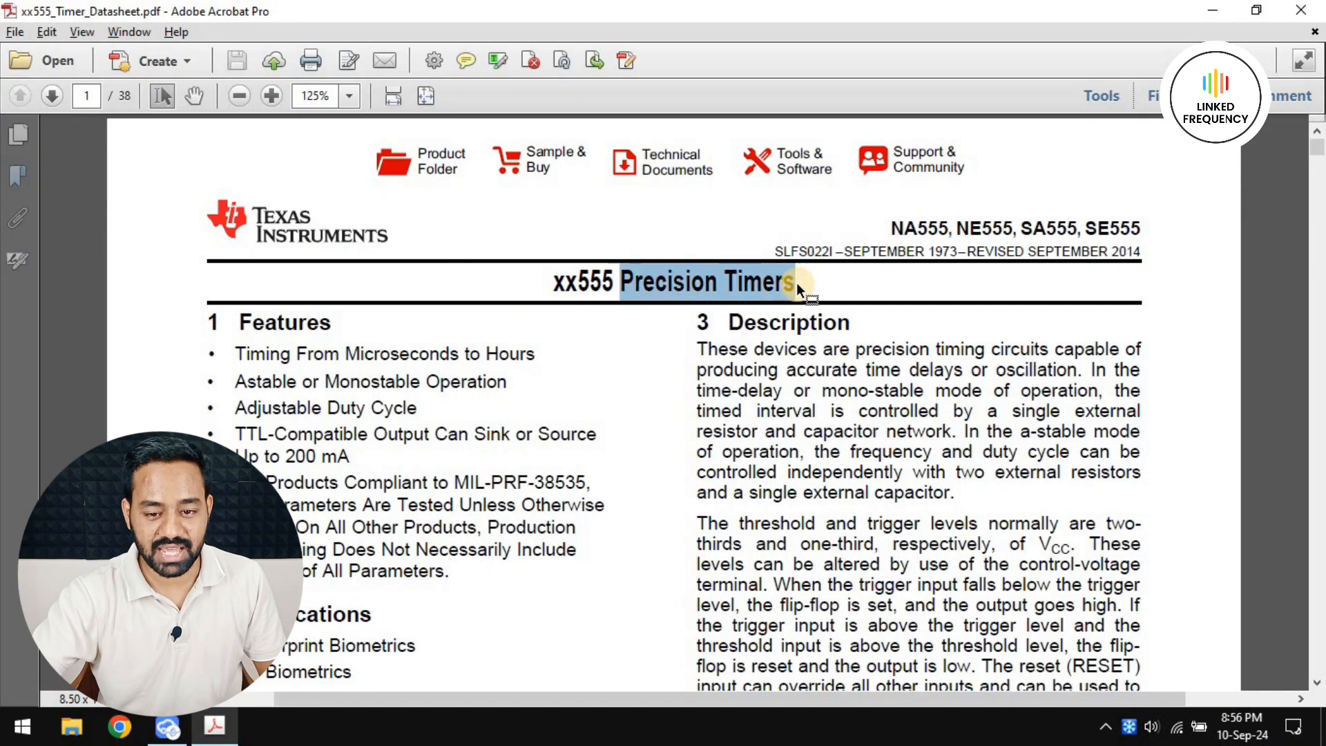
pyautogui.hotkey('alt', 'Tab')
pyautogui.hotkey('ctrl', 'v')
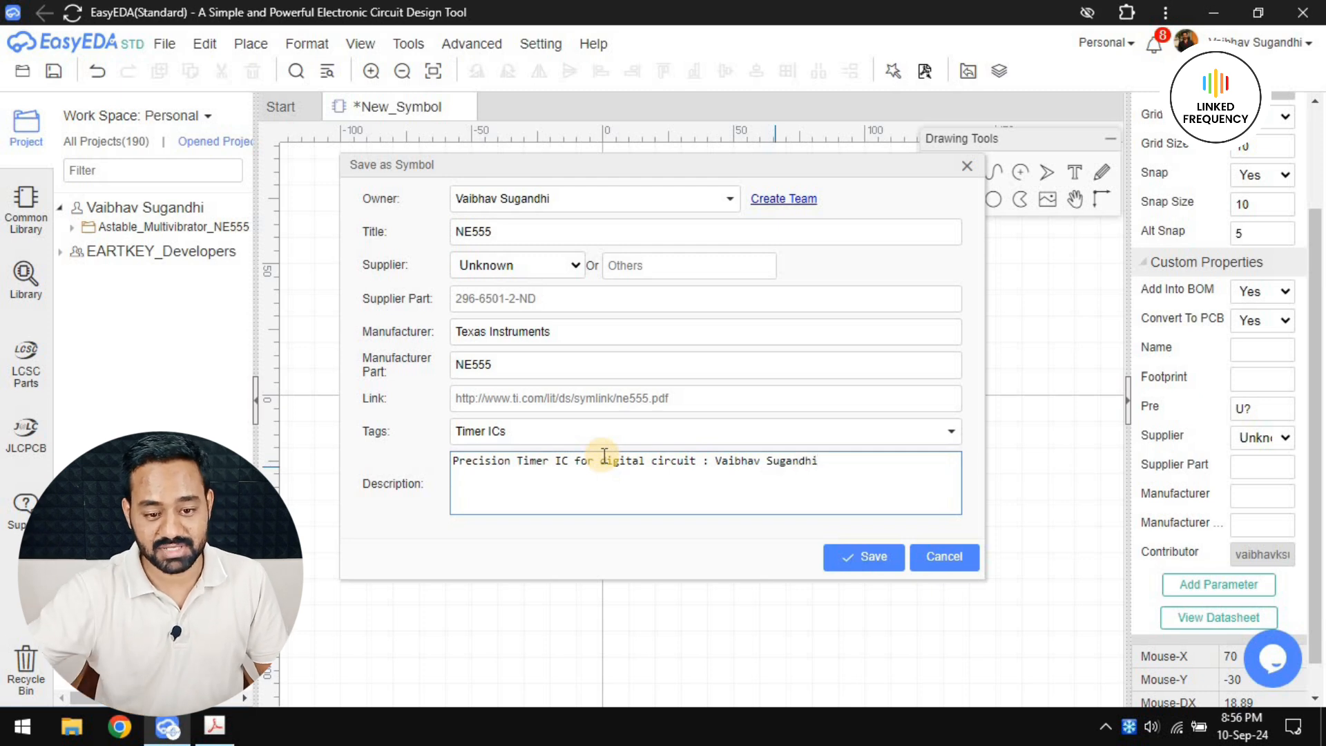
# Save the symbol with the entered part details
pyautogui.click(885, 563)
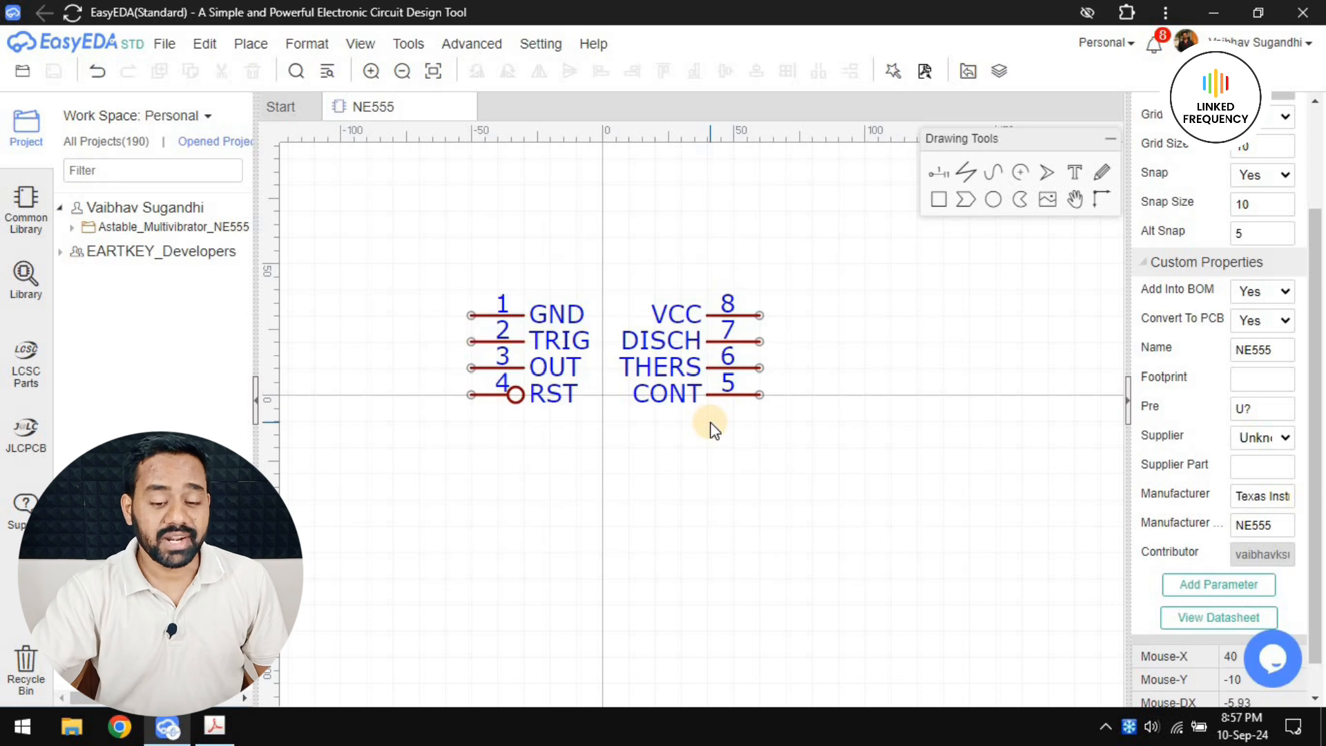
# Relocate the GND pin below the other pins, just right of the vertical axis, and rotate it to 270°
pyautogui.scroll(1, 553, 383)
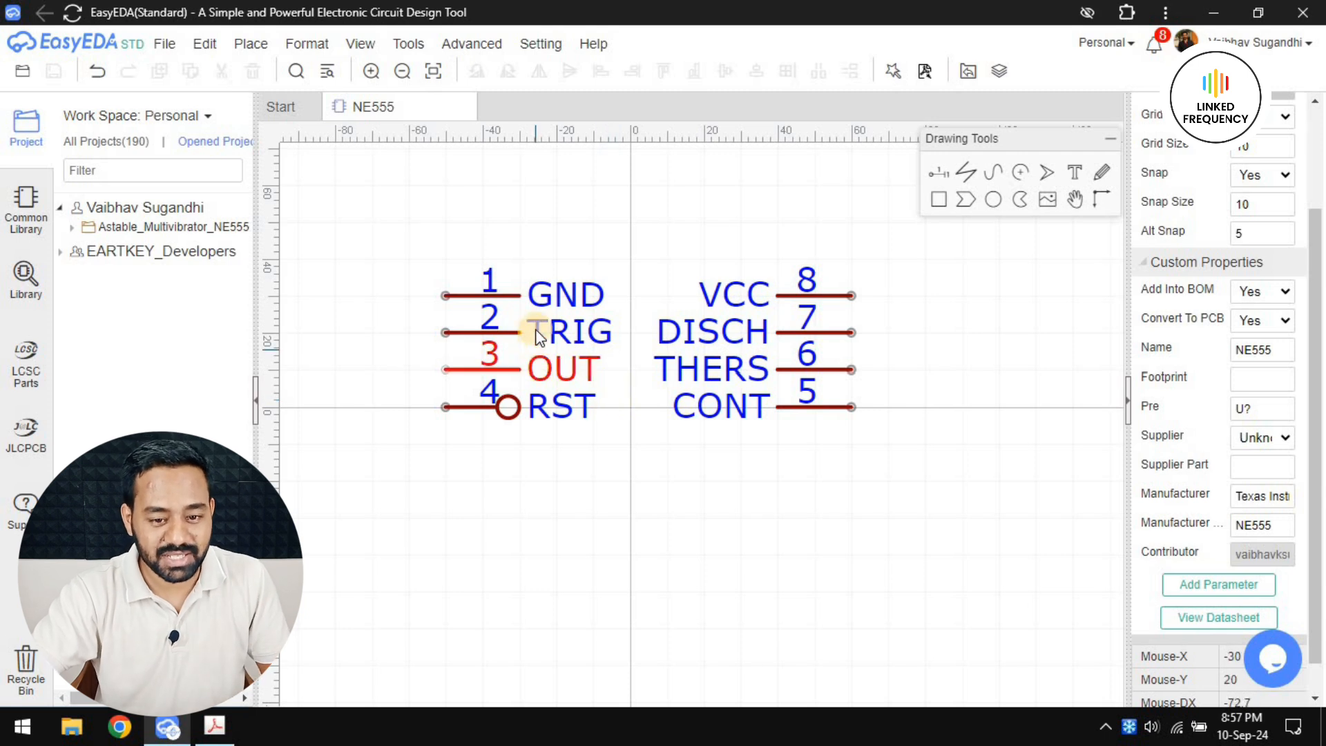
pyautogui.moveTo(503, 298); pyautogui.dragTo(724, 582)
pyautogui.press('space')
# Relocate the CONT pin beside GND, just left of the vertical axis, and rotate it to 270°
pyautogui.press('space')
pyautogui.press('space')
pyautogui.press('space')
pyautogui.press('space')
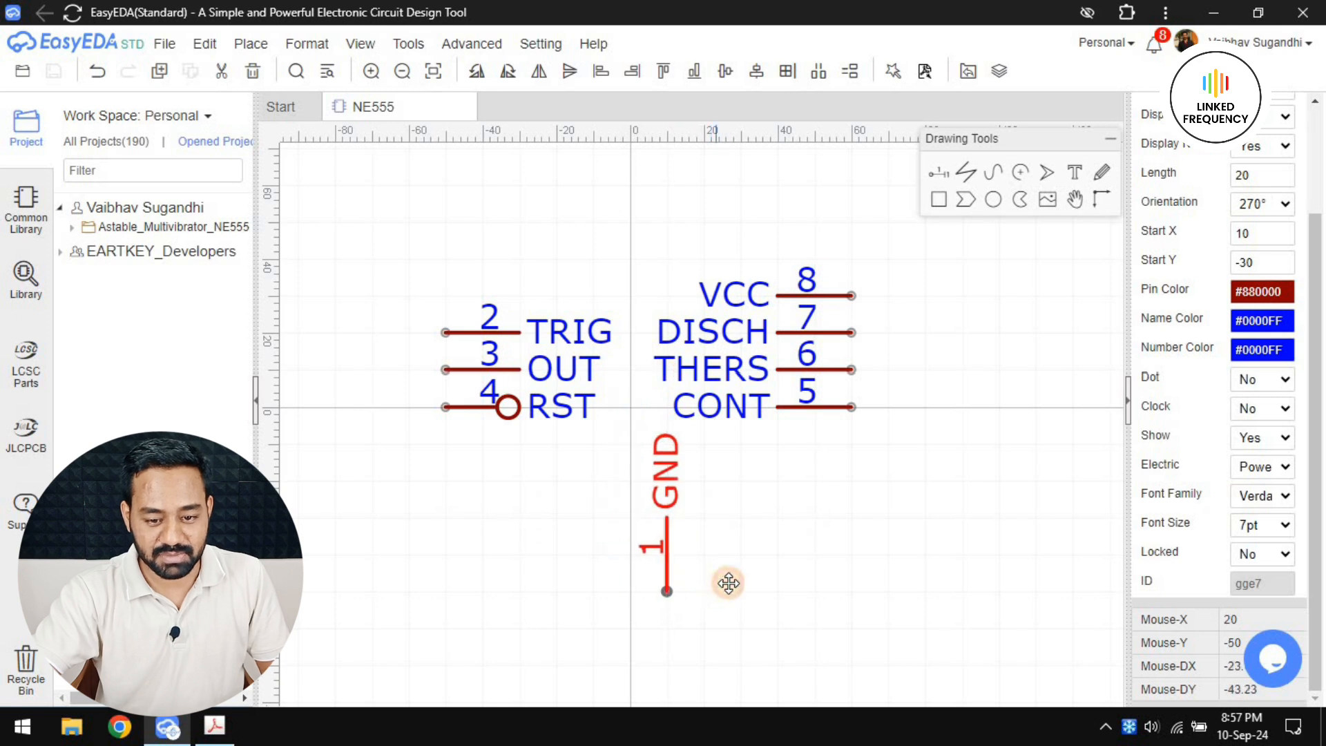
pyautogui.moveTo(832, 412); pyautogui.dragTo(577, 591)
pyautogui.press('space')
pyautogui.press('space')
pyautogui.press('space')
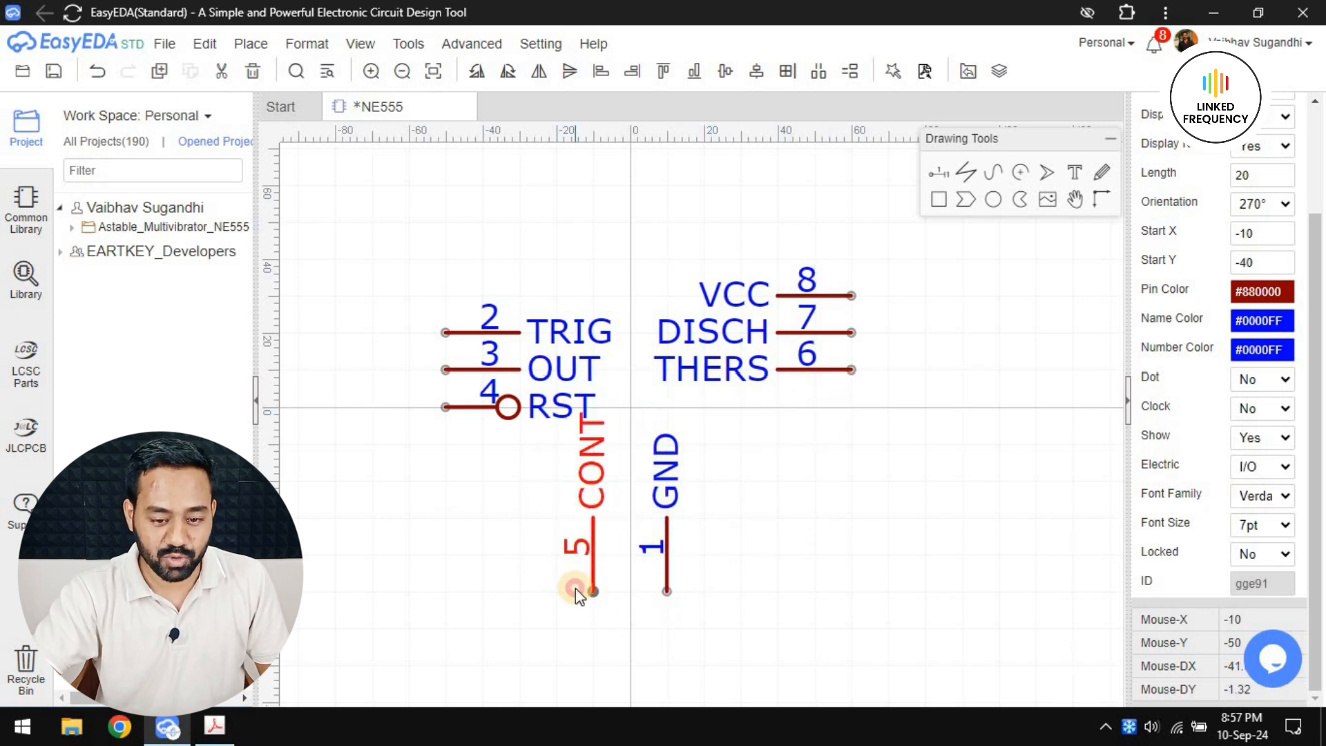
pyautogui.click(791, 528)
pyautogui.scroll(-4, 788, 508)
pyautogui.scroll(3, 773, 479)
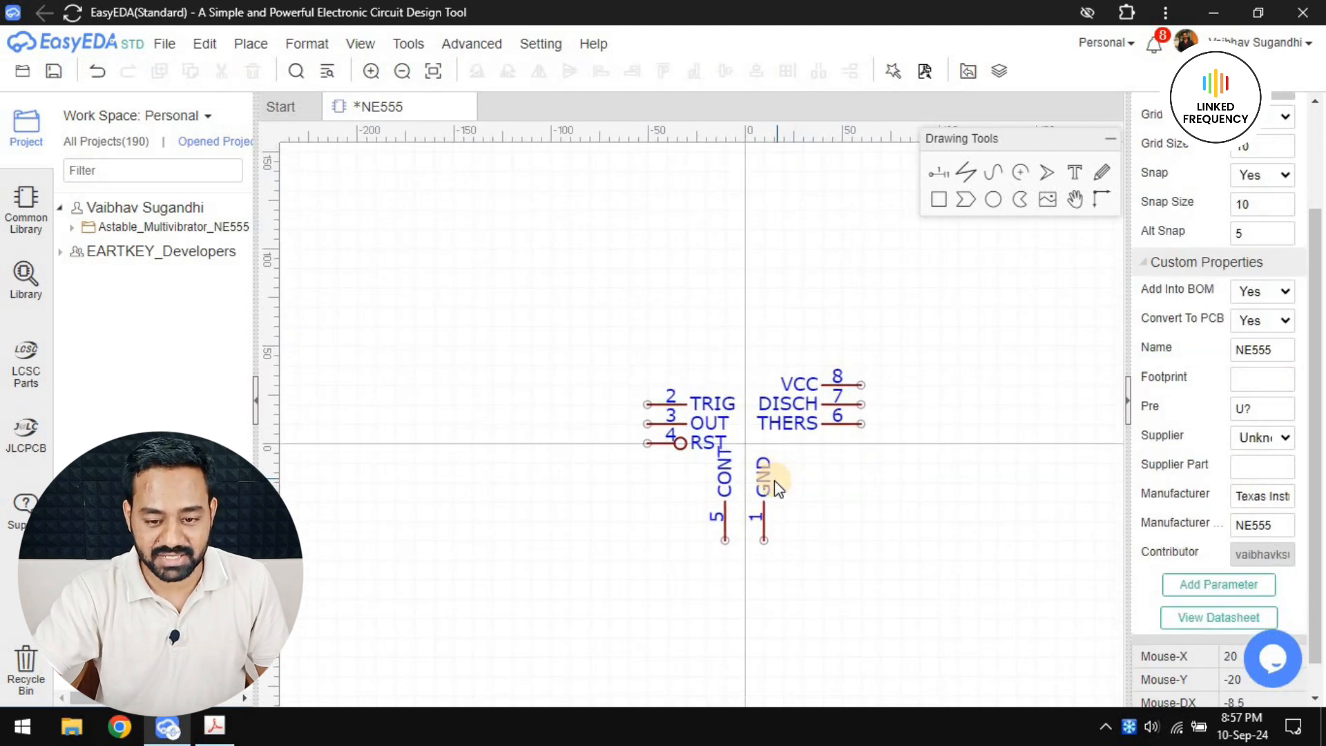
pyautogui.scroll(3, 723, 558)
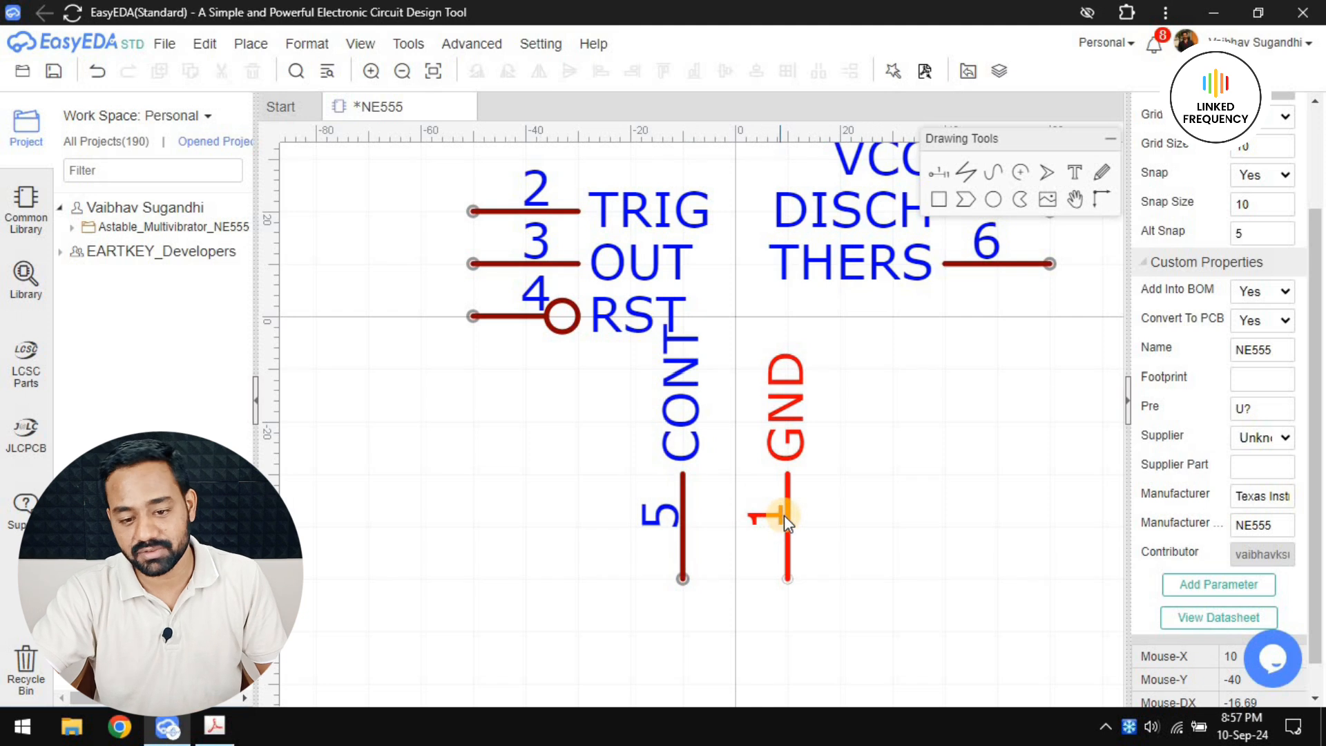
# Relocate the RST pin above the remaining pins at X -10, Y 70 and rotate it to 90°
pyautogui.scroll(-2, 844, 481)
pyautogui.moveTo(844, 481); pyautogui.dragTo(765, 471, button='right')
pyautogui.moveTo(574, 370); pyautogui.dragTo(591, 489, button='right')
pyautogui.moveTo(569, 423); pyautogui.dragTo(686, 175)
pyautogui.press('space')
pyautogui.press('space')
# Relocate the VCC pin beside RST, just right of the vertical axis, and rotate it to 90°
pyautogui.press('space')
pyautogui.moveTo(799, 295); pyautogui.dragTo(722, 363, button='right')
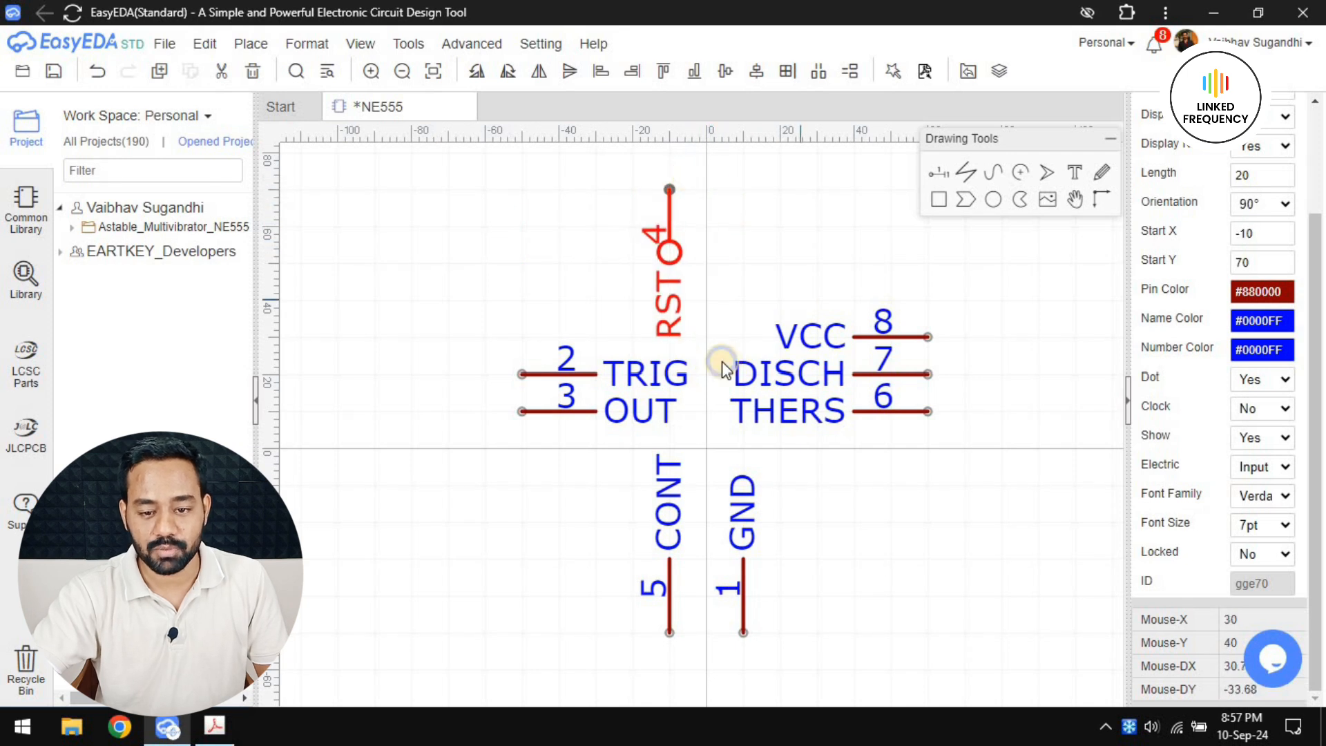
pyautogui.moveTo(848, 413); pyautogui.dragTo(669, 272)
pyautogui.press('space')
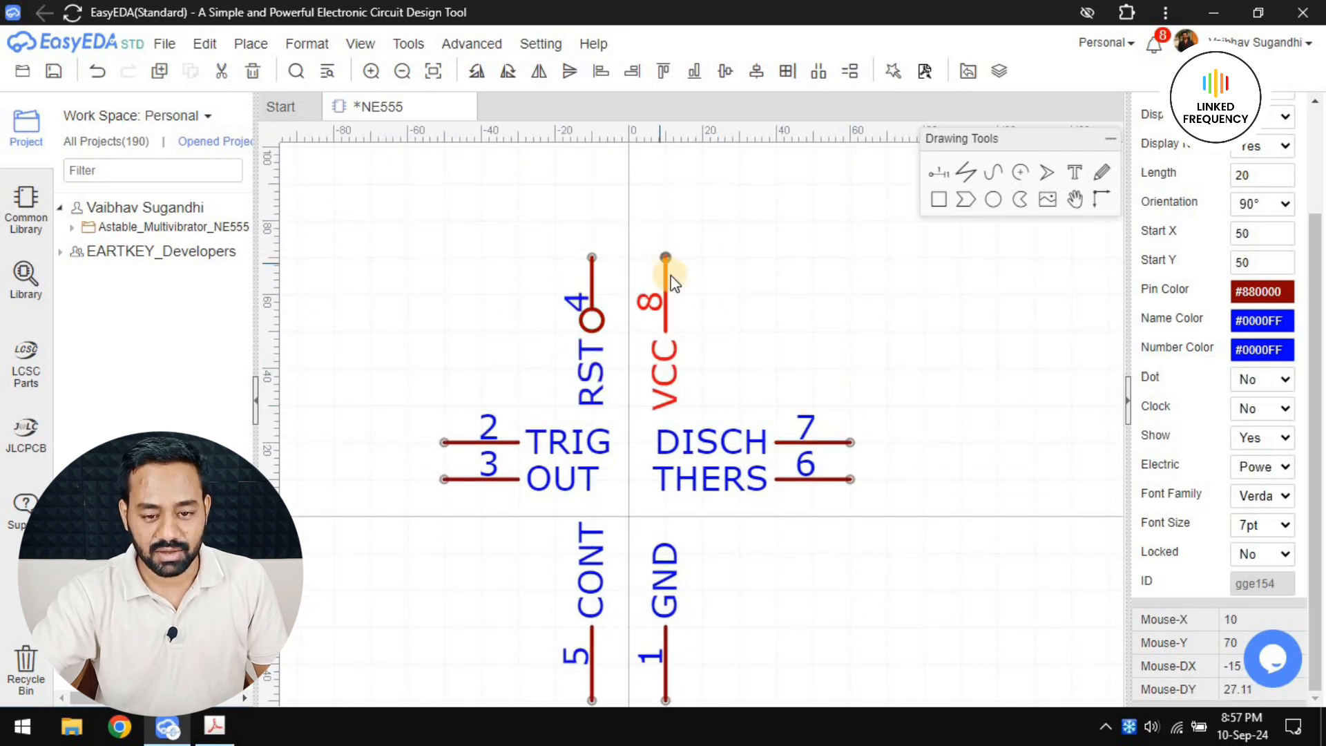
pyautogui.scroll(-1, 765, 324)
pyautogui.moveTo(763, 318); pyautogui.dragTo(746, 274, button='right')
pyautogui.scroll(2, 628, 432)
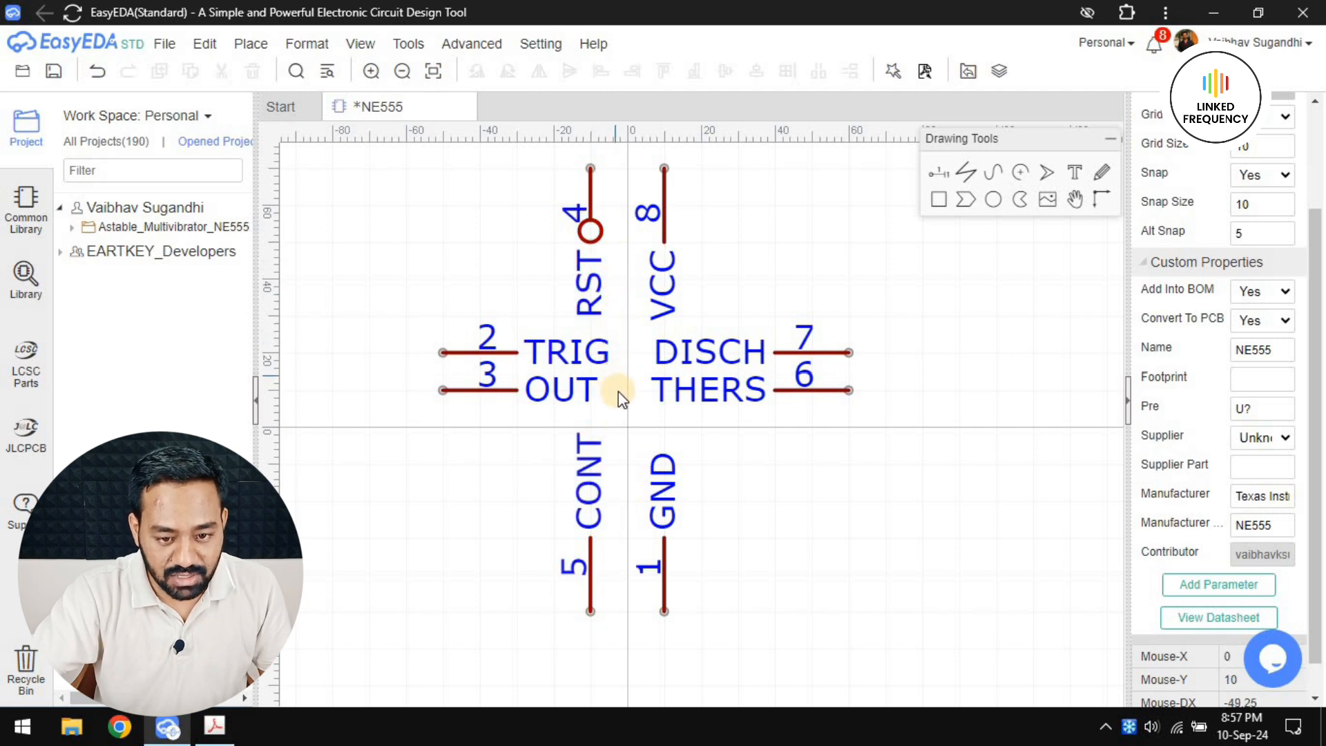
# Select the CONT and GND pins together and shift both down by 20 units
pyautogui.moveTo(617, 451); pyautogui.dragTo(591, 317, button='right')
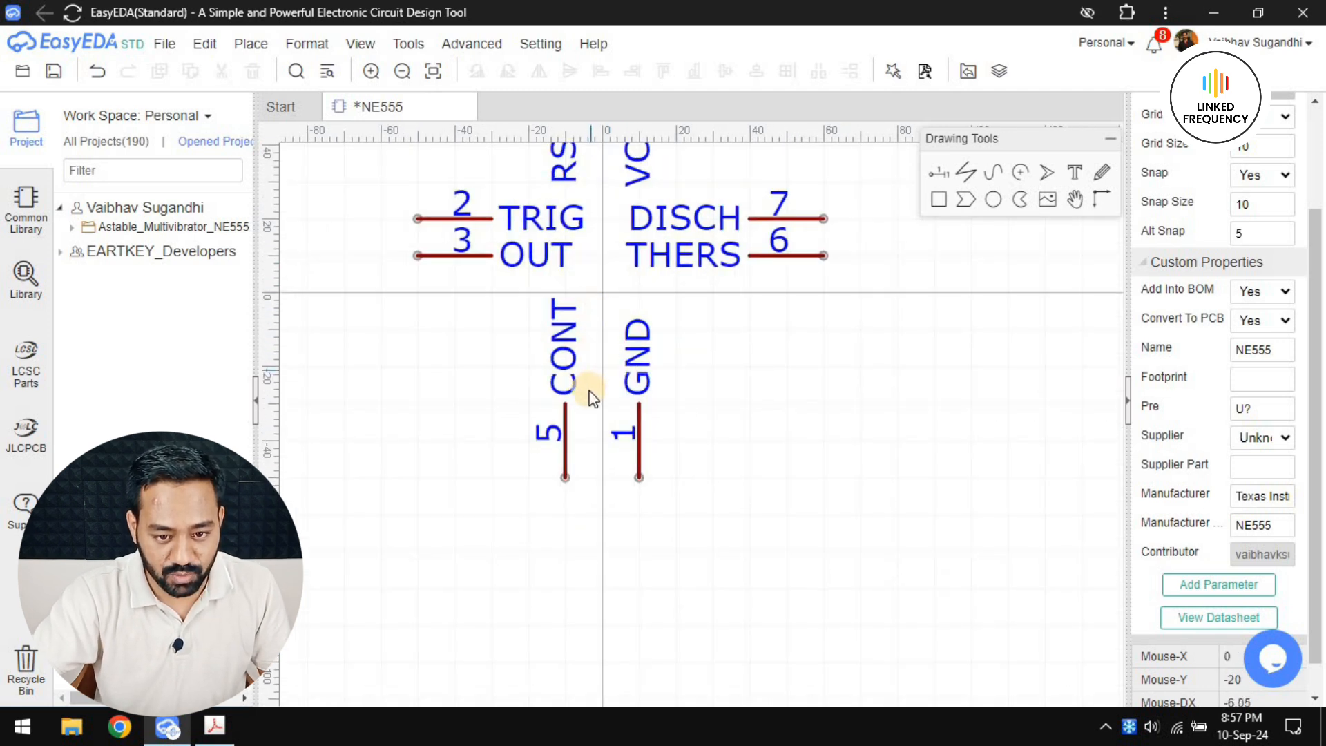
pyautogui.click(564, 472)
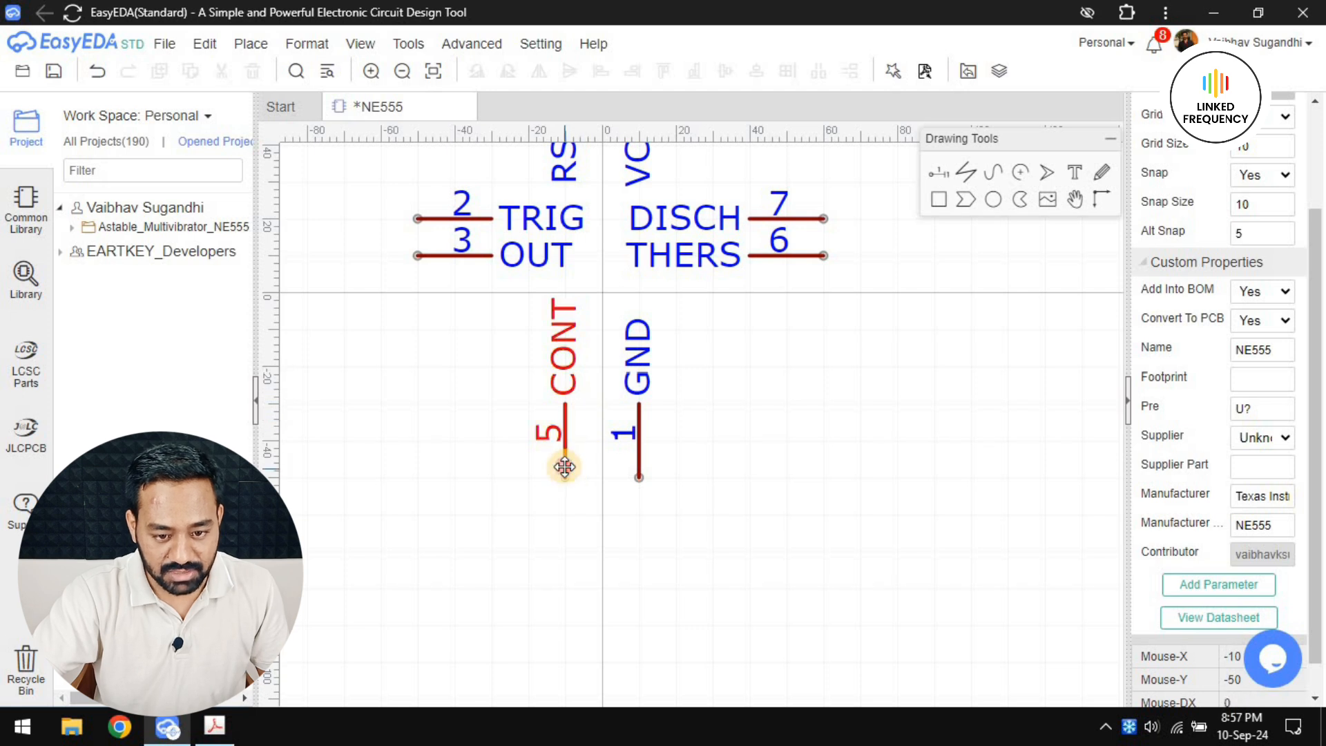
pyautogui.keyDown('ctrl'); pyautogui.click(640, 466); pyautogui.keyUp('ctrl')
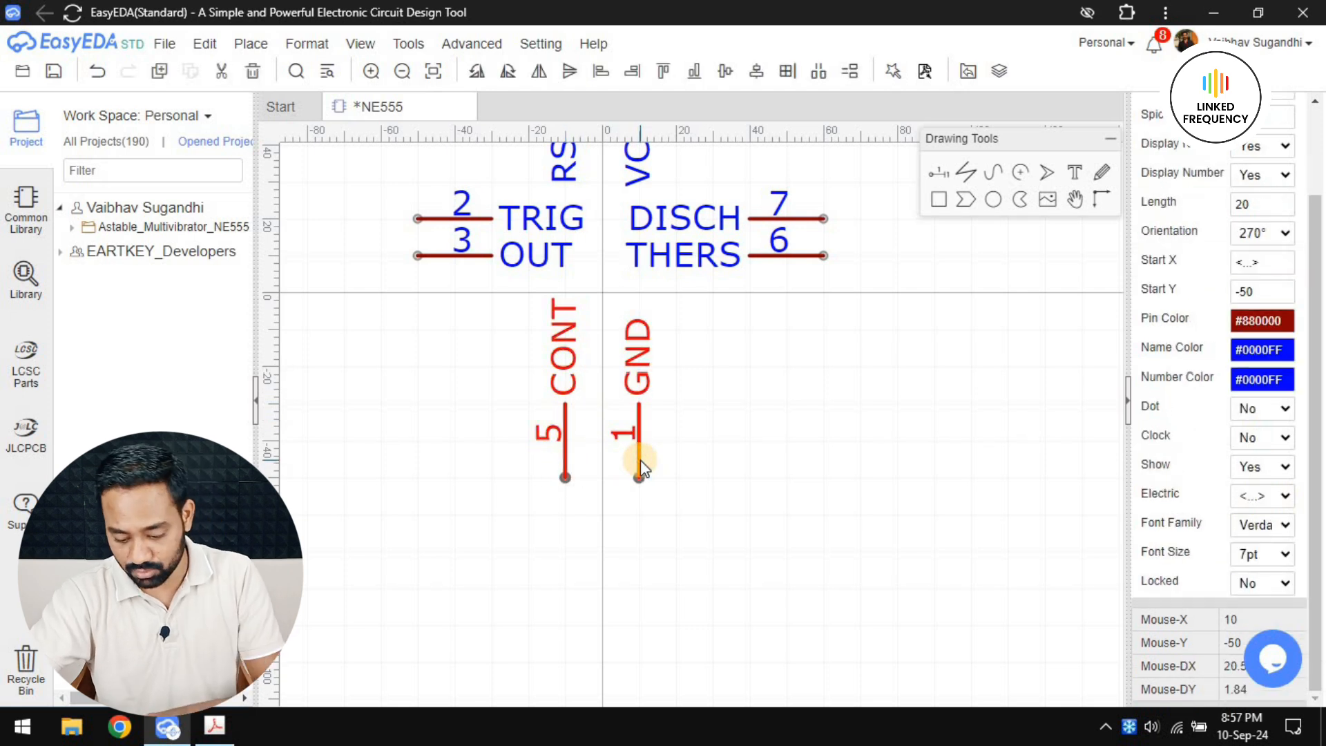
pyautogui.press('Down')
pyautogui.press('Down')
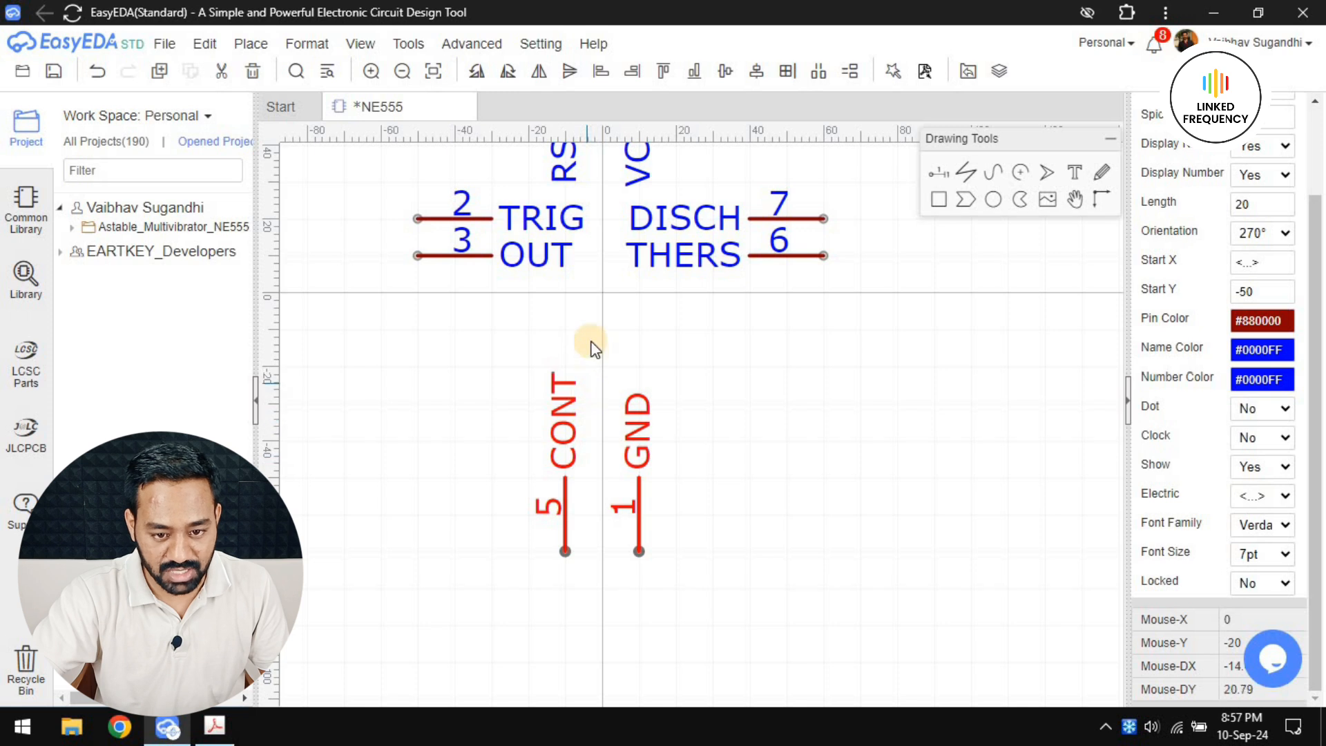
# Relocate the THERS and DISCH pins to the left side of the symbol and rotate them to 180°
pyautogui.scroll(-2, 780, 373)
pyautogui.click(778, 386)
pyautogui.moveTo(777, 386); pyautogui.dragTo(803, 410, button='right')
pyautogui.moveTo(835, 389); pyautogui.dragTo(450, 309)
pyautogui.press('space')
pyautogui.press('space')
pyautogui.click(838, 362)
pyautogui.press('space')
pyautogui.moveTo(552, 429); pyautogui.dragTo(450, 390)
# Place the OUT pin on the right side of the symbol on the horizontal axis, pointing right at 0°
pyautogui.press('space')
pyautogui.click(601, 391)
pyautogui.press('space')
pyautogui.moveTo(755, 432); pyautogui.dragTo(840, 412)
pyautogui.press('space')
pyautogui.scroll(4, 794, 442)
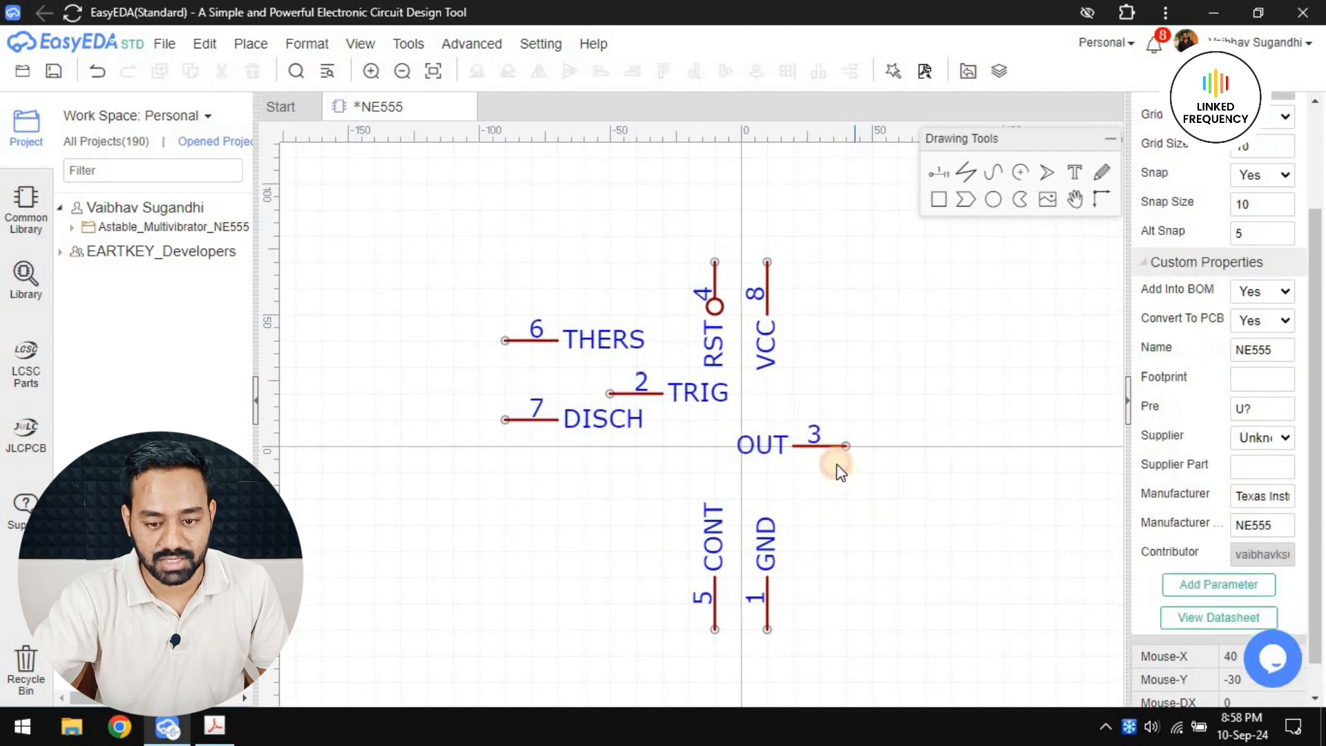
pyautogui.click(737, 431)
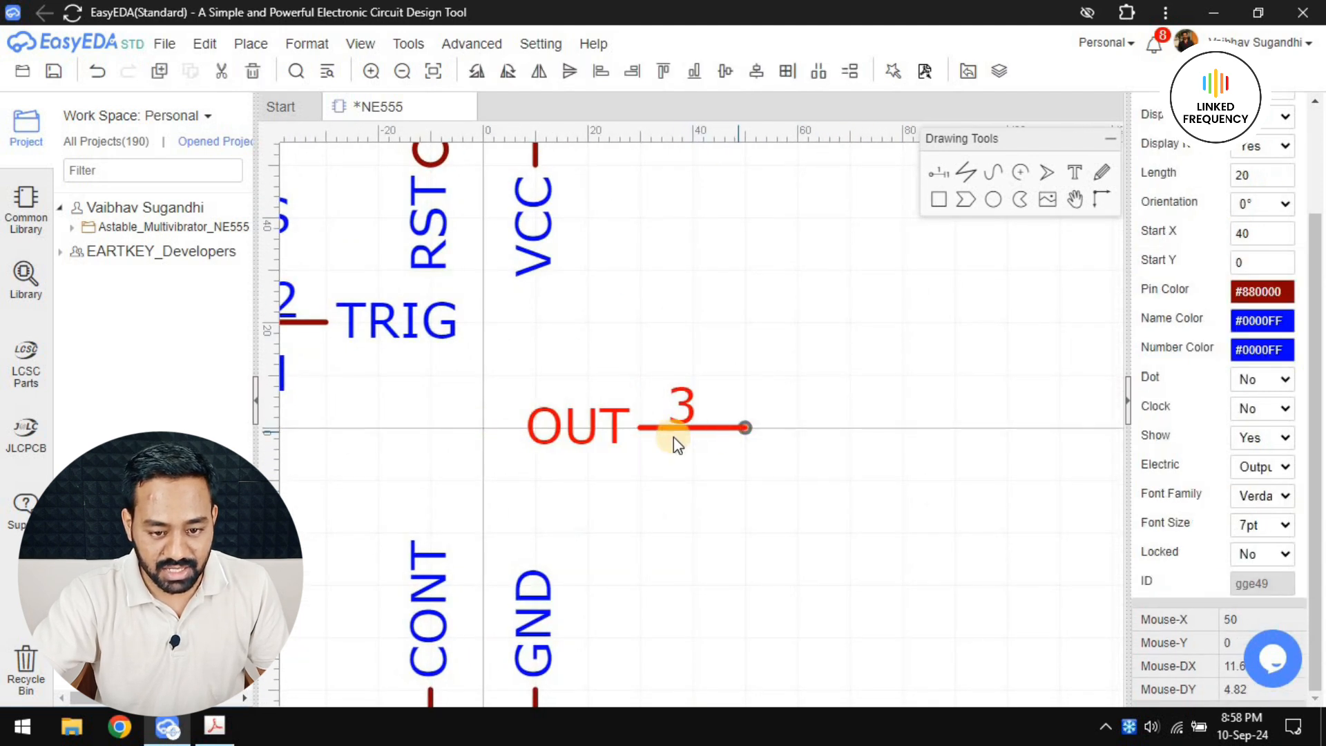
pyautogui.scroll(-3, 758, 456)
pyautogui.click(777, 442)
pyautogui.scroll(-2, 784, 443)
pyautogui.moveTo(826, 453); pyautogui.dragTo(862, 456, button='right')
pyautogui.scroll(4, 562, 397)
# Stack DISCH, TRIG and THERS from top to bottom on the left side at X -50, Y 10, 0 and -10
pyautogui.moveTo(553, 263); pyautogui.dragTo(533, 355, button='right')
pyautogui.moveTo(520, 349); pyautogui.dragTo(723, 610)
pyautogui.moveTo(681, 474); pyautogui.dragTo(643, 353, button='right')
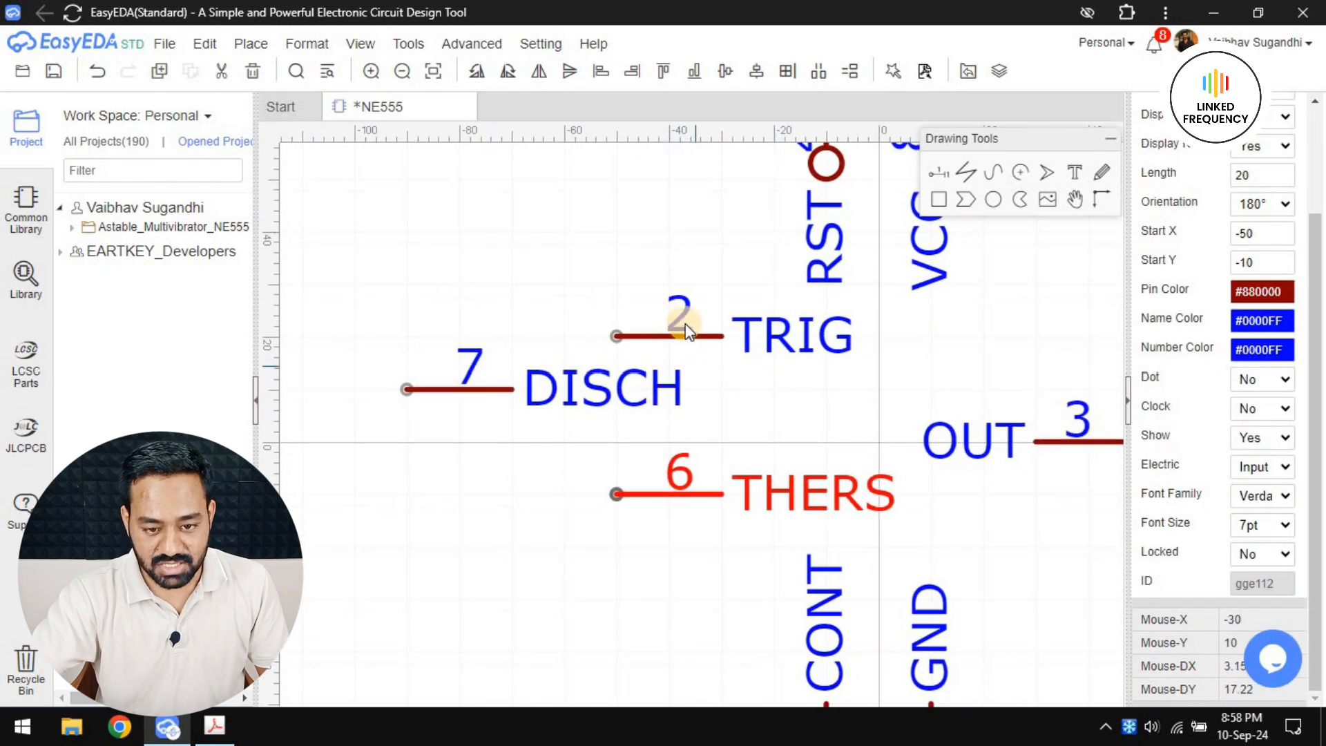
pyautogui.moveTo(686, 330); pyautogui.dragTo(695, 434)
pyautogui.moveTo(462, 399); pyautogui.dragTo(673, 394)
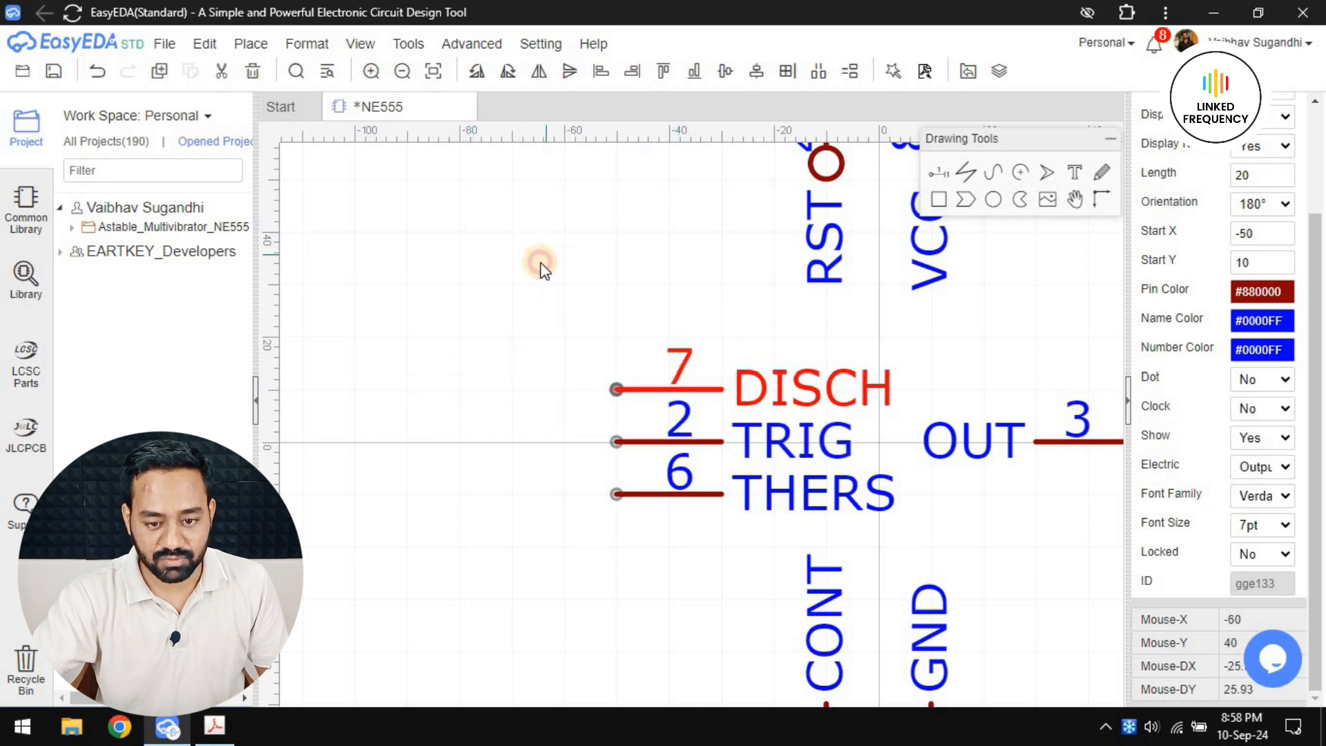
pyautogui.scroll(-4, 469, 304)
pyautogui.click(487, 358)
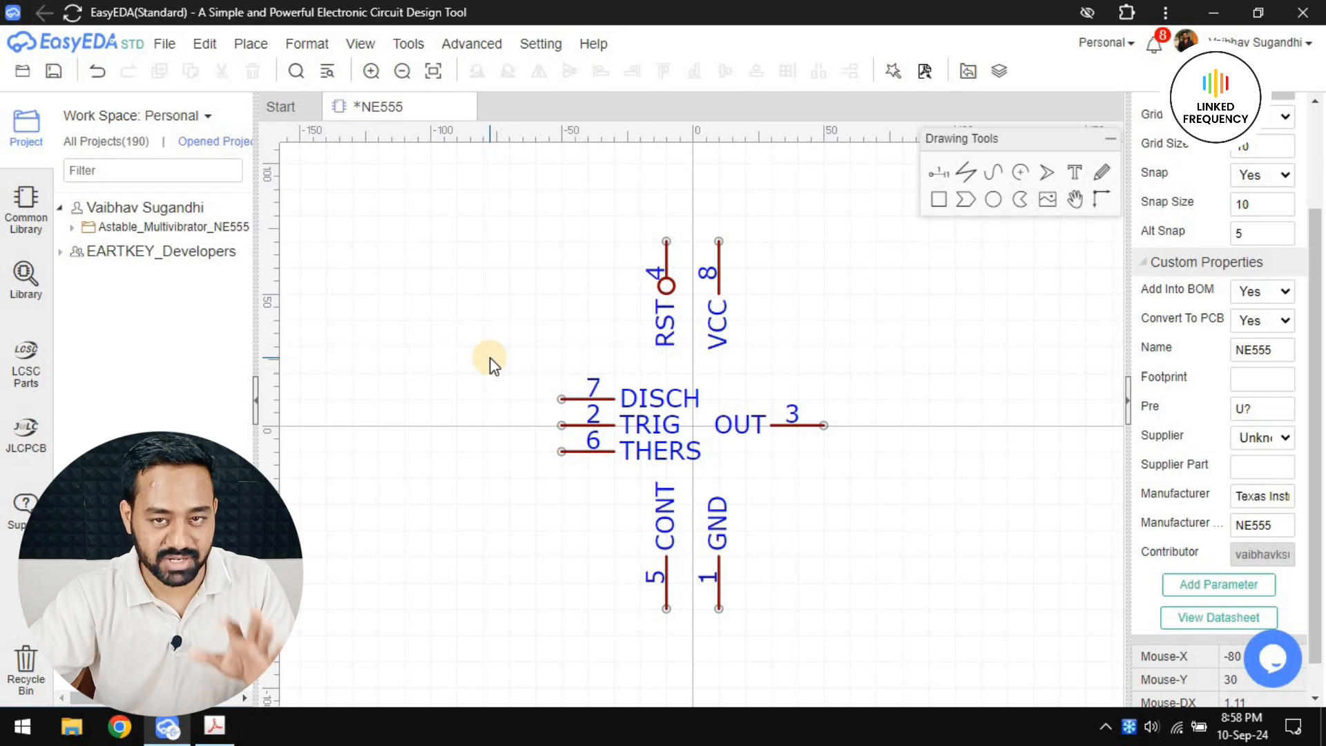
# Examine the spacing and alignment of the rearranged pins around the symbol's origin
pyautogui.moveTo(507, 344); pyautogui.dragTo(497, 276, button='right')
pyautogui.scroll(3, 510, 349)
pyautogui.moveTo(794, 443); pyautogui.dragTo(717, 445, button='right')
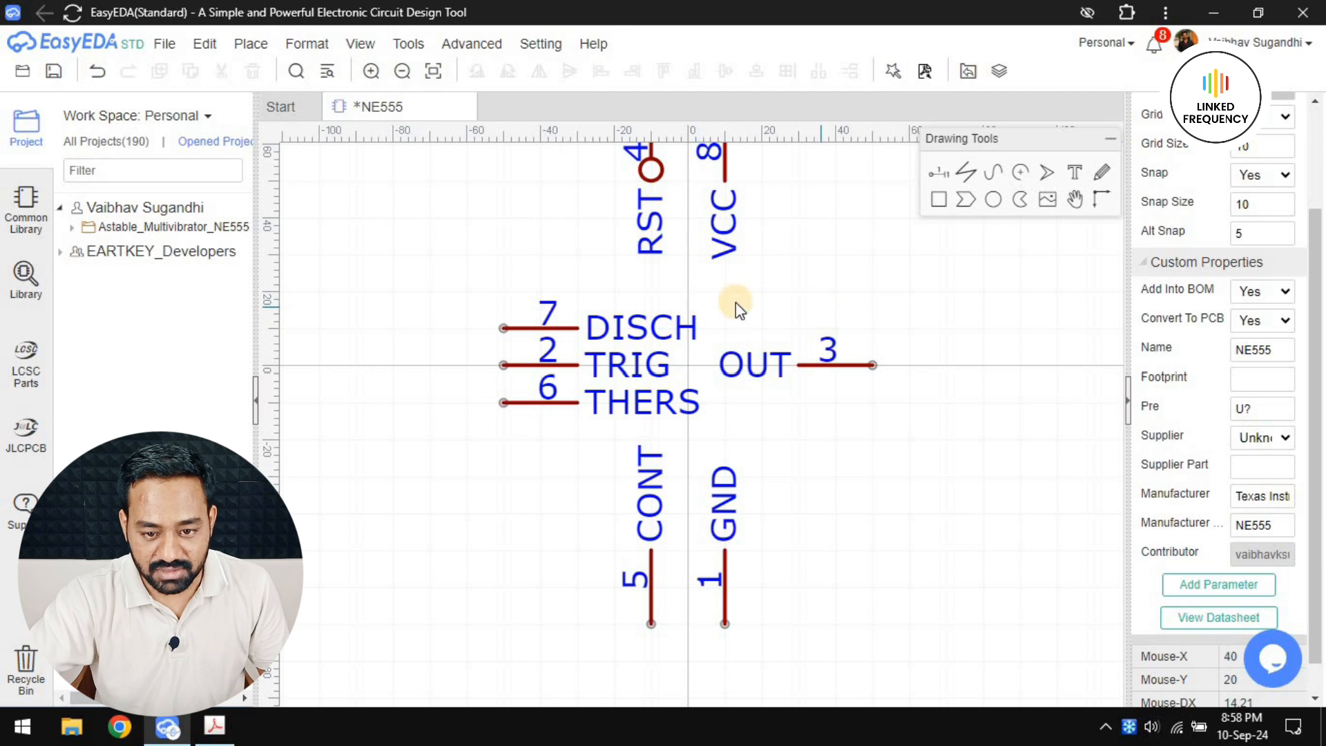
pyautogui.scroll(-2, 755, 320)
pyautogui.scroll(2, 723, 332)
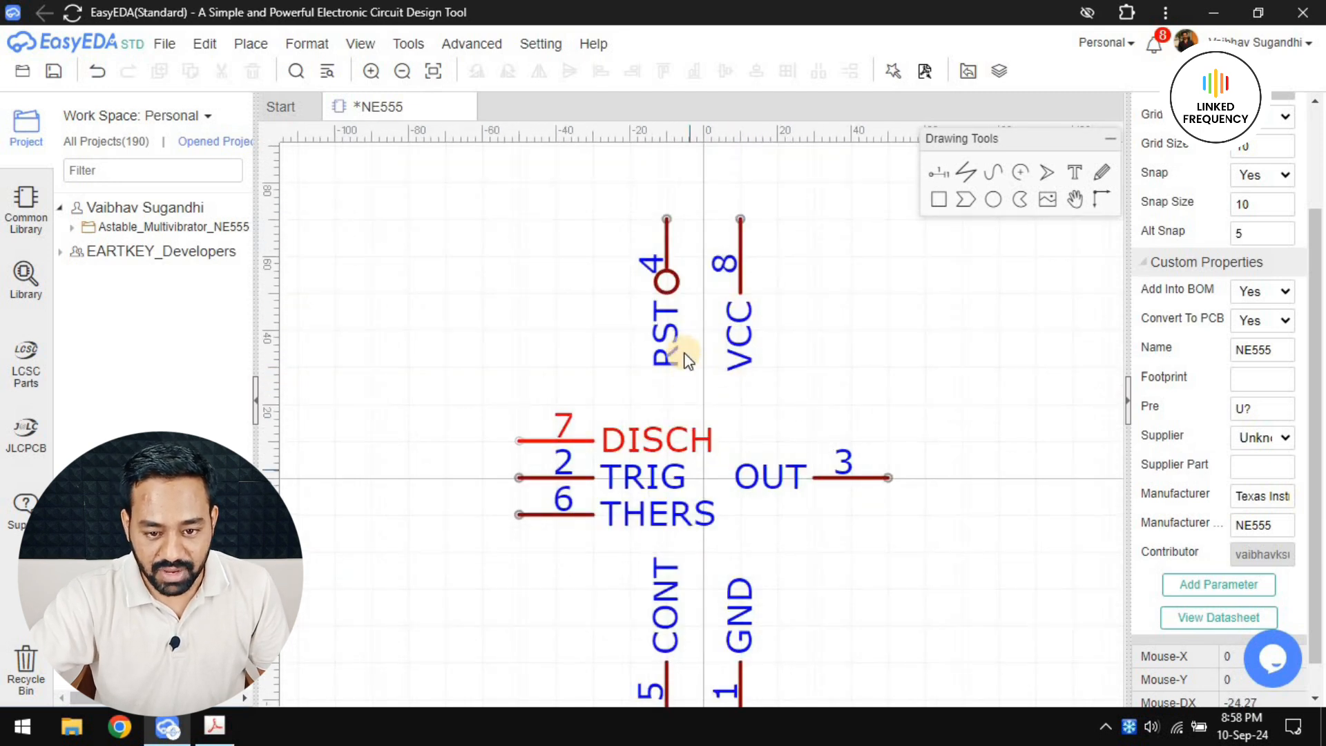
pyautogui.scroll(-1, 685, 482)
pyautogui.scroll(2, 698, 310)
pyautogui.scroll(-1, 741, 368)
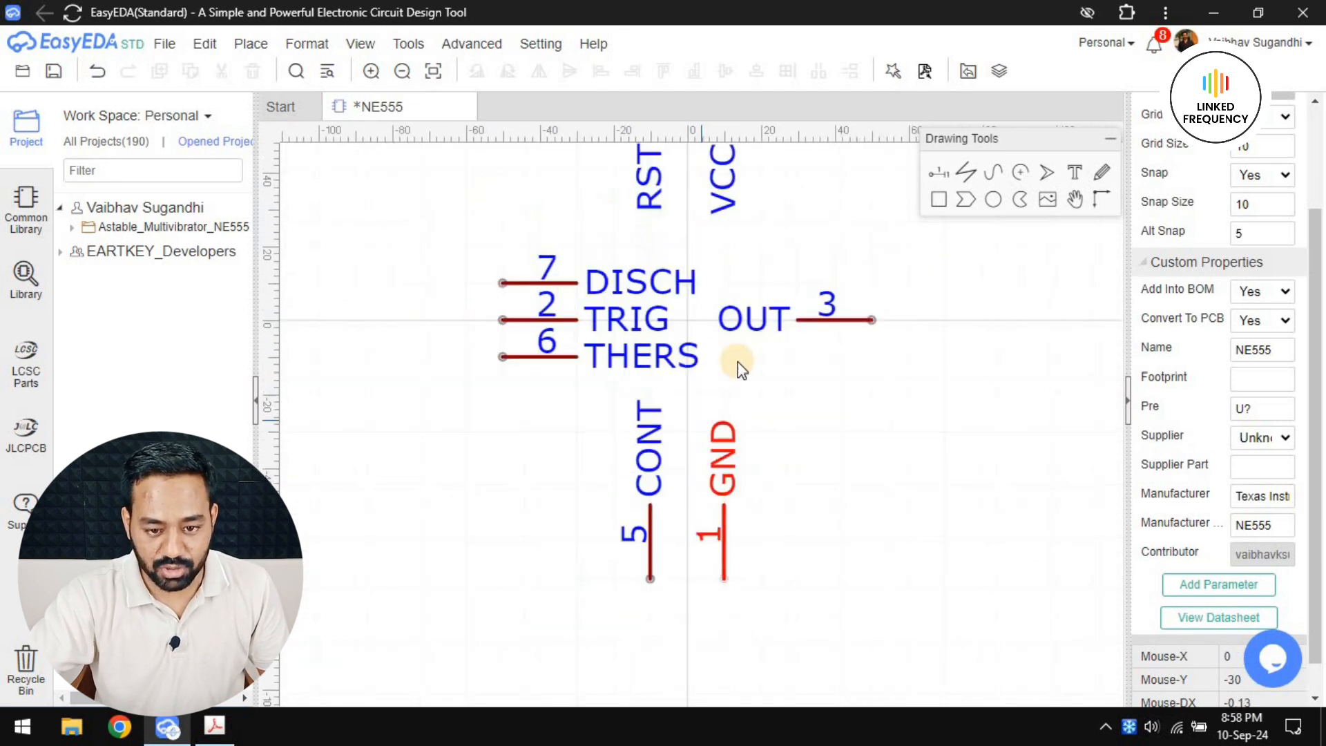
pyautogui.scroll(-1, 741, 368)
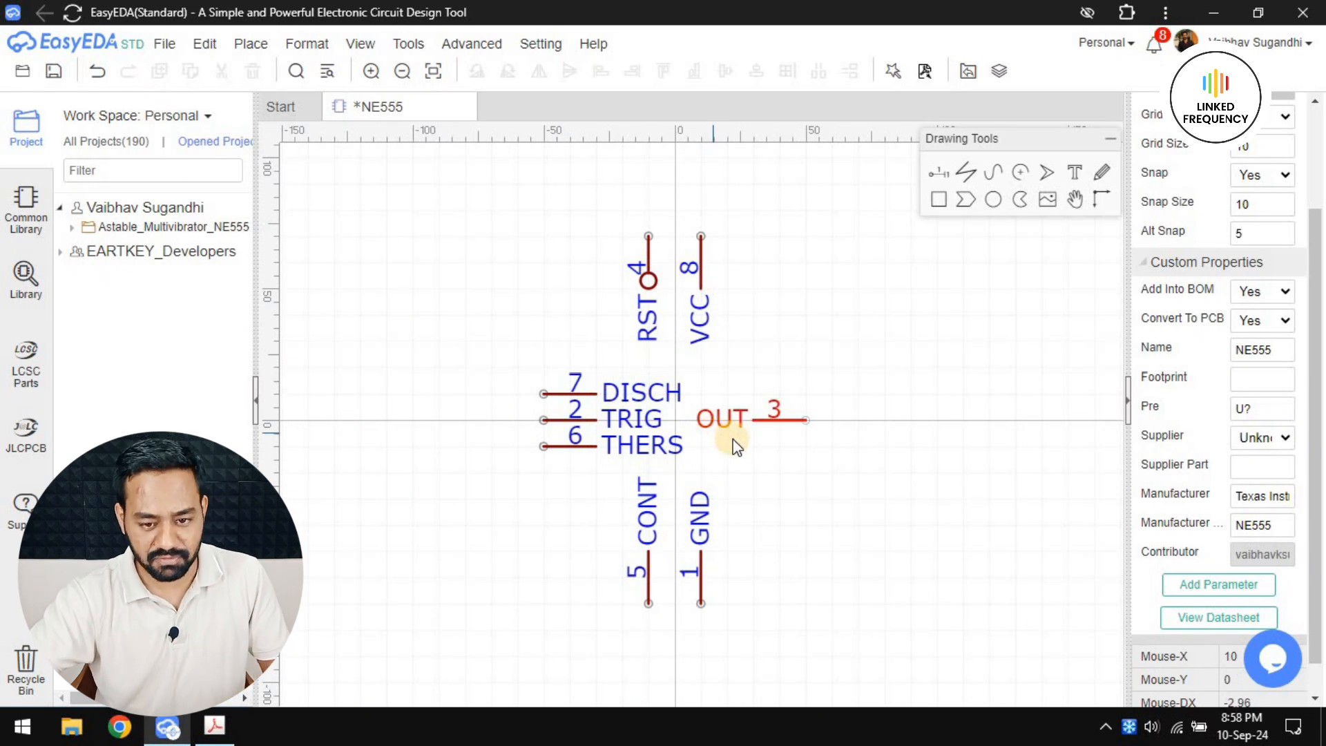
pyautogui.scroll(-1, 714, 415)
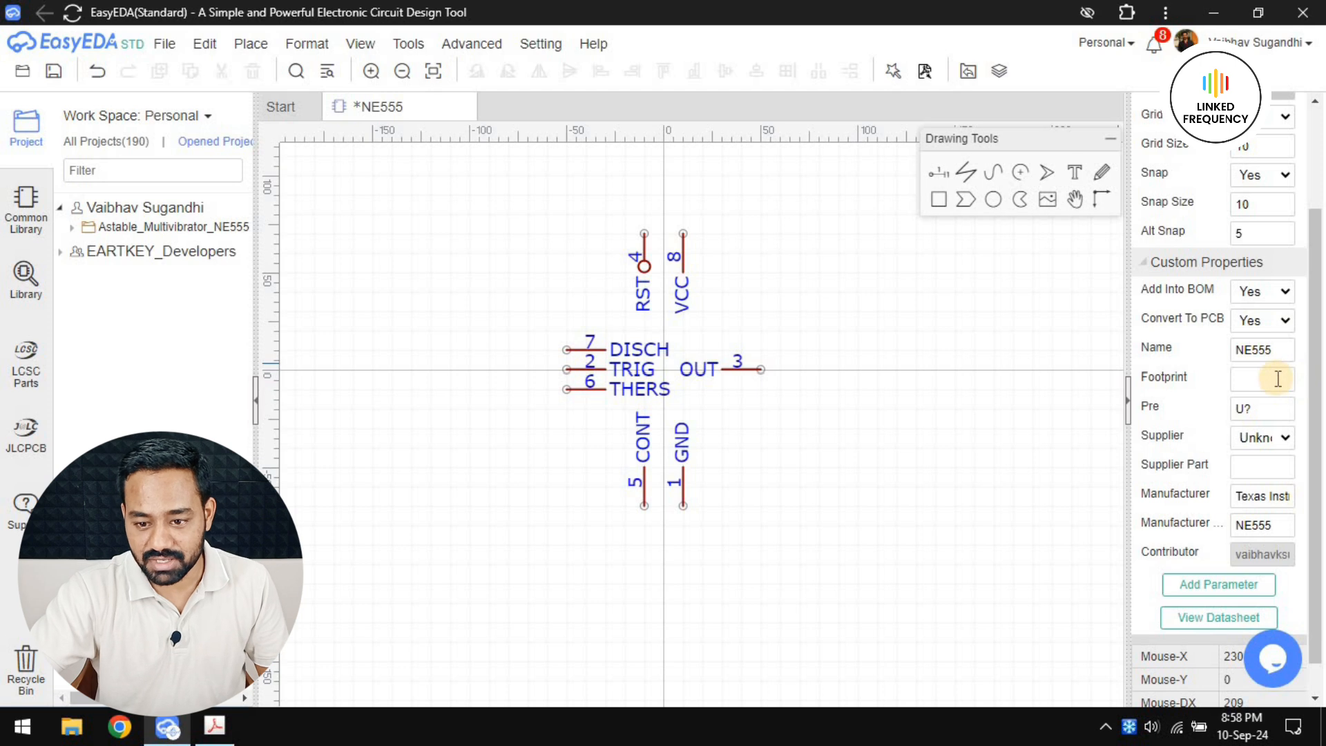
# Set the canvas snap size and grid size to 5
pyautogui.scroll(4, 1113, 311)
pyautogui.scroll(-5, 770, 430)
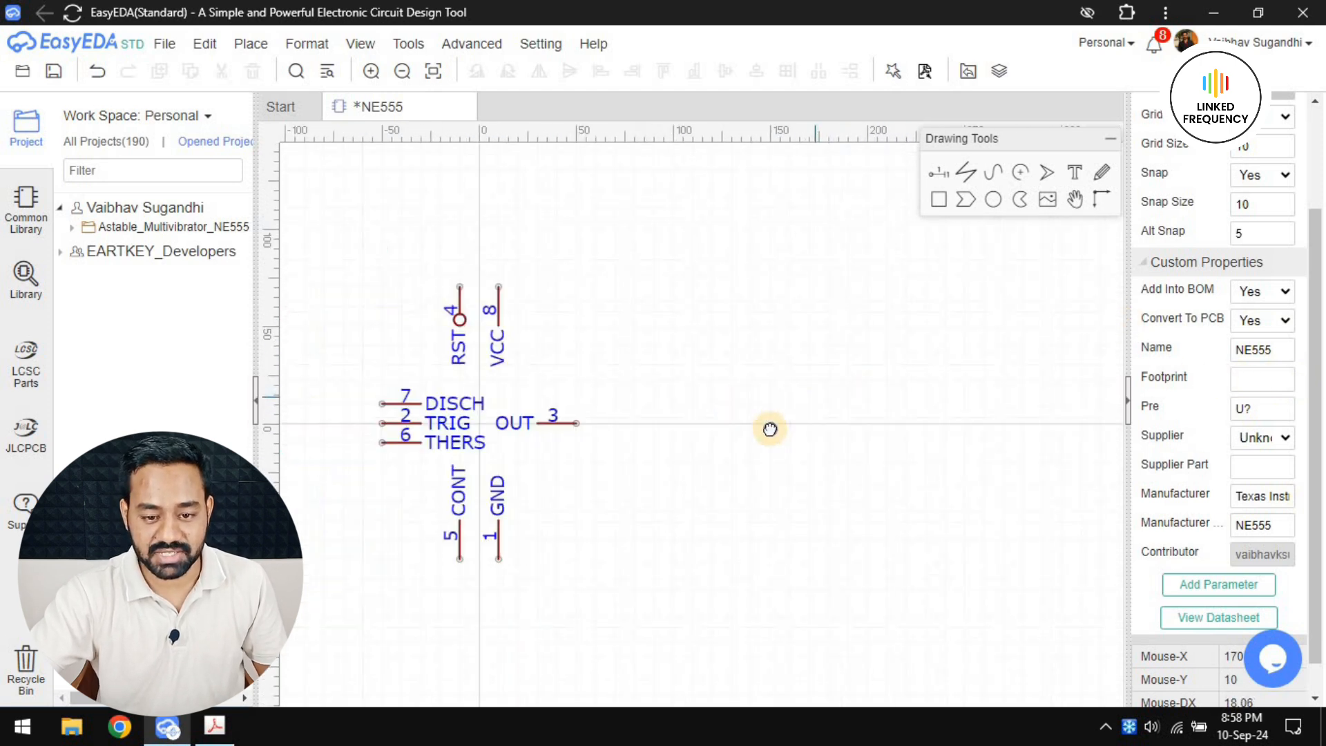
pyautogui.scroll(2, 1277, 359)
pyautogui.doubleClick(1270, 341)
pyautogui.write('5')
pyautogui.doubleClick(1258, 282)
pyautogui.write('5')
# Draw the body's top edge as a horizontal line about 50 units long across the RST and VCC pin bases
pyautogui.scroll(3, 651, 331)
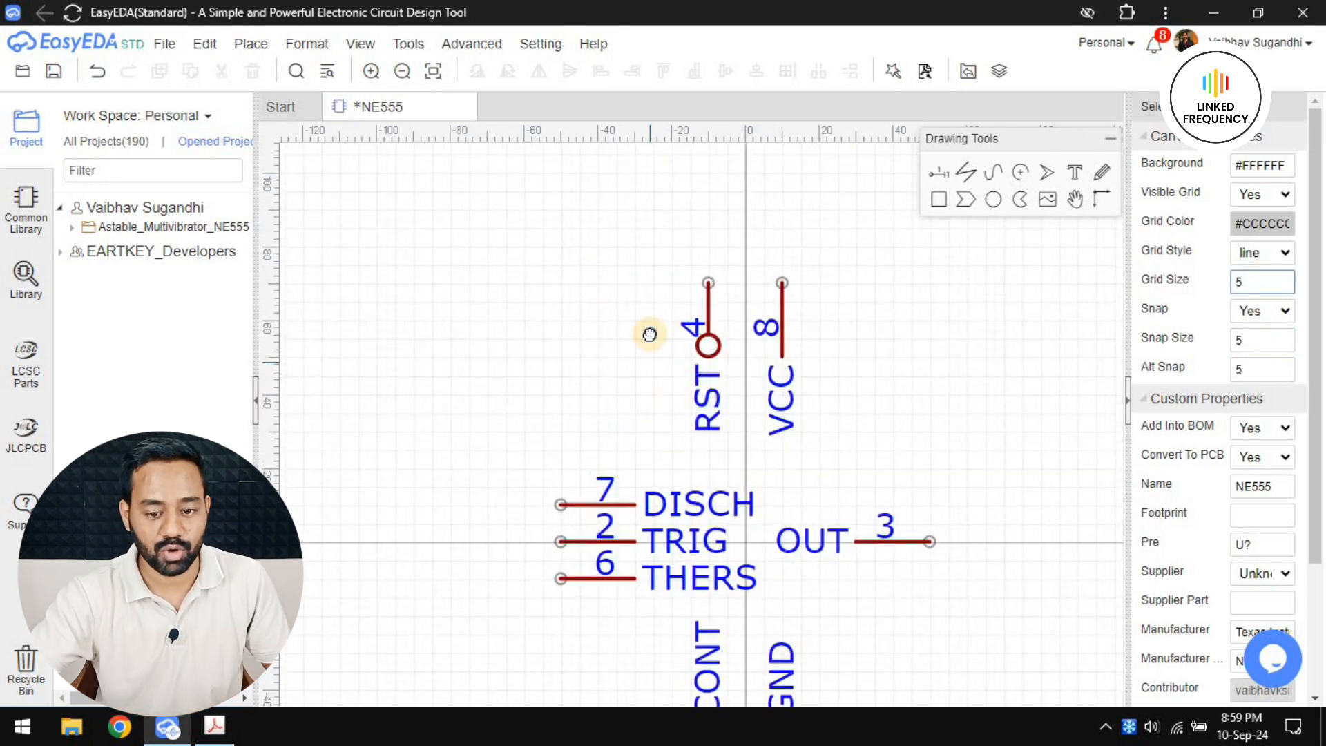
pyautogui.click(970, 180)
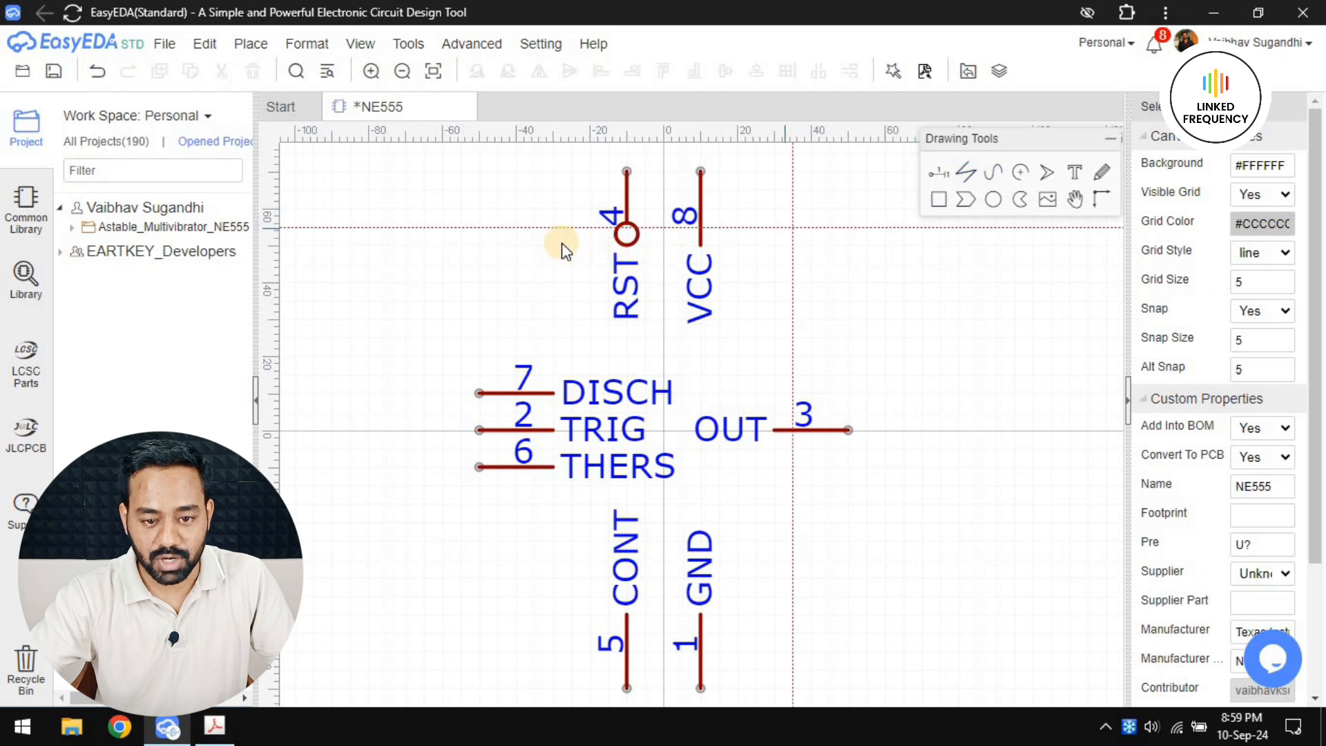
pyautogui.scroll(2, 503, 280)
pyautogui.click(592, 254)
pyautogui.doubleClick(856, 246)
pyautogui.scroll(-2, 679, 258)
pyautogui.scroll(2, 691, 258)
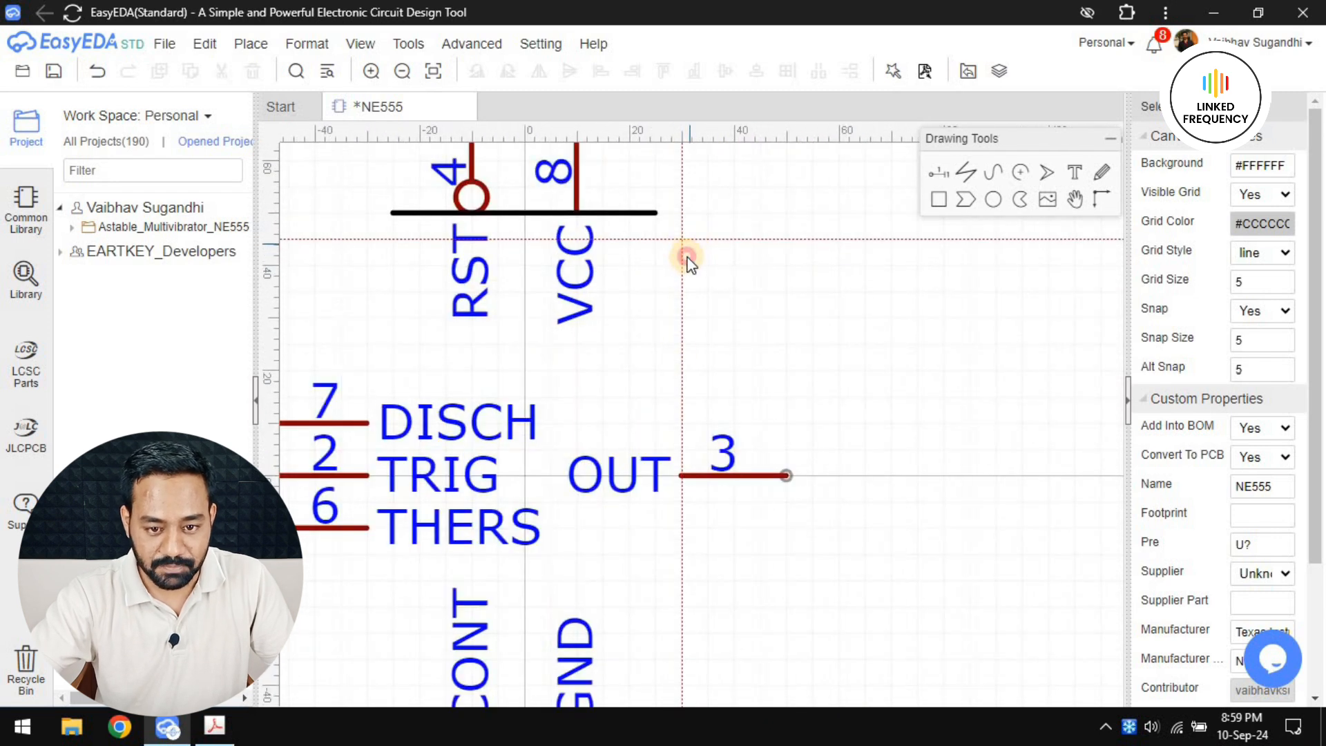
# Draw the body's right edge as a vertical line about 90 units long through the inner end of the OUT pin
pyautogui.click(687, 256)
pyautogui.scroll(-2, 670, 418)
pyautogui.moveTo(667, 501); pyautogui.dragTo(672, 270, button='right')
pyautogui.scroll(2, 685, 344)
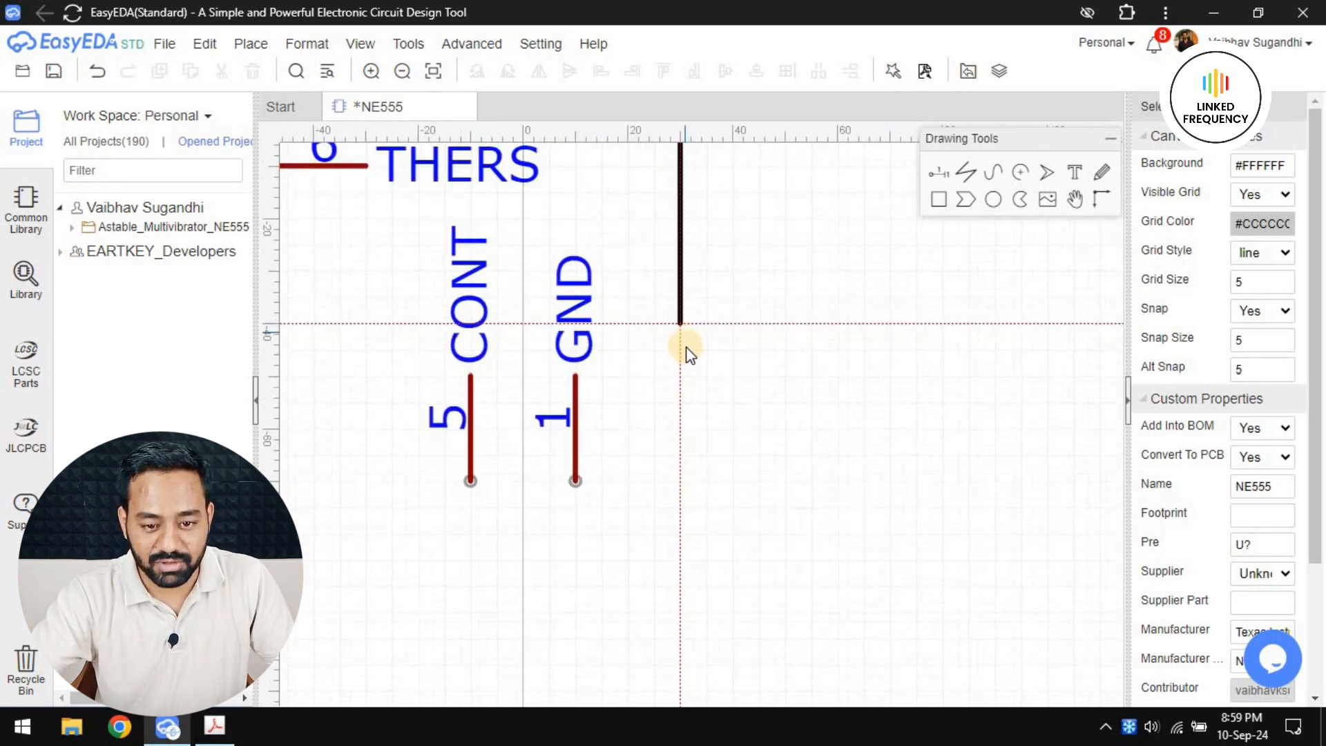
pyautogui.doubleClick(684, 351)
# Draw the body's bottom edge as a horizontal line about 50 units long across the CONT and GND pin bases
pyautogui.scroll(-2, 734, 421)
pyautogui.scroll(2, 459, 409)
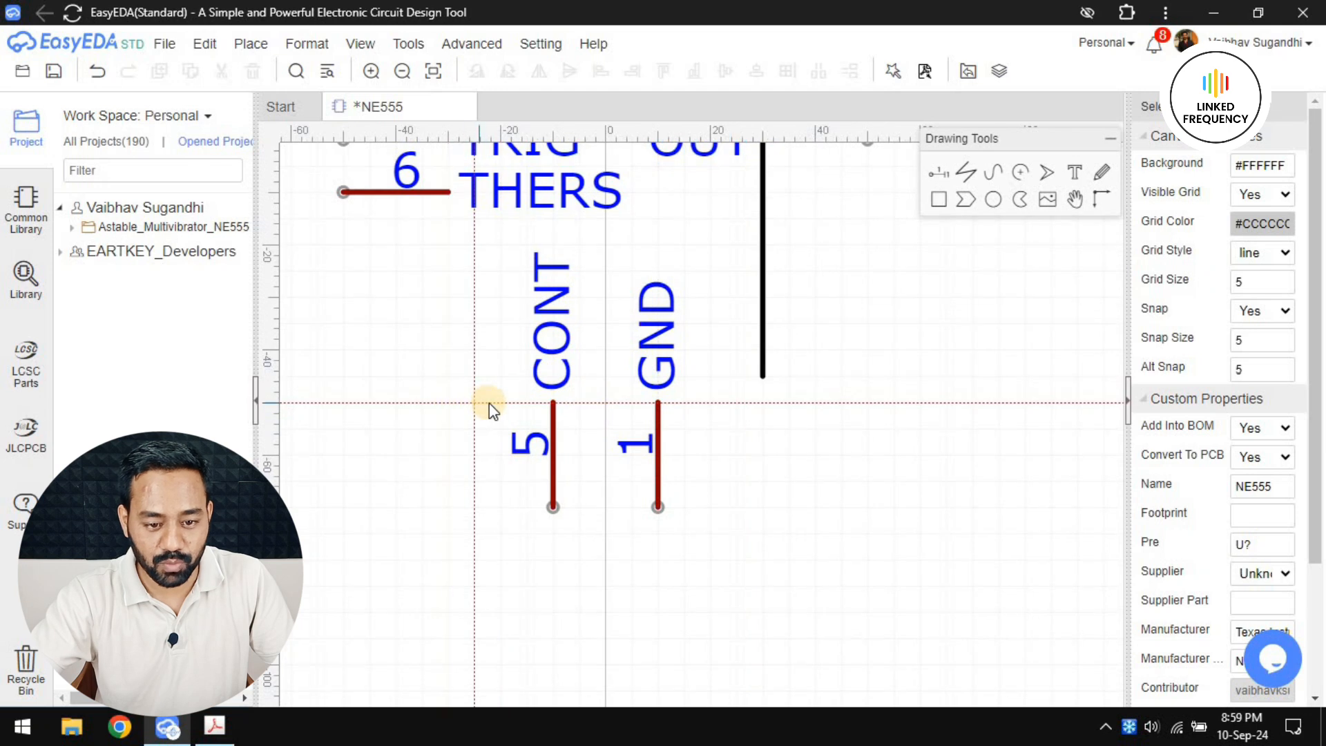
pyautogui.click(475, 403)
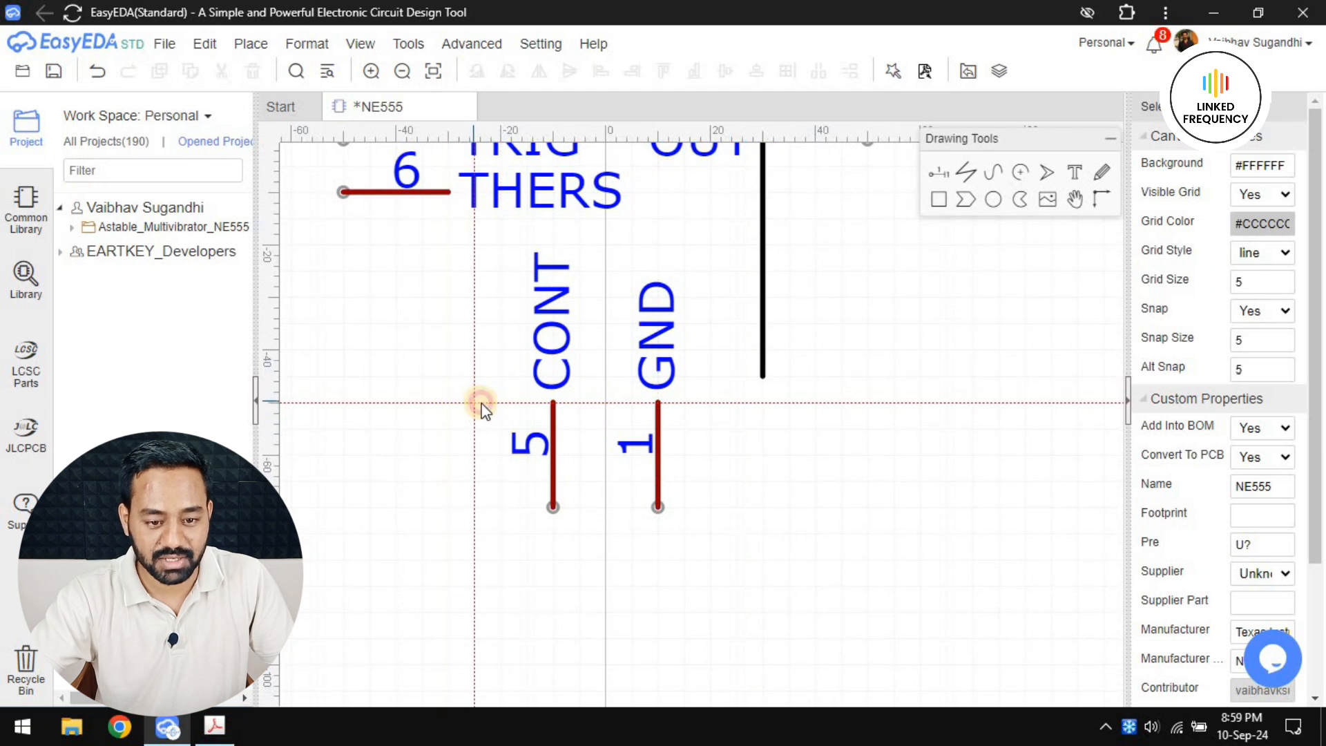
pyautogui.doubleClick(743, 405)
# Draw the body's left edge as a vertical line along the inner ends of the DISCH, TRIG and THERS pins
pyautogui.scroll(-2, 779, 521)
pyautogui.scroll(2, 642, 511)
pyautogui.click(642, 523)
pyautogui.moveTo(661, 280); pyautogui.dragTo(637, 534, button='right')
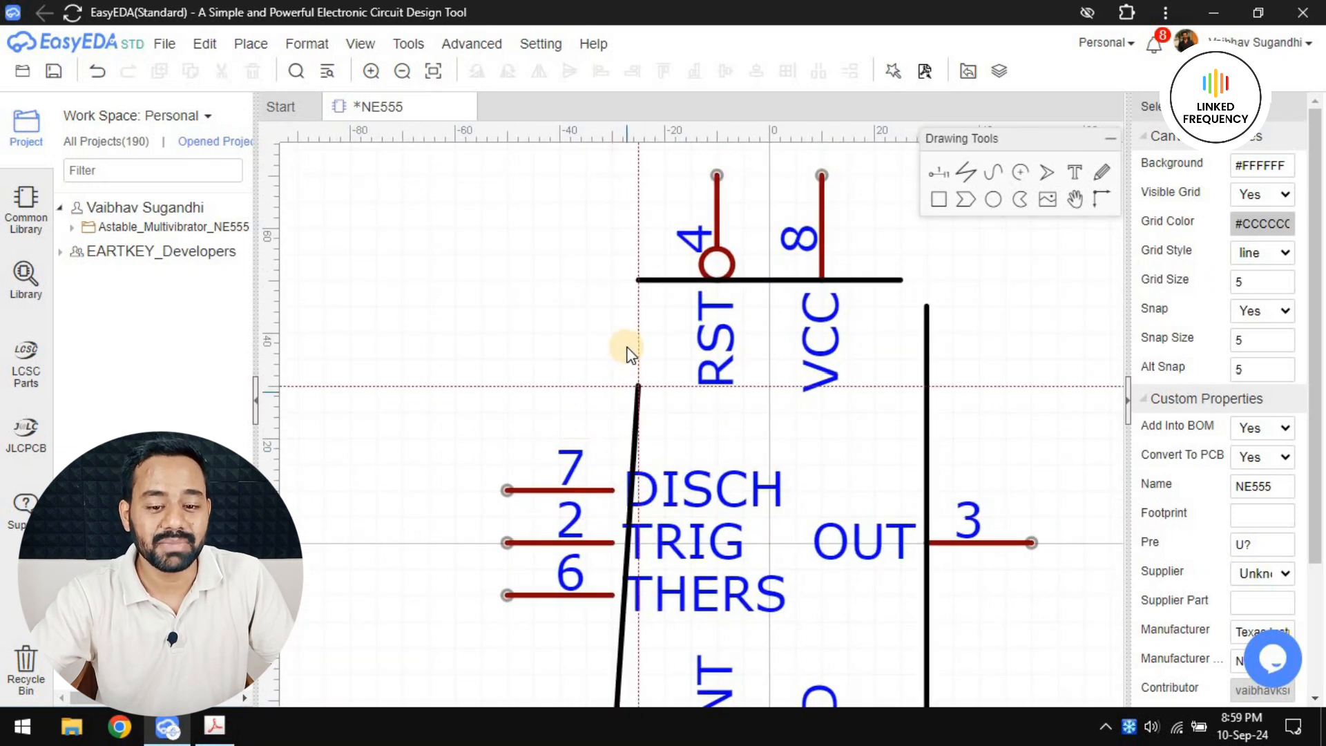
pyautogui.doubleClick(614, 306)
pyautogui.click(969, 177)
pyautogui.click(614, 301)
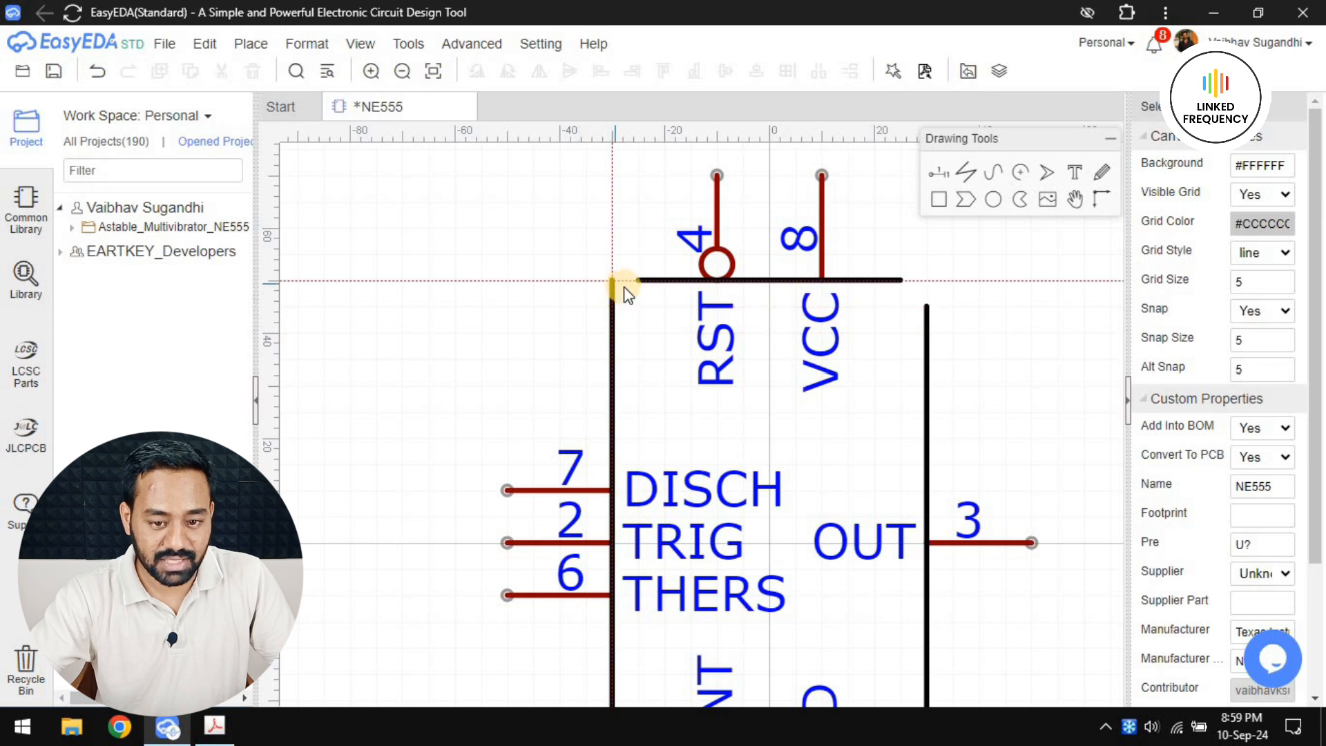
pyautogui.press('Escape')
# Join the top edge to the left and right edges with small rounded corner curves
pyautogui.moveTo(614, 308); pyautogui.dragTo(614, 283)
pyautogui.click(635, 283)
pyautogui.rightClick(636, 283)
pyautogui.moveTo(897, 284); pyautogui.dragTo(926, 283)
pyautogui.click(925, 305)
pyautogui.rightClick(925, 305)
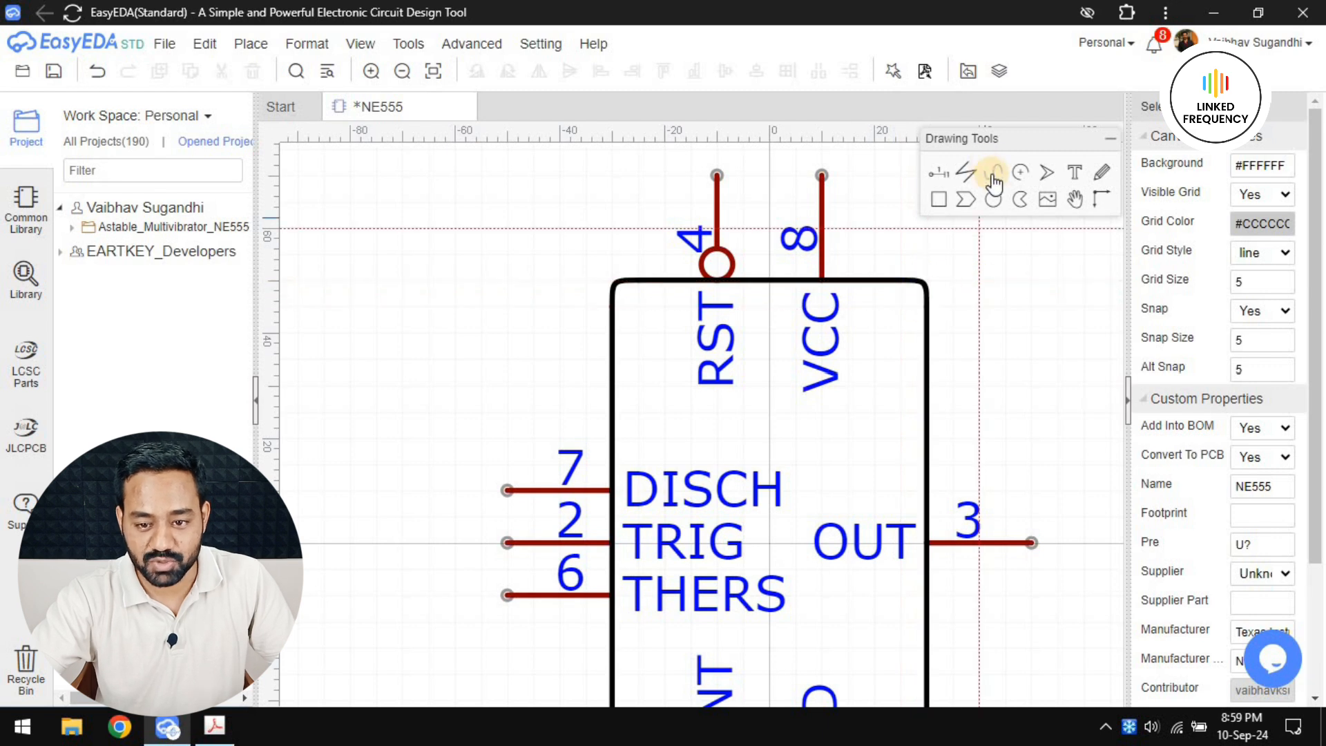
# Join the bottom edge to the left and right edges with small rounded Bezier corner curves
pyautogui.click(994, 176)
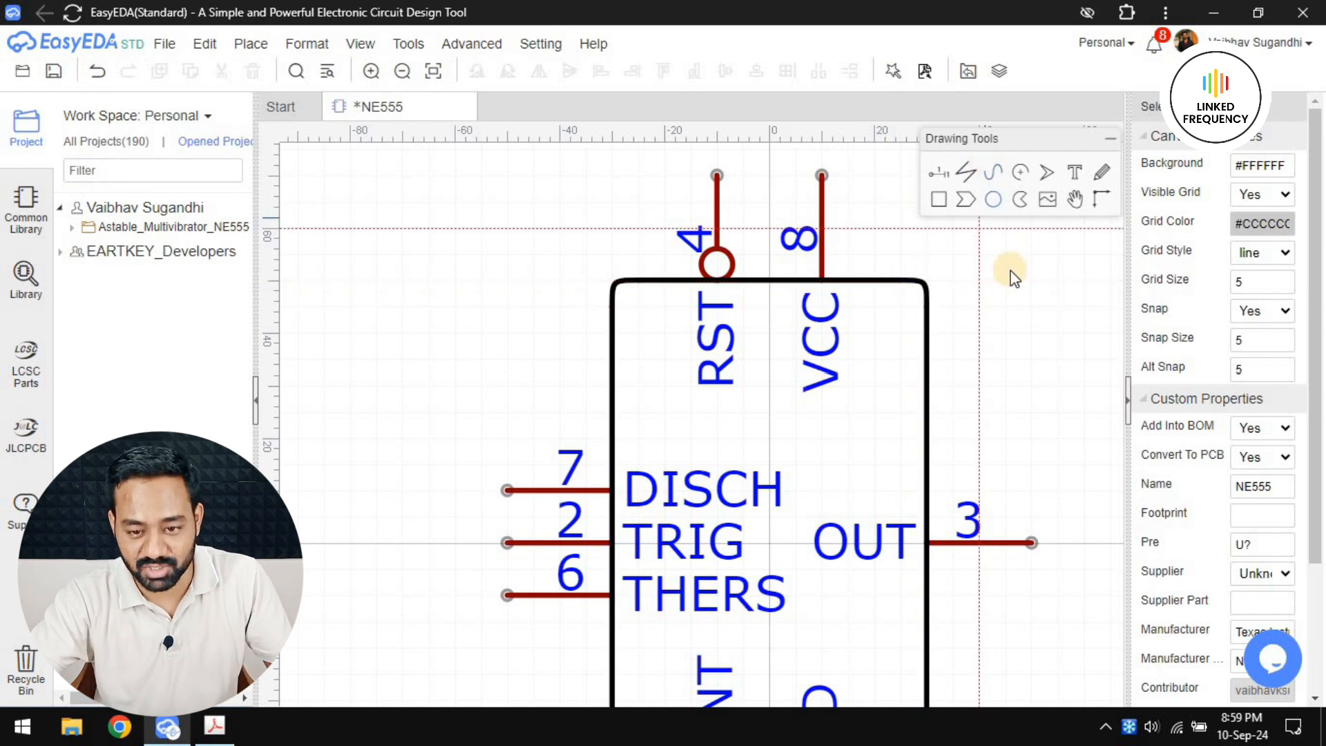
pyautogui.scroll(-2, 817, 231)
pyautogui.scroll(2, 763, 463)
pyautogui.moveTo(788, 463); pyautogui.dragTo(798, 464)
pyautogui.click(797, 440)
pyautogui.rightClick(798, 439)
pyautogui.moveTo(483, 439); pyautogui.dragTo(484, 464)
pyautogui.click(508, 463)
pyautogui.rightClick(508, 463)
# Set the stroke colour of the whole body outline to #880000 and save the symbol
pyautogui.scroll(-2, 498, 493)
pyautogui.moveTo(497, 493); pyautogui.dragTo(505, 557, button='right')
pyautogui.moveTo(484, 277)
pyautogui.mouseDown()
pyautogui.moveTo(663, 552)
pyautogui.moveTo(701, 533)
pyautogui.mouseUp()
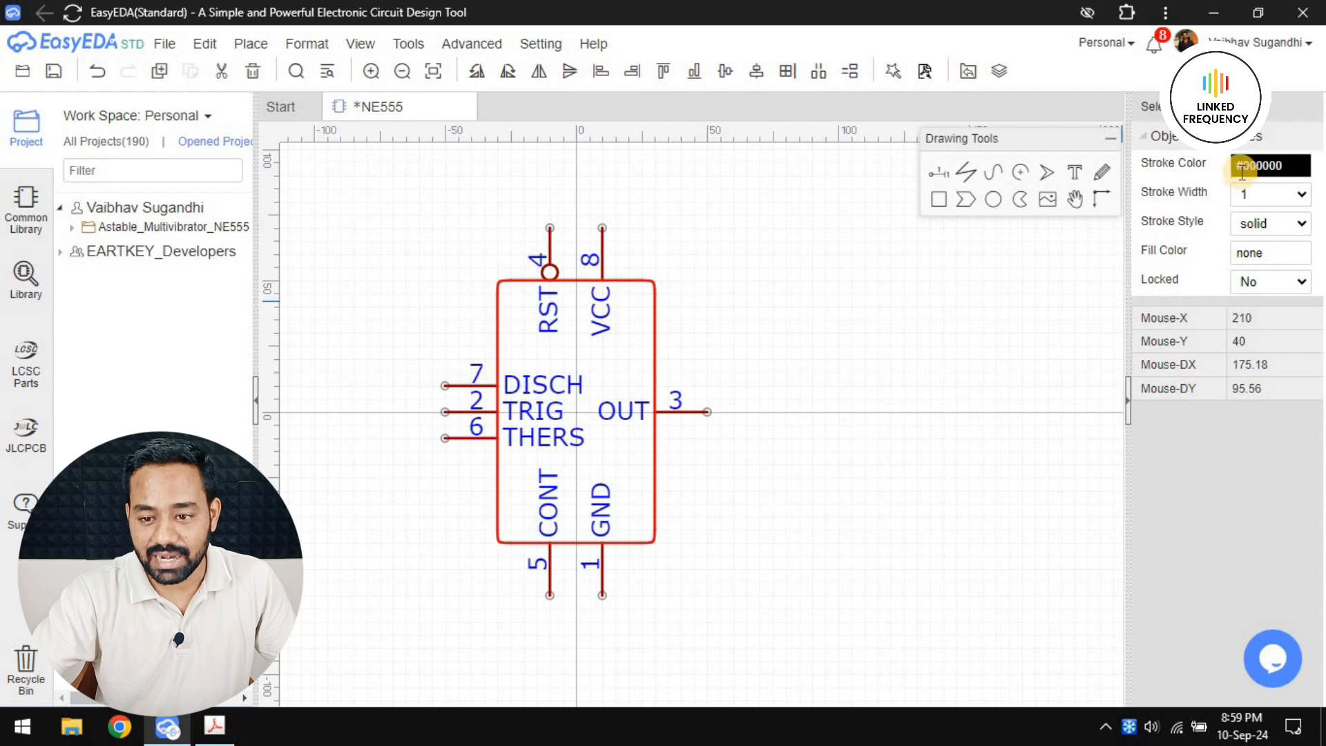
pyautogui.click(1271, 165)
pyautogui.doubleClick(1147, 190)
pyautogui.write('880000')
pyautogui.press('Return')
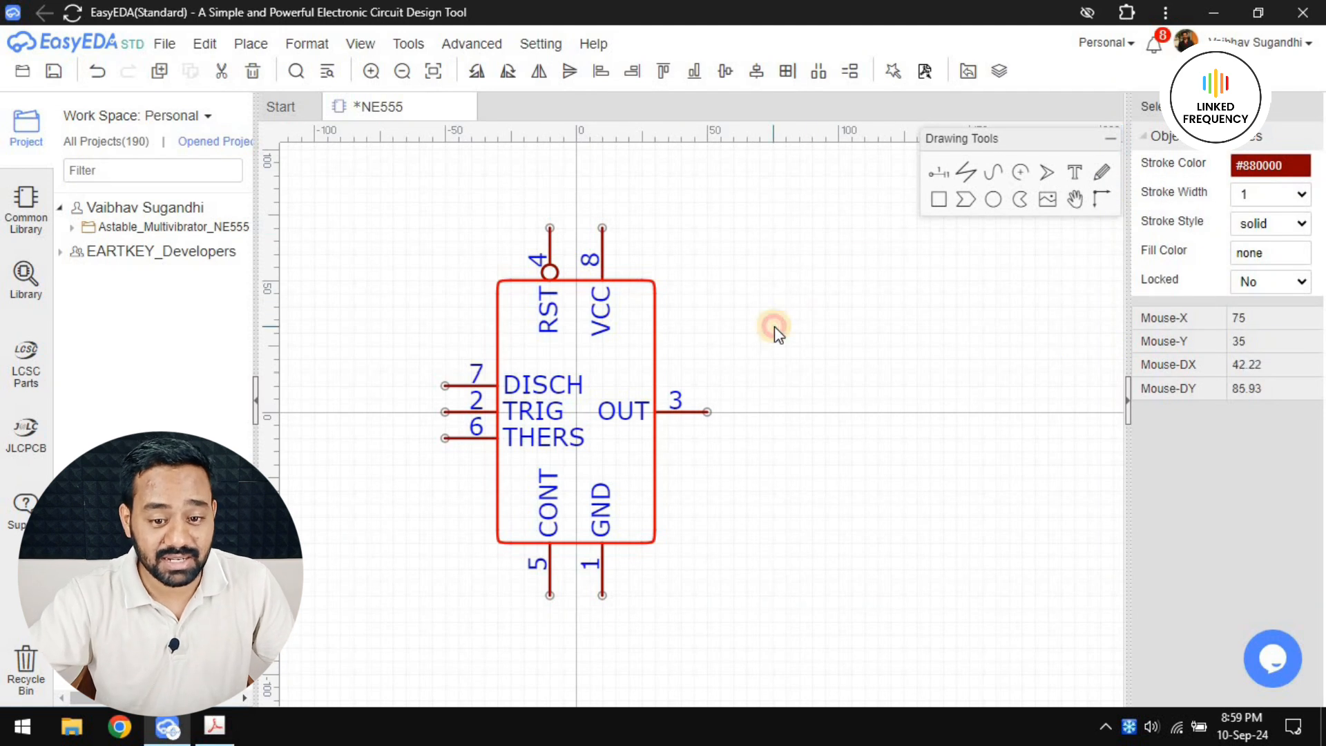
pyautogui.click(774, 326)
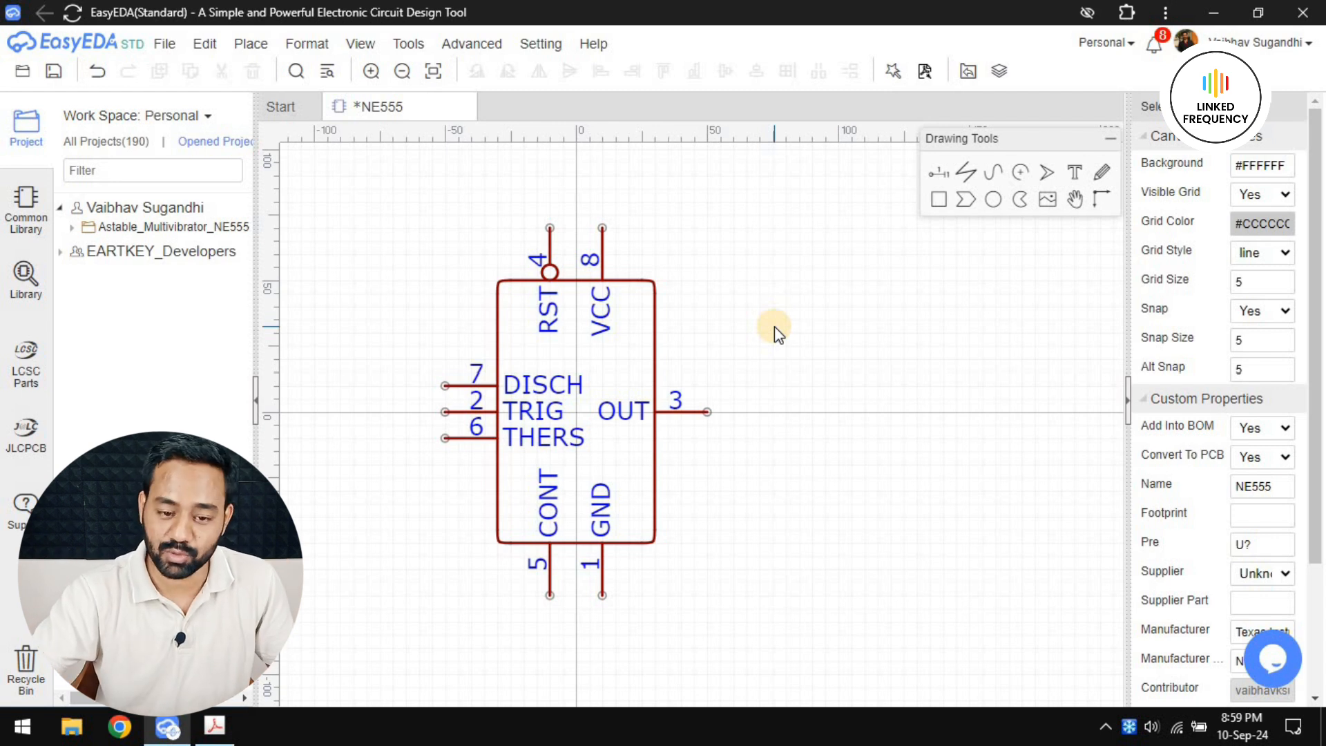
pyautogui.hotkey('ctrl', 's')
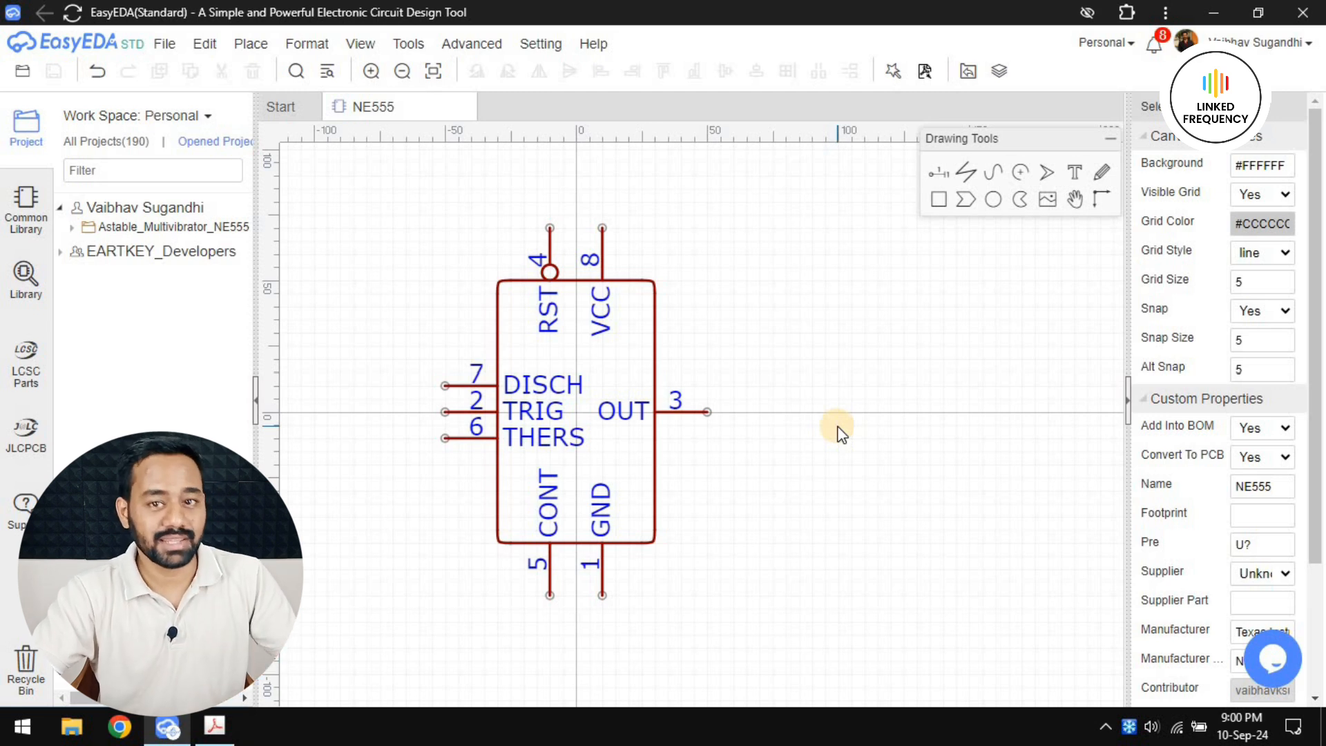
# Set the symbol canvas's grid size and snap size to 10
pyautogui.moveTo(808, 446); pyautogui.dragTo(730, 384, button='right')
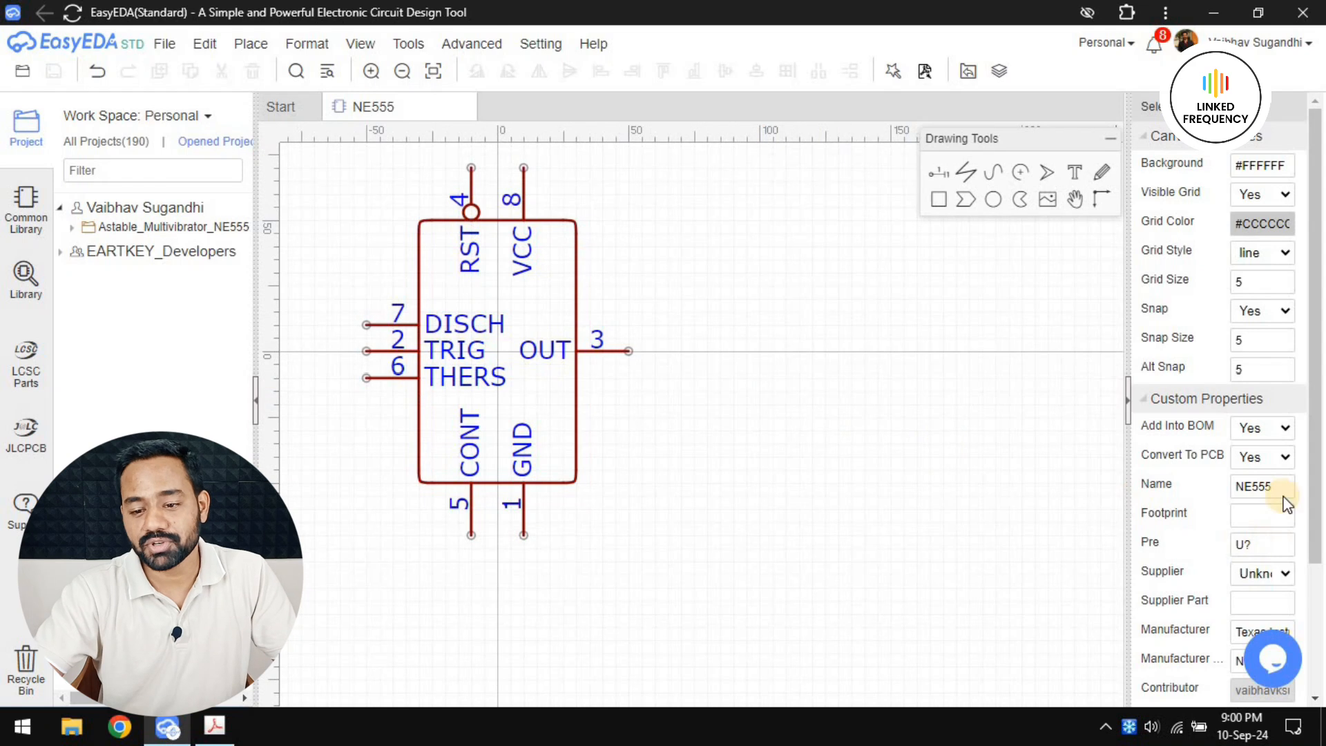
pyautogui.scroll(-3, 1262, 486)
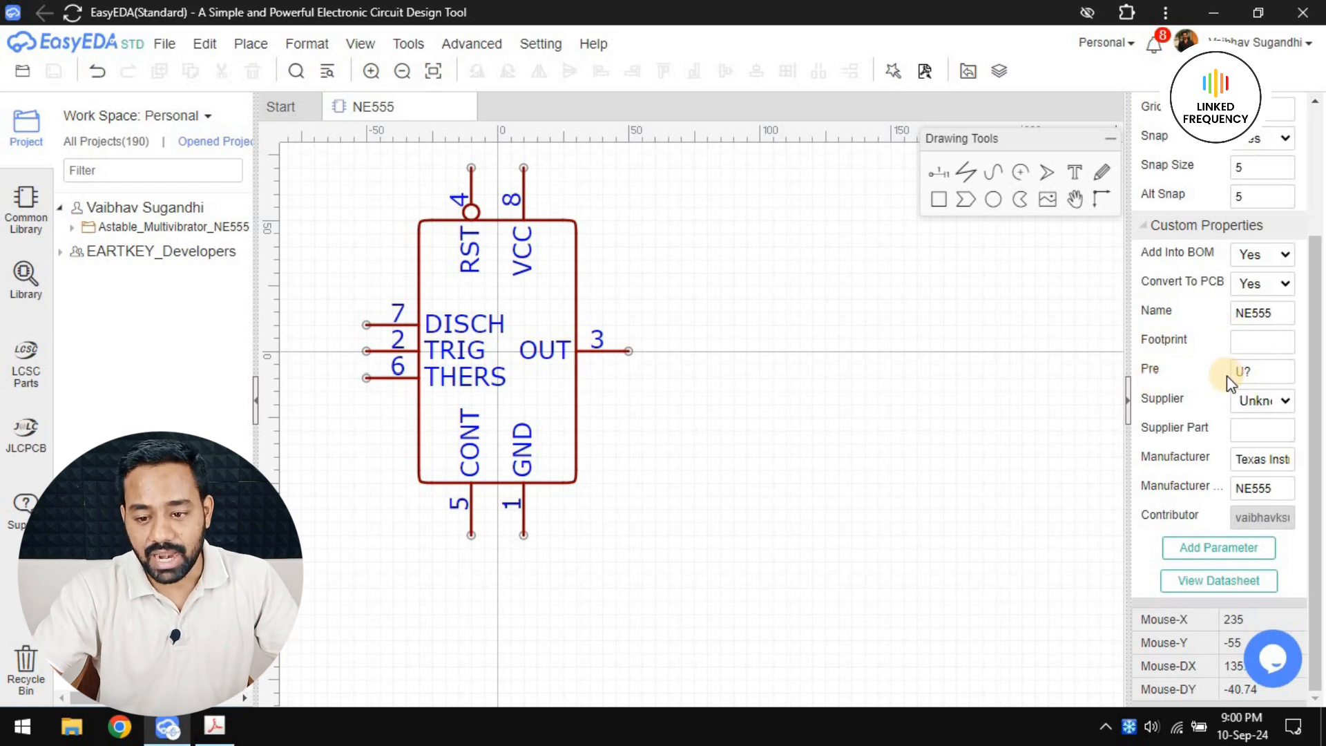
pyautogui.click(1268, 373)
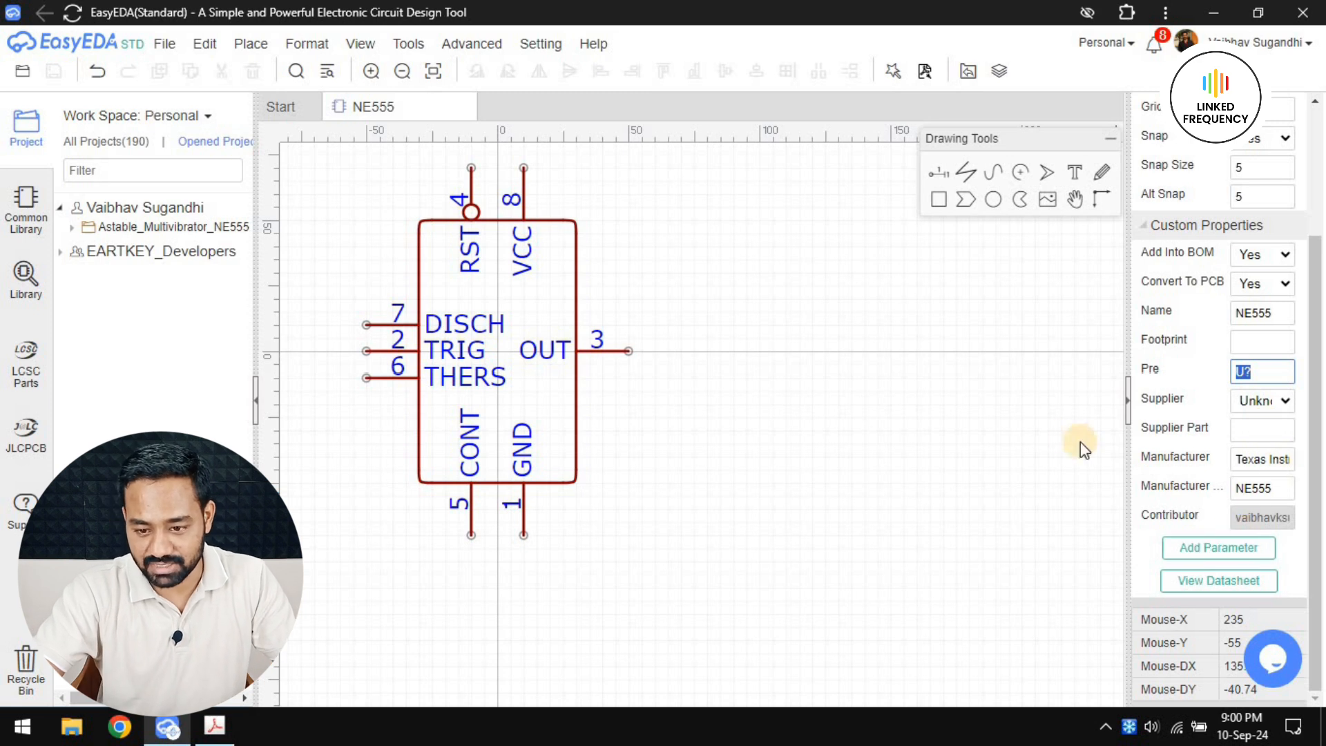
pyautogui.scroll(3, 1233, 464)
pyautogui.moveTo(738, 322); pyautogui.dragTo(851, 362, button='right')
pyautogui.click(1252, 280)
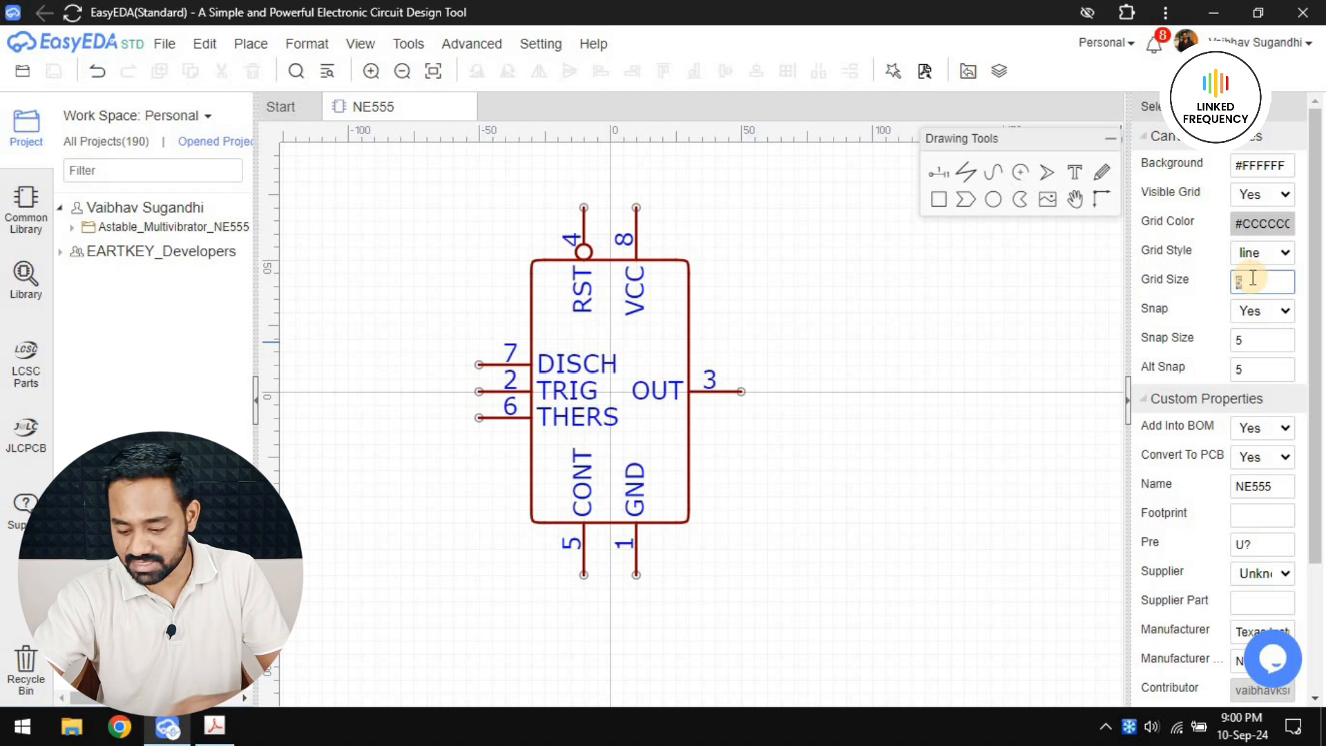
pyautogui.click(1253, 342)
pyautogui.write('10')
pyautogui.click(886, 403)
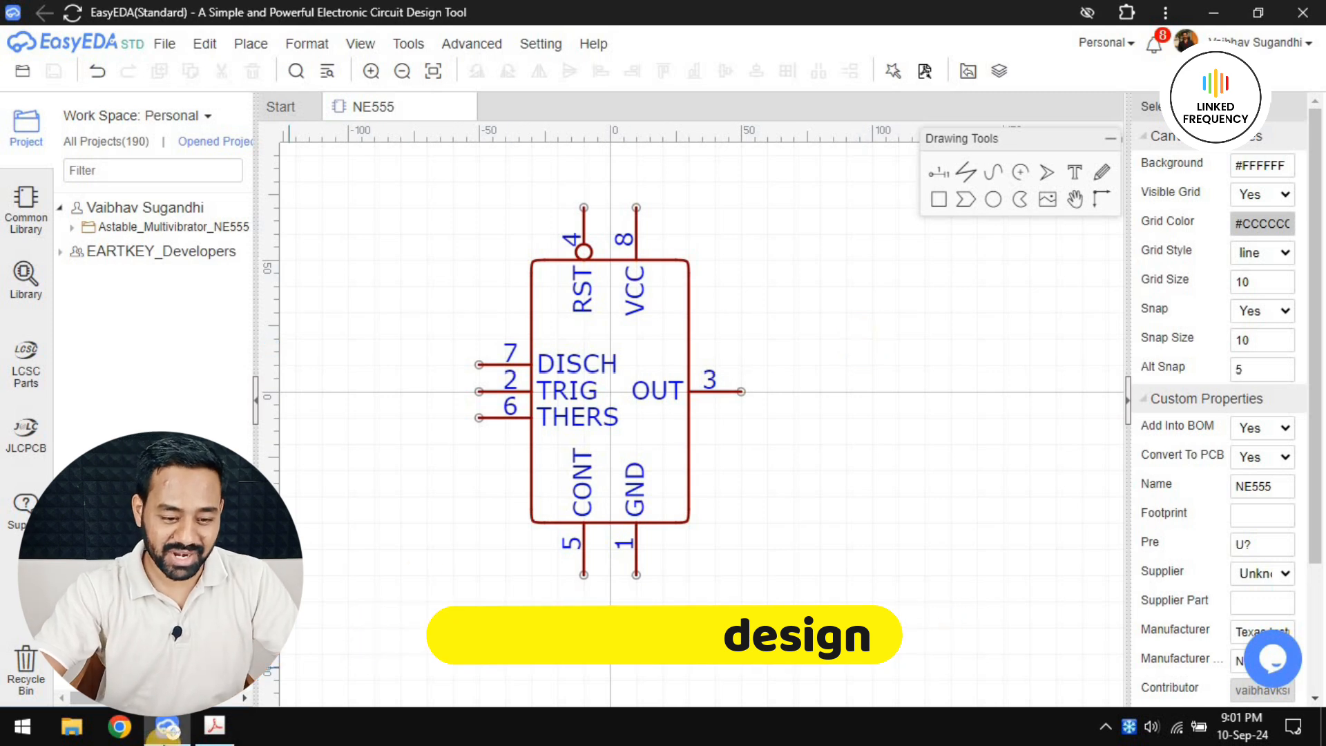
# Switch to the xx555 timer datasheet in Adobe Acrobat and go to its Mechanical, Packaging, and Orderable Information section
pyautogui.click(214, 729)
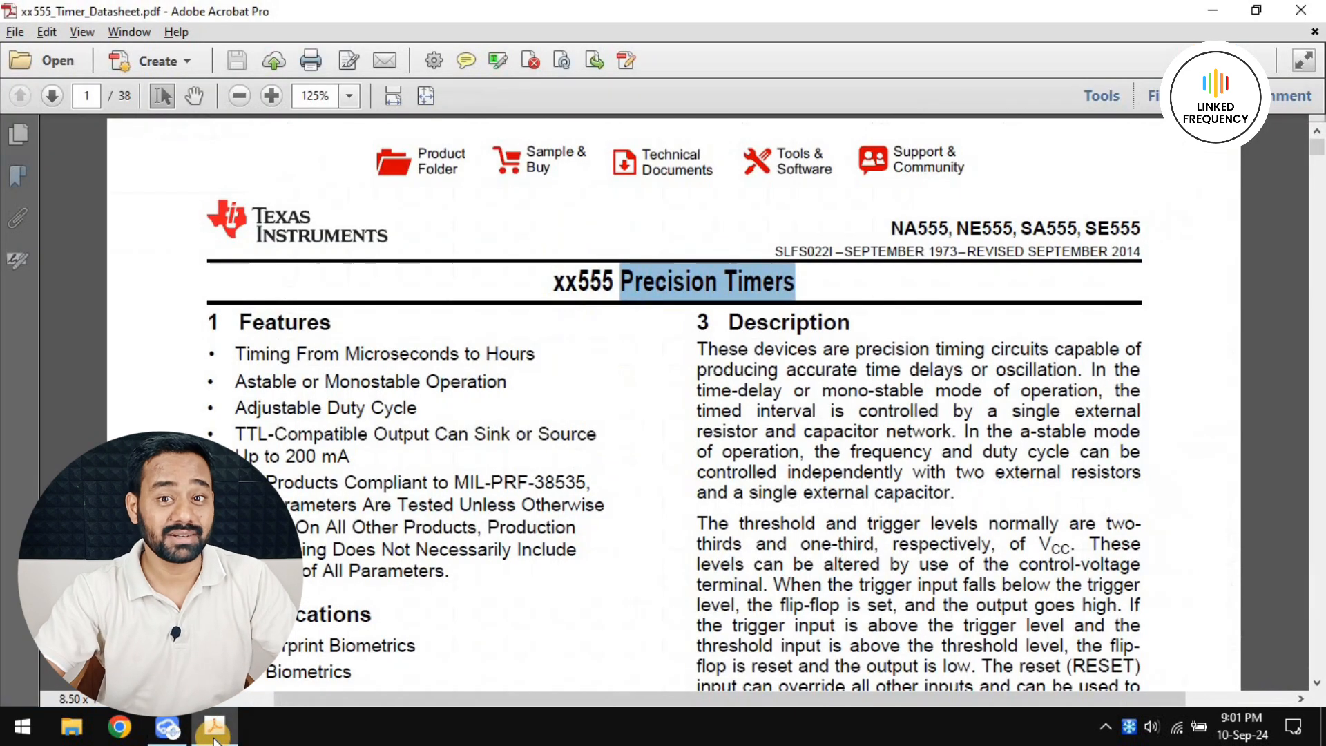
pyautogui.click(18, 177)
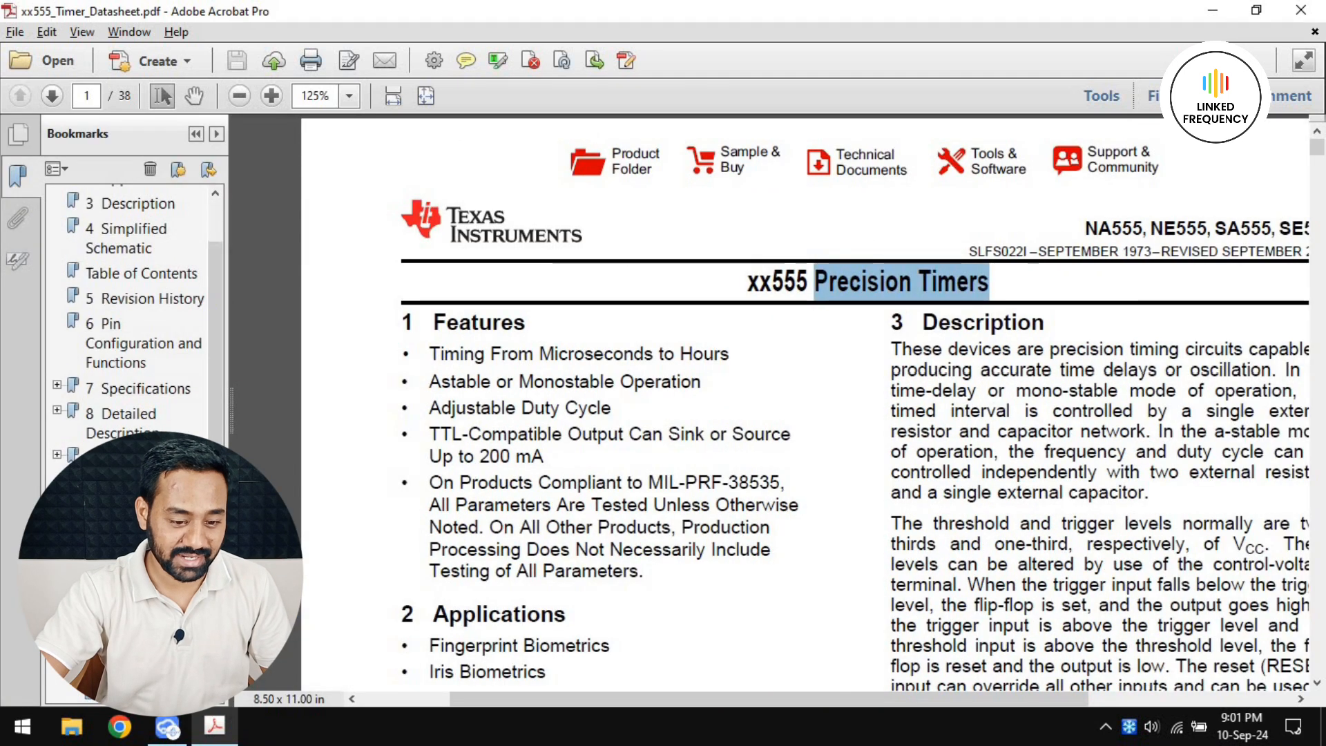
pyautogui.click(138, 639)
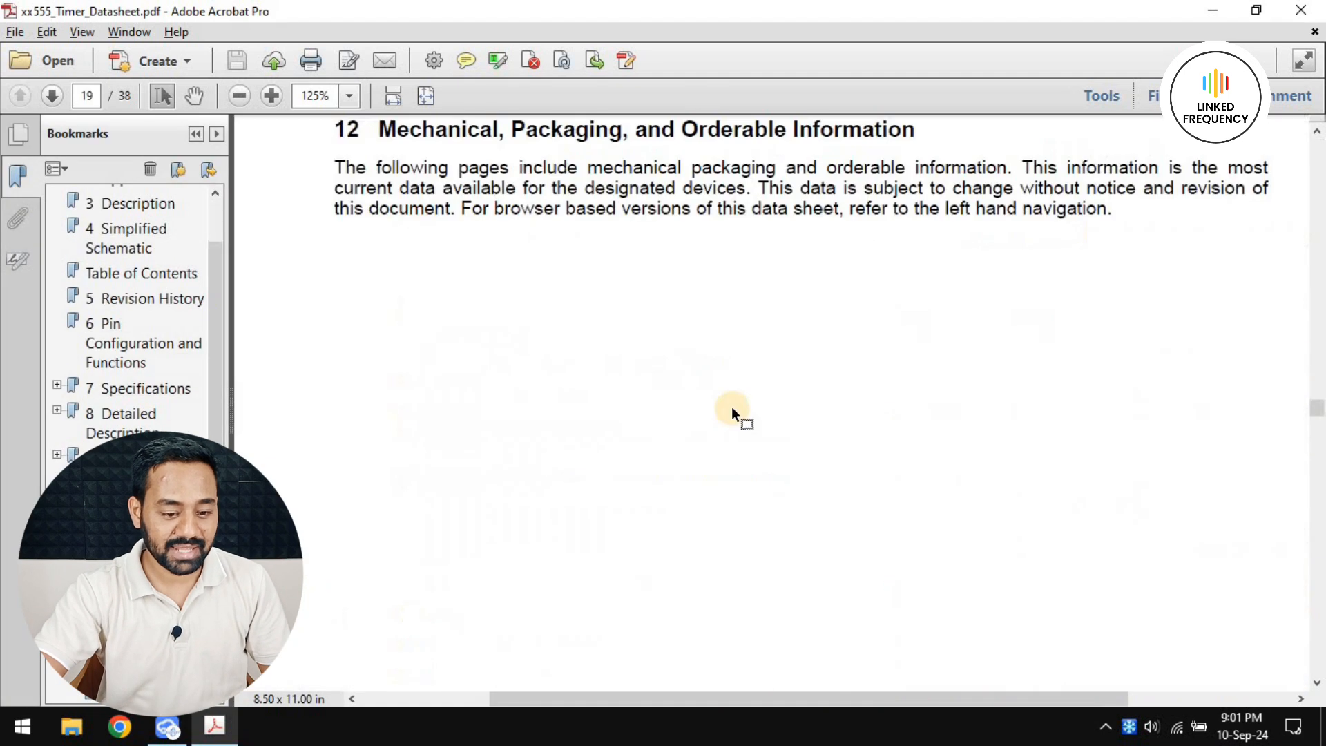
pyautogui.scroll(-4, 731, 406)
pyautogui.click(30, 164)
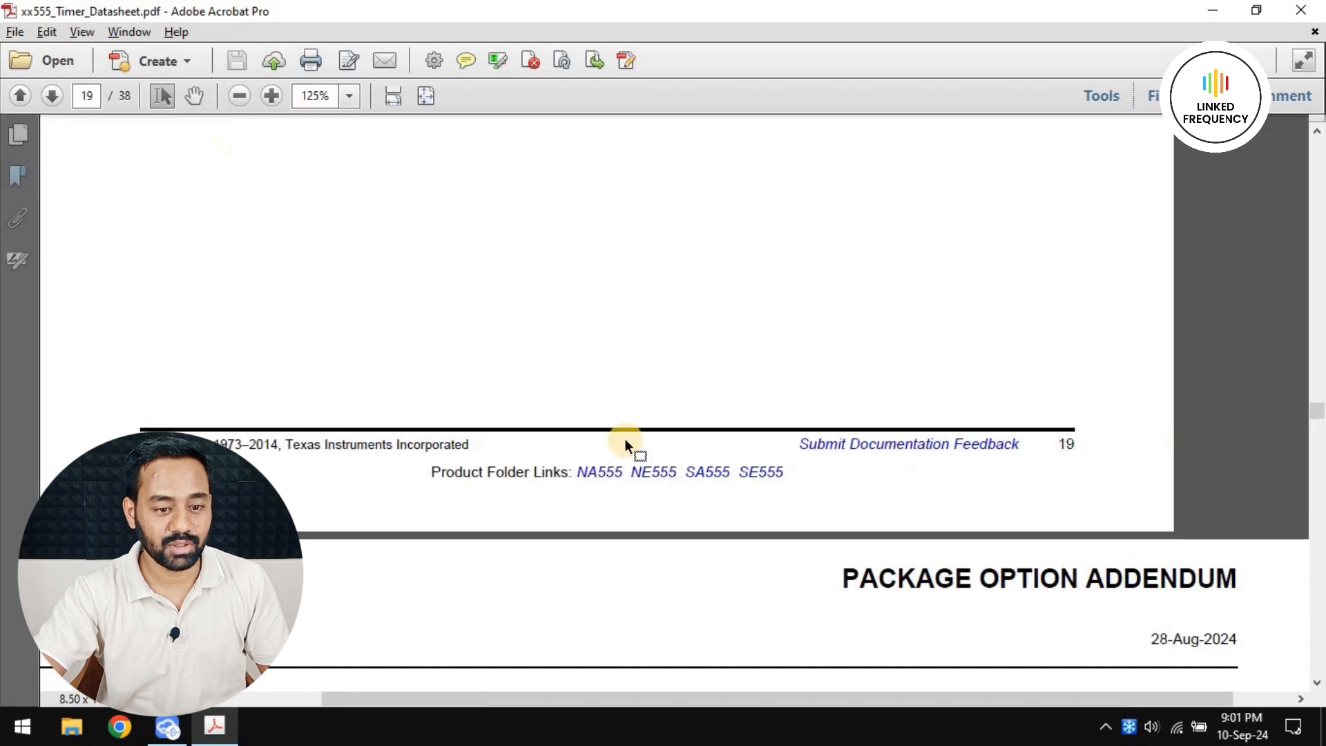
# Find the JG0008A package outline on page 26 and highlight the package type CDIP in its heading
pyautogui.scroll(-6, 625, 443)
pyautogui.scroll(-15, 703, 449)
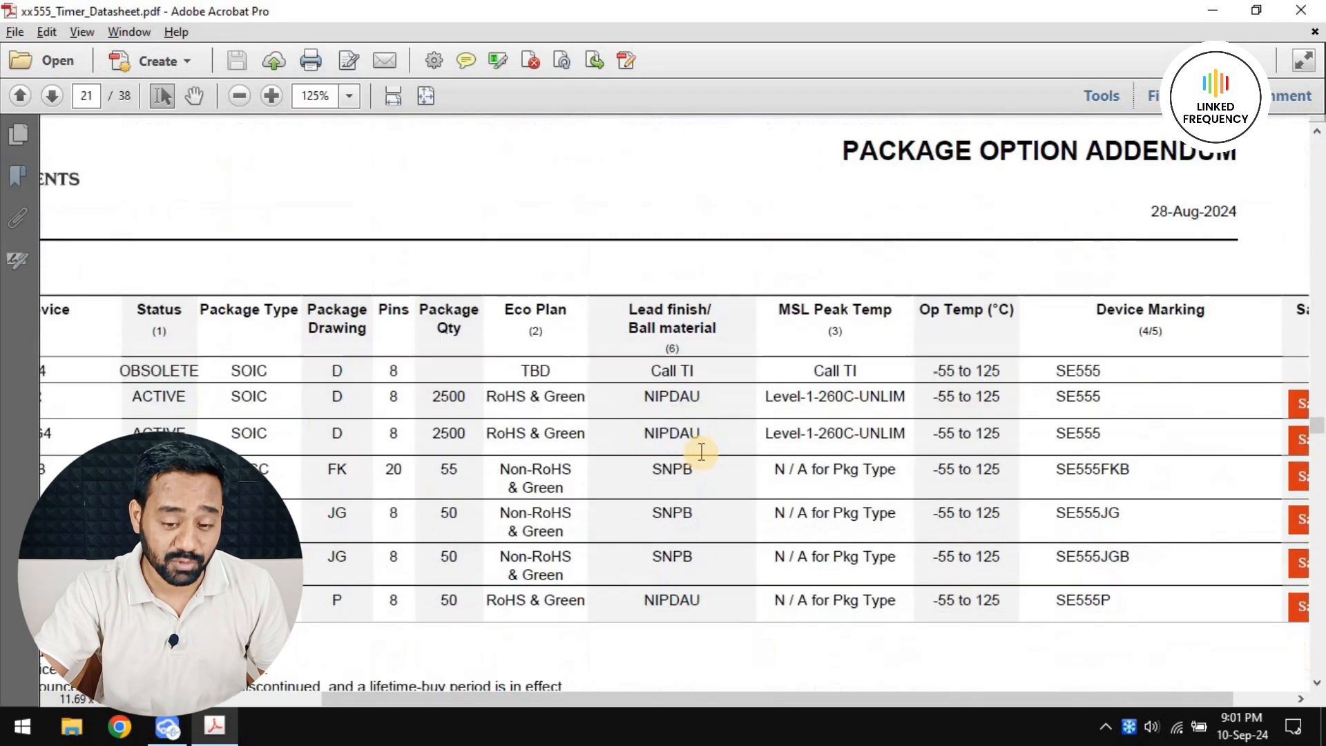
pyautogui.scroll(-5, 694, 448)
pyautogui.keyDown('ctrl'); pyautogui.scroll(-2, 688, 448); pyautogui.keyUp('ctrl')
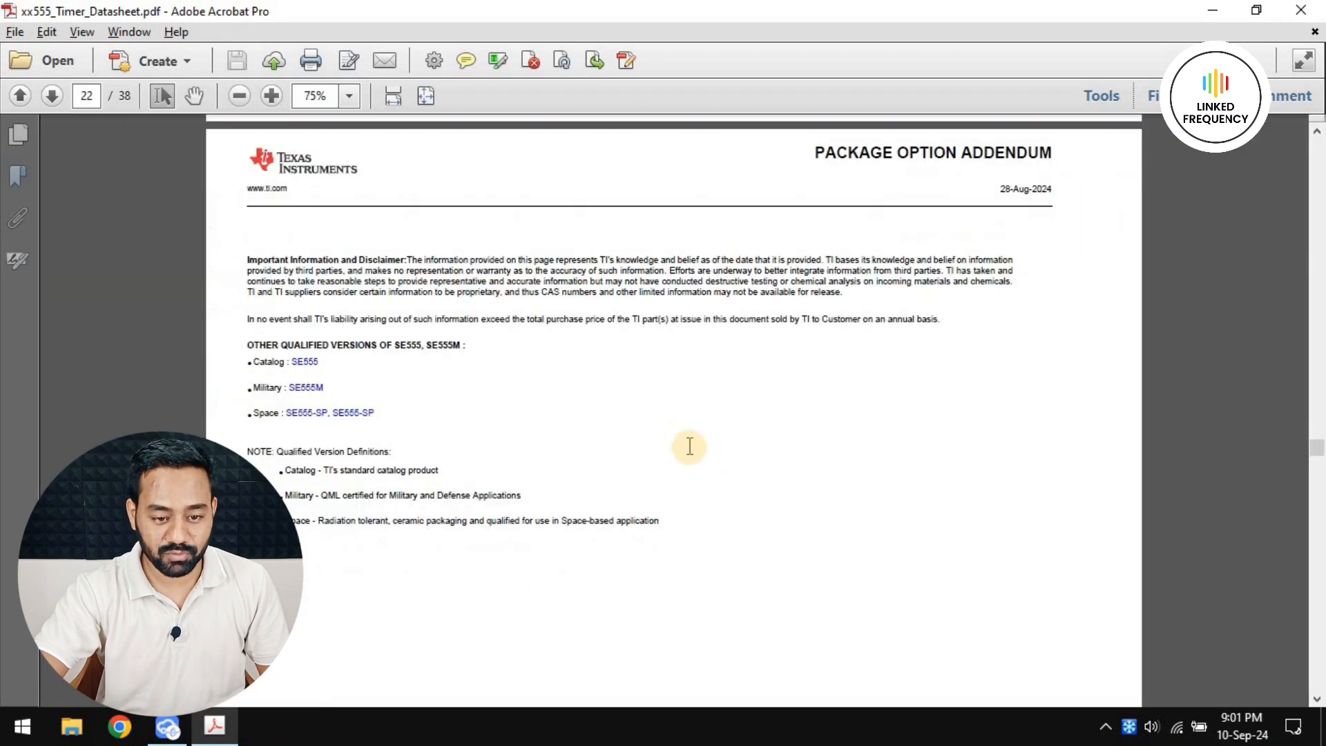
pyautogui.scroll(-10, 687, 456)
pyautogui.scroll(-20, 700, 480)
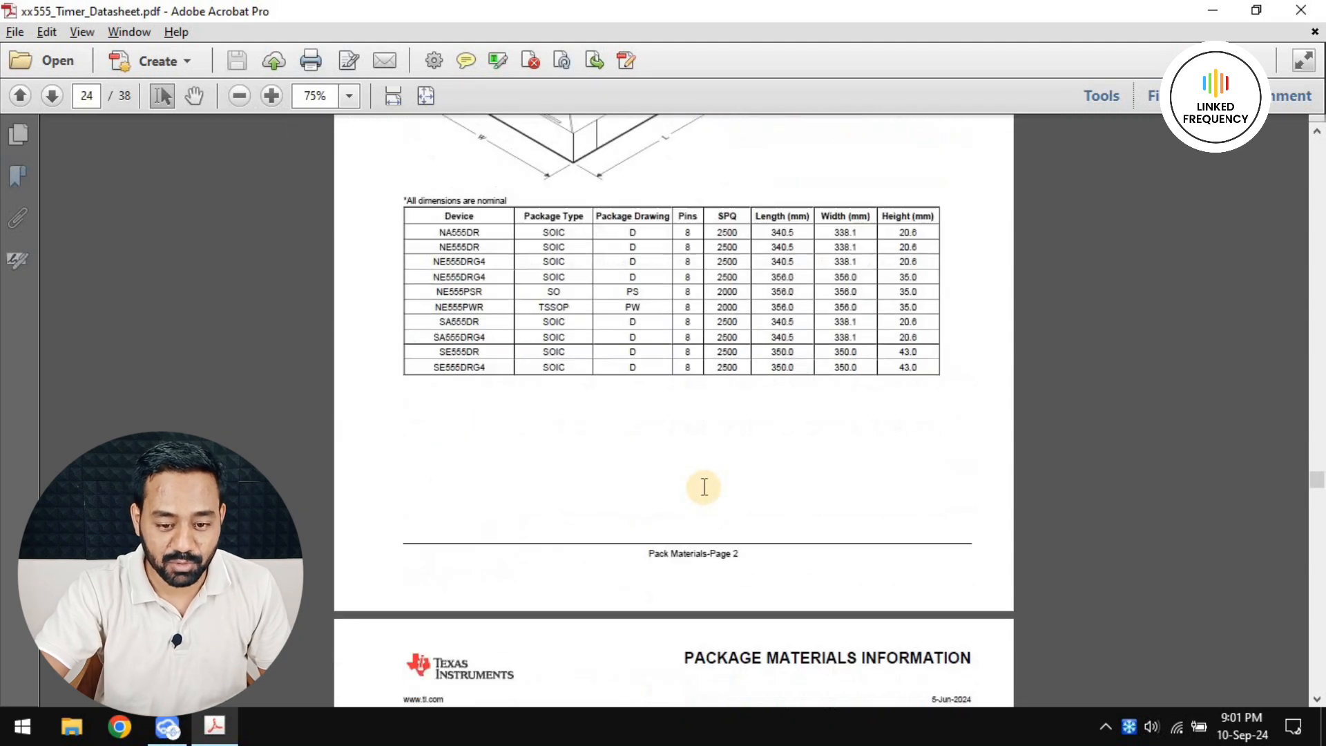
pyautogui.scroll(-12, 707, 487)
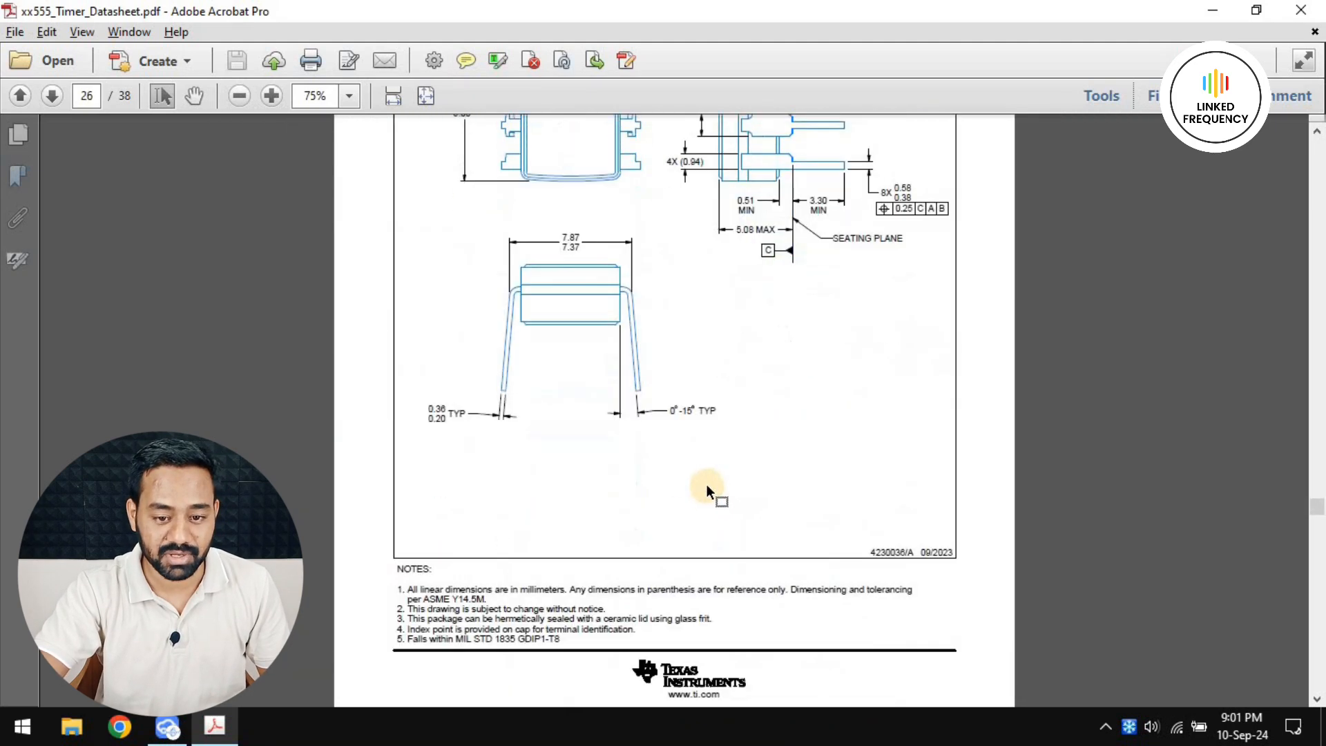
pyautogui.scroll(7, 707, 484)
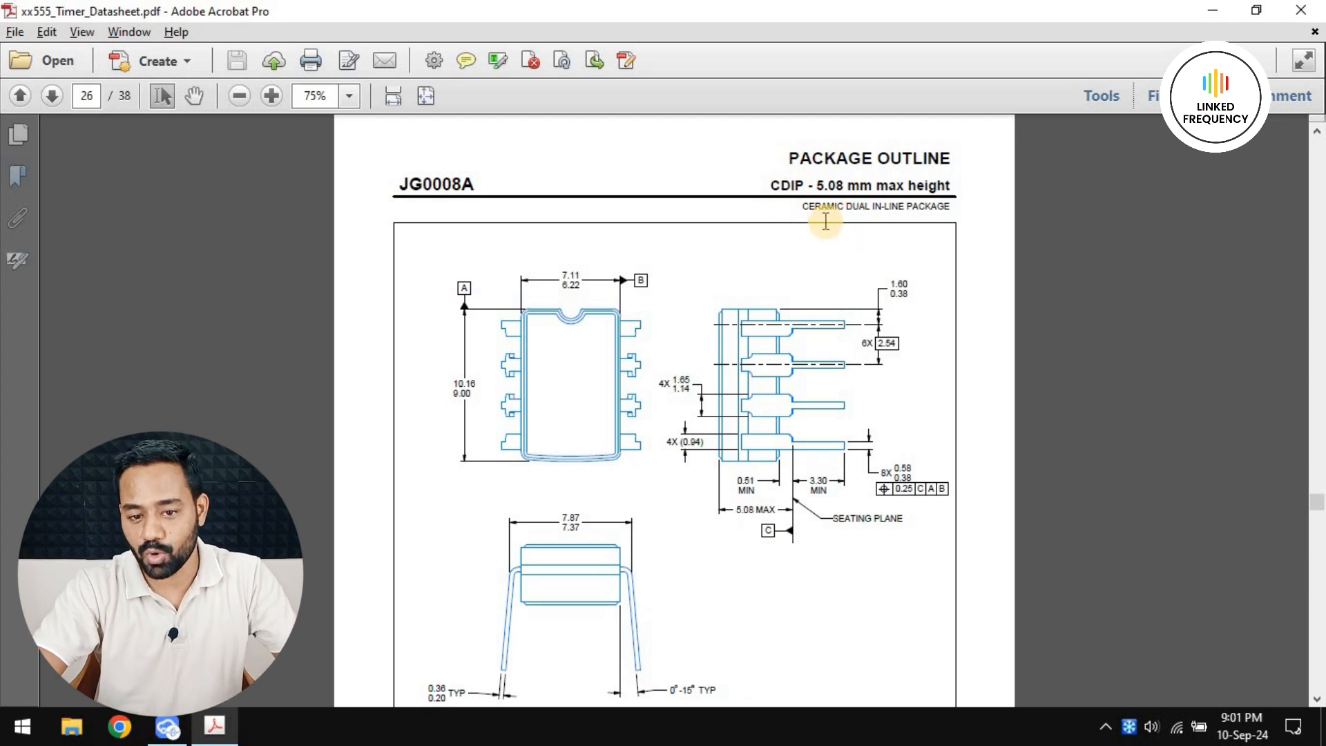
pyautogui.doubleClick(802, 185)
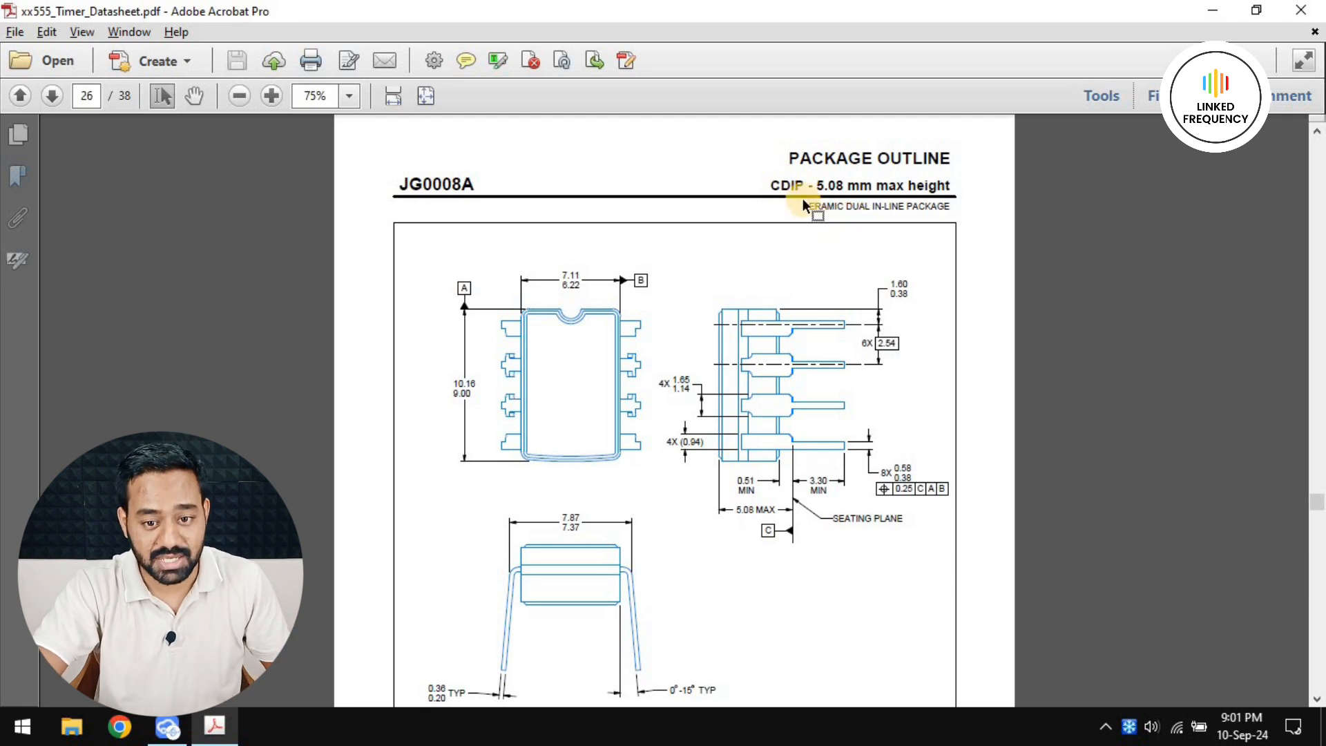
pyautogui.keyDown('ctrl'); pyautogui.scroll(2, 805, 194); pyautogui.keyUp('ctrl')
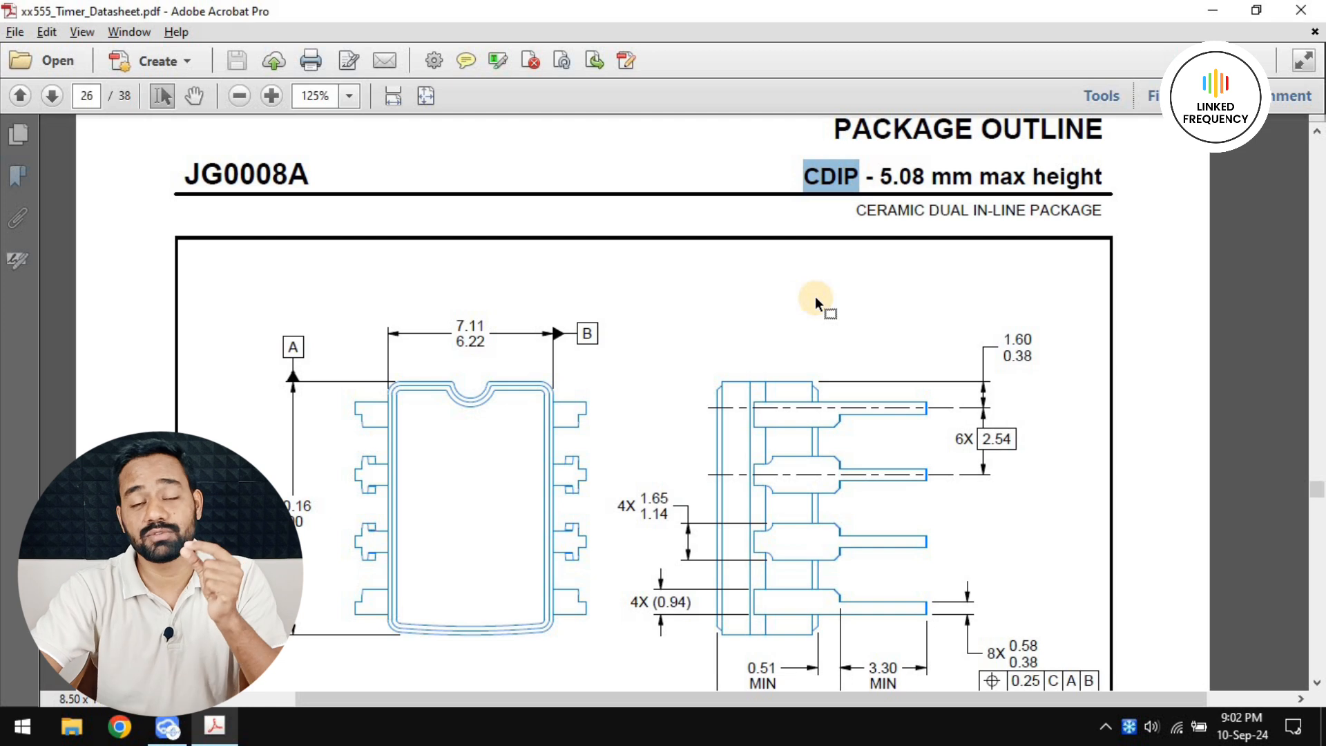
# Examine the body, lead and pin pitch dimensions in the CDIP package outline drawings
pyautogui.scroll(-6, 657, 346)
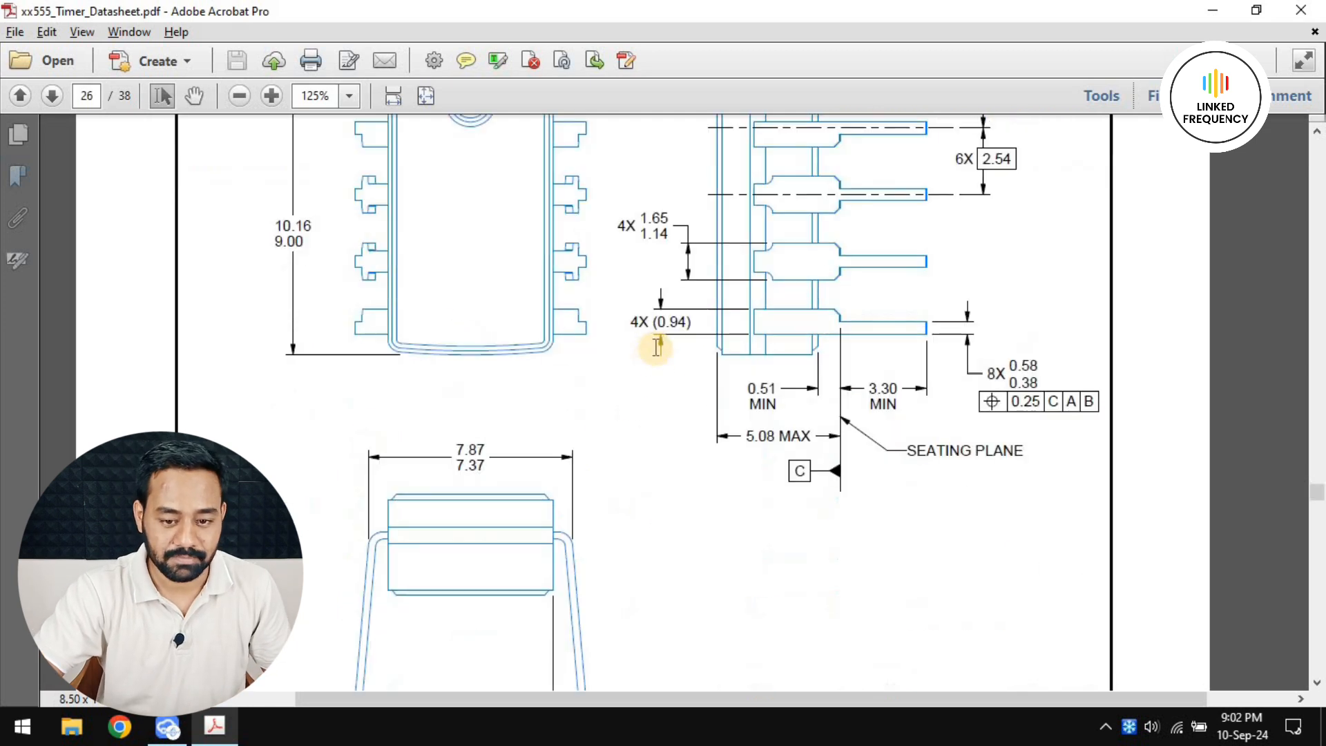
pyautogui.scroll(3, 667, 383)
pyautogui.keyDown('ctrl'); pyautogui.scroll(-1, 653, 417); pyautogui.keyUp('ctrl')
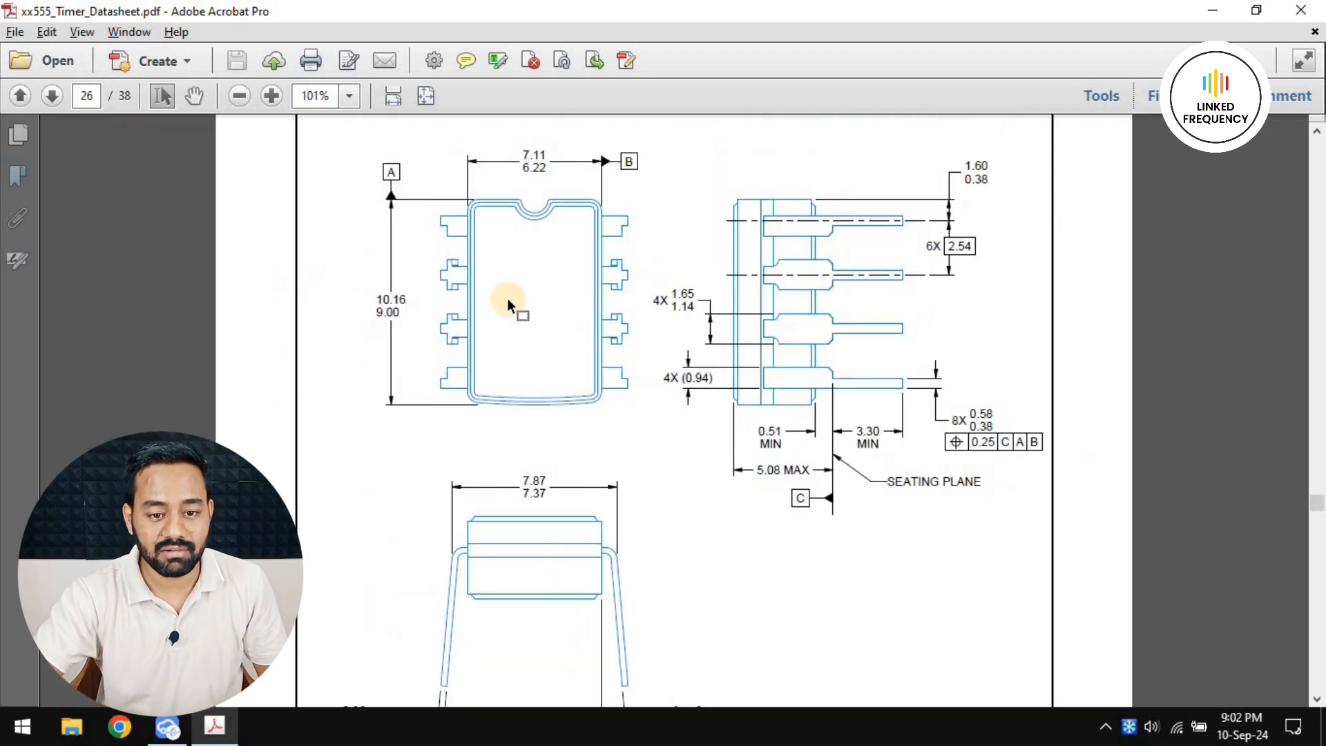
pyautogui.keyDown('ctrl'); pyautogui.scroll(-1, 508, 302); pyautogui.keyUp('ctrl')
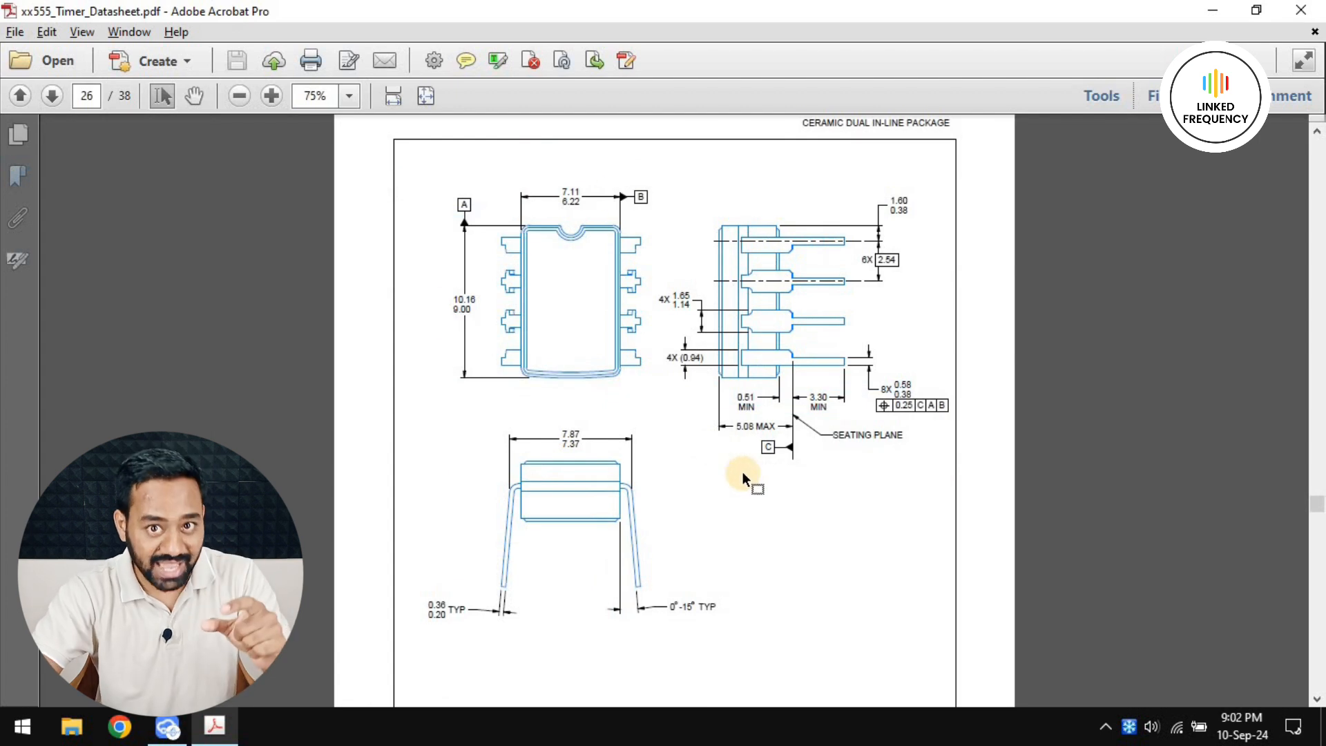
pyautogui.scroll(-3, 743, 472)
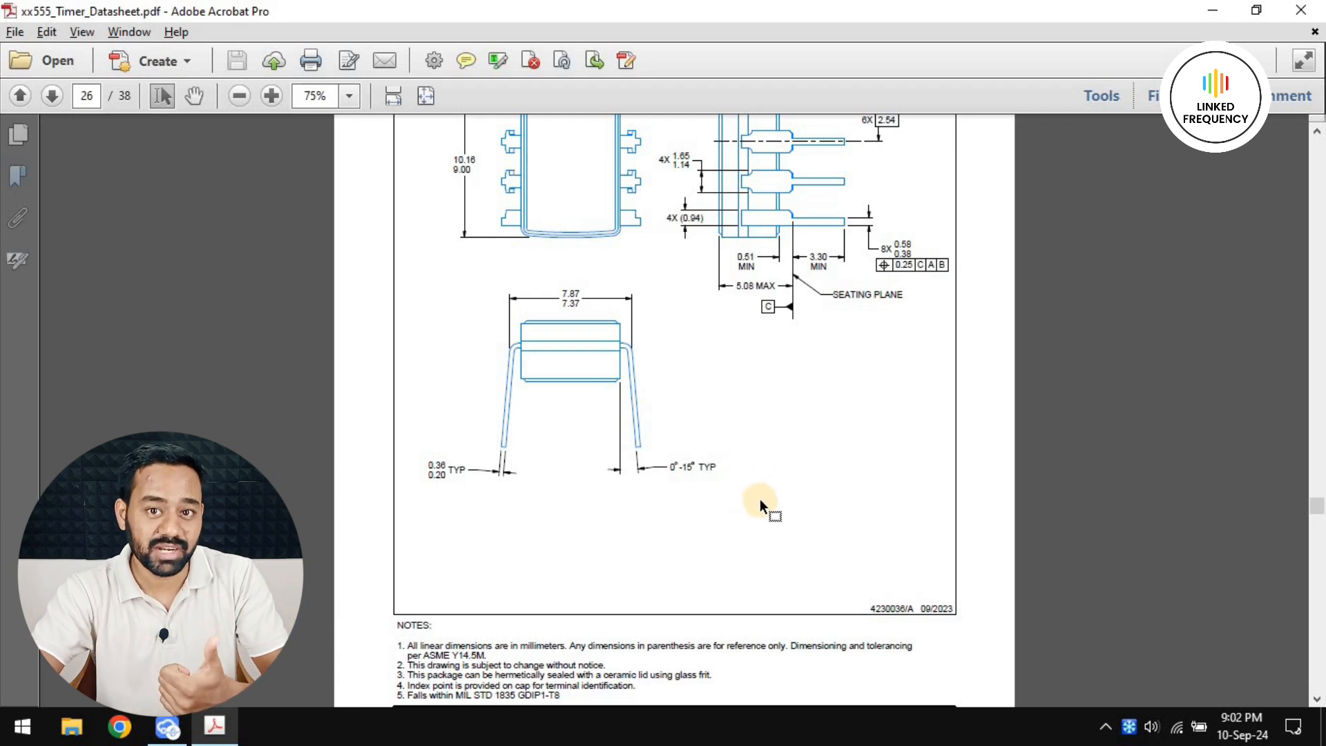
pyautogui.scroll(3, 763, 500)
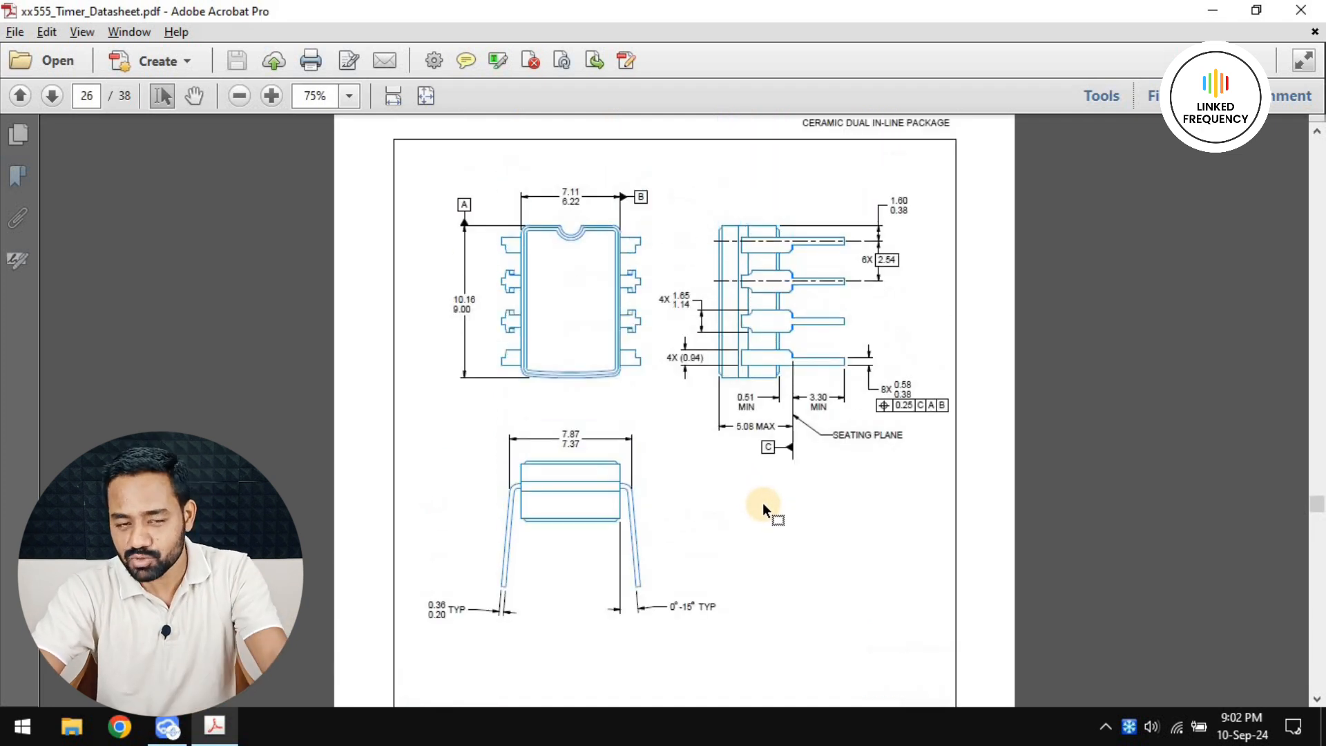
# Examine the pad sizes, hole diameters and spacings in the land pattern example on page 27
pyautogui.scroll(-15, 765, 513)
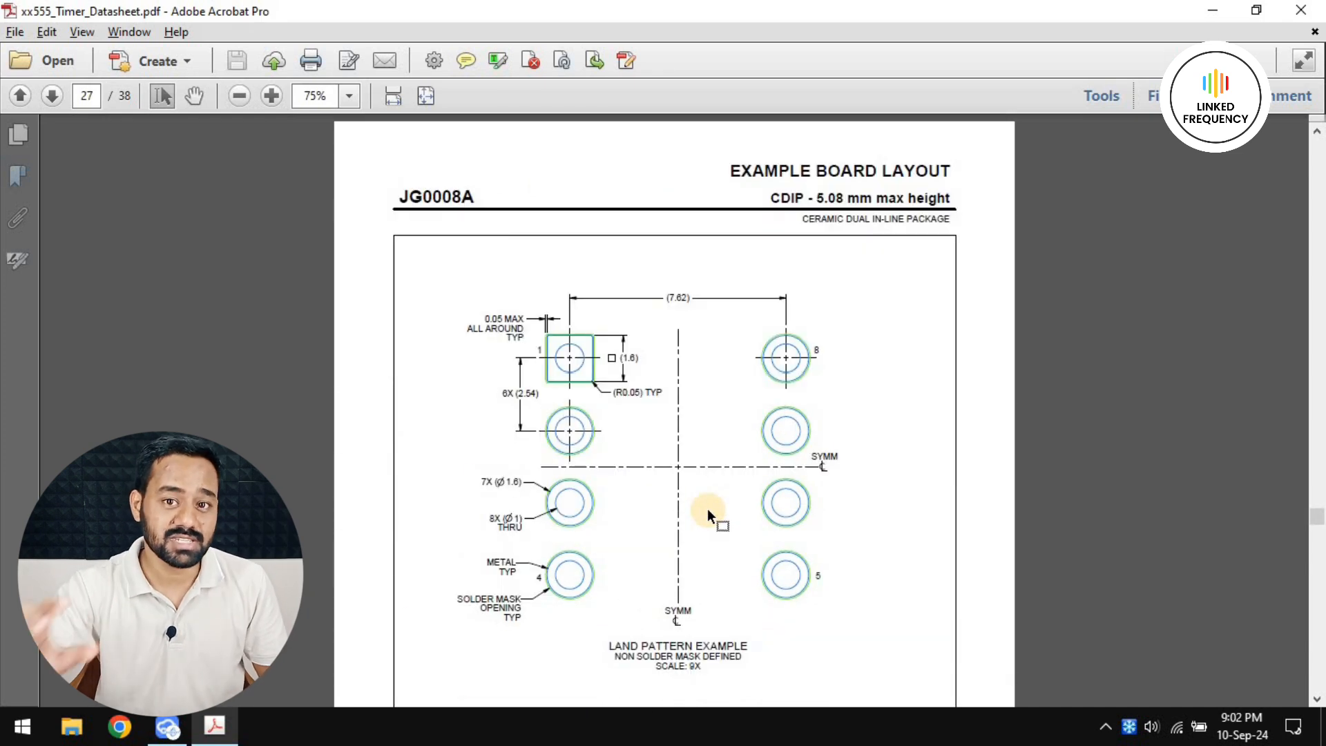
pyautogui.keyDown('ctrl'); pyautogui.scroll(1, 686, 511); pyautogui.keyUp('ctrl')
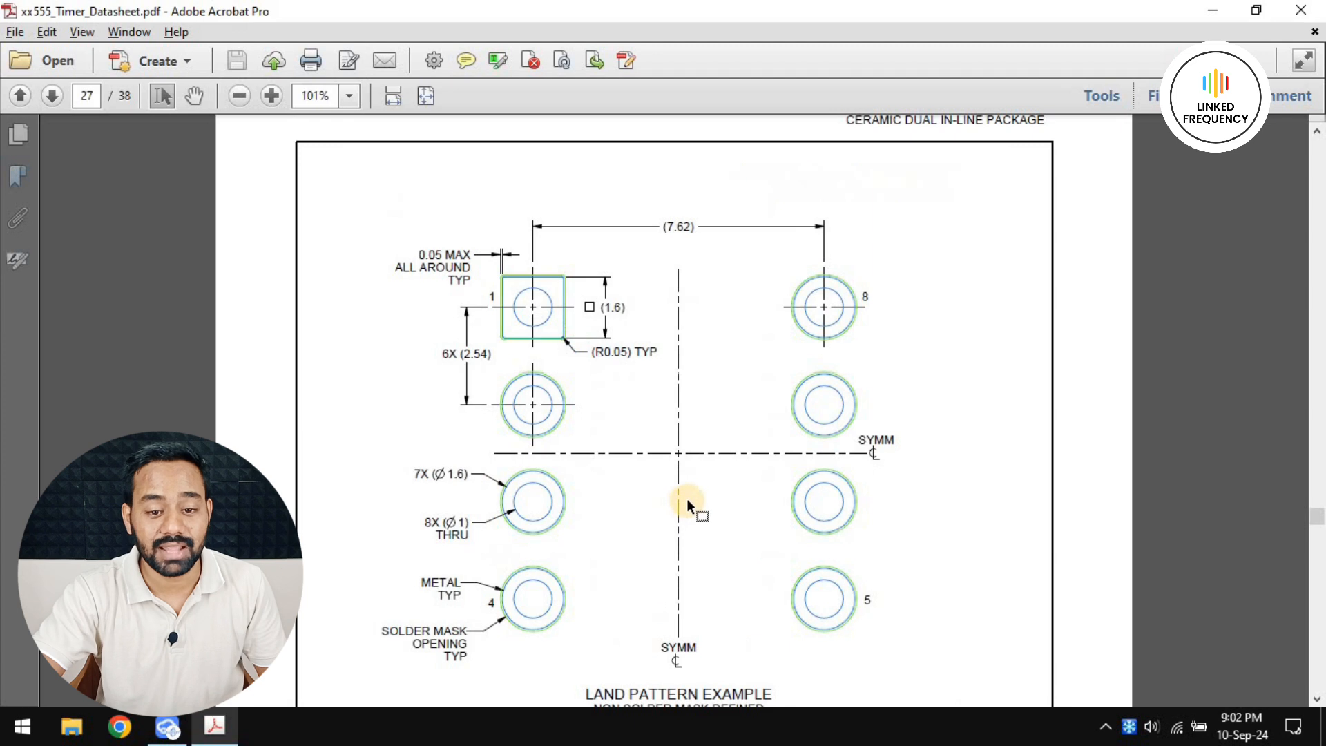
pyautogui.scroll(-1, 689, 506)
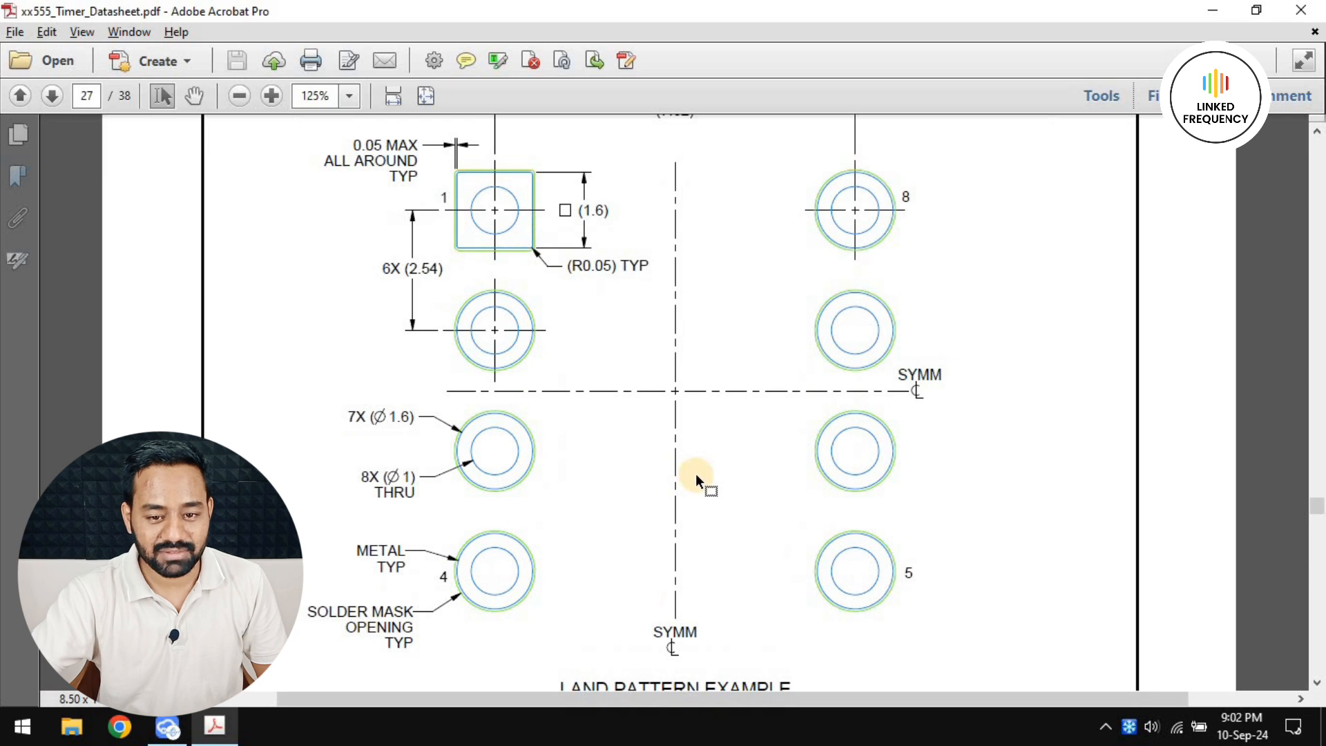
pyautogui.click(916, 421)
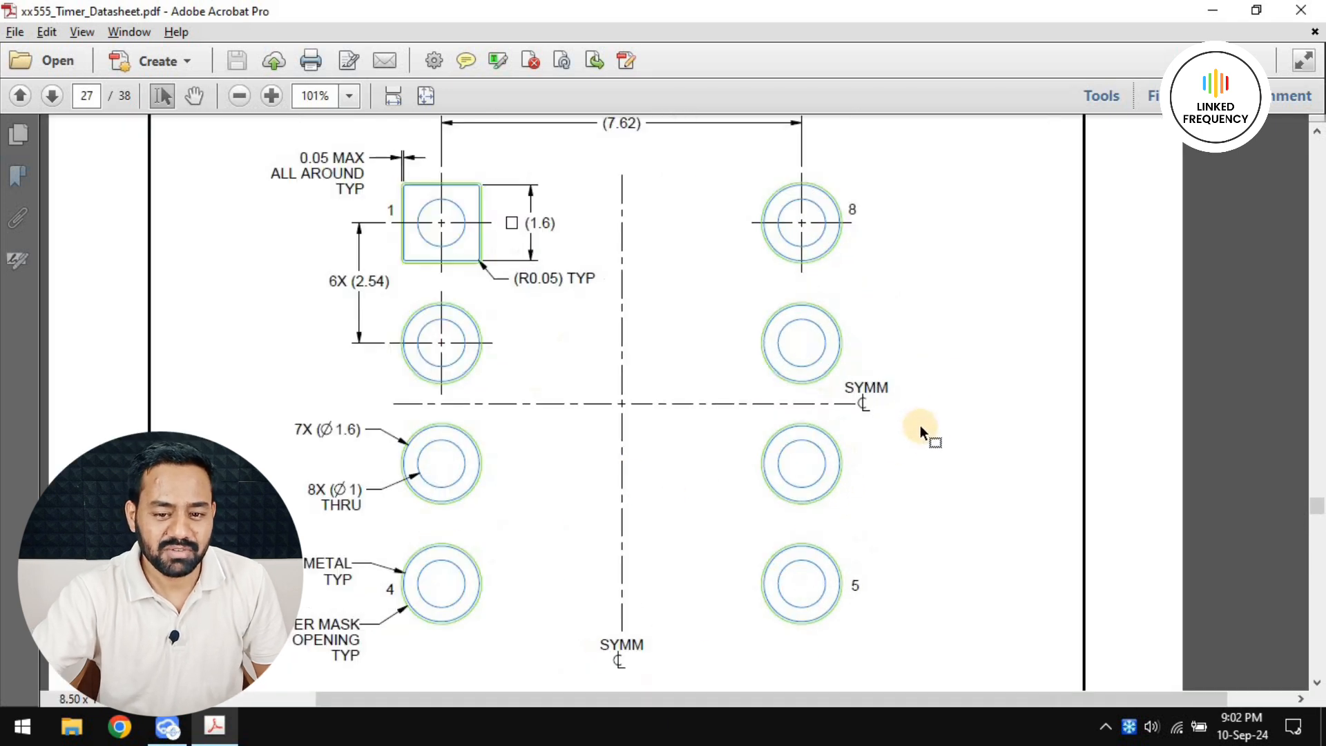
pyautogui.scroll(1, 719, 488)
pyautogui.scroll(-1, 719, 488)
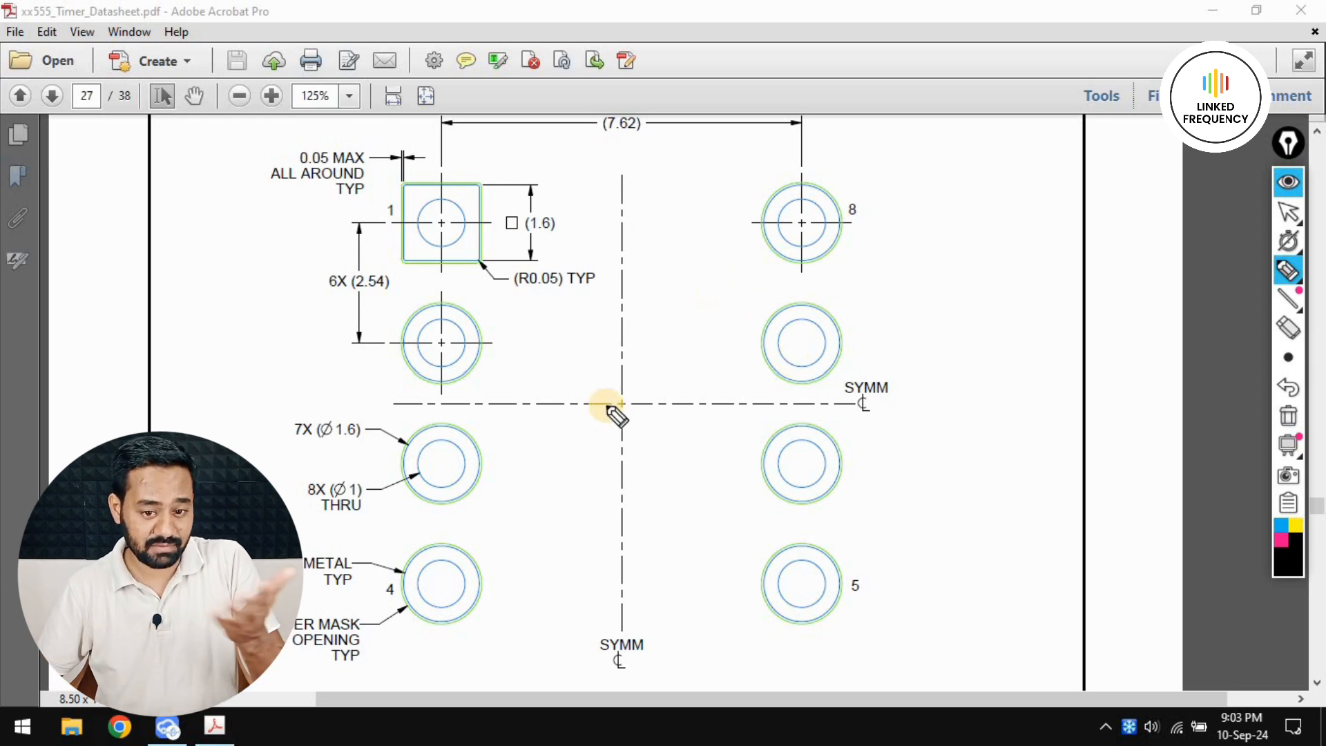
# Annotate the land pattern's symmetry lines as x and y axes, and write positive (x, y) coordinates beside pad 8
pyautogui.moveTo(888, 384)
pyautogui.mouseDown()
pyautogui.moveTo(903, 401)
pyautogui.moveTo(939, 401)
pyautogui.mouseUp()
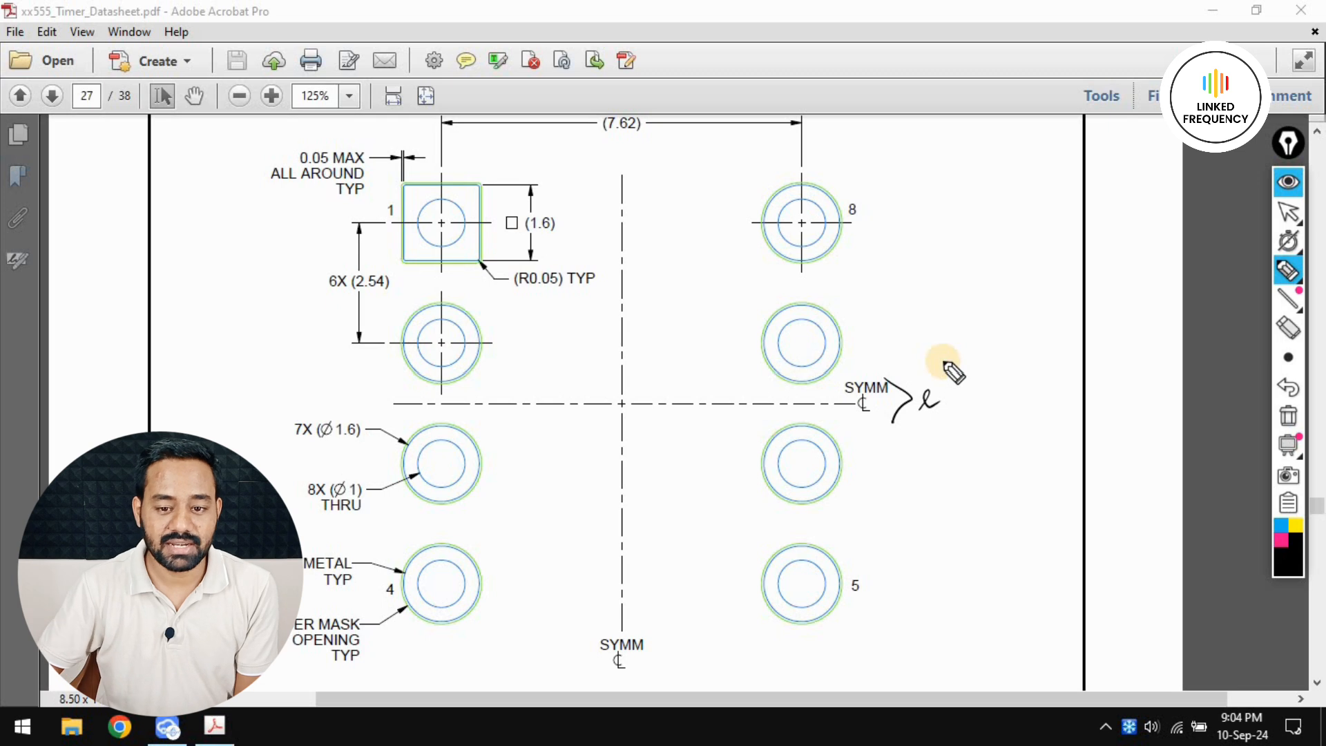
pyautogui.moveTo(620, 166)
pyautogui.mouseDown()
pyautogui.moveTo(614, 183)
pyautogui.moveTo(638, 164)
pyautogui.moveTo(642, 186)
pyautogui.mouseUp()
pyautogui.moveTo(874, 251)
pyautogui.mouseDown()
pyautogui.moveTo(891, 273)
pyautogui.moveTo(876, 274)
pyautogui.mouseUp()
pyautogui.moveTo(903, 267)
pyautogui.mouseDown()
pyautogui.moveTo(901, 278)
pyautogui.moveTo(929, 252)
pyautogui.moveTo(926, 269)
pyautogui.mouseUp()
pyautogui.moveTo(939, 228); pyautogui.dragTo(935, 275)
pyautogui.moveTo(873, 239)
pyautogui.mouseDown()
pyautogui.moveTo(884, 285)
pyautogui.moveTo(878, 236)
pyautogui.moveTo(909, 231)
pyautogui.mouseUp()
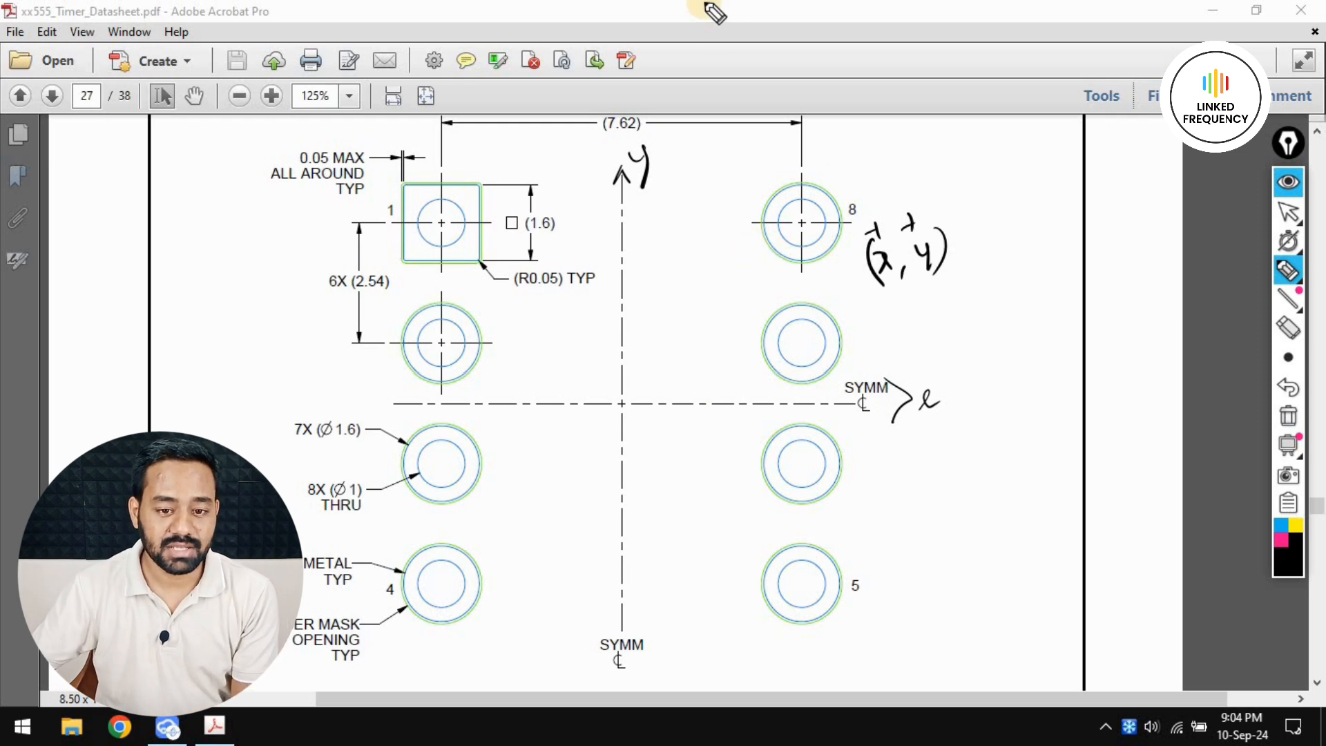
# Mark the centres of pads 1 and 8, between which the 7.62 spacing is dimensioned
pyautogui.moveTo(606, 134); pyautogui.dragTo(642, 123)
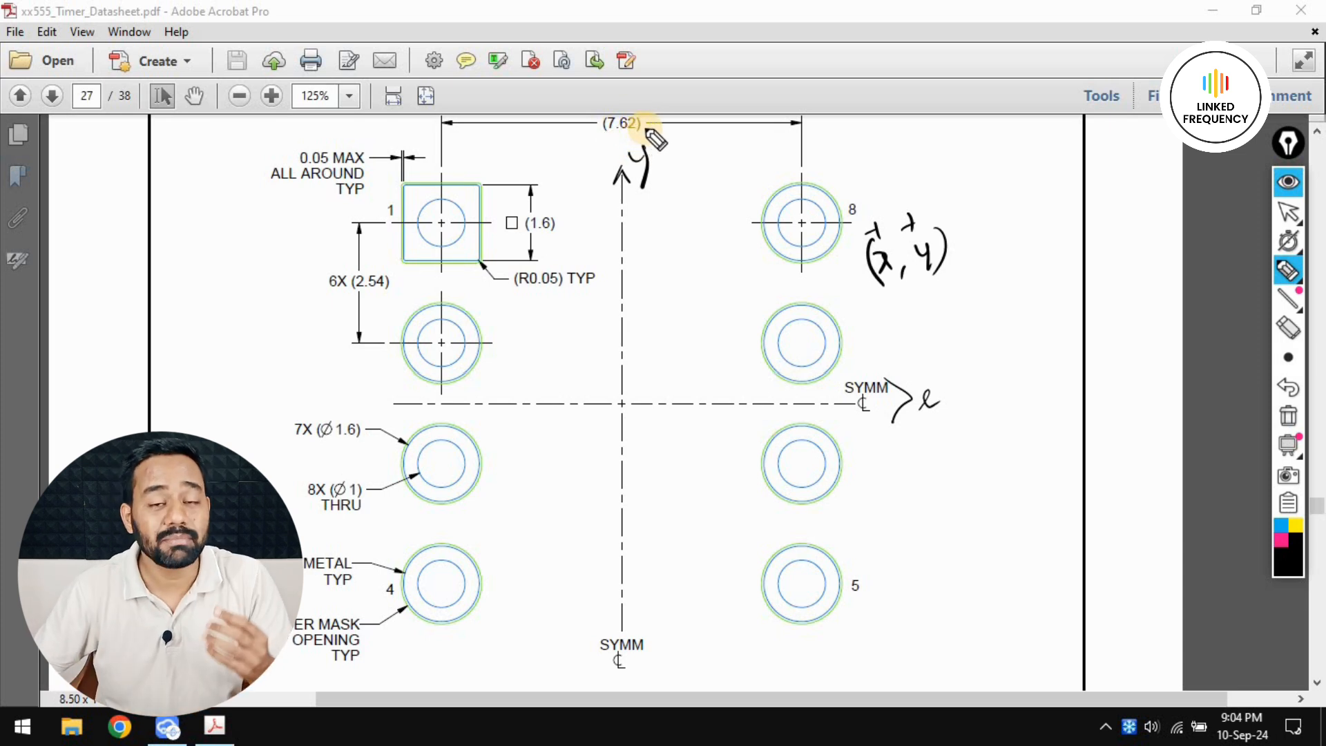
pyautogui.moveTo(443, 210); pyautogui.dragTo(442, 224)
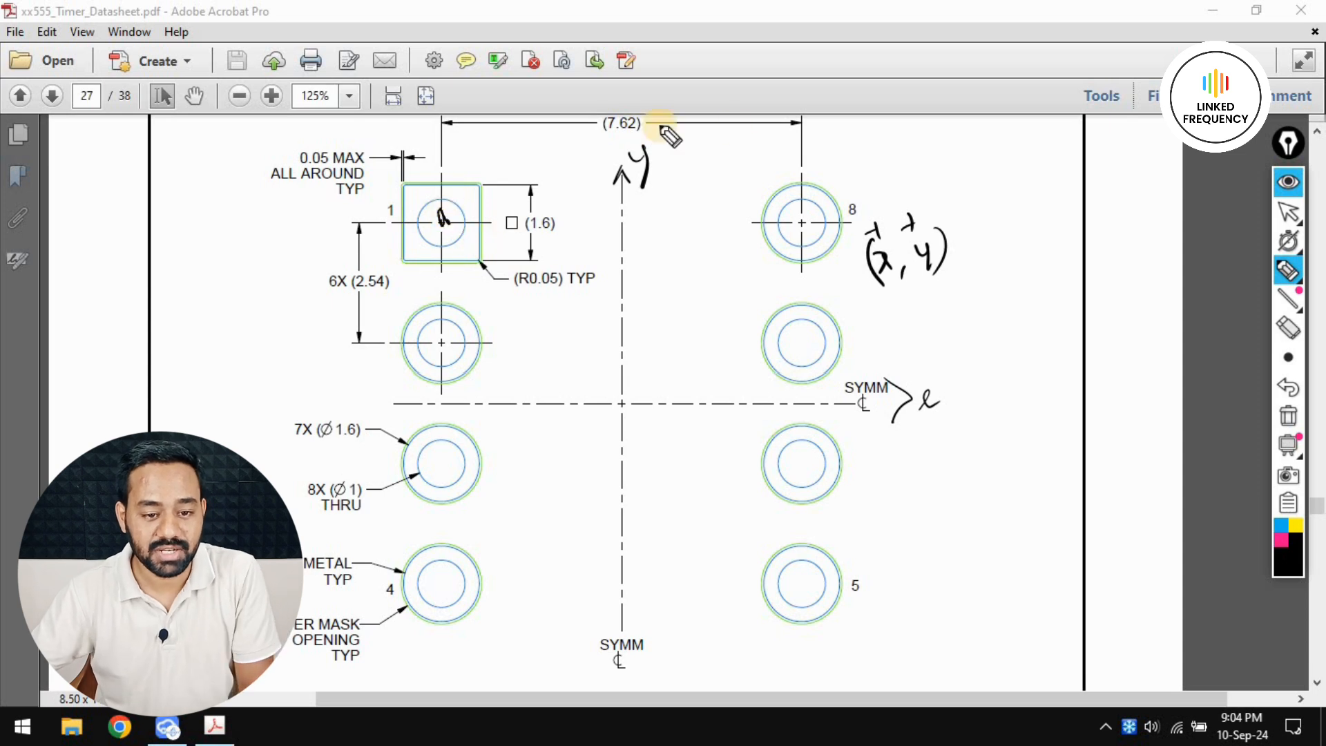
pyautogui.moveTo(801, 209); pyautogui.dragTo(804, 221)
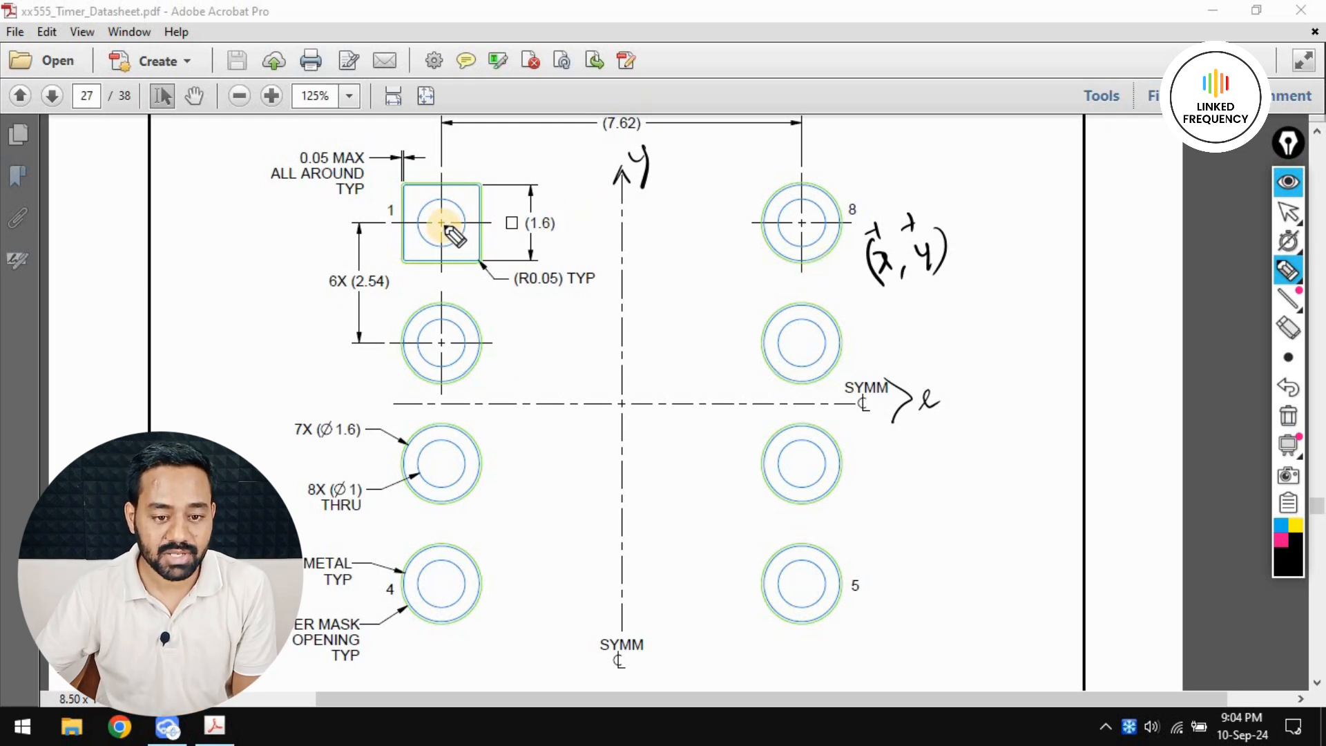
# Mark the centre of pad 2, and try circling the 2.54 pitch and 7.62 spacing dimensions
pyautogui.click(443, 341)
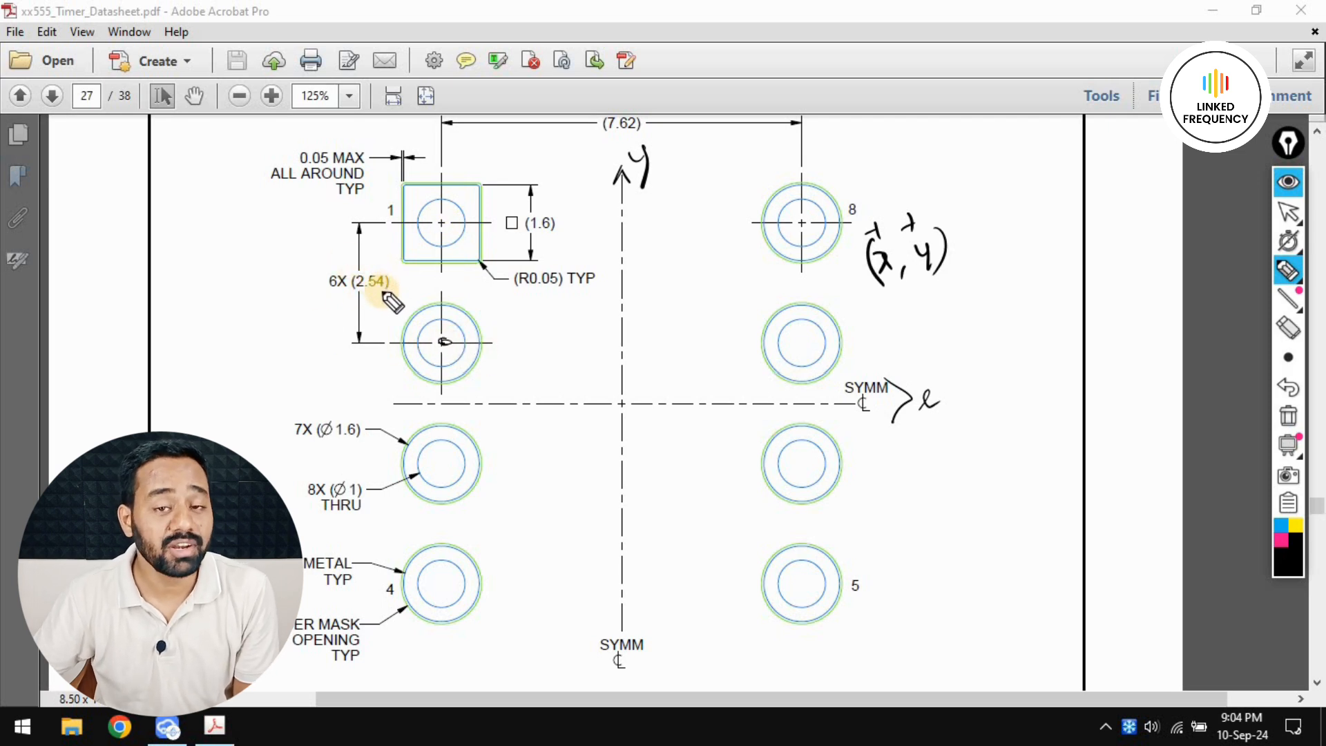
pyautogui.moveTo(384, 274)
pyautogui.mouseDown()
pyautogui.moveTo(353, 276)
pyautogui.moveTo(380, 296)
pyautogui.mouseUp()
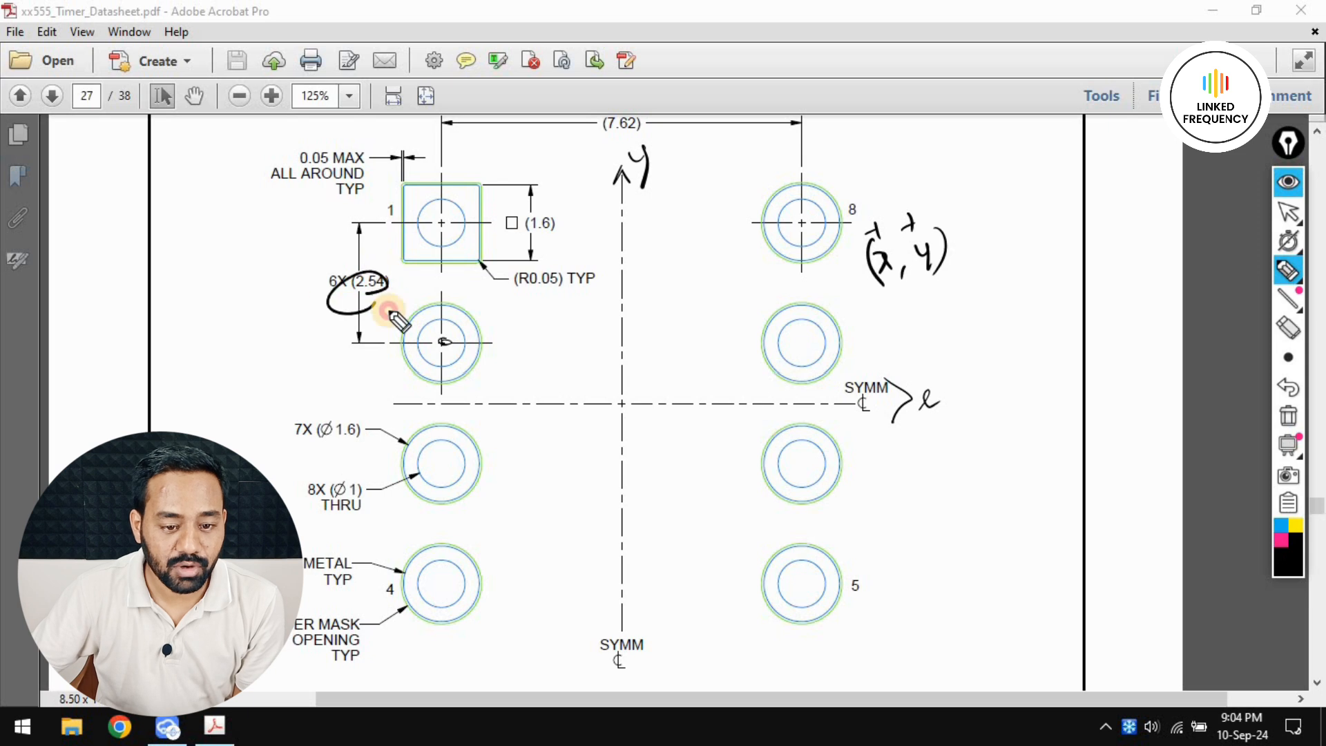
pyautogui.moveTo(626, 116)
pyautogui.mouseDown()
pyautogui.moveTo(587, 128)
pyautogui.moveTo(618, 138)
pyautogui.mouseUp()
pyautogui.hotkey('ctrl', 'z')
pyautogui.hotkey('ctrl', 'z')
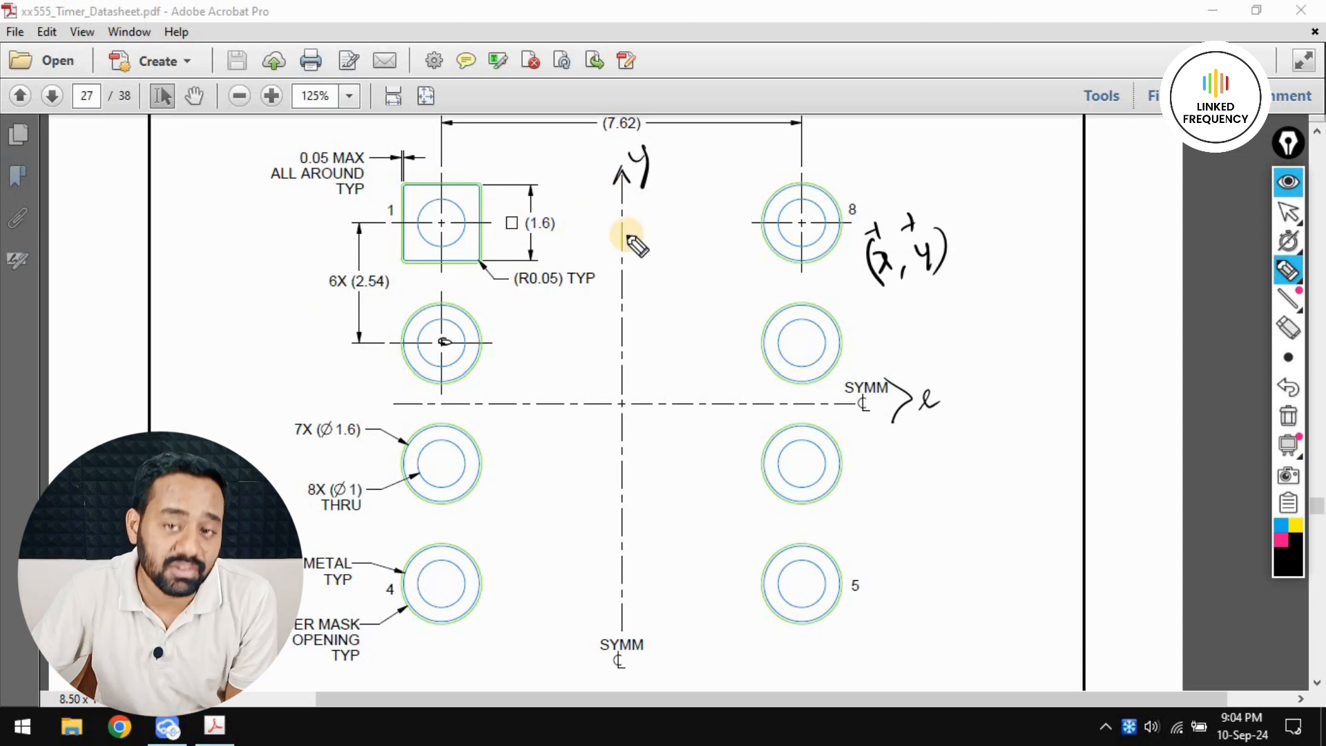
# Mark the crossing of the symmetry lines as the origin and label it (0,0)
pyautogui.moveTo(619, 394); pyautogui.dragTo(620, 420)
pyautogui.moveTo(604, 408); pyautogui.dragTo(630, 405)
pyautogui.moveTo(579, 365)
pyautogui.mouseDown()
pyautogui.moveTo(582, 391)
pyautogui.moveTo(622, 376)
pyautogui.moveTo(631, 347)
pyautogui.moveTo(683, 374)
pyautogui.mouseUp()
# Mark the centres of pads 7 and 6, and extend a dashed horizontal line outward from each centre
pyautogui.moveTo(800, 335)
pyautogui.mouseDown()
pyautogui.moveTo(799, 351)
pyautogui.moveTo(806, 343)
pyautogui.mouseUp()
pyautogui.moveTo(803, 450)
pyautogui.mouseDown()
pyautogui.moveTo(803, 468)
pyautogui.moveTo(811, 459)
pyautogui.mouseUp()
pyautogui.click(827, 346)
pyautogui.moveTo(803, 345); pyautogui.dragTo(923, 337)
pyautogui.click(865, 343)
pyautogui.click(880, 343)
pyautogui.click(827, 341)
pyautogui.click(862, 343)
pyautogui.click(891, 339)
pyautogui.click(935, 336)
pyautogui.moveTo(815, 460); pyautogui.dragTo(843, 459)
pyautogui.moveTo(849, 460); pyautogui.dragTo(885, 458)
pyautogui.moveTo(900, 457); pyautogui.dragTo(911, 456)
pyautogui.click(954, 454)
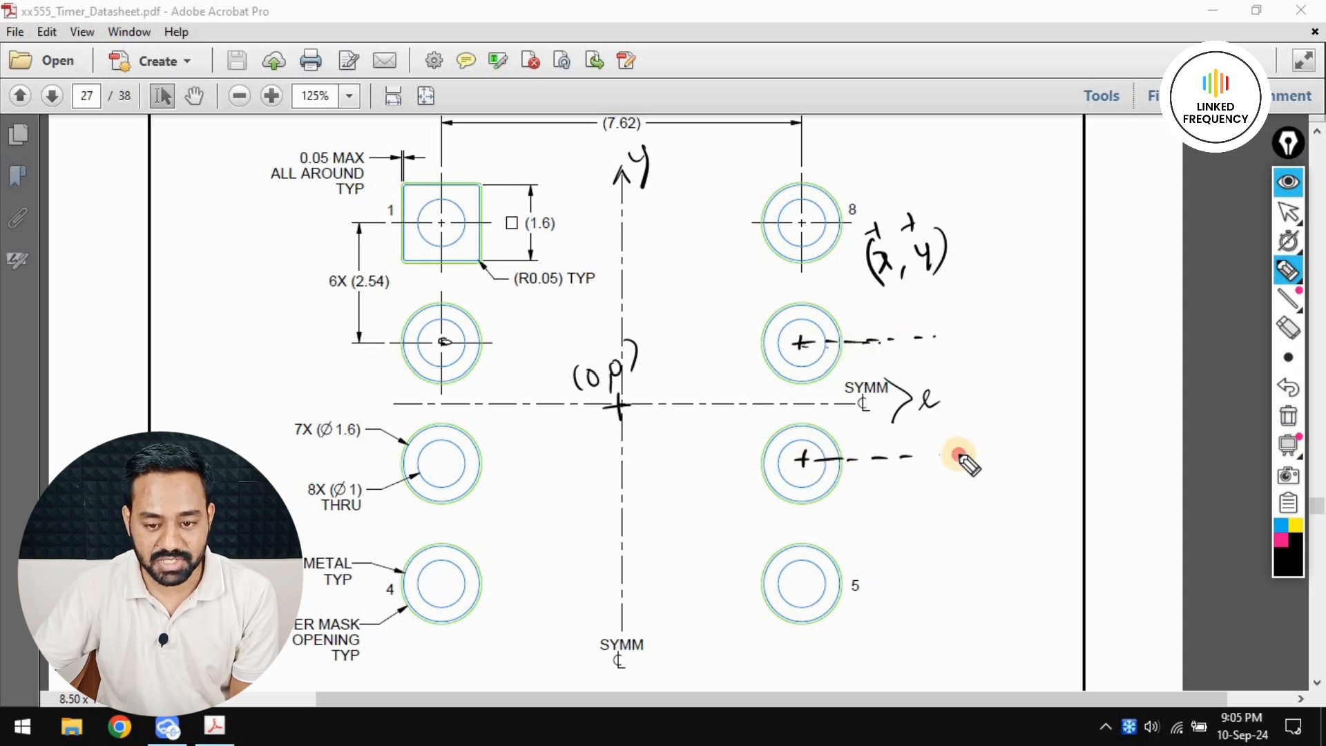
# Annotate the pad 7 to pad 6 spacing as 2.54 mm / 2 = 1.27, and label pad 7's height above the x axis 1.27
pyautogui.moveTo(945, 342)
pyautogui.mouseDown()
pyautogui.moveTo(938, 432)
pyautogui.moveTo(941, 346)
pyautogui.moveTo(967, 404)
pyautogui.moveTo(1041, 378)
pyautogui.mouseUp()
pyautogui.click(972, 391)
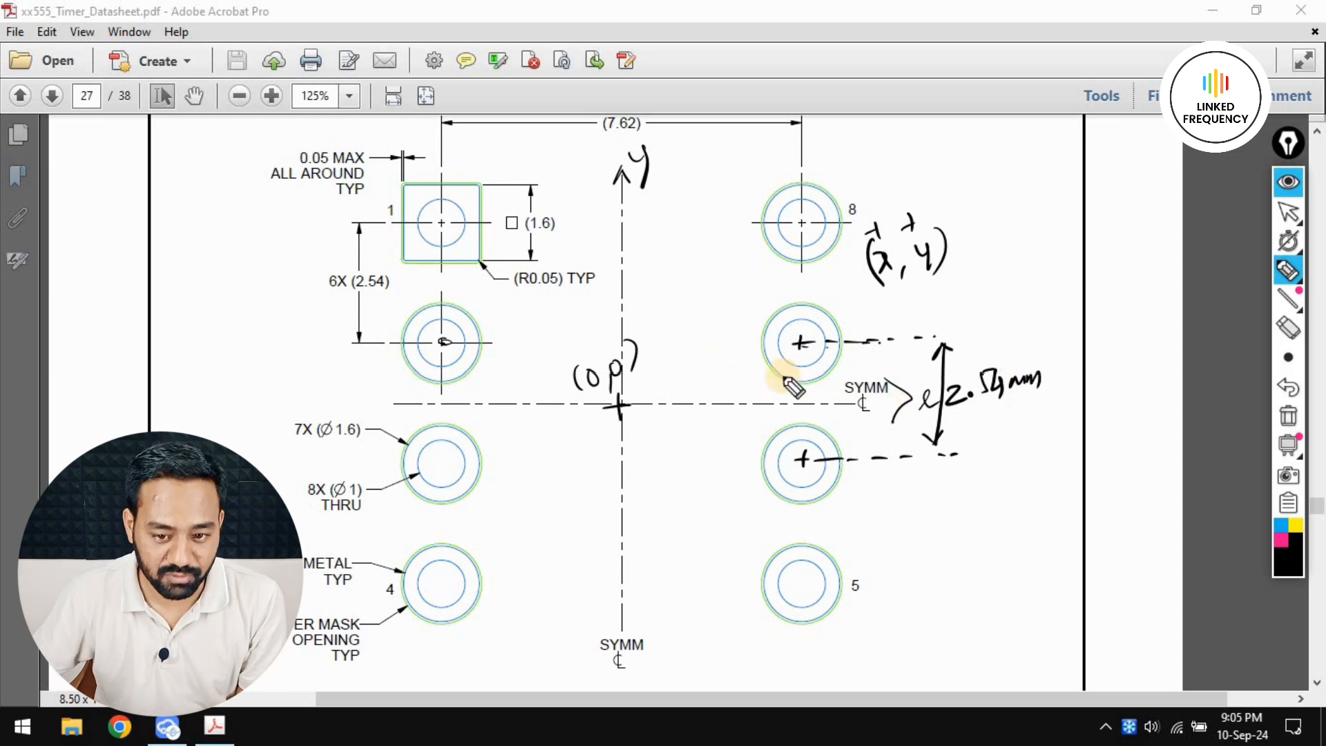
pyautogui.moveTo(954, 416)
pyautogui.mouseDown()
pyautogui.moveTo(1007, 408)
pyautogui.moveTo(990, 440)
pyautogui.mouseUp()
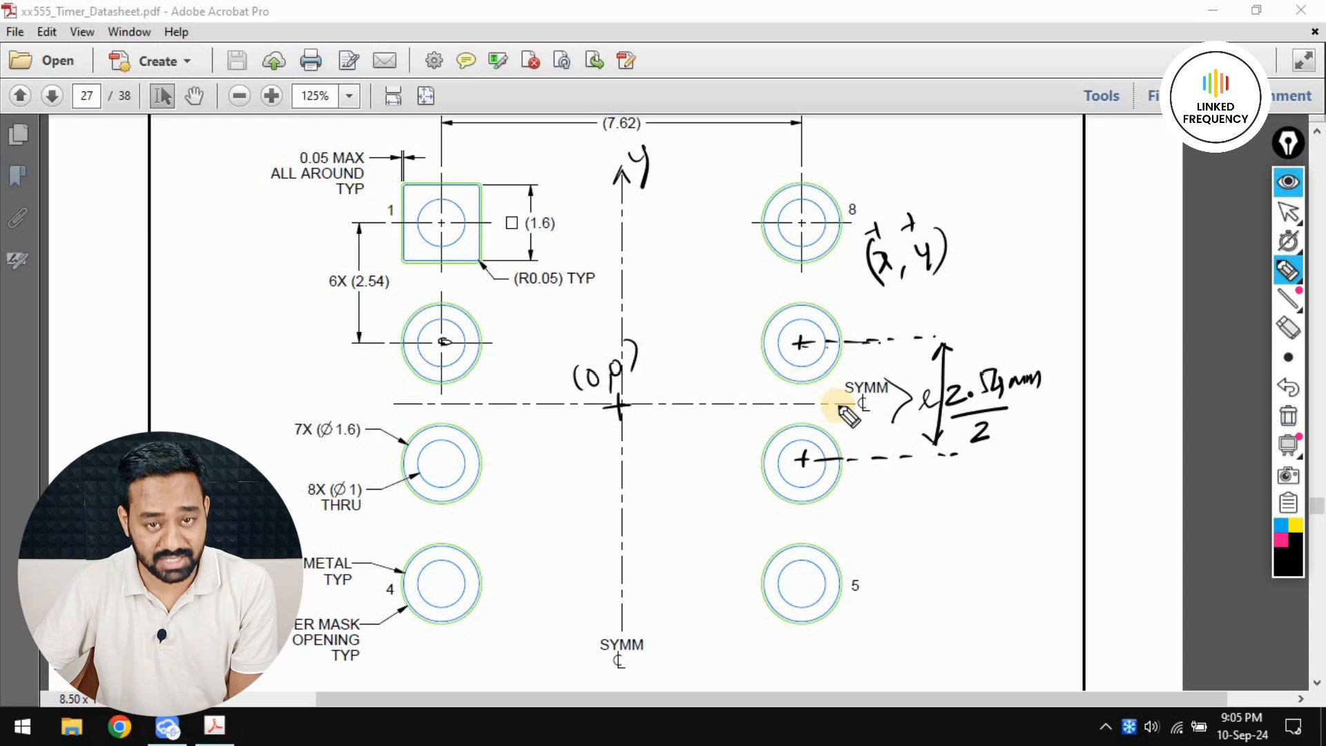
pyautogui.moveTo(1018, 405)
pyautogui.mouseDown()
pyautogui.moveTo(1053, 417)
pyautogui.moveTo(1084, 407)
pyautogui.mouseUp()
pyautogui.click(1062, 409)
pyautogui.moveTo(1089, 391); pyautogui.dragTo(1095, 408)
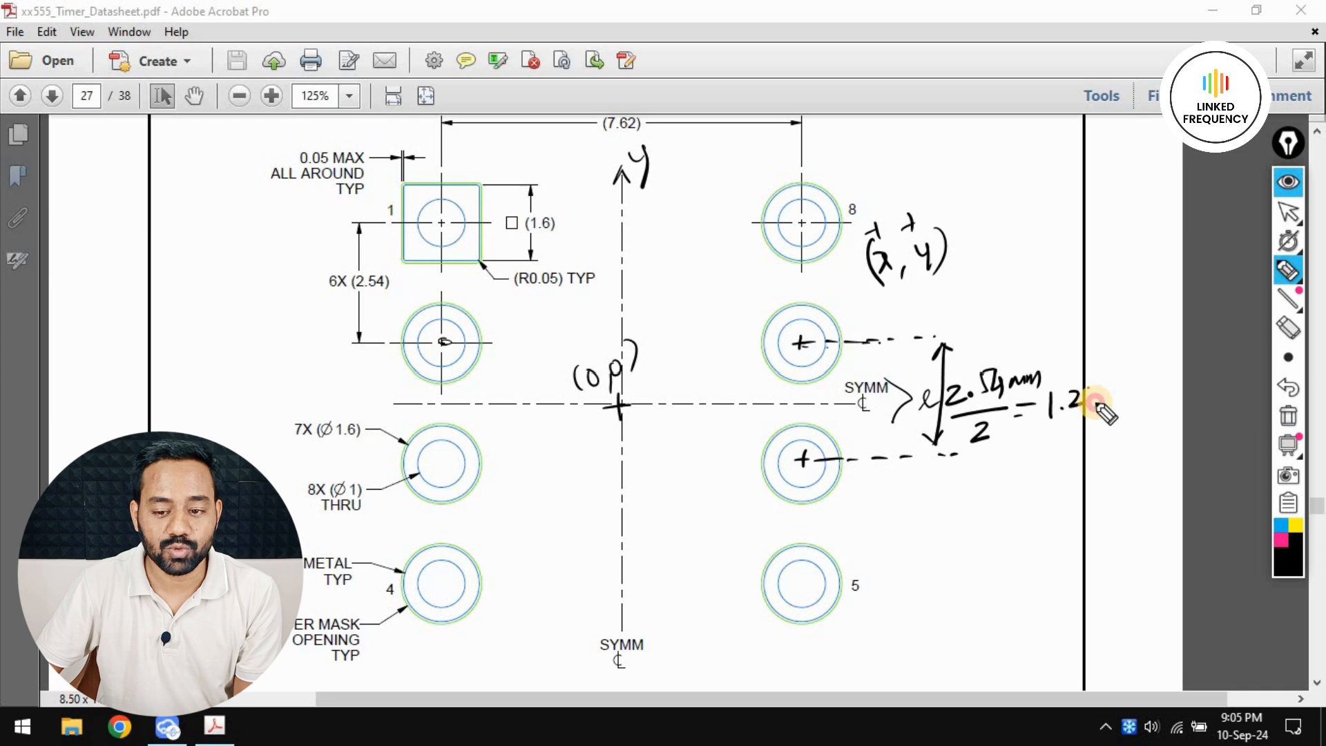
pyautogui.moveTo(799, 349)
pyautogui.mouseDown()
pyautogui.moveTo(793, 402)
pyautogui.moveTo(848, 381)
pyautogui.mouseUp()
pyautogui.click(818, 381)
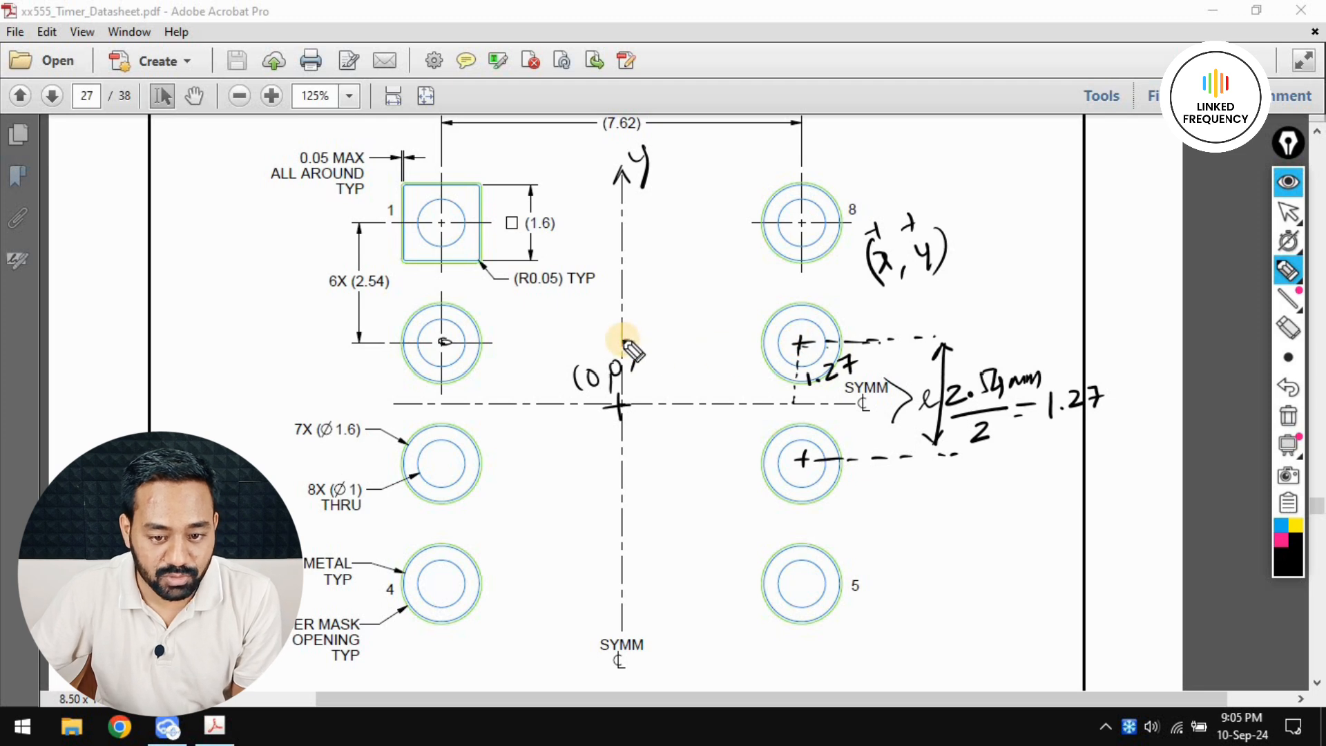
# Annotate pad 7's distance from the y axis as 7.62 / 2 = 3.81 mm, and write its coordinates as (3.81, 1.27)
pyautogui.moveTo(667, 339)
pyautogui.mouseDown()
pyautogui.moveTo(649, 338)
pyautogui.moveTo(686, 338)
pyautogui.mouseUp()
pyautogui.moveTo(703, 337); pyautogui.dragTo(714, 337)
pyautogui.moveTo(727, 337); pyautogui.dragTo(736, 337)
pyautogui.moveTo(751, 336); pyautogui.dragTo(786, 337)
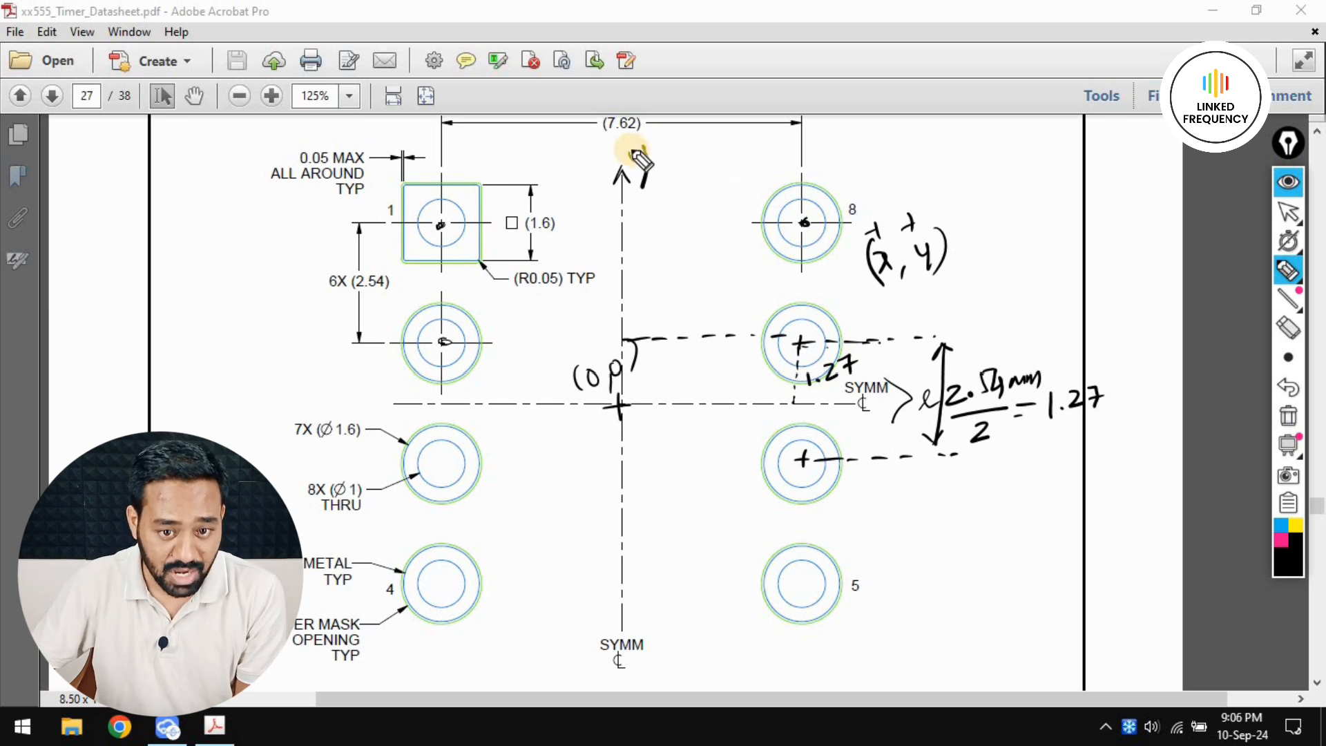
pyautogui.moveTo(603, 138)
pyautogui.mouseDown()
pyautogui.moveTo(640, 132)
pyautogui.moveTo(624, 155)
pyautogui.moveTo(644, 160)
pyautogui.moveTo(669, 129)
pyautogui.moveTo(684, 147)
pyautogui.moveTo(729, 131)
pyautogui.moveTo(743, 147)
pyautogui.mouseUp()
pyautogui.click(706, 143)
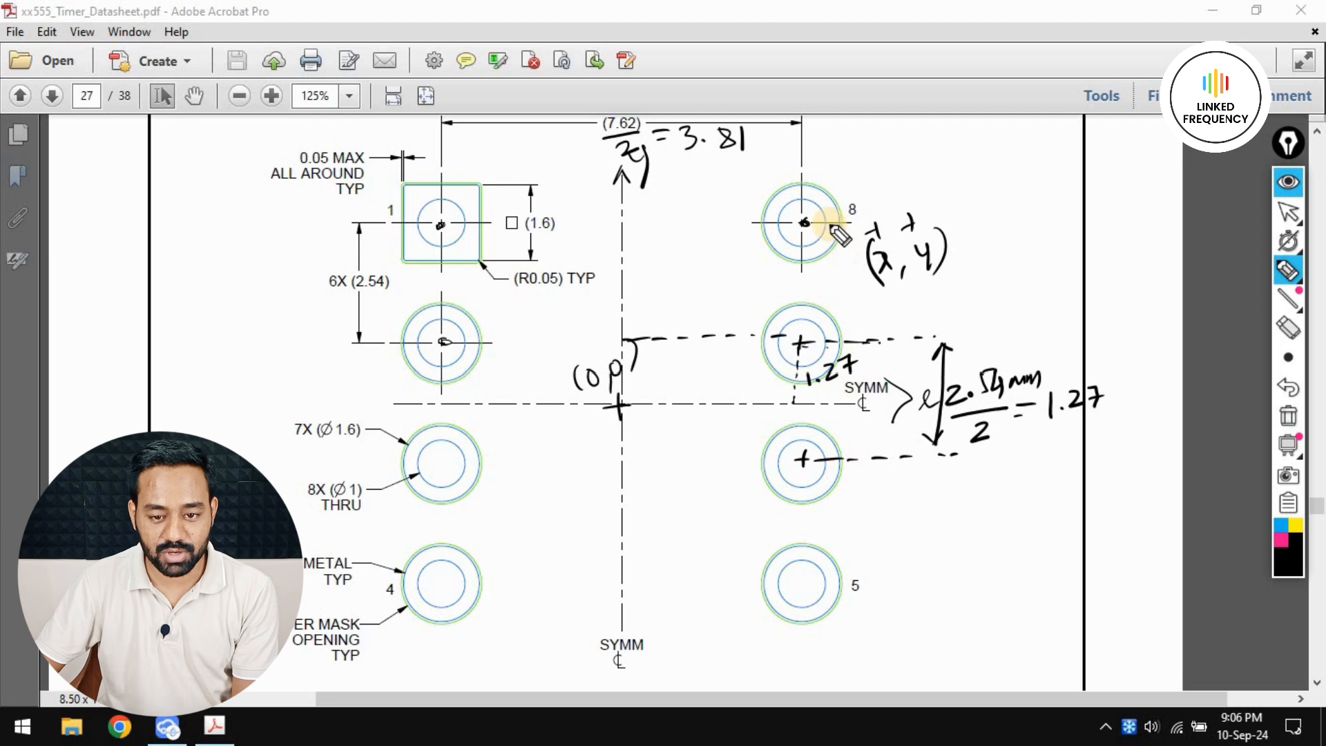
pyautogui.moveTo(687, 315)
pyautogui.mouseDown()
pyautogui.moveTo(698, 336)
pyautogui.moveTo(720, 308)
pyautogui.moveTo(737, 317)
pyautogui.moveTo(778, 299)
pyautogui.mouseUp()
pyautogui.click(706, 334)
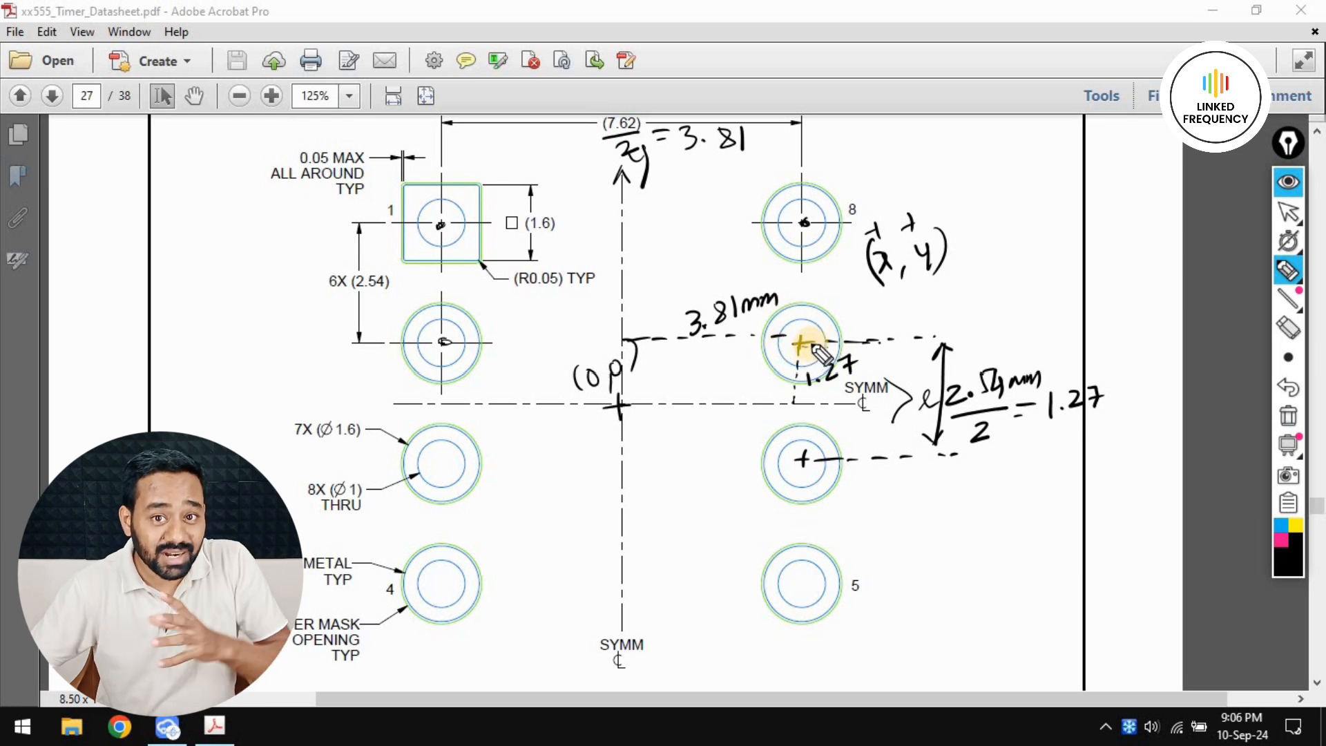
pyautogui.moveTo(883, 293)
pyautogui.mouseDown()
pyautogui.moveTo(891, 321)
pyautogui.moveTo(981, 281)
pyautogui.moveTo(997, 290)
pyautogui.mouseUp()
pyautogui.click(911, 315)
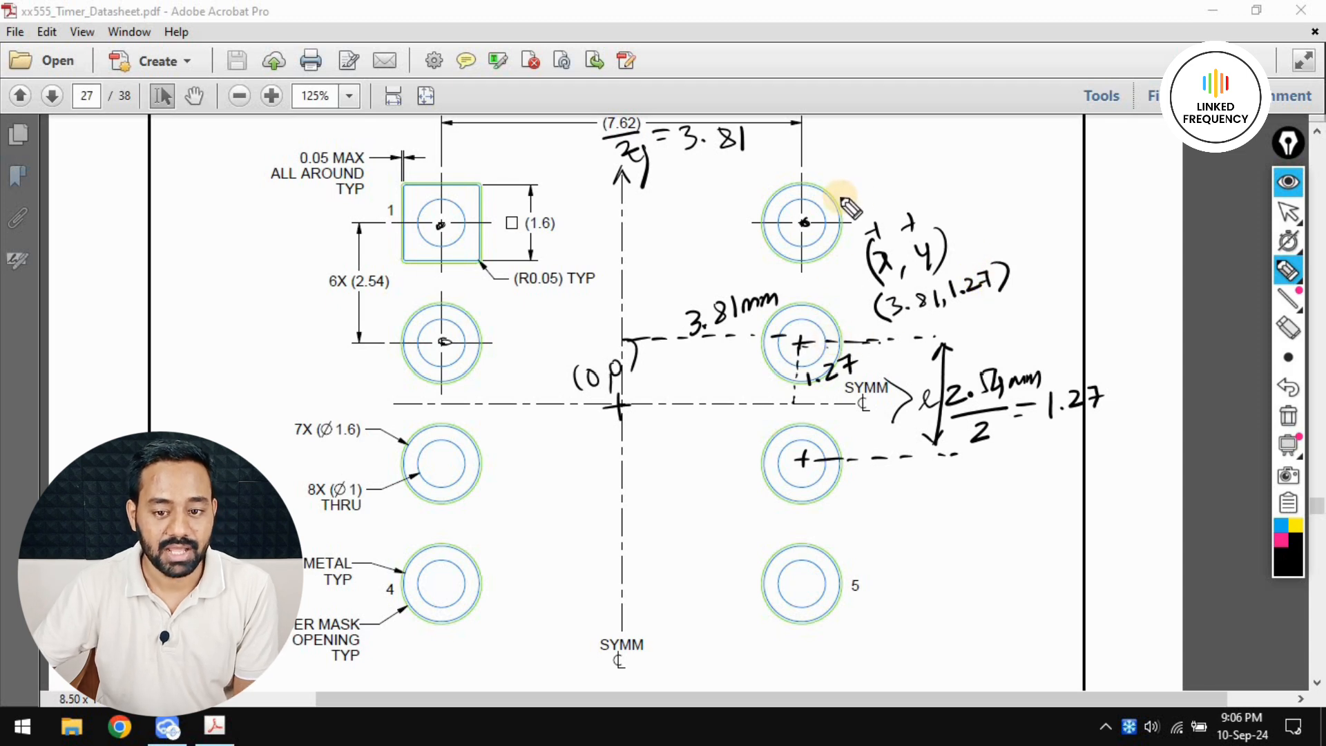
# Annotate the 2.54 pitch between pads 8 and 7, and write 3.81 mm as pad 8's y coordinate
pyautogui.moveTo(800, 224); pyautogui.dragTo(801, 248)
pyautogui.moveTo(801, 259); pyautogui.dragTo(801, 265)
pyautogui.moveTo(802, 279); pyautogui.dragTo(803, 305)
pyautogui.moveTo(804, 310)
pyautogui.mouseDown()
pyautogui.moveTo(848, 274)
pyautogui.moveTo(872, 275)
pyautogui.mouseUp()
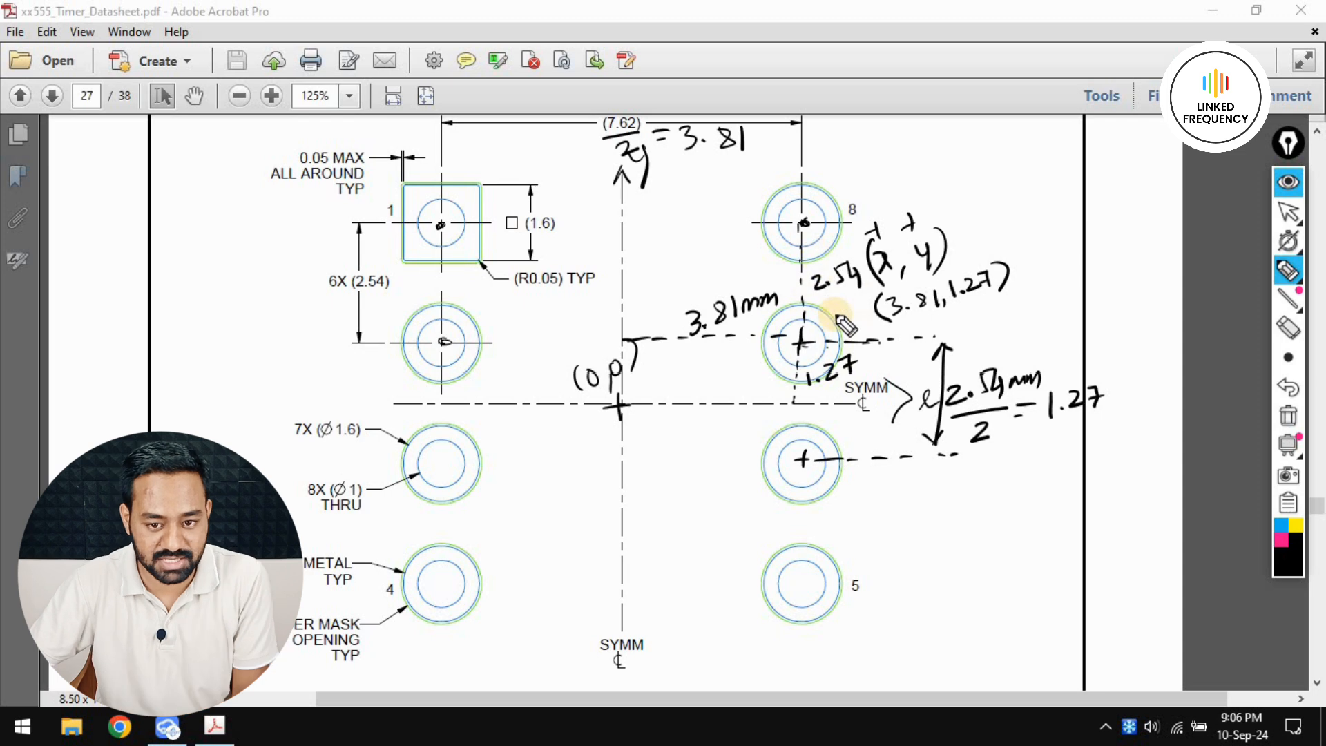
pyautogui.moveTo(806, 391); pyautogui.dragTo(851, 382)
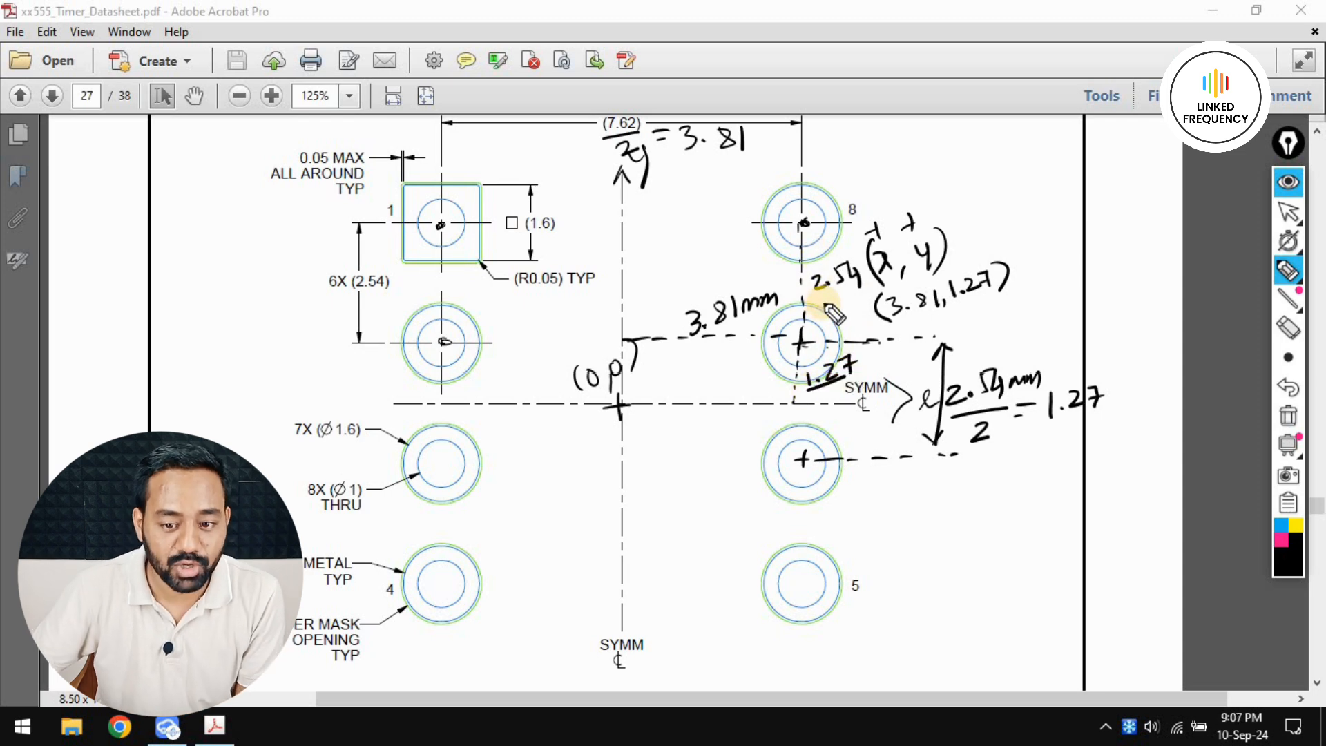
pyautogui.moveTo(821, 295); pyautogui.dragTo(862, 289)
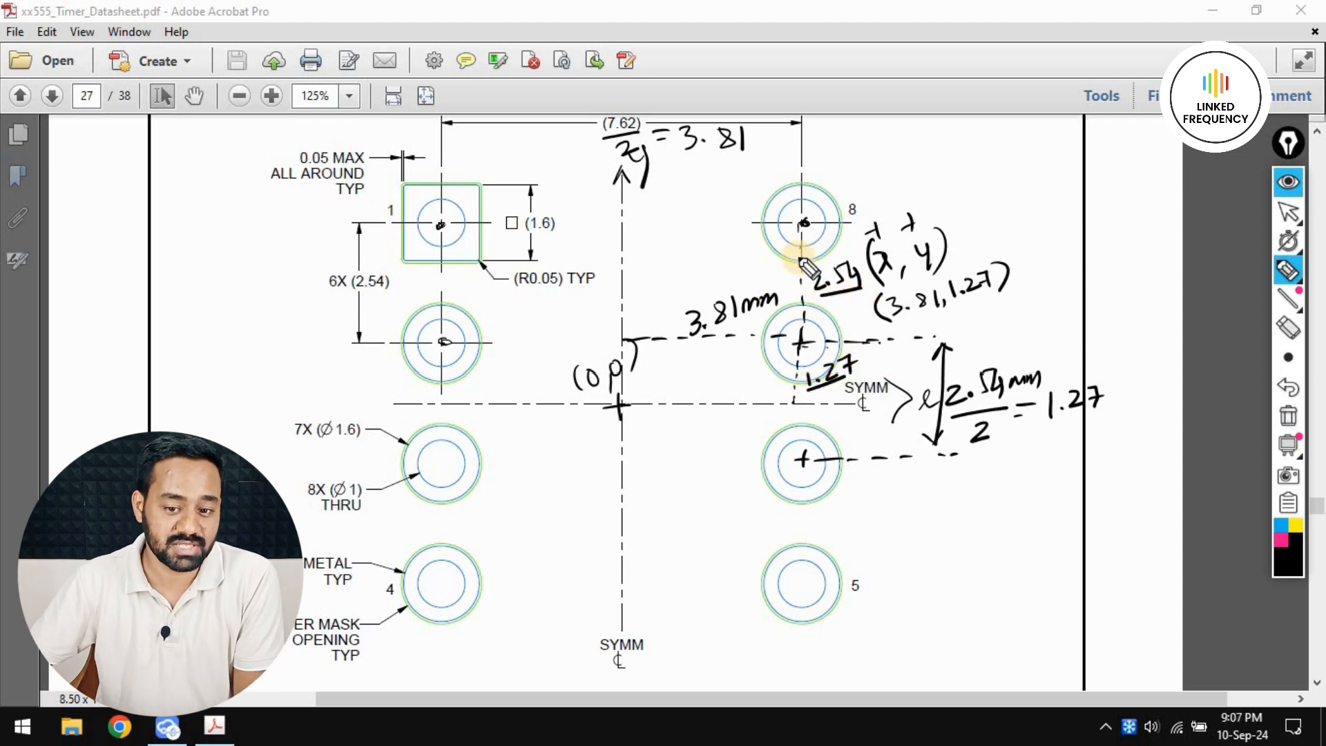
pyautogui.moveTo(971, 199)
pyautogui.mouseDown()
pyautogui.moveTo(974, 184)
pyautogui.moveTo(1041, 192)
pyautogui.mouseUp()
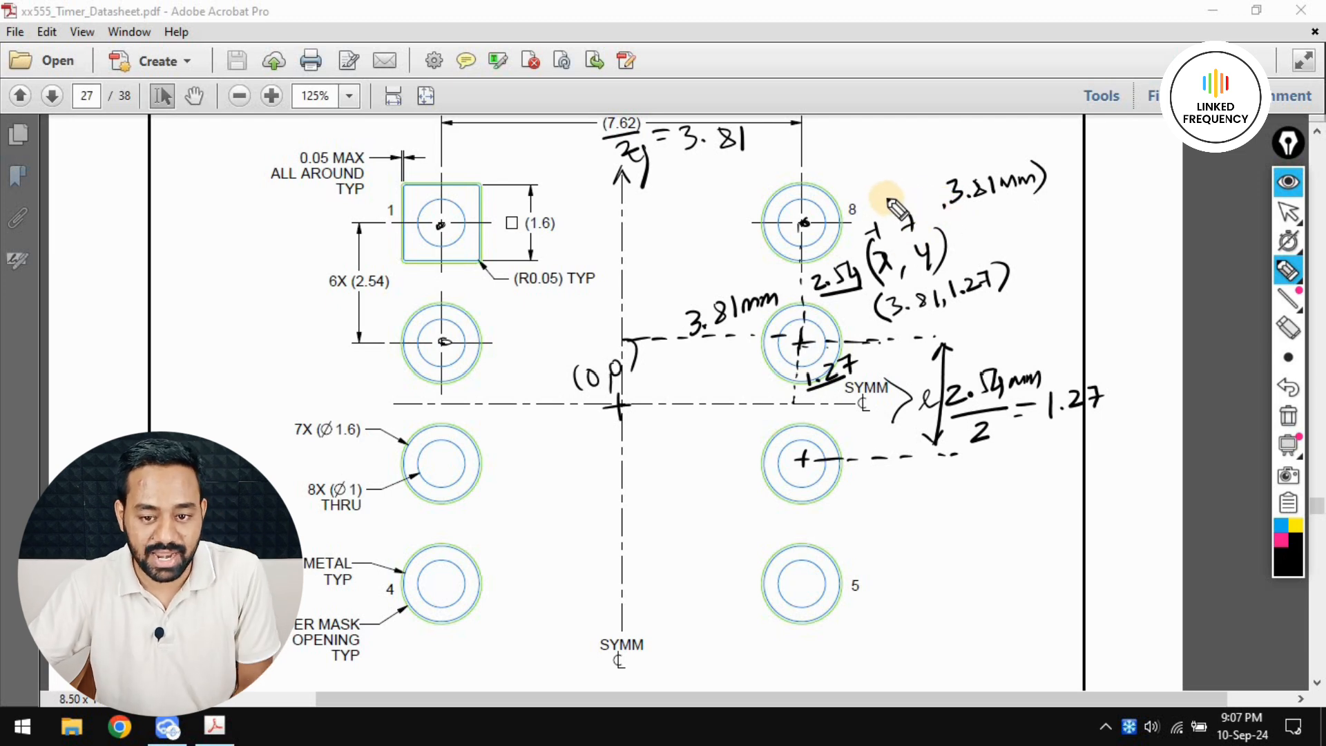
pyautogui.moveTo(884, 197)
pyautogui.mouseDown()
pyautogui.moveTo(929, 207)
pyautogui.moveTo(882, 207)
pyautogui.mouseUp()
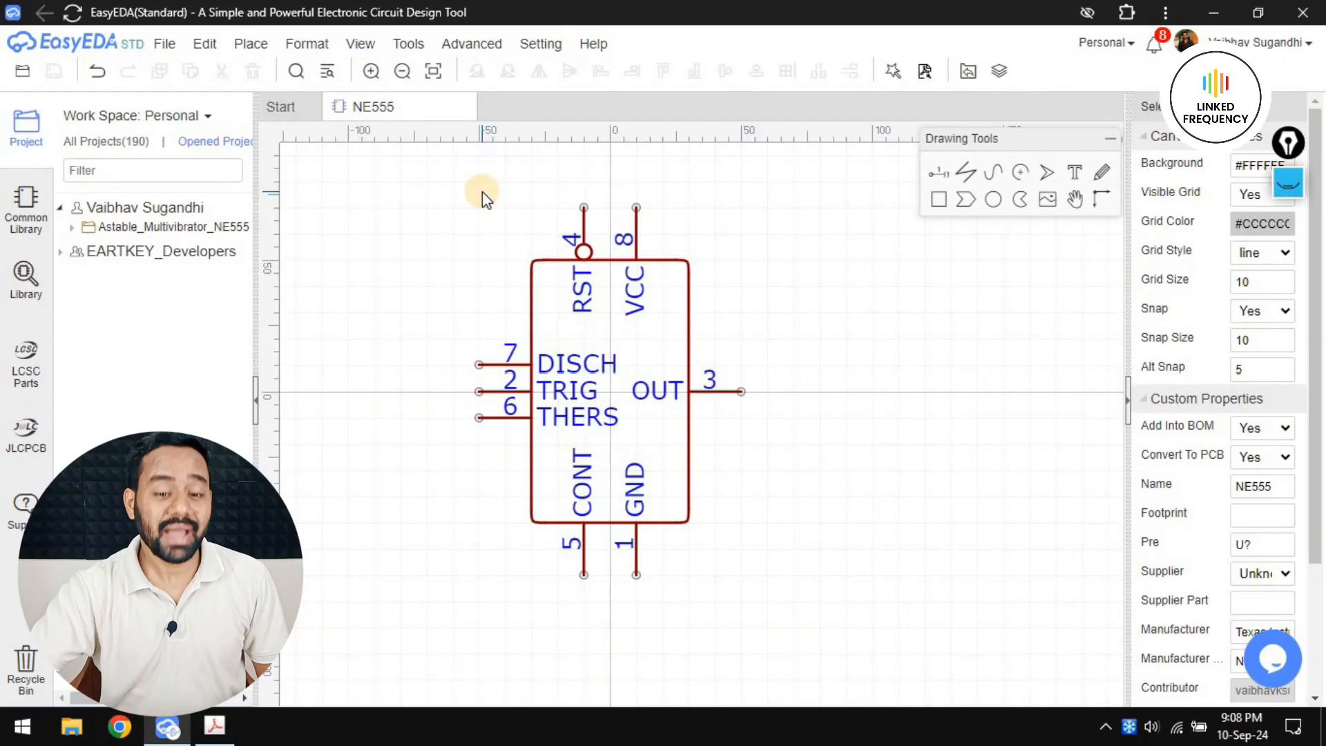
# Create a new footprint document in EasyEDA
pyautogui.click(166, 44)
pyautogui.moveTo(227, 102)
pyautogui.moveTo(207, 67)
pyautogui.click(408, 172)
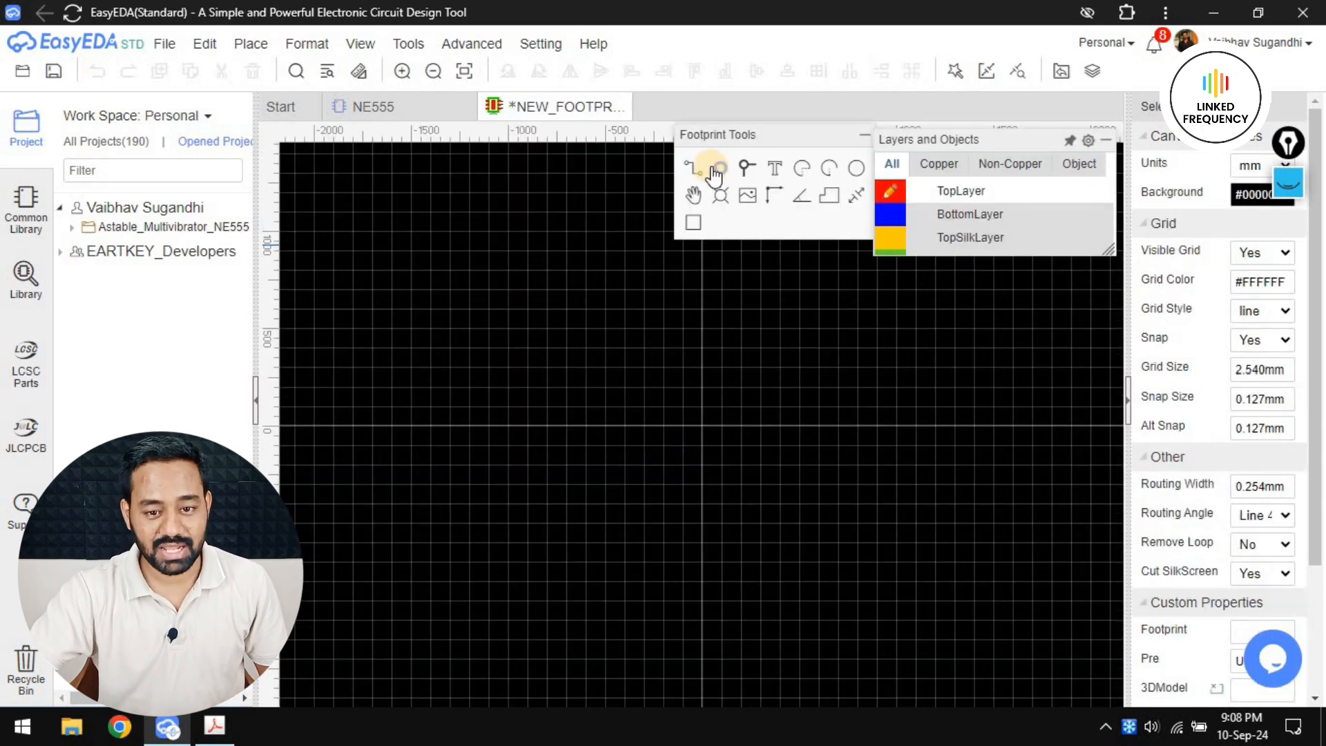
# Place eight round pads in two columns of four around the origin, numbered counterclockwise as in the datasheet's land pattern
pyautogui.click(719, 173)
pyautogui.scroll(4, 645, 385)
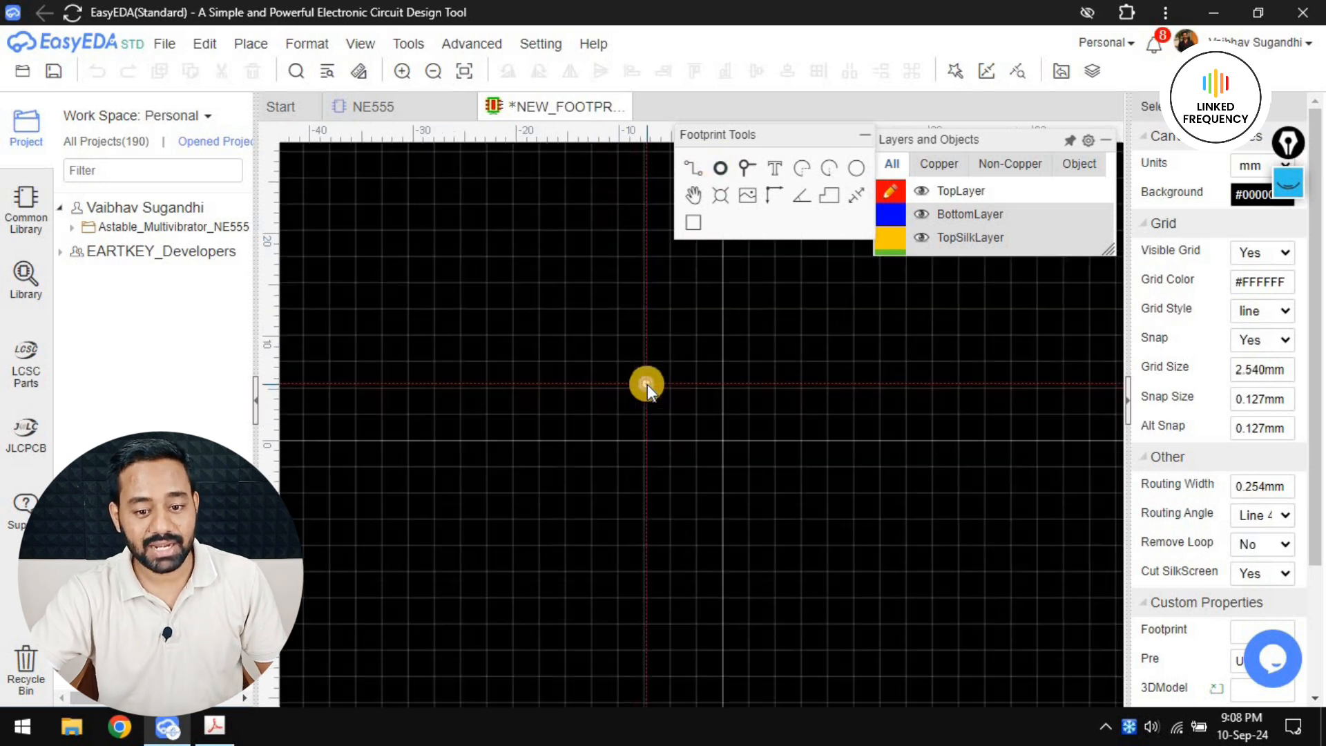
pyautogui.moveTo(615, 386); pyautogui.dragTo(535, 351, button='right')
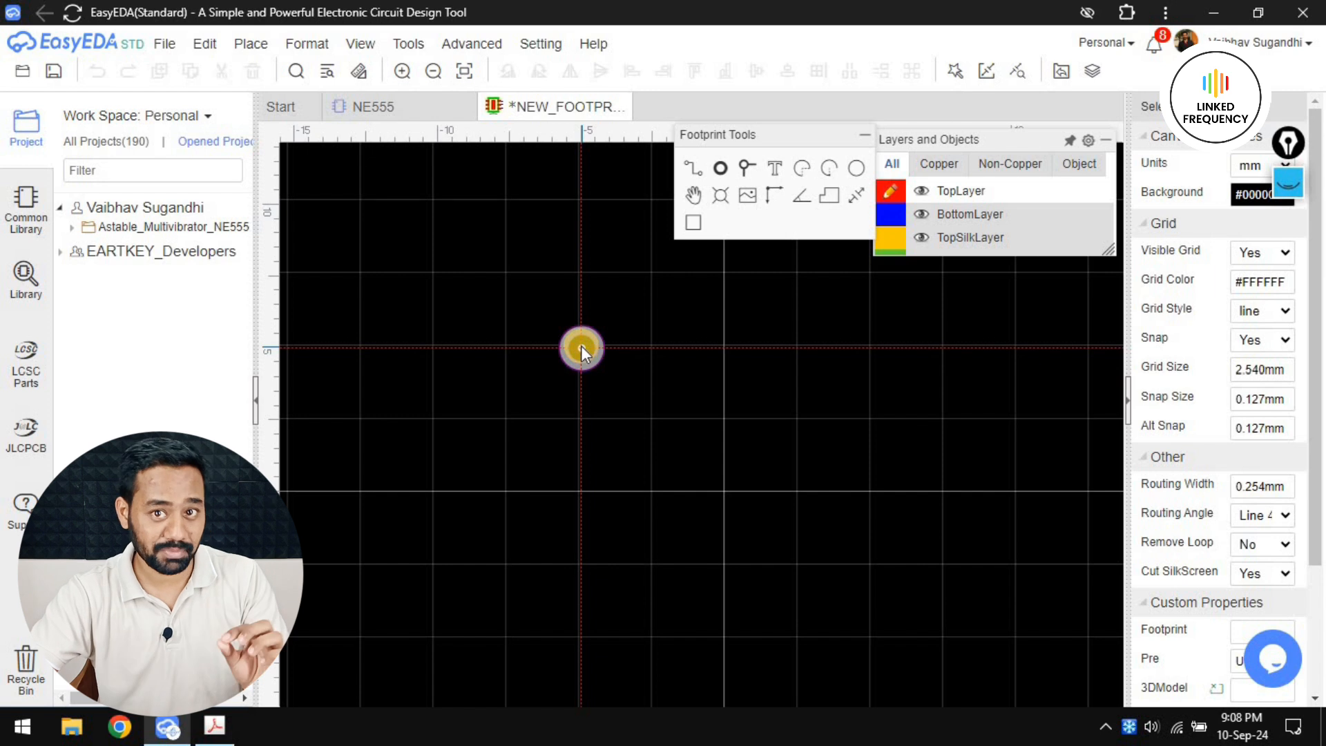
pyautogui.click(214, 726)
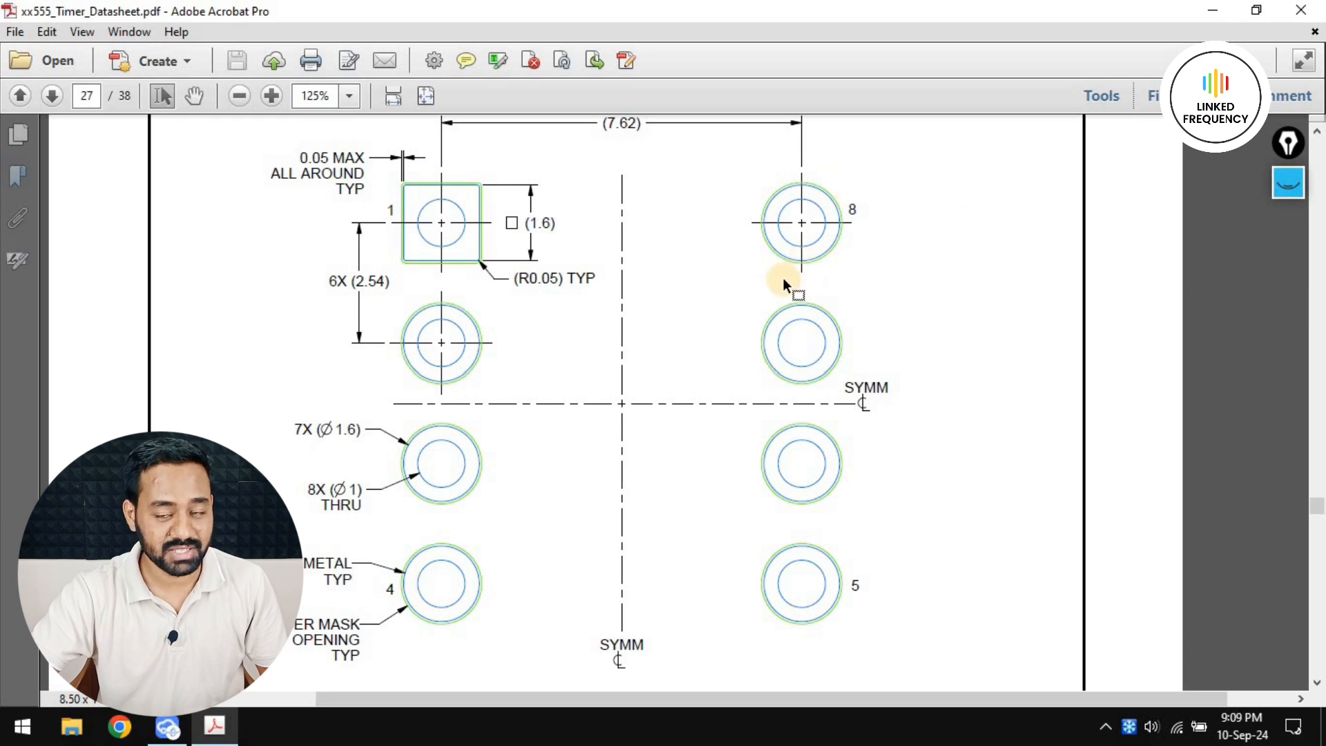
pyautogui.hotkey('alt', 'Tab')
pyautogui.click(603, 356)
pyautogui.click(600, 425)
pyautogui.click(597, 531)
pyautogui.click(600, 610)
pyautogui.click(840, 608)
pyautogui.click(833, 534)
pyautogui.click(840, 443)
pyautogui.click(837, 358)
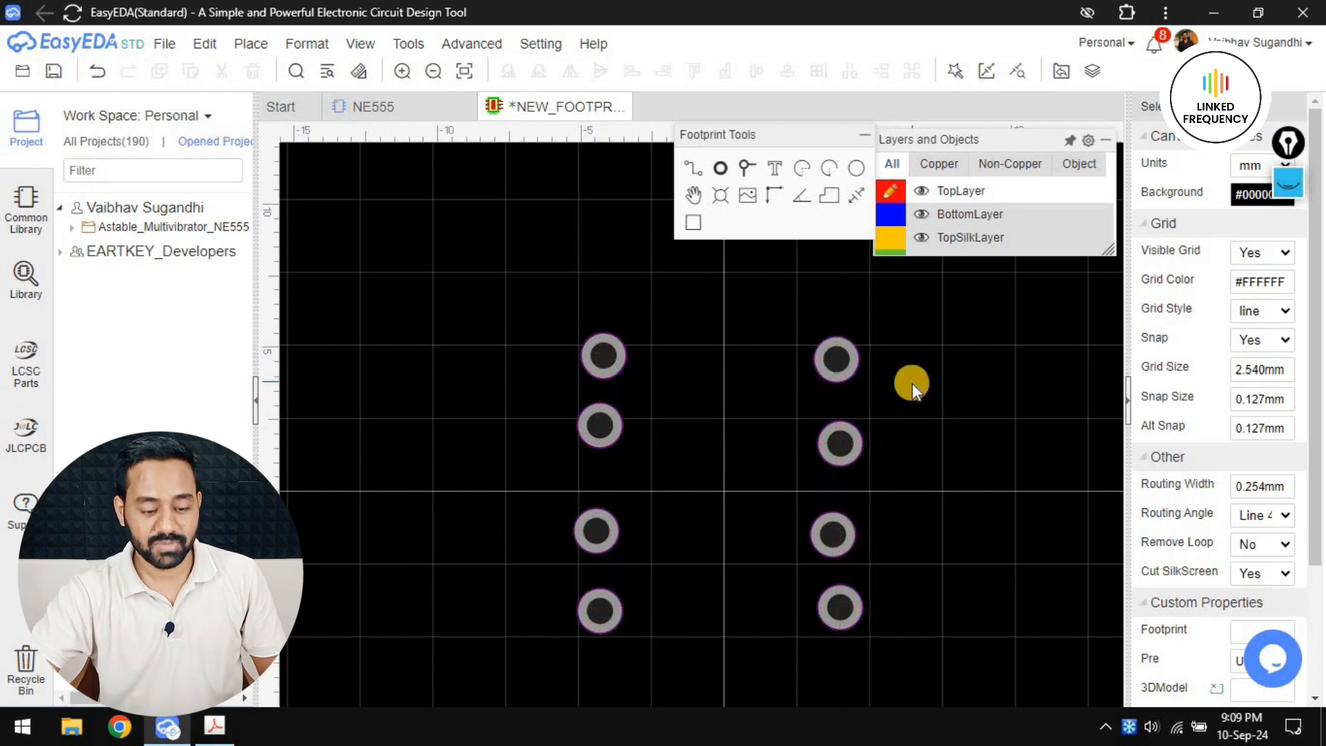
# Look up the pad diameter in the datasheet, and set the width and height of all eight pads to 1.6 mm
pyautogui.hotkey('alt', 'Tab')
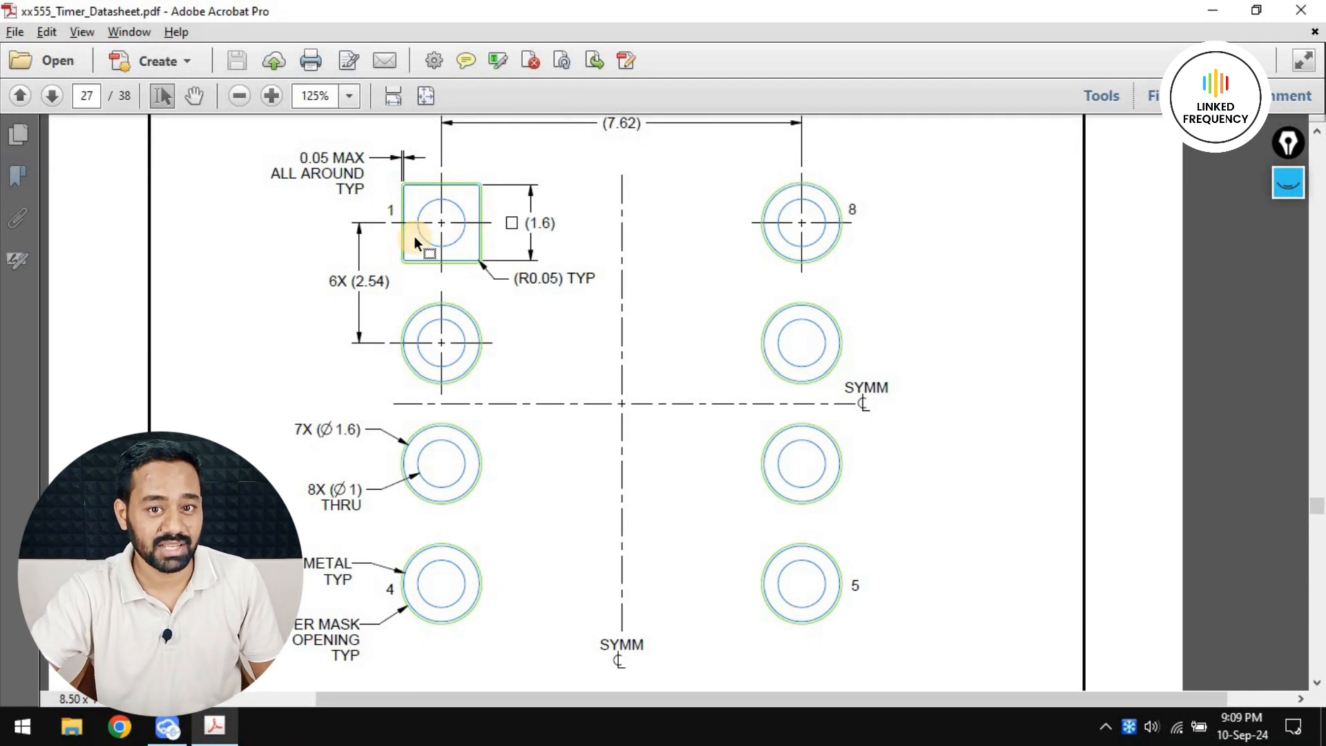
pyautogui.doubleClick(357, 436)
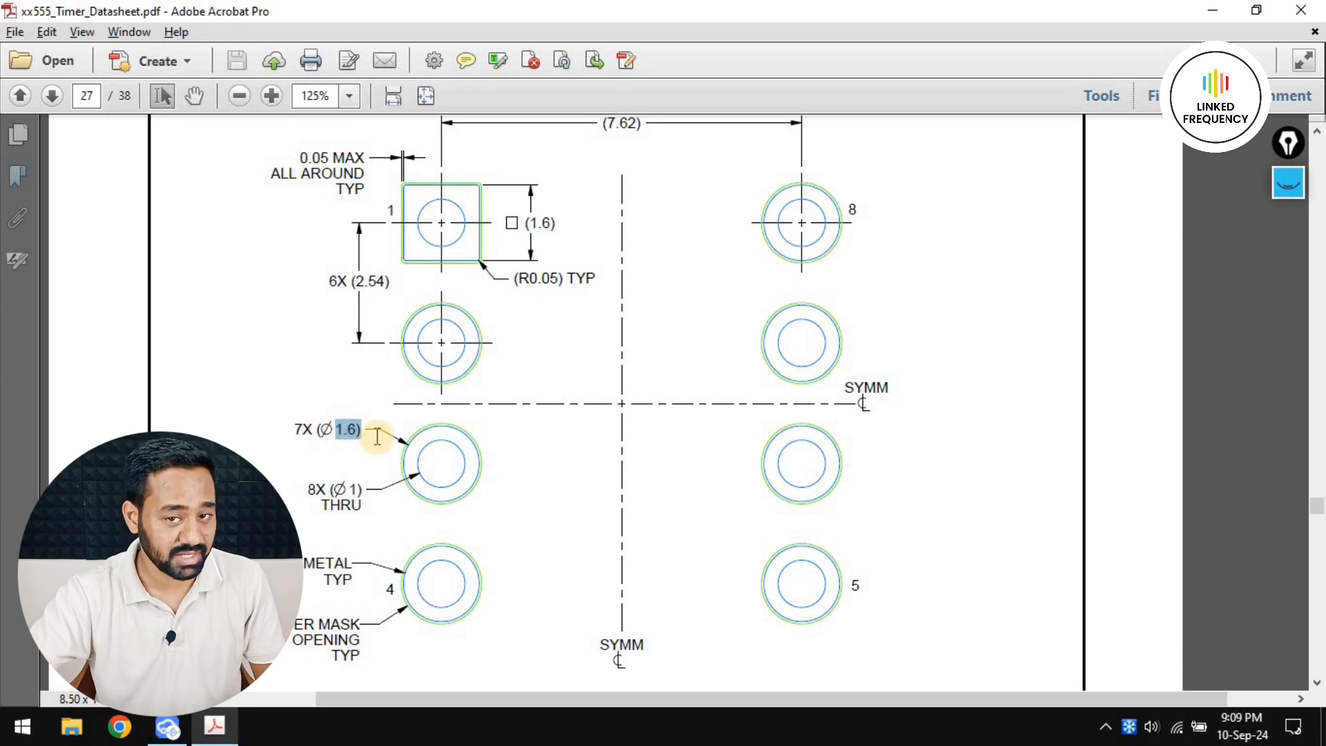
pyautogui.hotkey('alt', 'Tab')
pyautogui.click(599, 354)
pyautogui.press('Escape')
pyautogui.moveTo(521, 283); pyautogui.dragTo(918, 673)
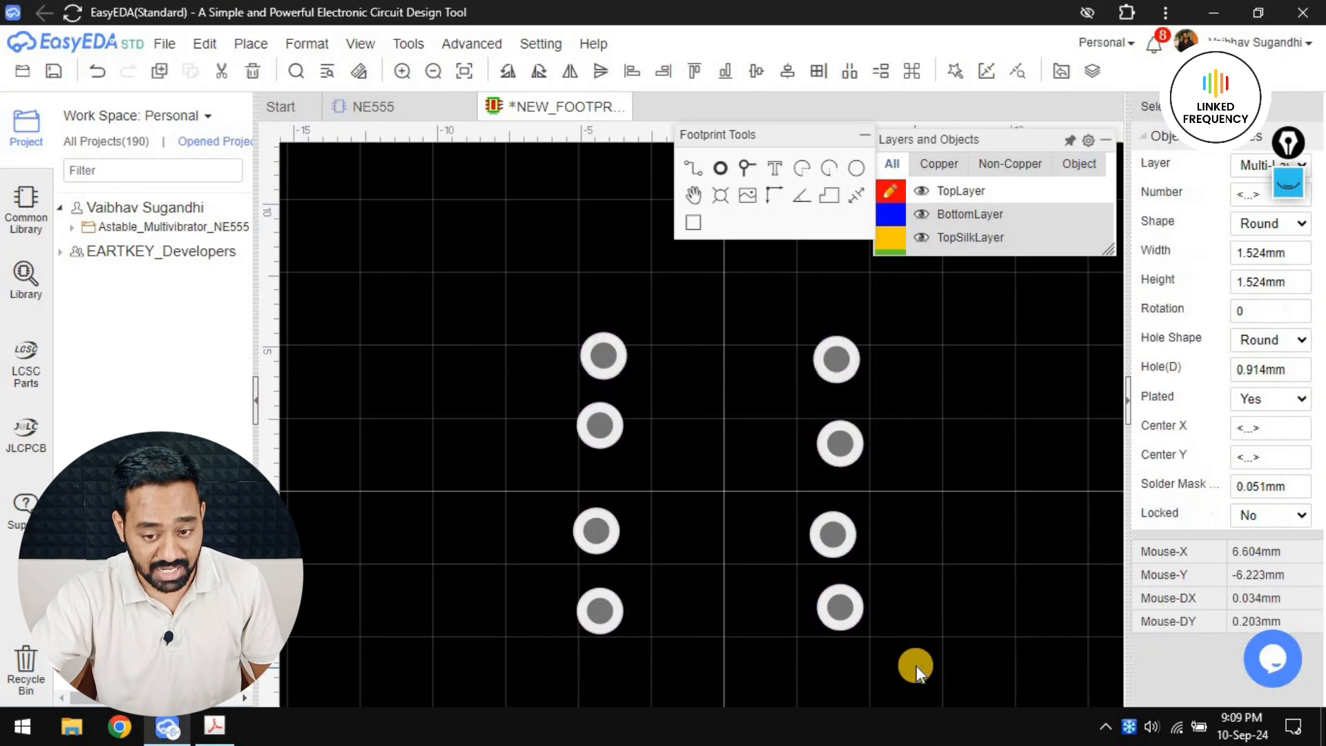
pyautogui.doubleClick(1255, 253)
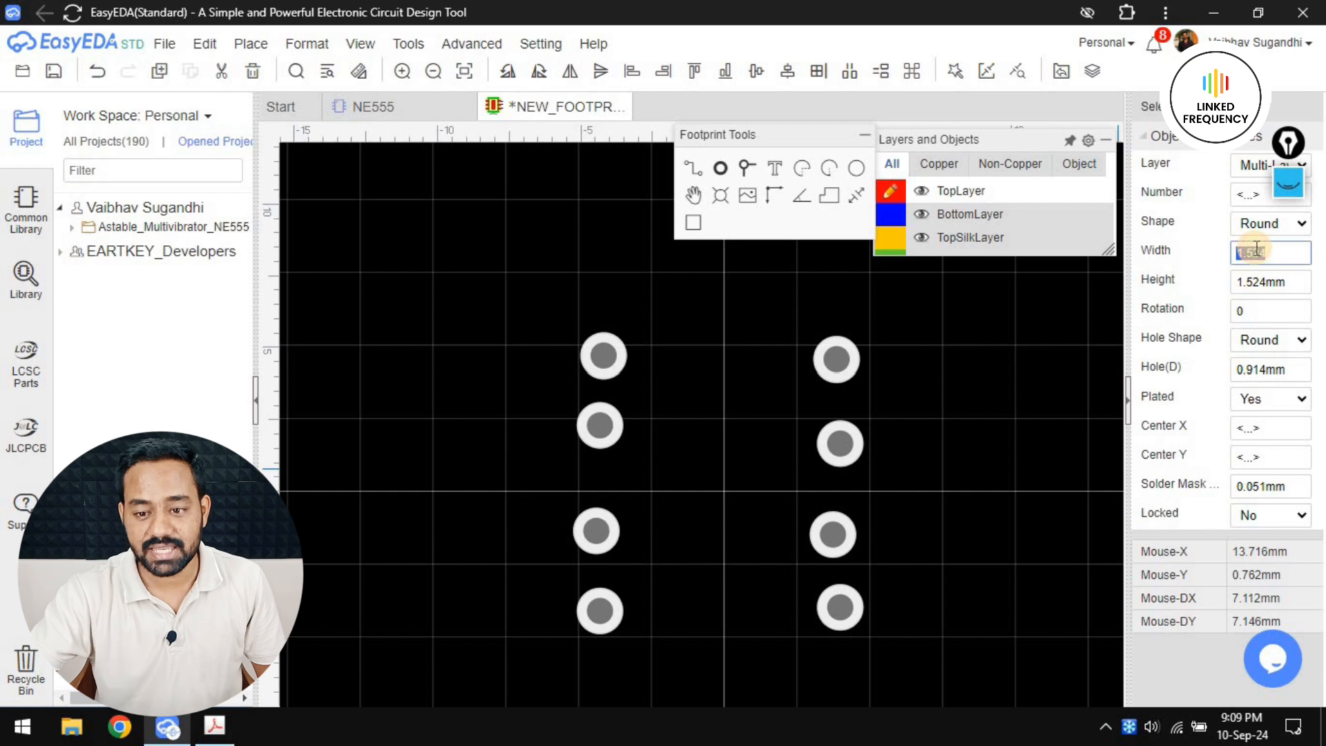
pyautogui.press('Return')
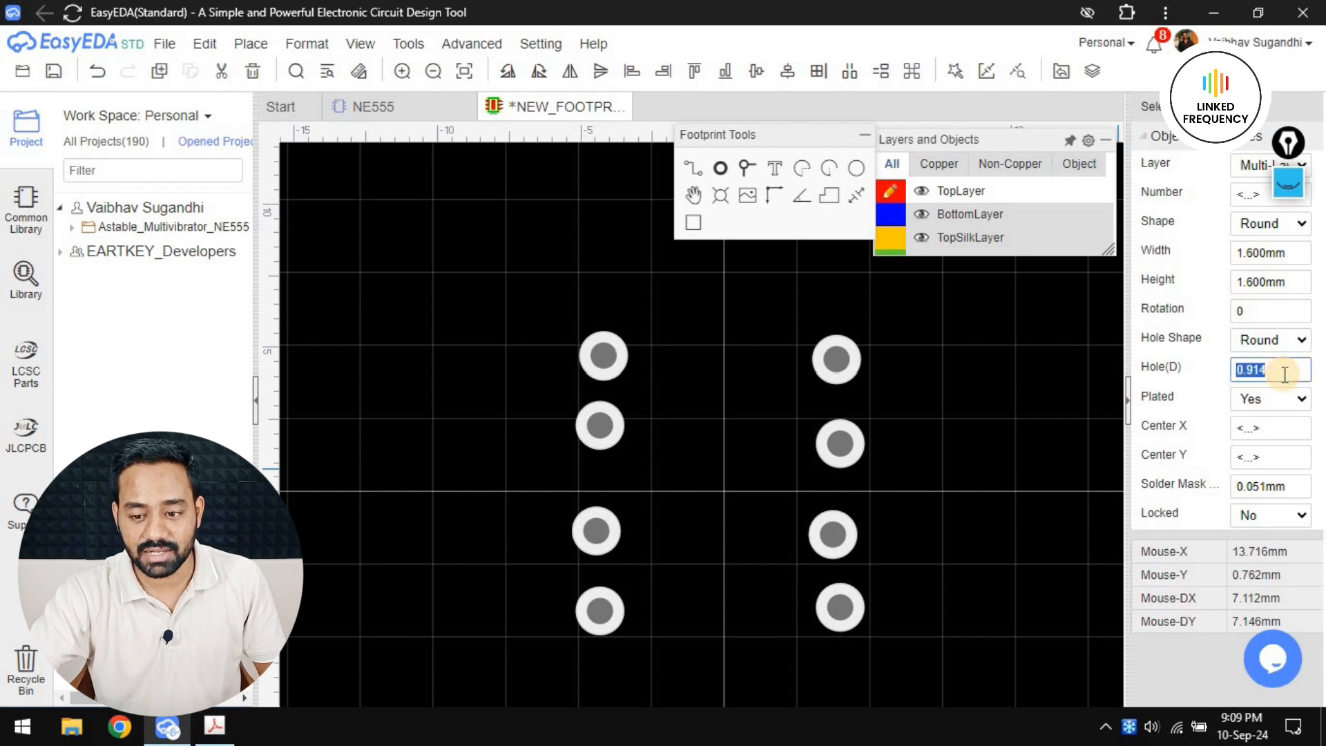
# Check the through-hole size in the datasheet, and set the hole diameter of all eight pads to 1 mm
pyautogui.hotkey('alt', 'Tab')
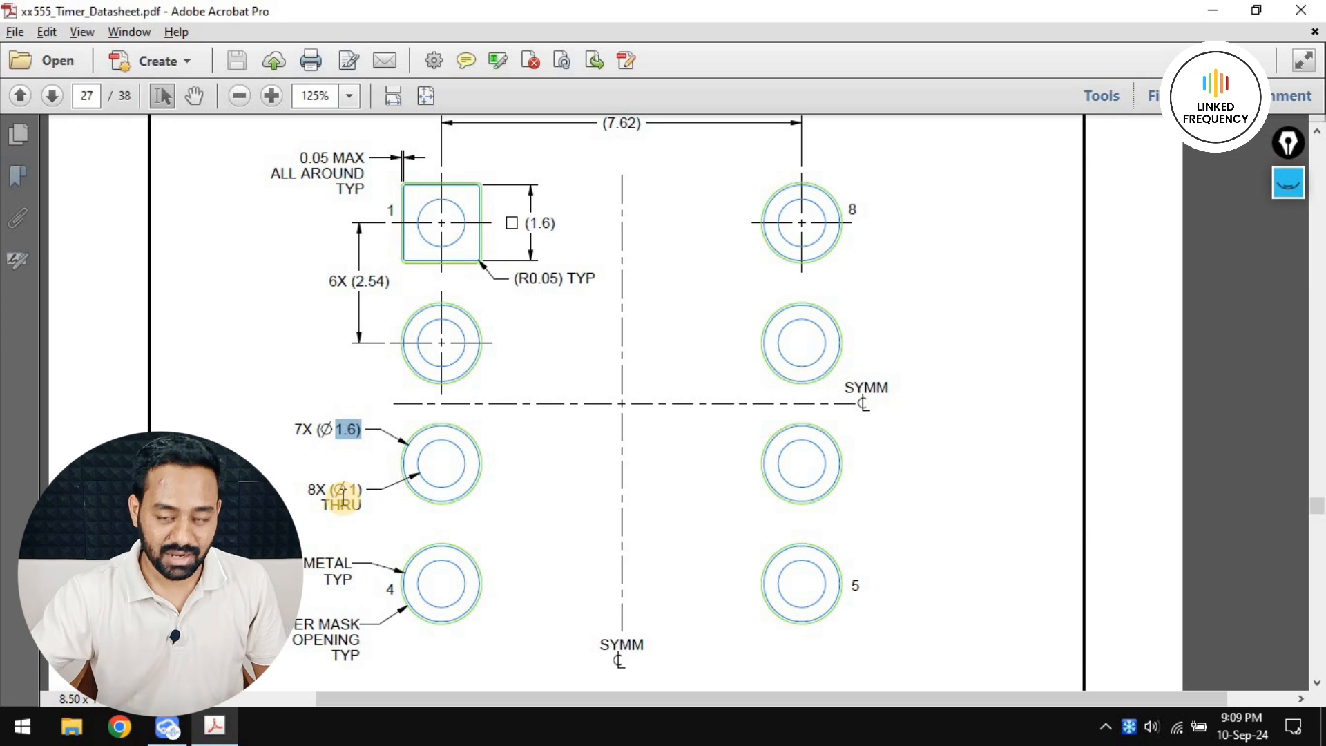
pyautogui.hotkey('alt', 'Tab')
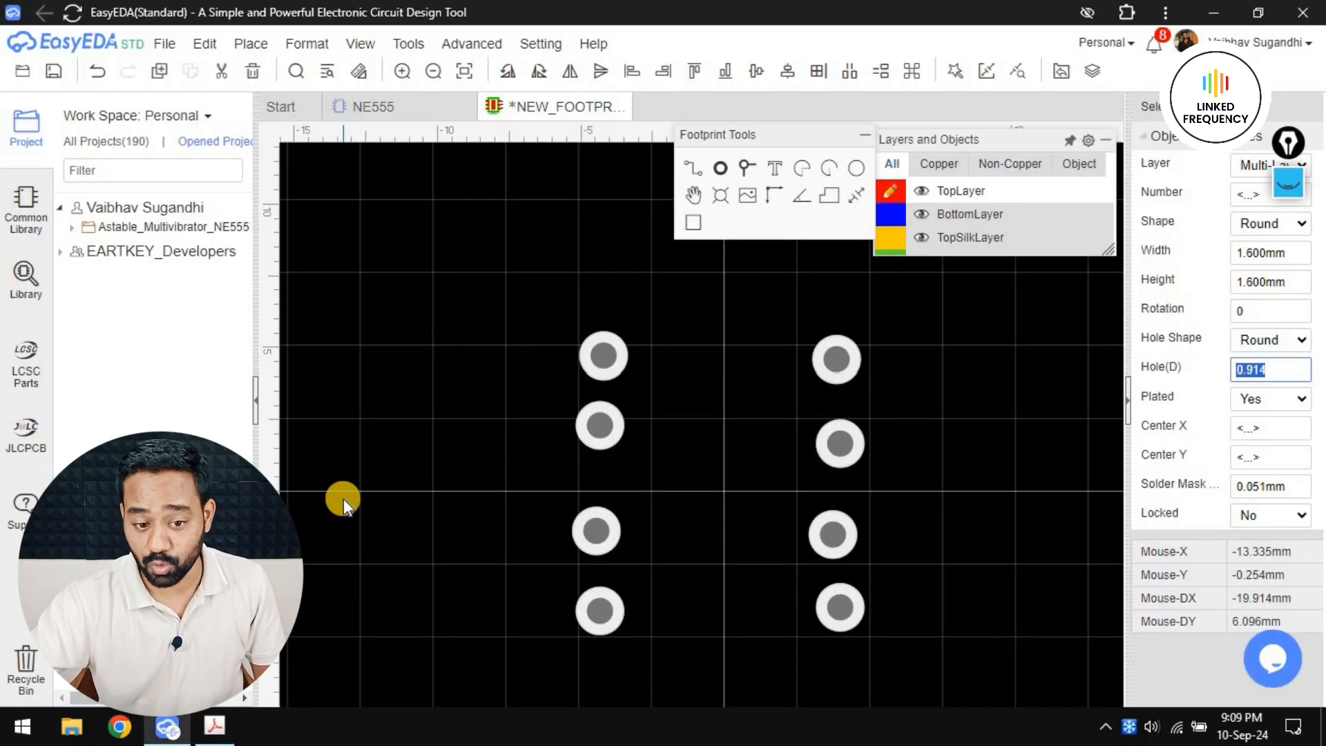
pyautogui.write('1')
pyautogui.press('Return')
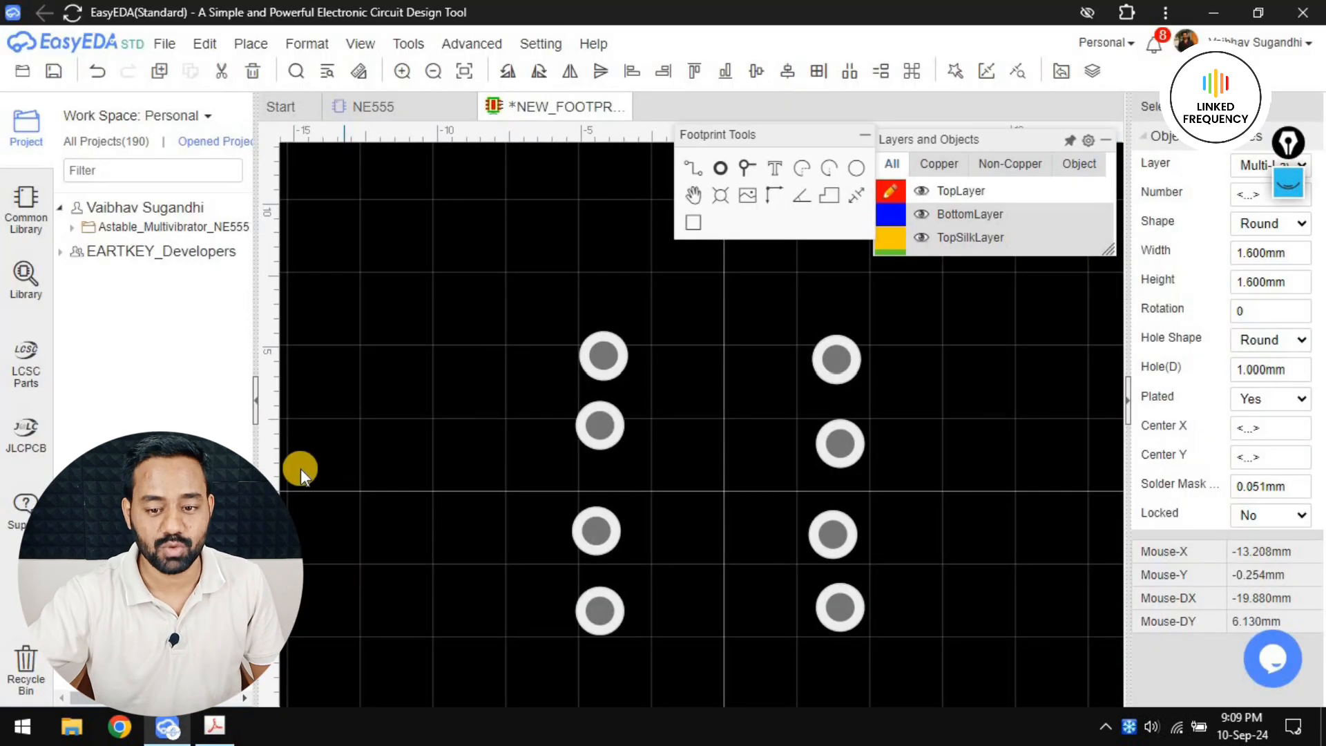
# Change the shape of pad 1 to Rectangle
pyautogui.click(553, 342)
pyautogui.click(587, 343)
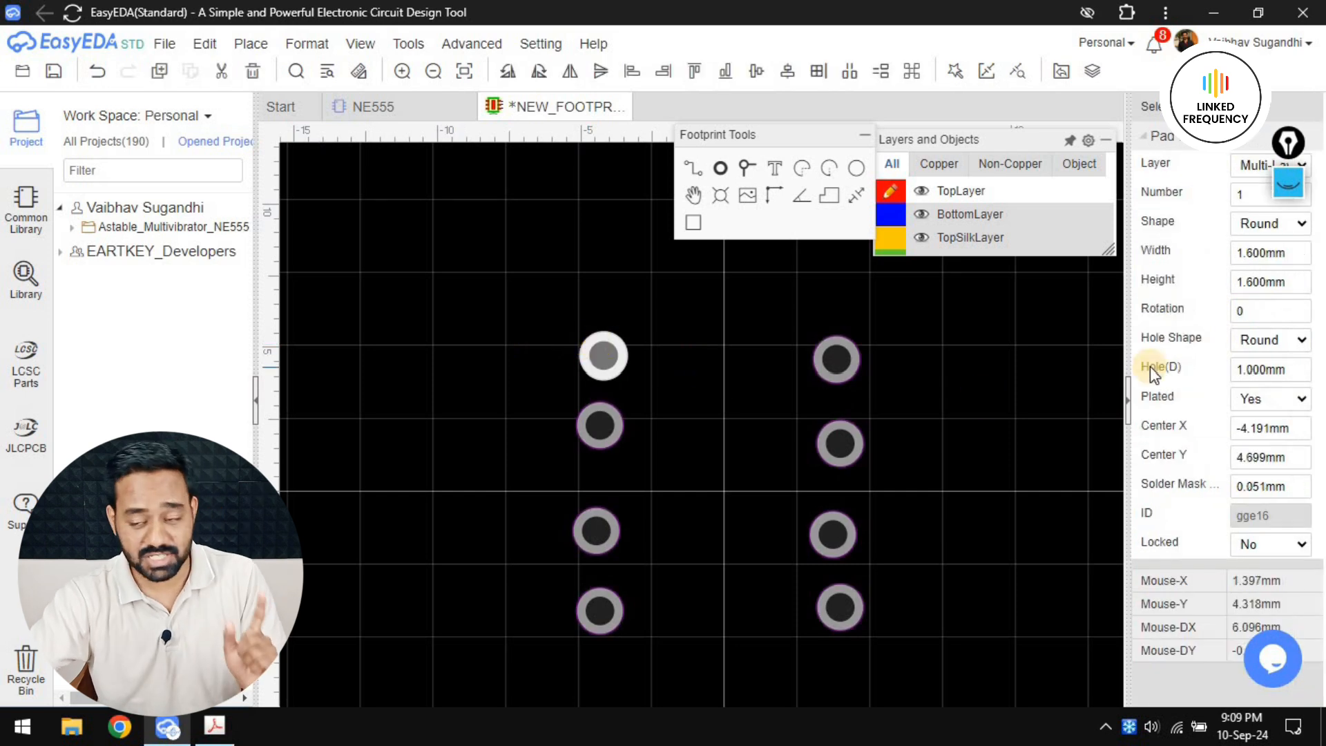
pyautogui.click(1271, 227)
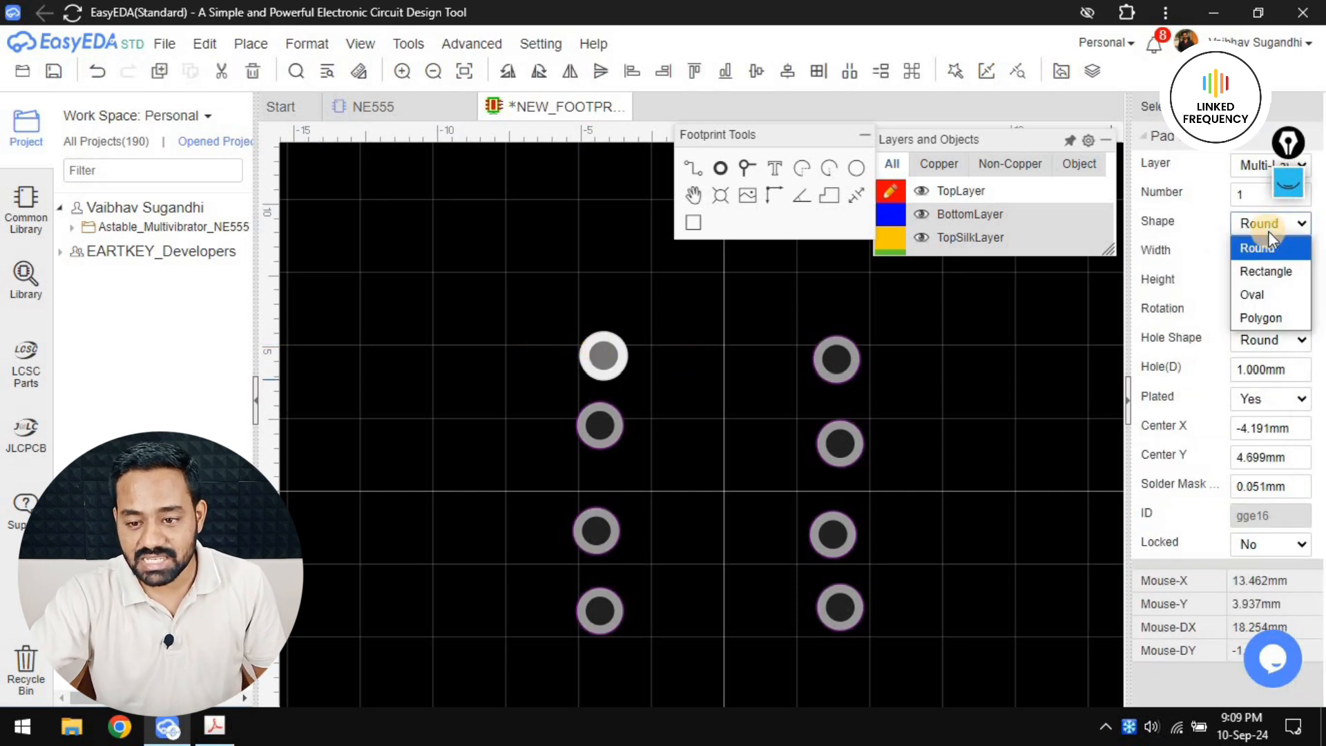
pyautogui.click(1270, 270)
pyautogui.click(645, 375)
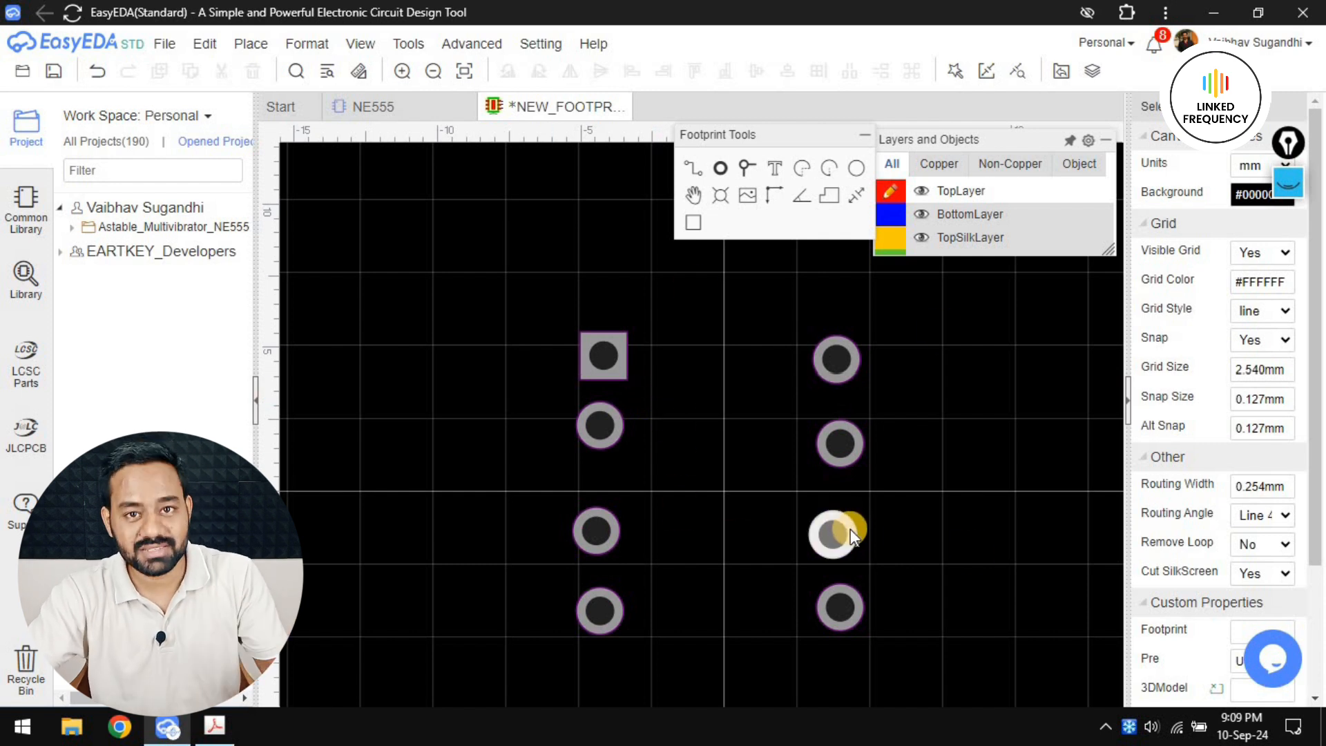
# Position pad 7 at Center X 3.81 mm and Center Y 1.27 mm
pyautogui.click(838, 444)
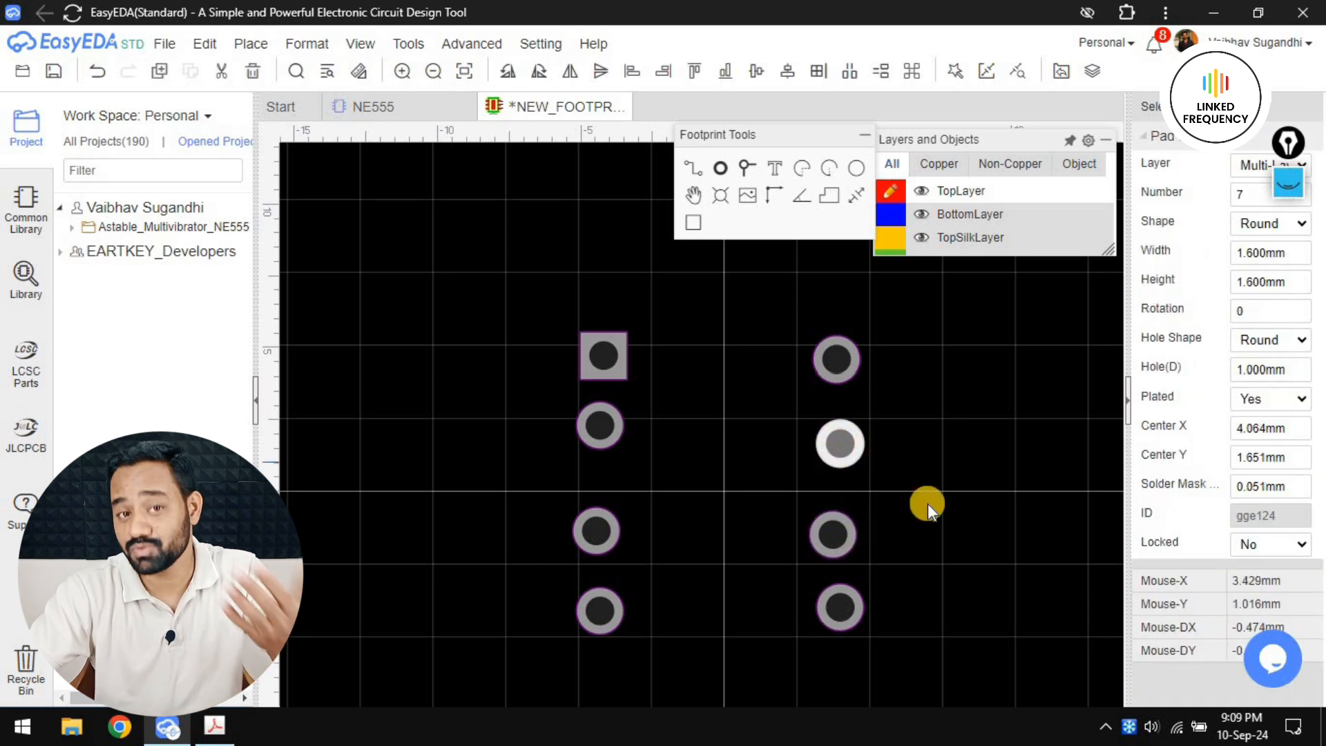
pyautogui.click(1275, 432)
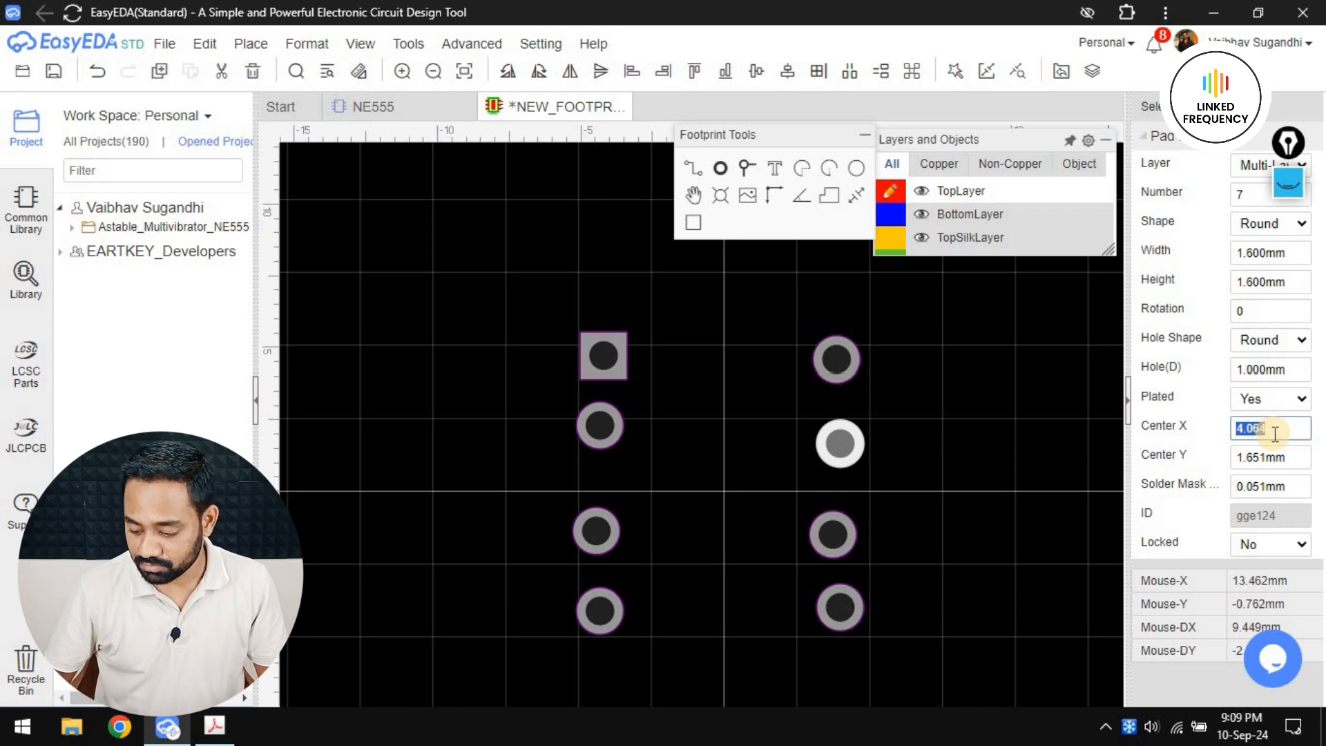
pyautogui.press('Return')
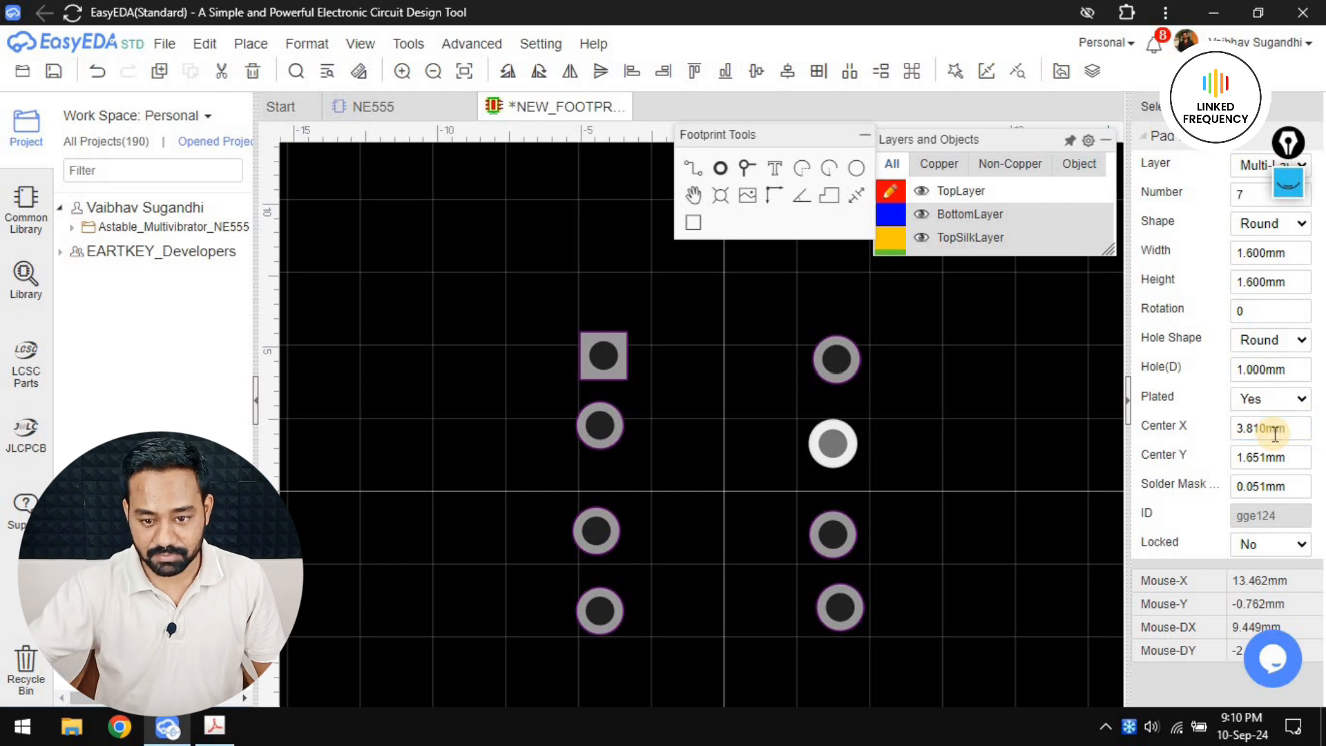
pyautogui.click(1255, 458)
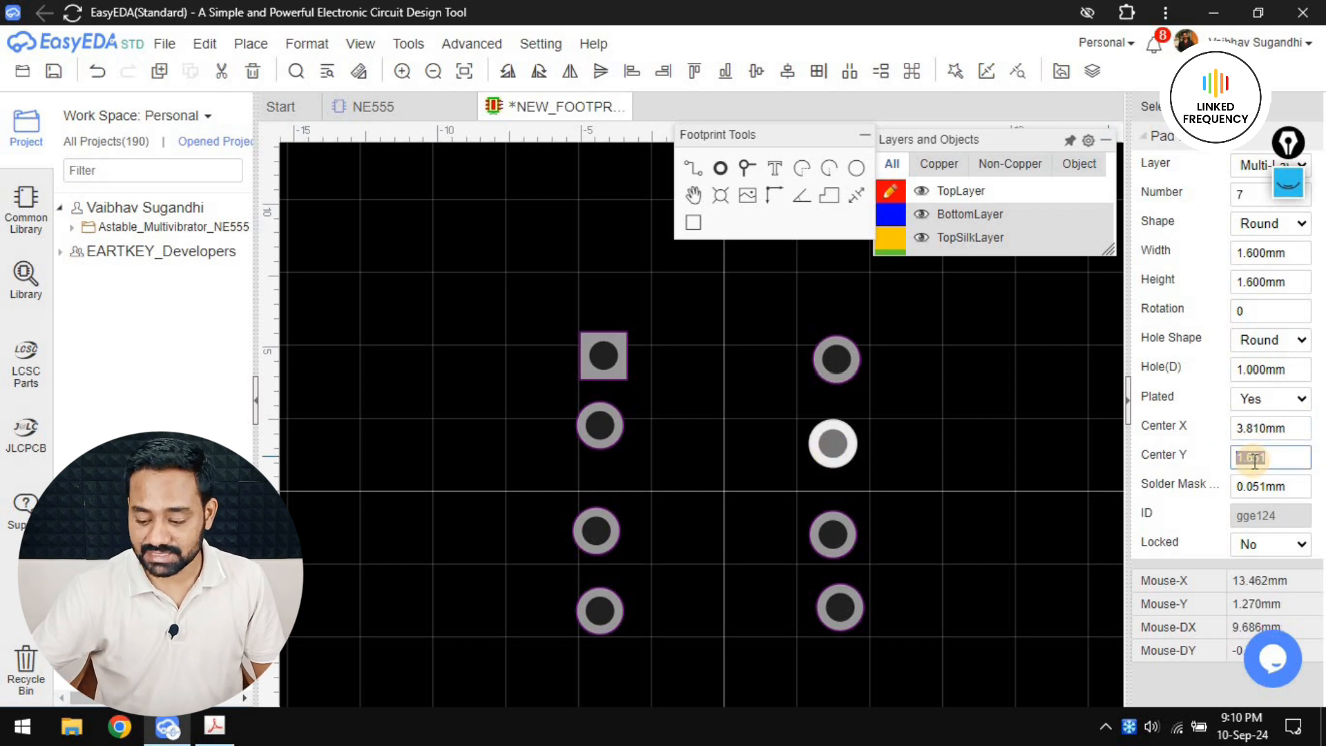
pyautogui.press('Return')
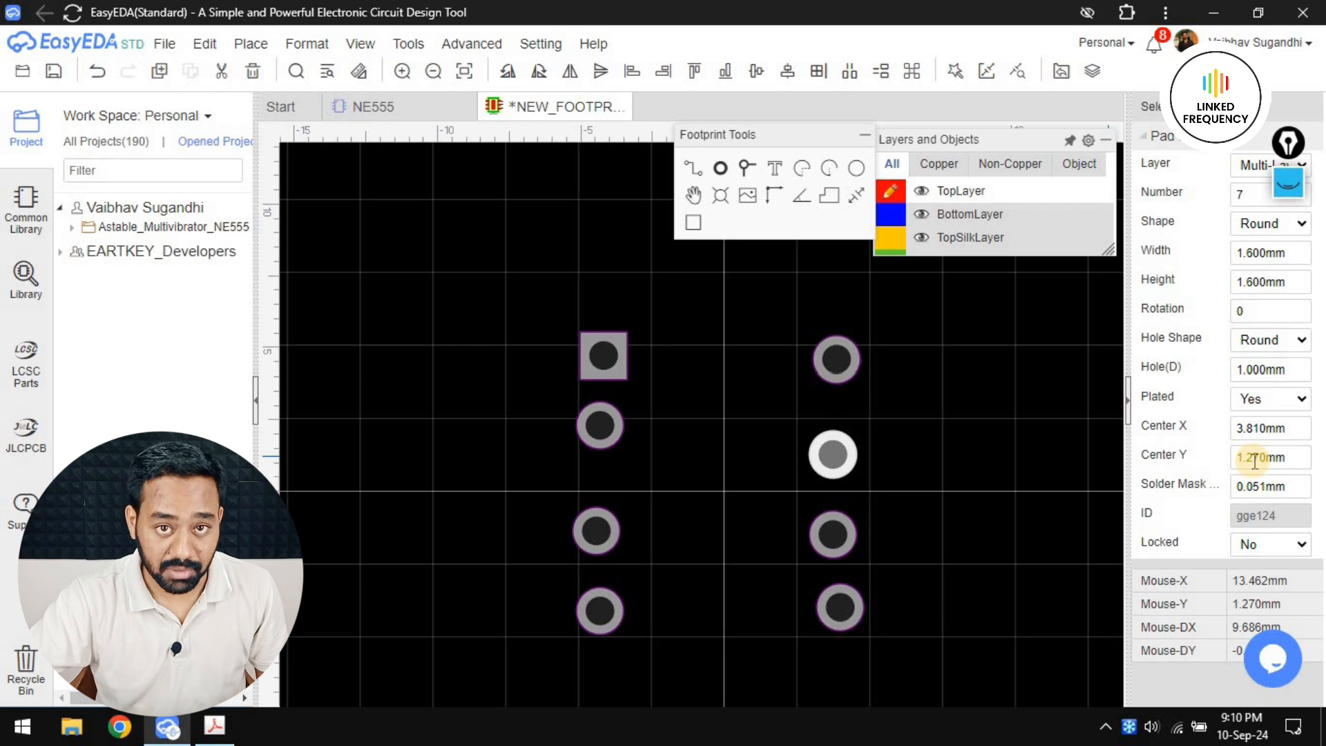
# Position pad 8 at Center X 3.81 mm and Center Y 3.81 mm
pyautogui.click(843, 363)
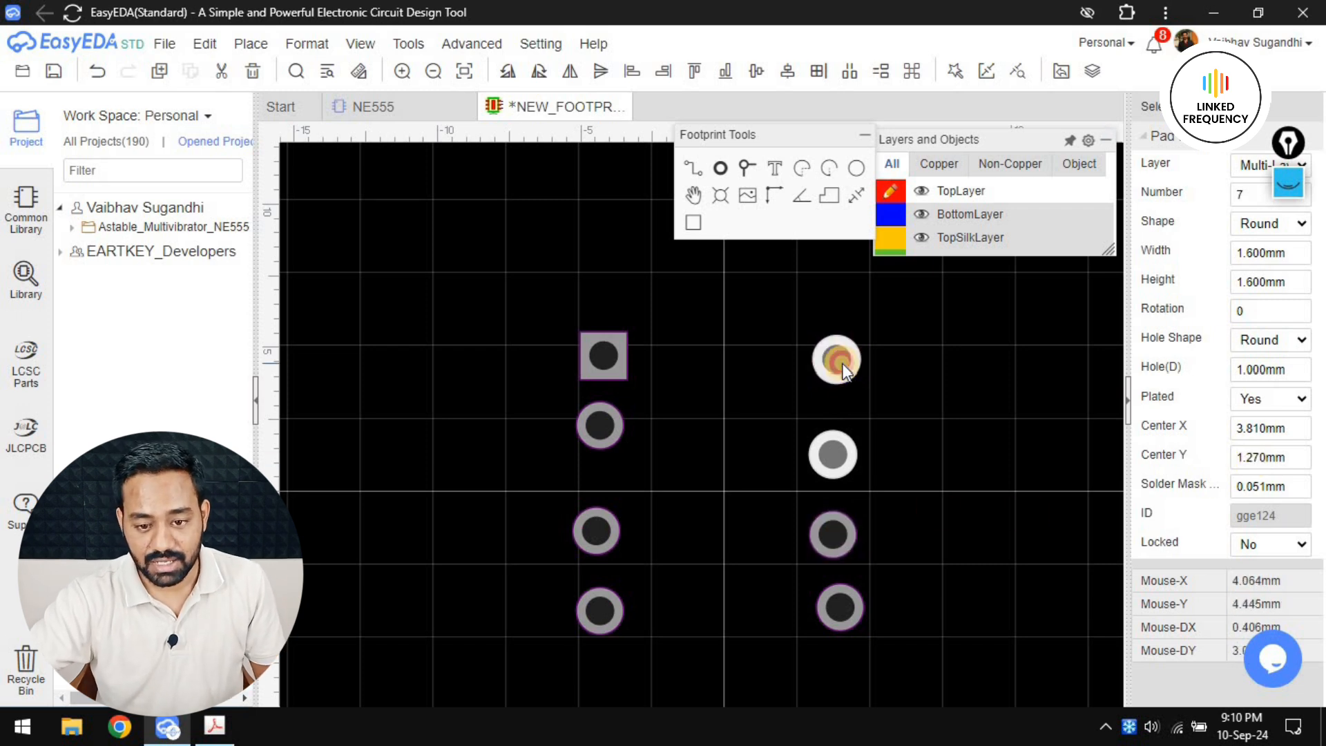
pyautogui.click(1269, 429)
pyautogui.write('3.810')
pyautogui.press('Return')
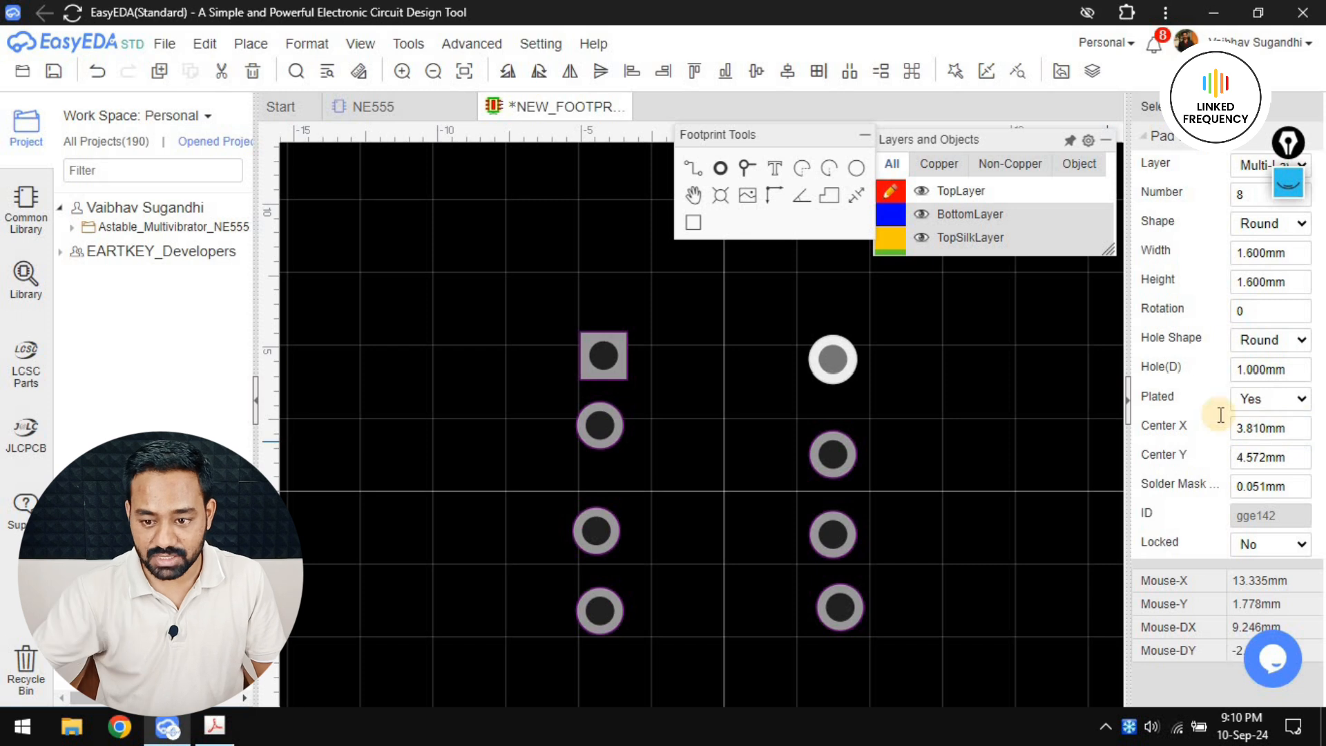
pyautogui.click(1287, 460)
pyautogui.write('3.810')
pyautogui.press('Return')
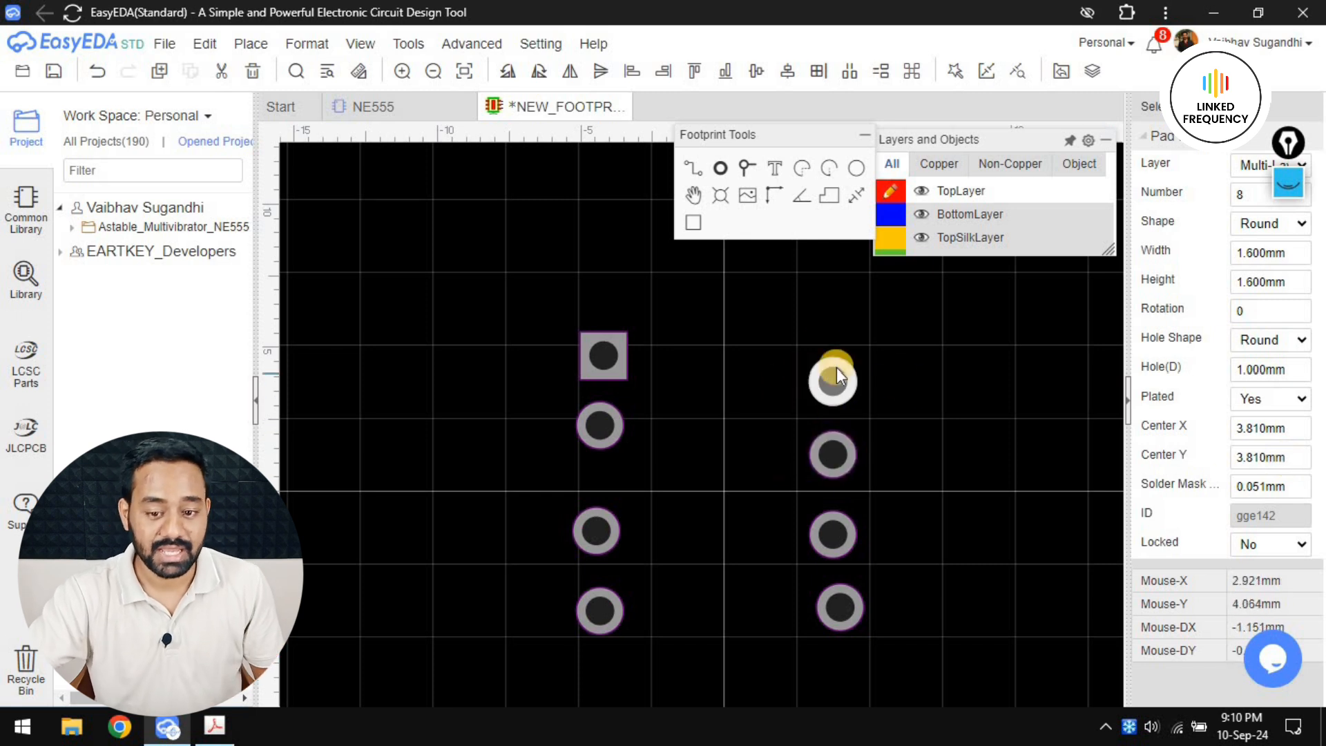
# Position pad 6 at Center X 3.81 mm and Center Y -1.27 mm
pyautogui.click(855, 542)
pyautogui.click(1279, 431)
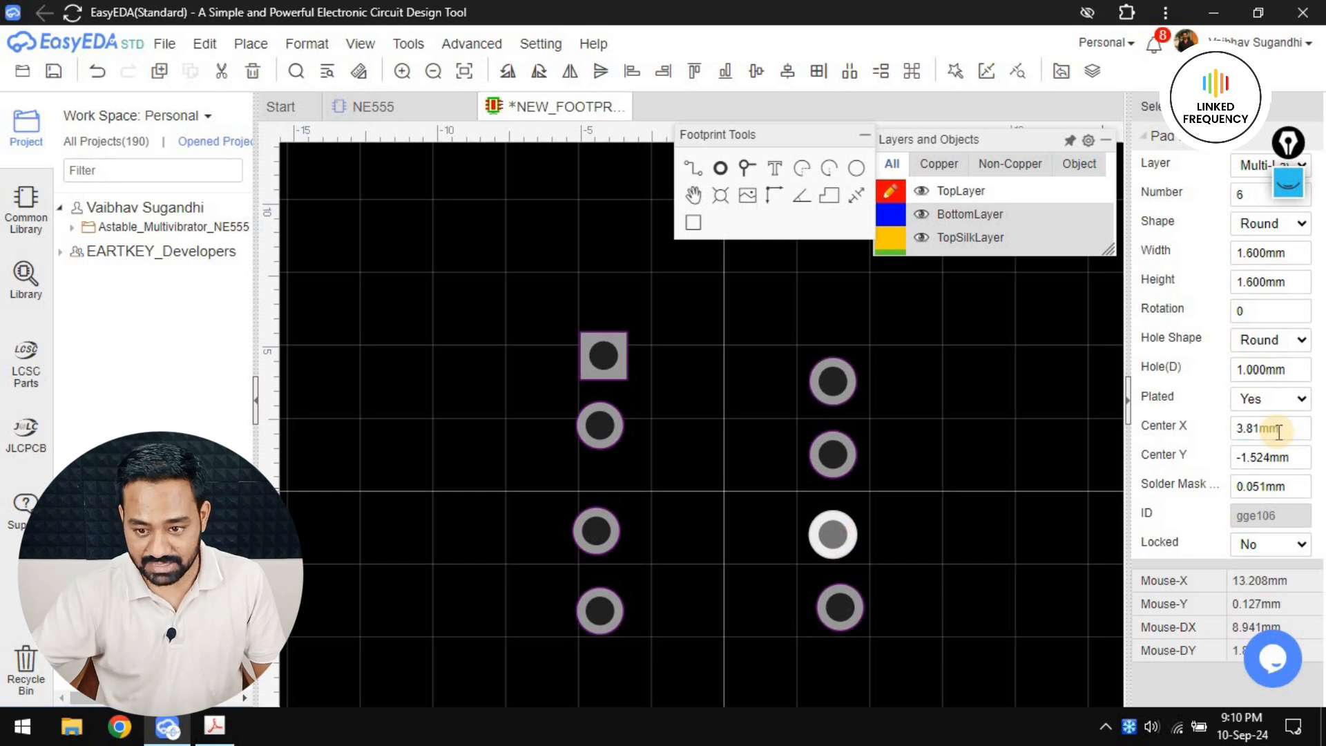
pyautogui.click(1273, 455)
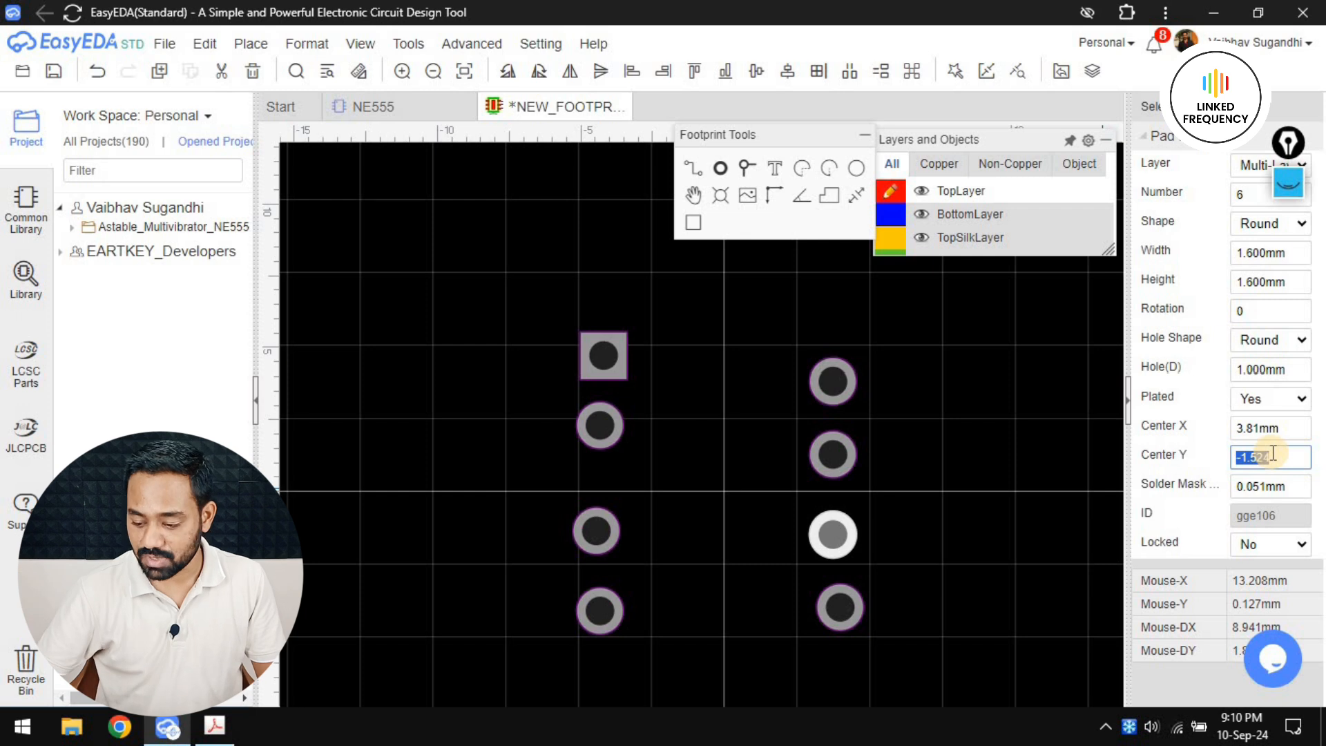
pyautogui.press('Return')
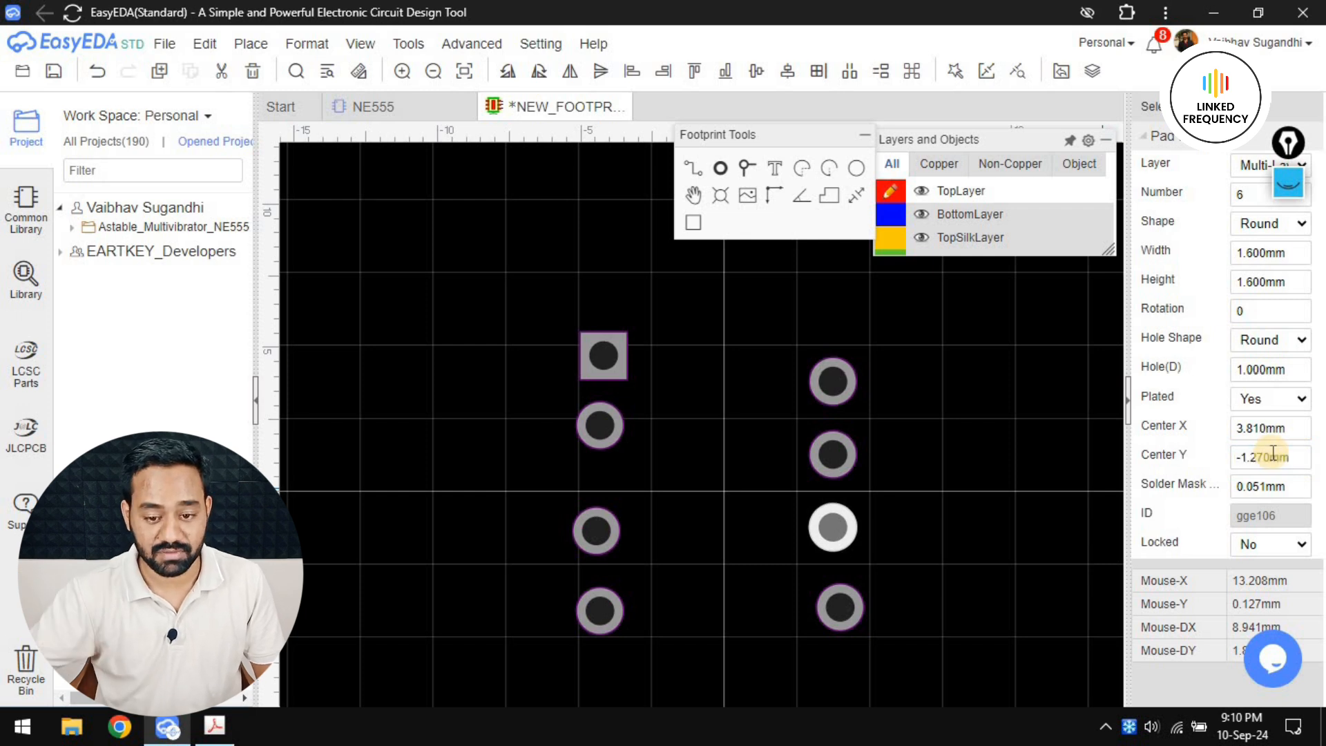
# Position pad 5 at Center X 3.81 mm and Center Y -3.81 mm
pyautogui.click(843, 608)
pyautogui.click(1296, 431)
pyautogui.press('Return')
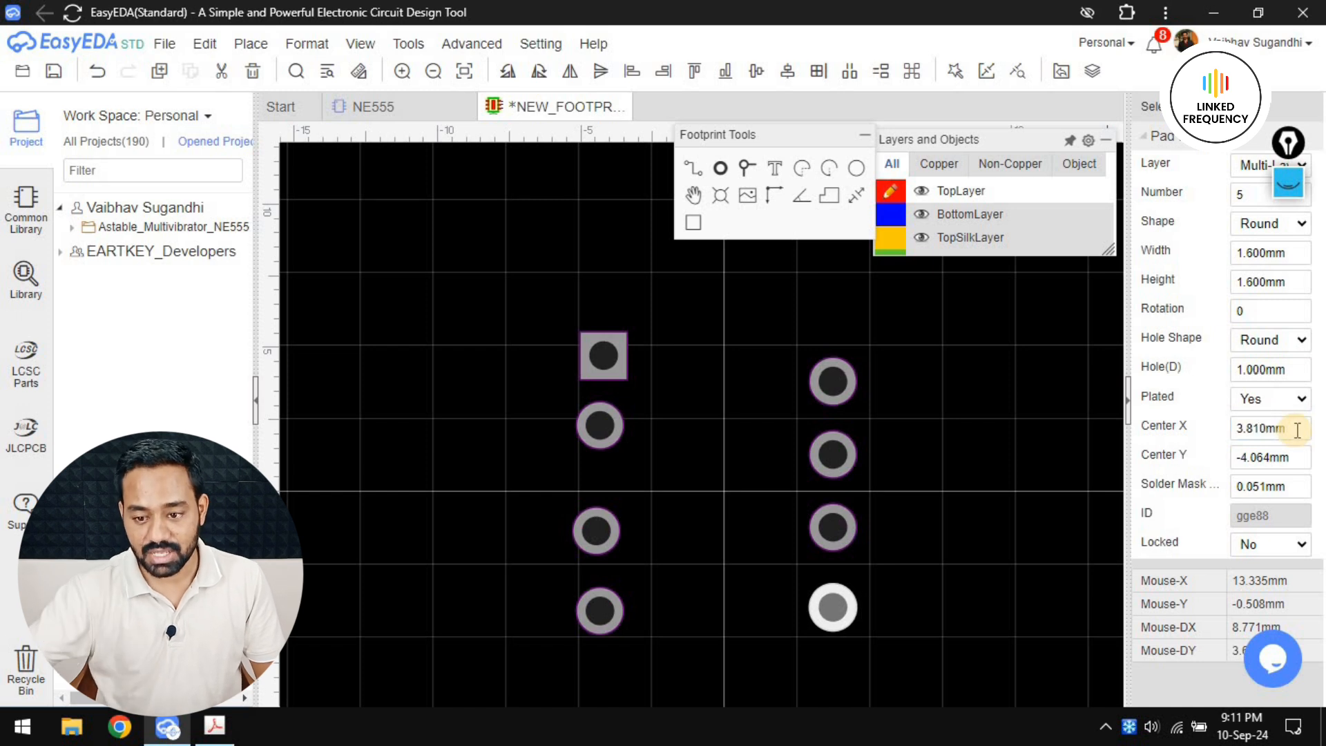
pyautogui.click(1274, 455)
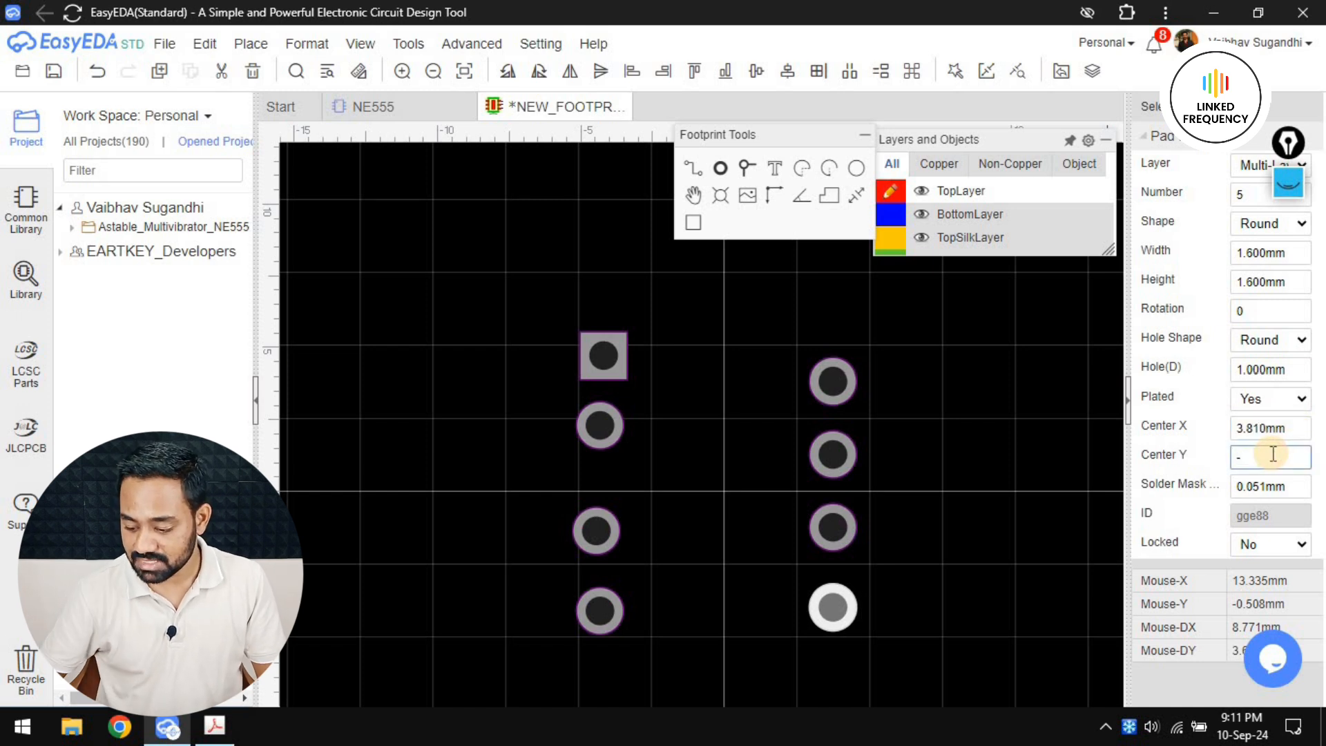
pyautogui.press('Return')
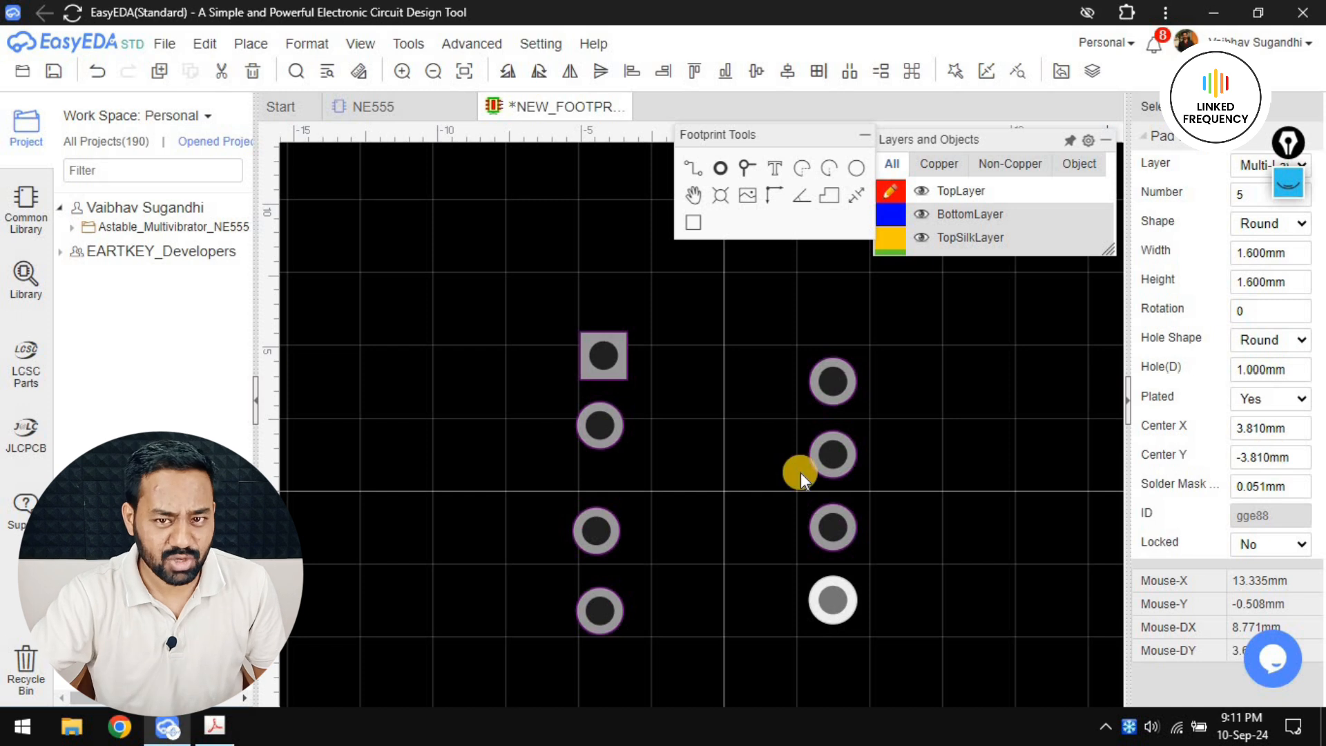
# Align pads 1 to 4 together in one column at Center X -3.81 mm
pyautogui.moveTo(503, 276); pyautogui.dragTo(689, 704)
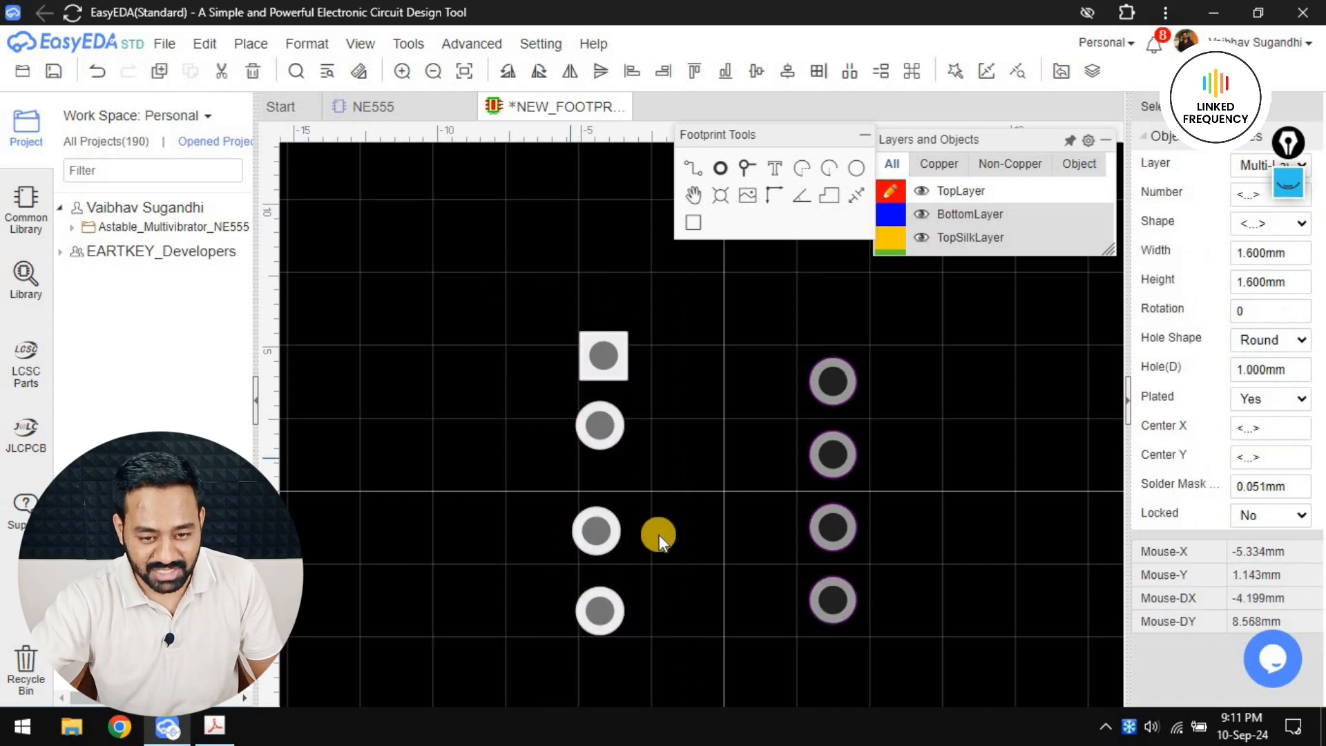
pyautogui.click(1266, 435)
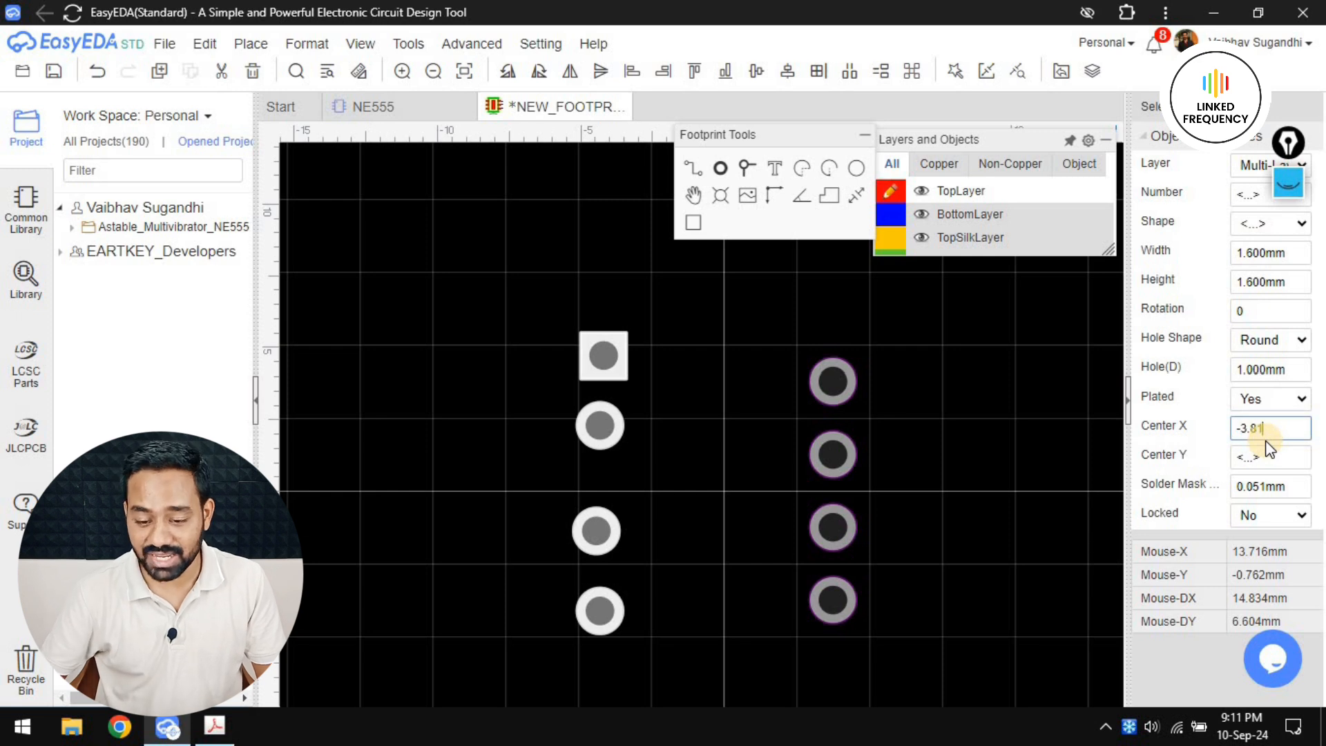
pyautogui.write('-3.81')
pyautogui.press('Return')
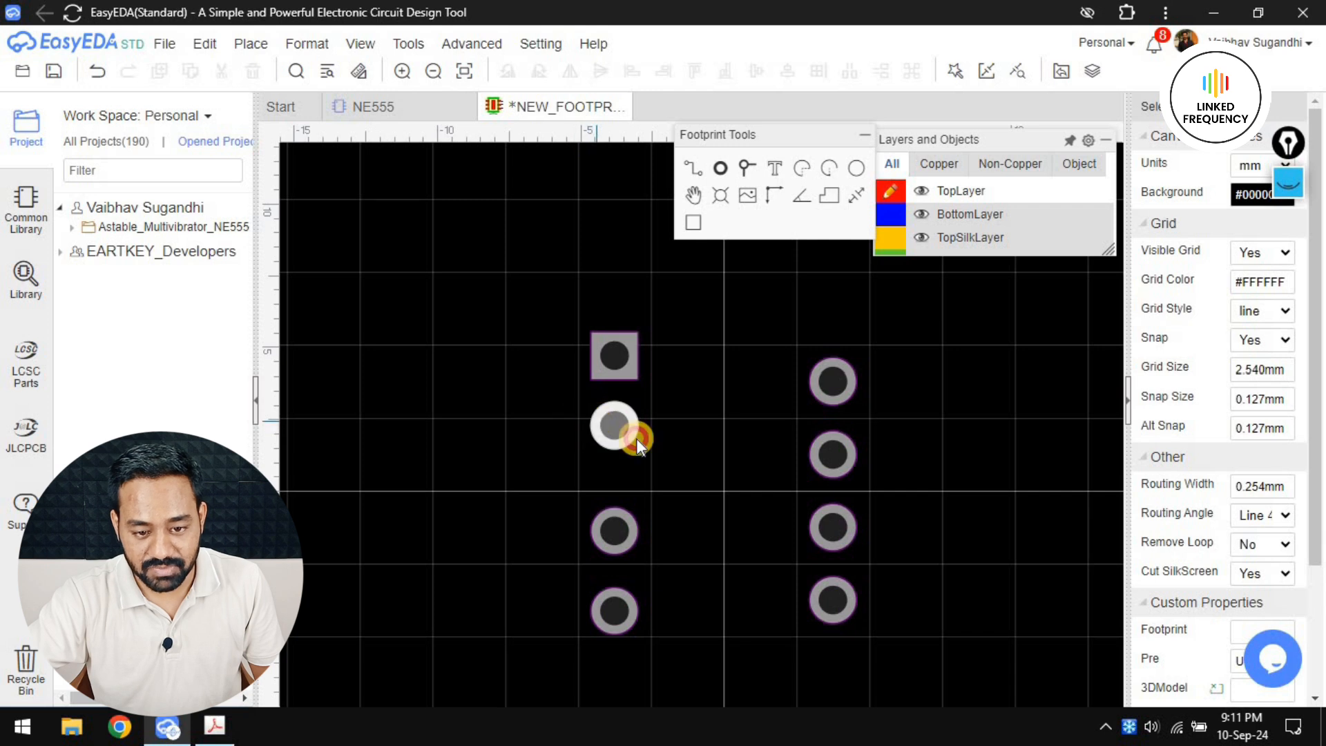
# Set the Center Y of pad 2 to 1.27 mm and of the rectangular pad 1 to 3.81 mm
pyautogui.click(636, 438)
pyautogui.doubleClick(1281, 459)
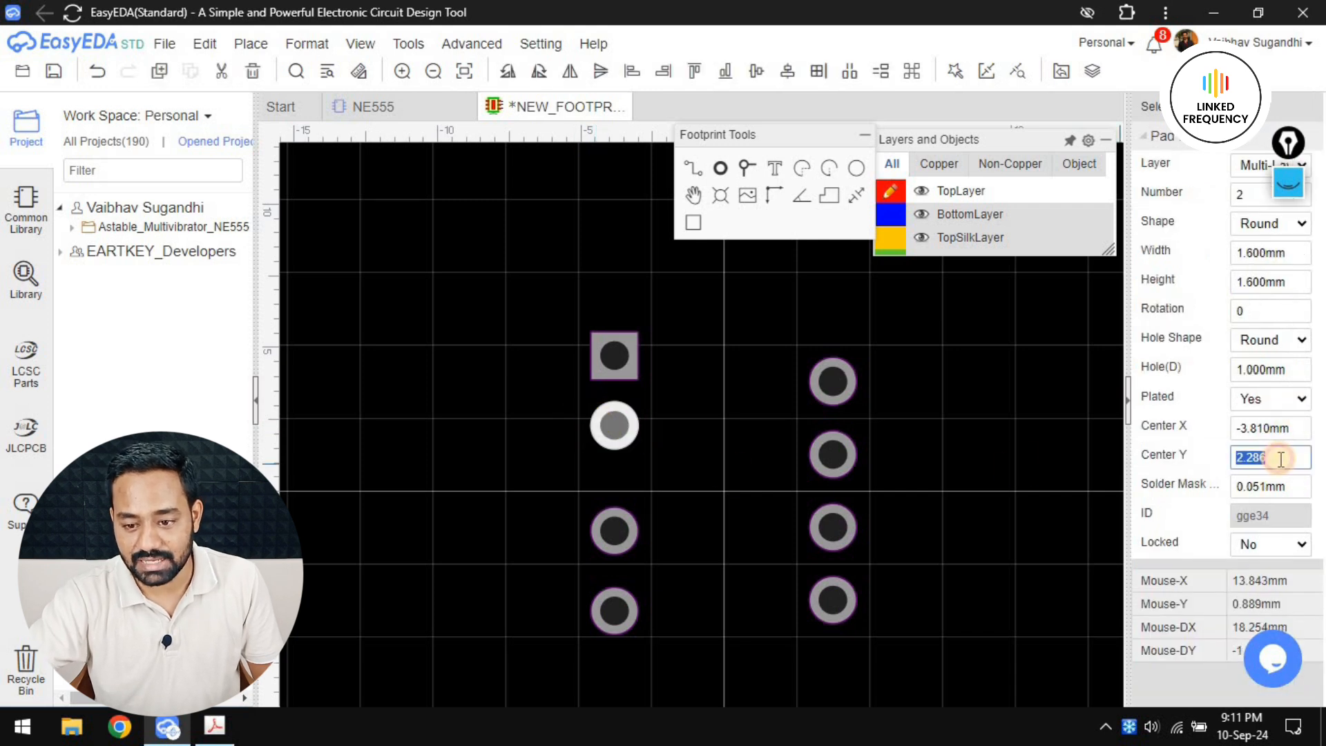
pyautogui.write('1.27')
pyautogui.press('Return')
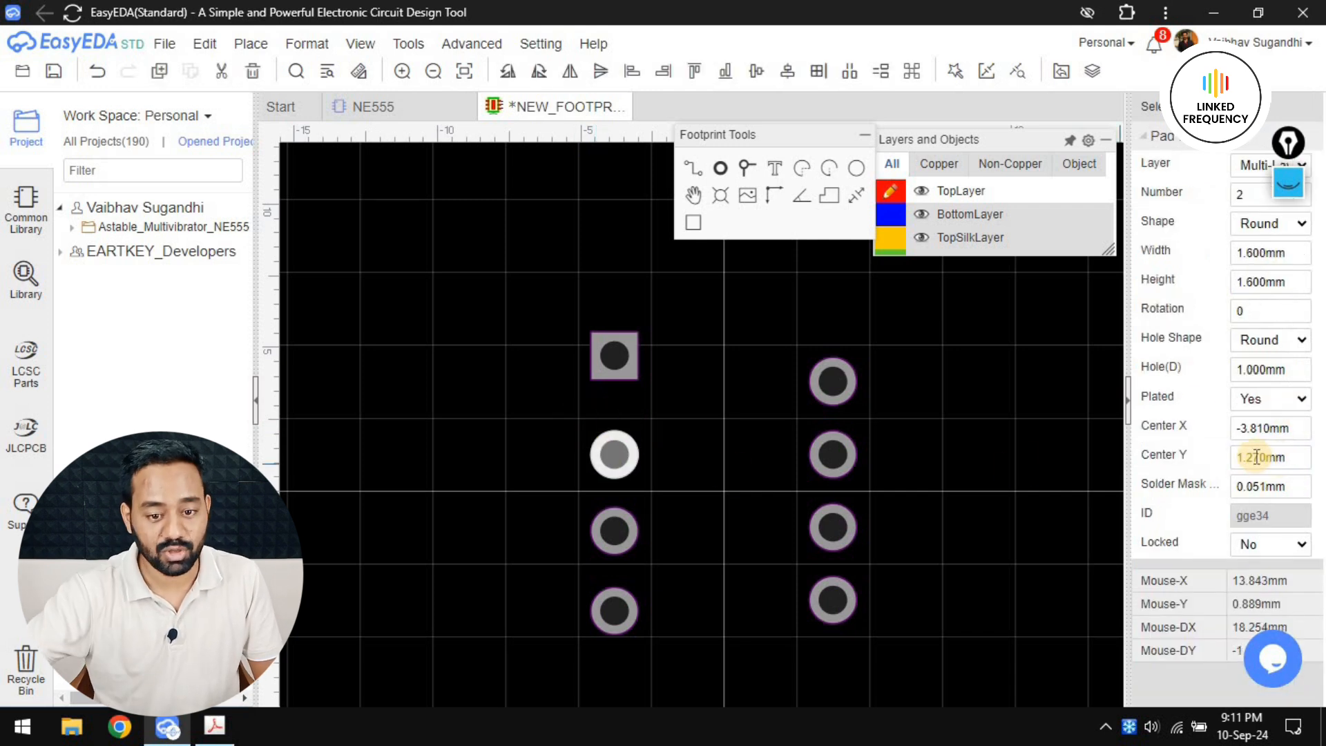
pyautogui.click(614, 356)
pyautogui.doubleClick(1256, 456)
pyautogui.write('3.81')
pyautogui.press('Return')
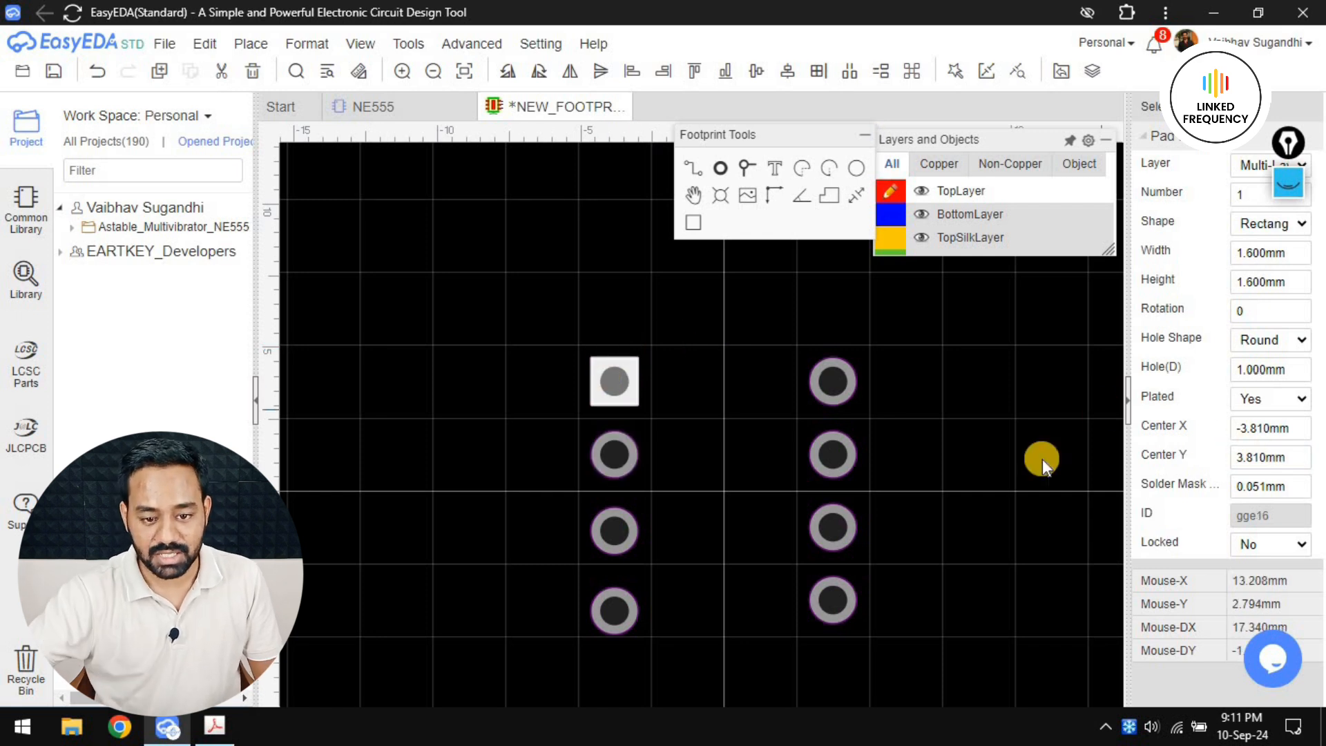
# Set the Center Y of pad 3 to -1.27 mm and of pad 4 to -3.81 mm, then deselect the pads
pyautogui.click(617, 526)
pyautogui.doubleClick(1261, 457)
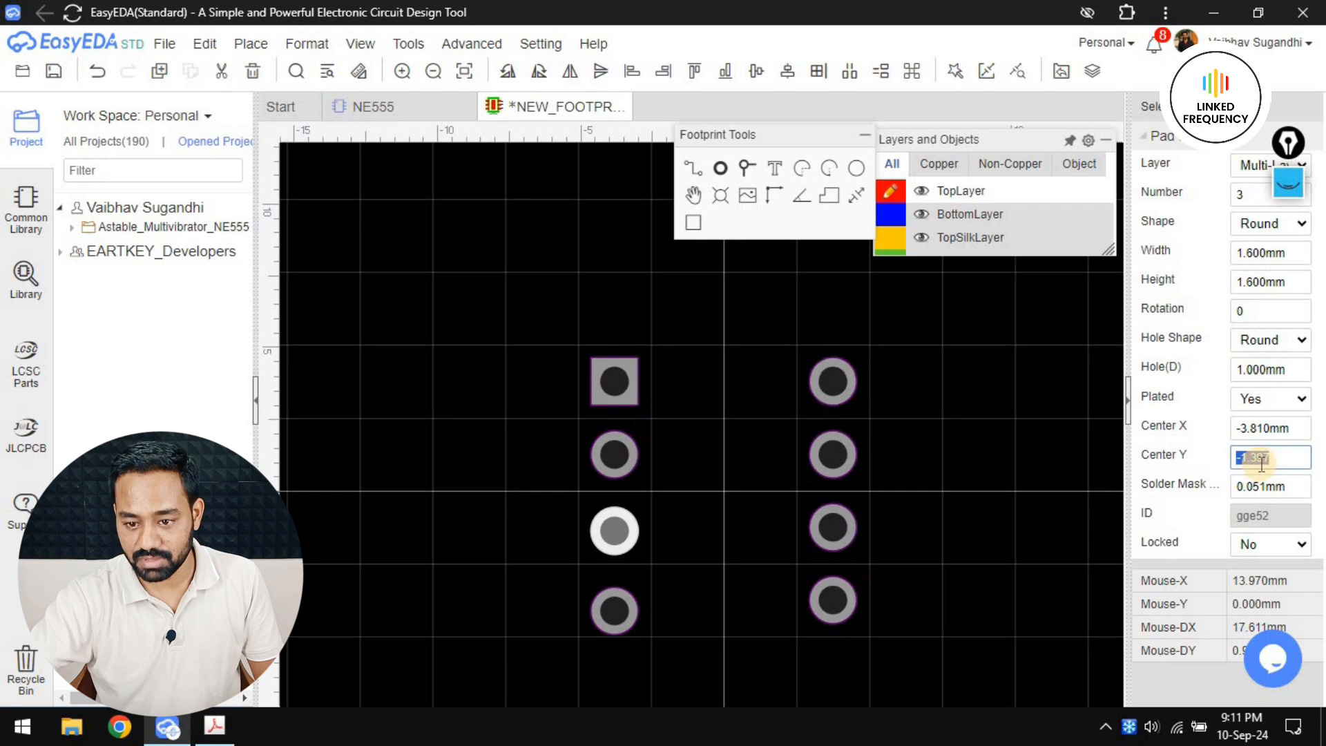
pyautogui.write('-1.27')
pyautogui.press('Return')
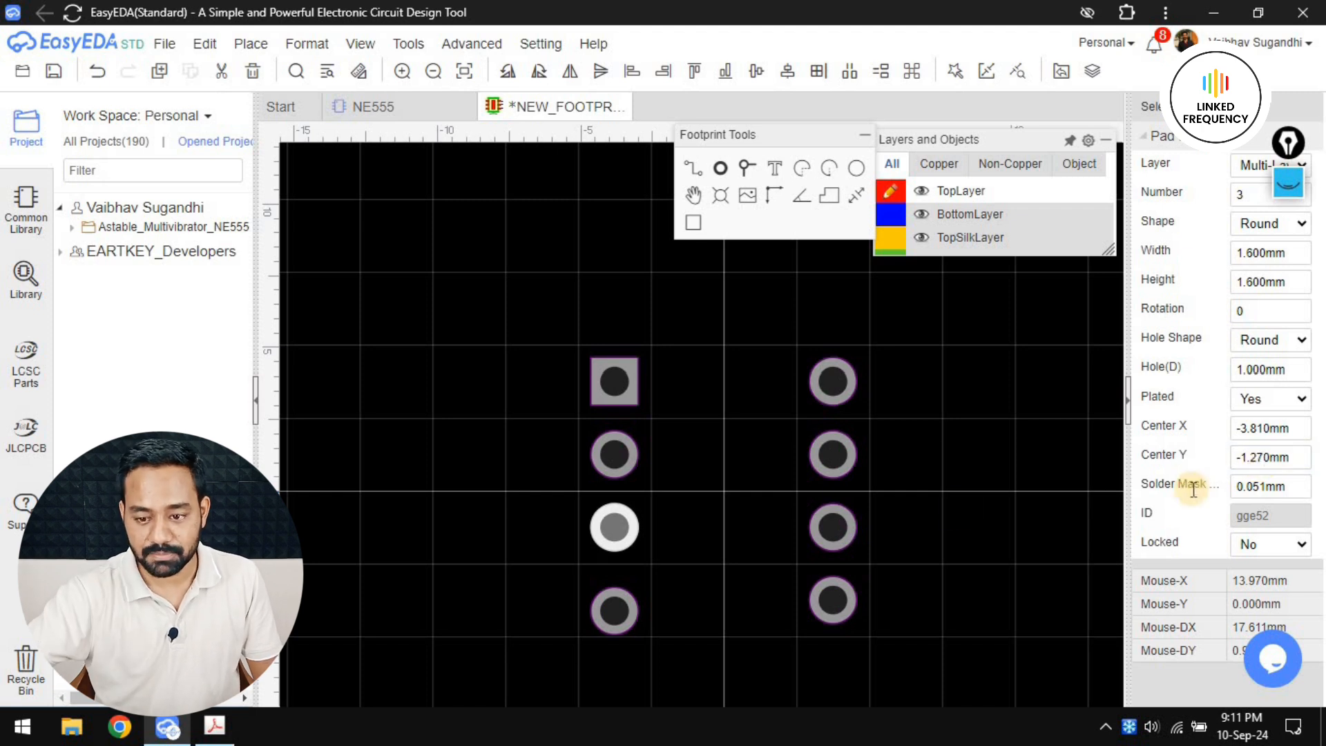
pyautogui.click(625, 607)
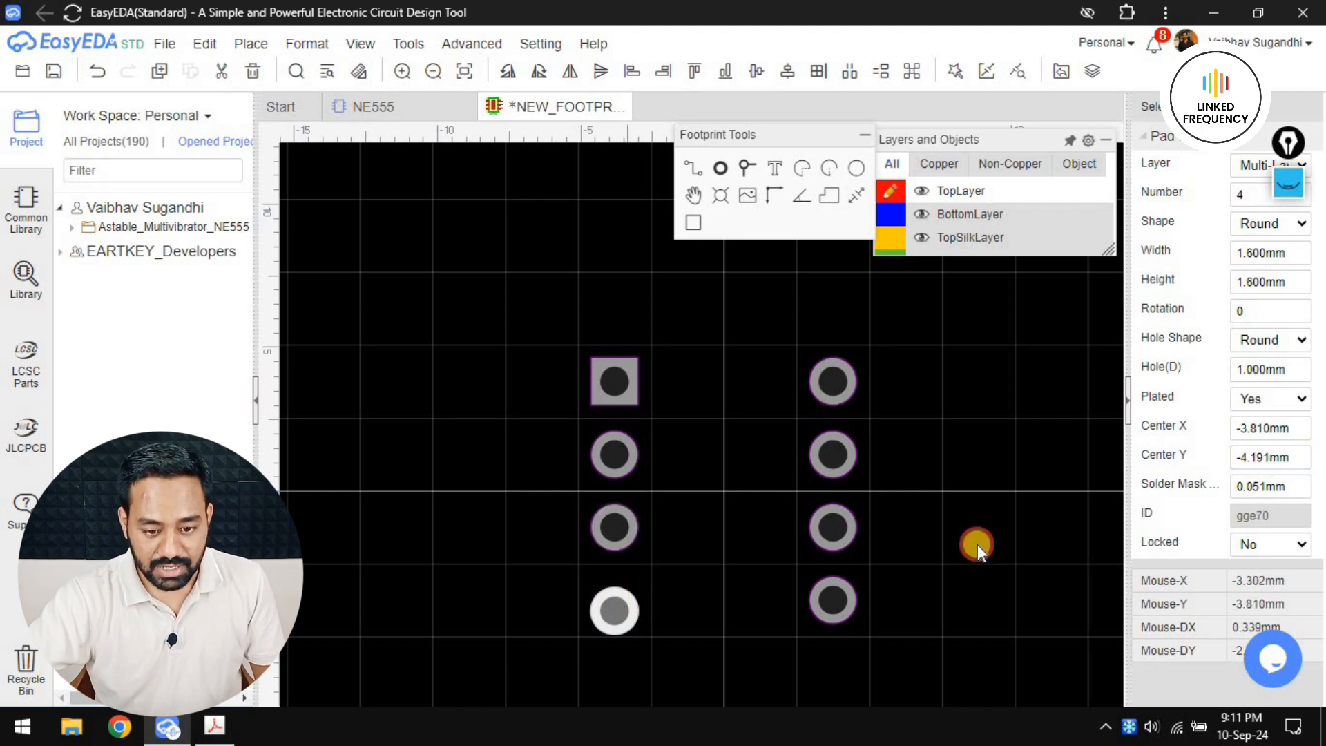
pyautogui.doubleClick(1269, 453)
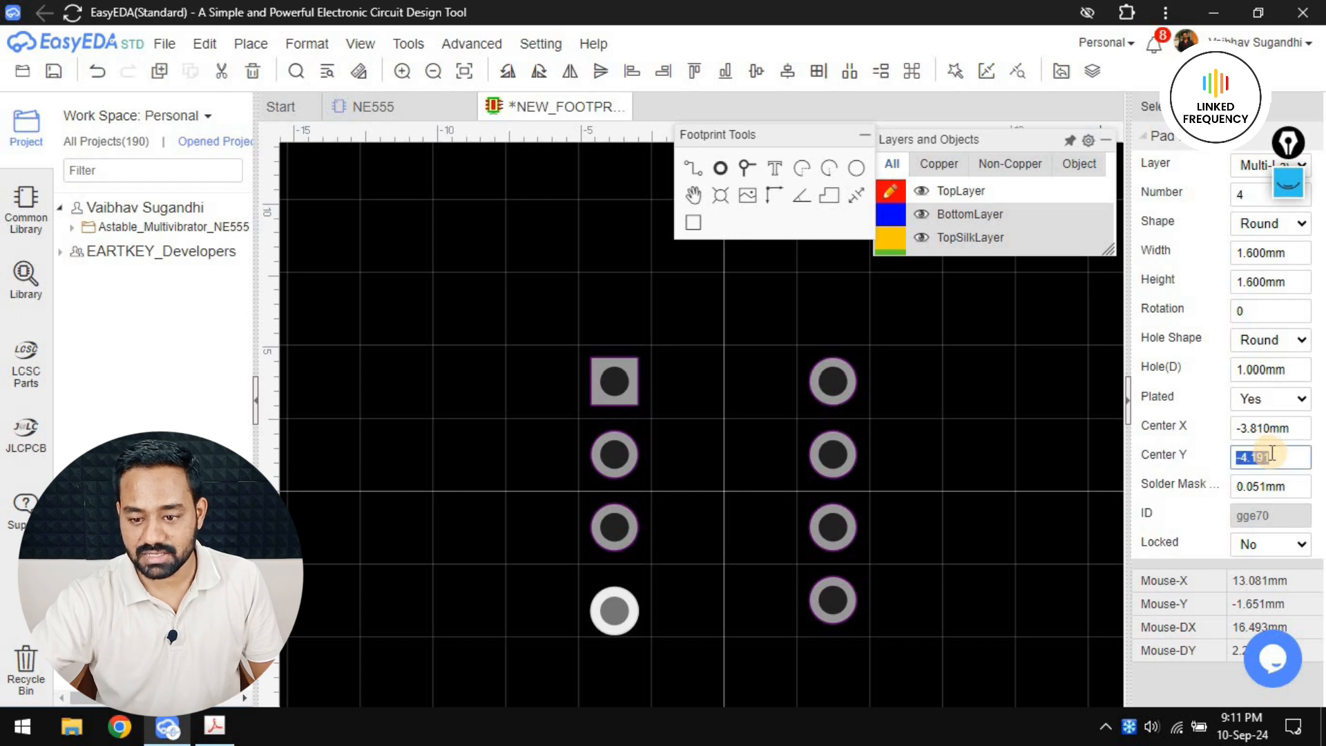
pyautogui.write('-3.81')
pyautogui.press('Return')
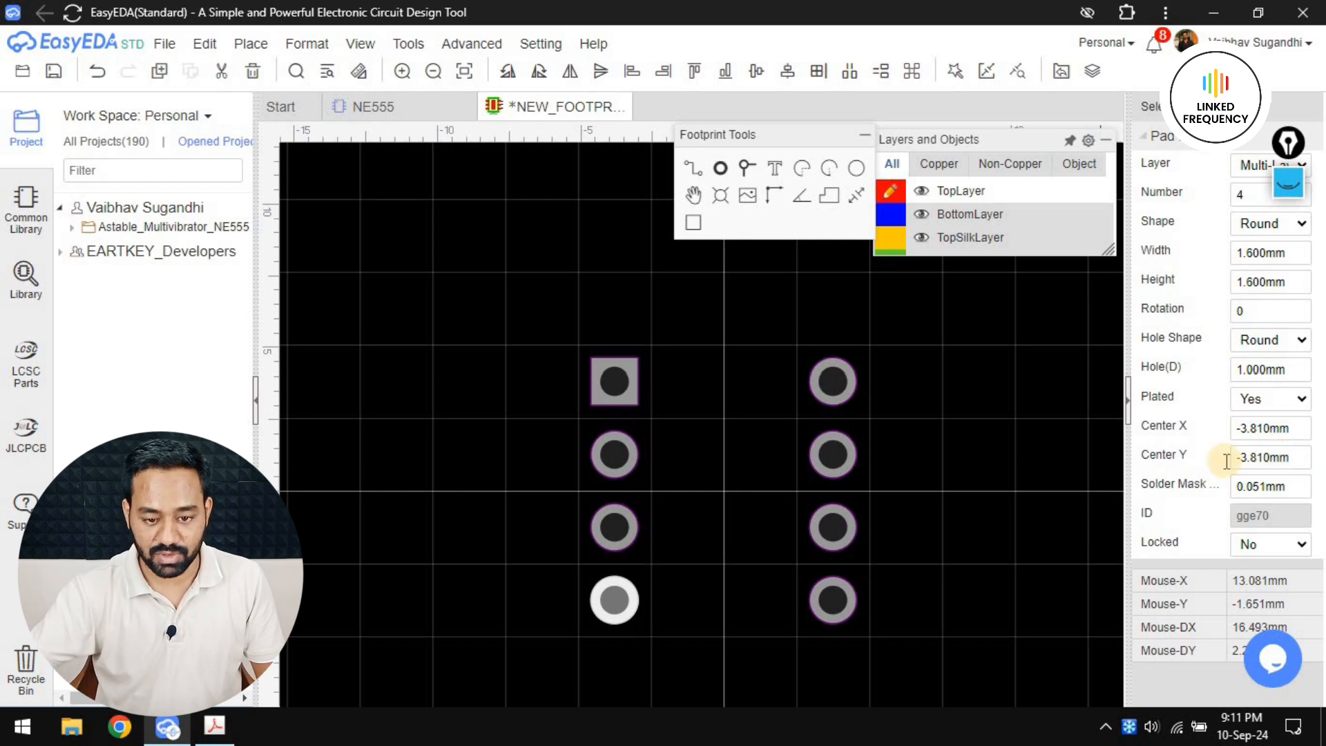
pyautogui.click(923, 512)
pyautogui.scroll(-1, 814, 469)
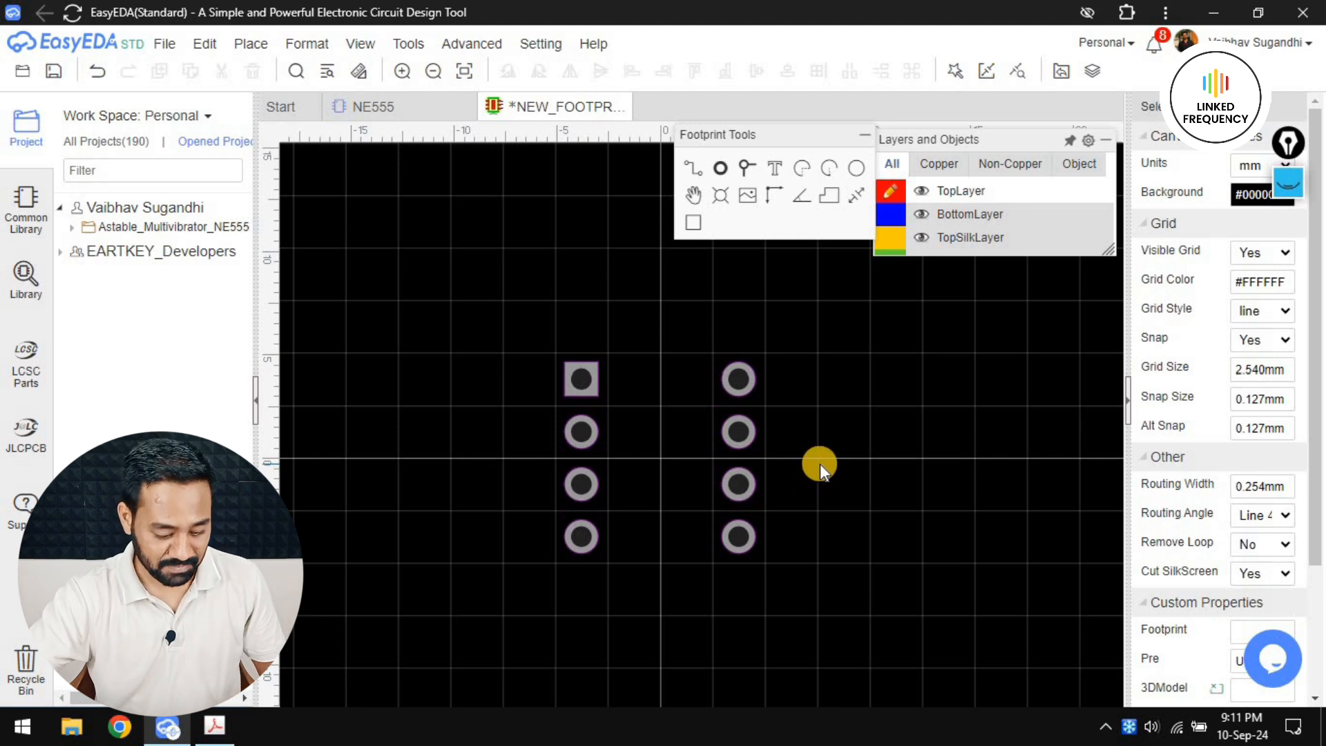
# Start saving the footprint, check the package name in the datasheet, and enter the title CDIP-8 and the tag DIP
pyautogui.hotkey('ctrl', 's')
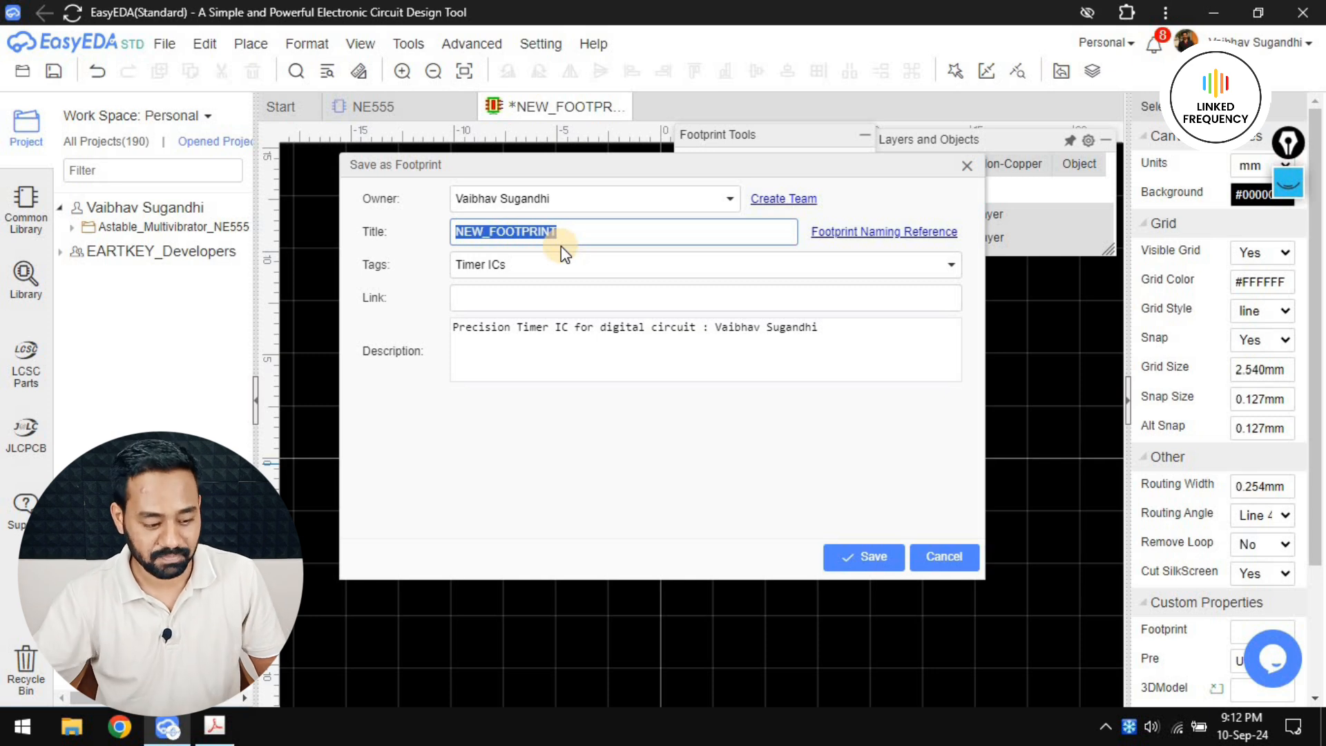
pyautogui.hotkey('alt', 'Tab')
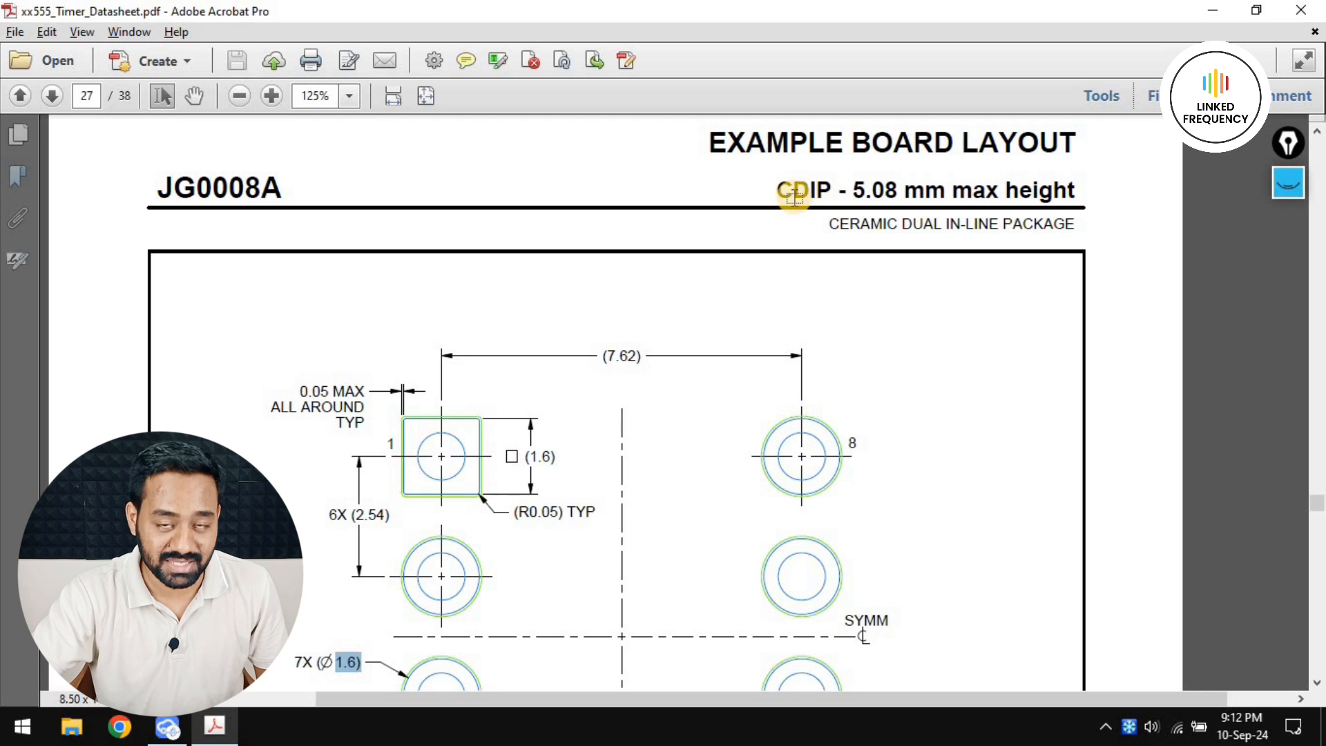
pyautogui.hotkey('alt', 'Tab')
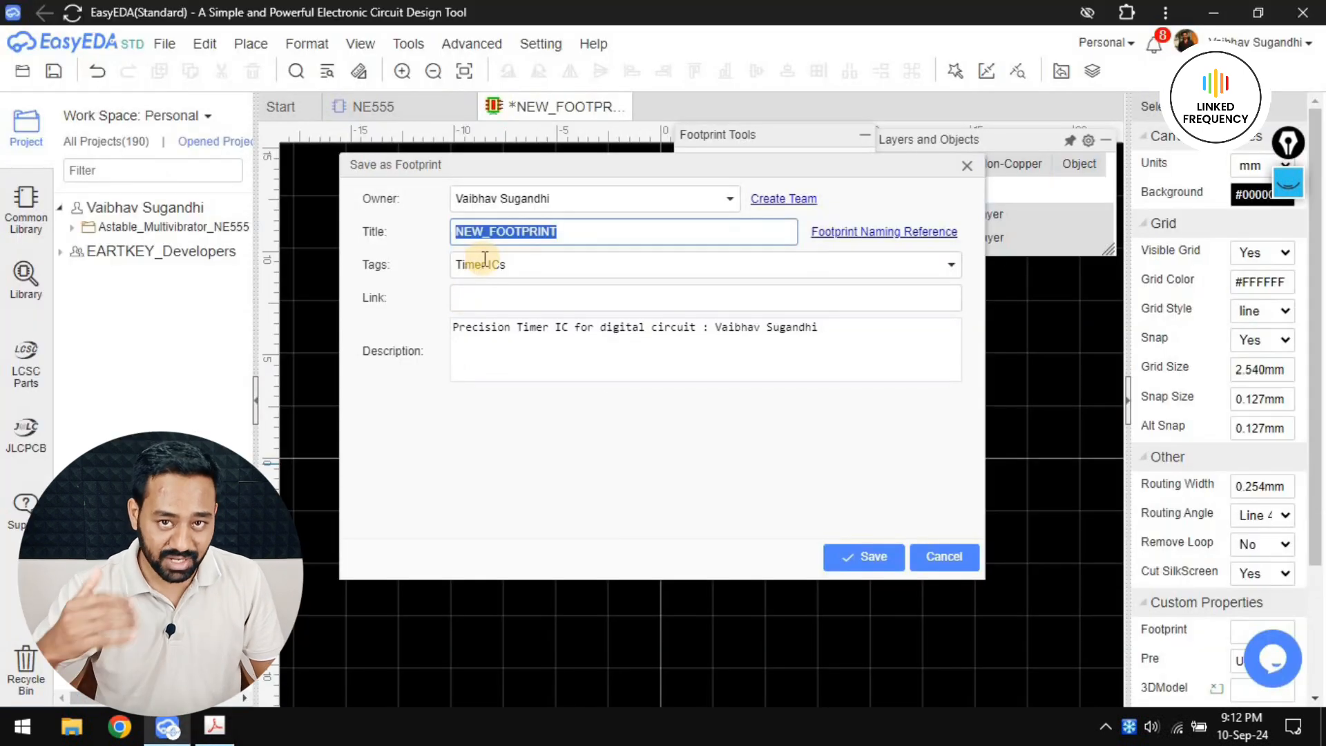
pyautogui.write('CDIP-8')
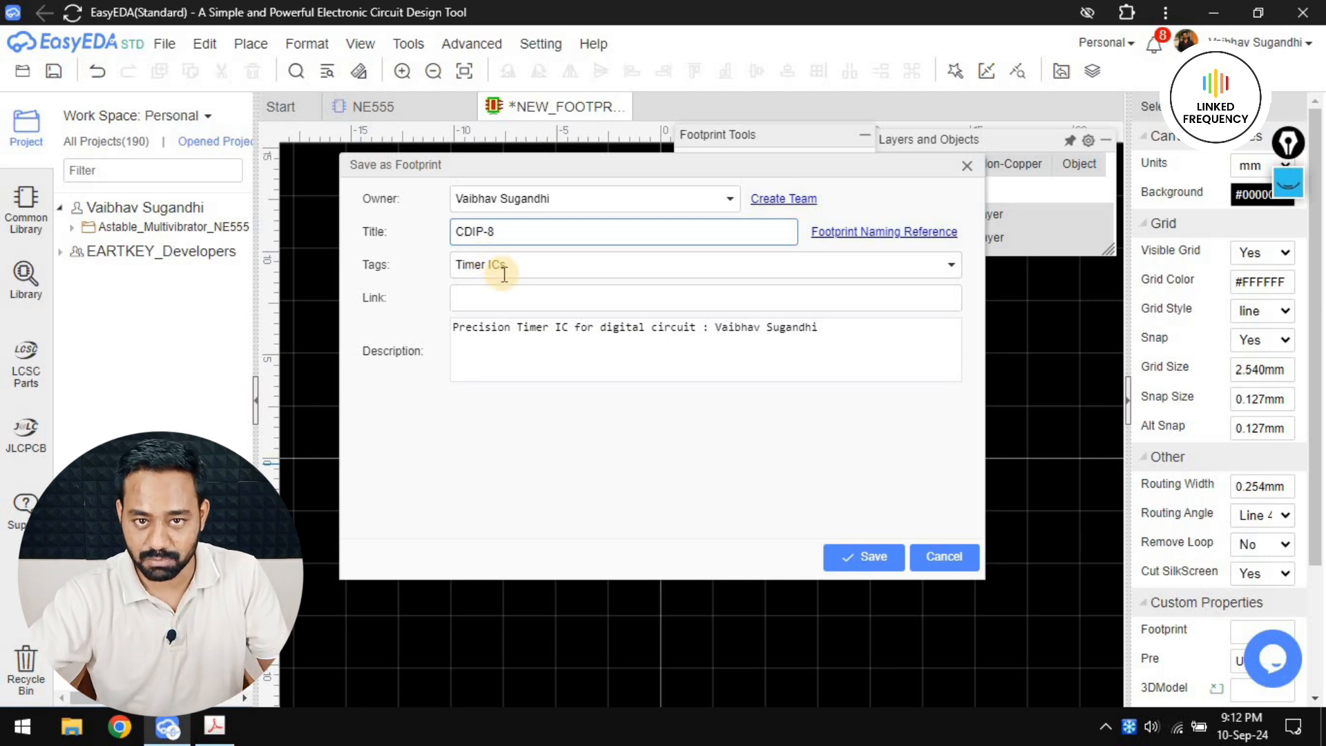
pyautogui.click(536, 269)
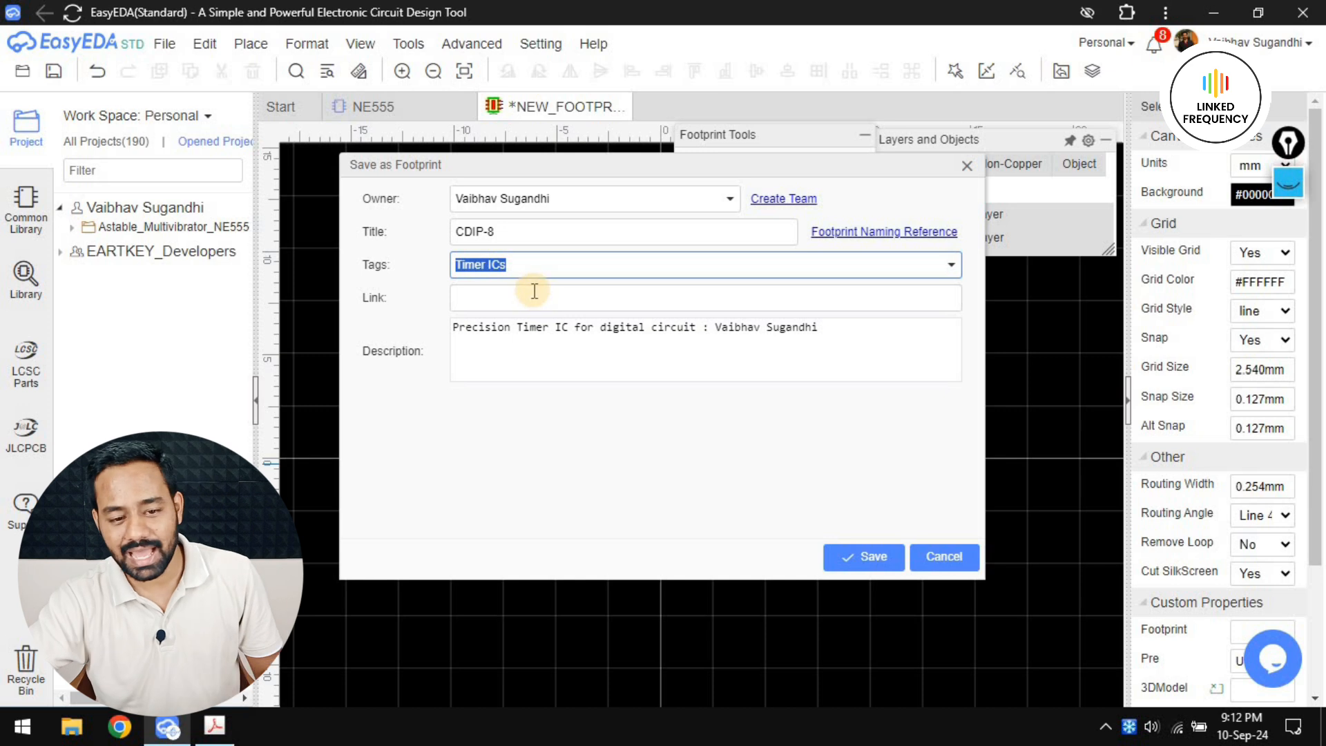
pyautogui.write('DIP')
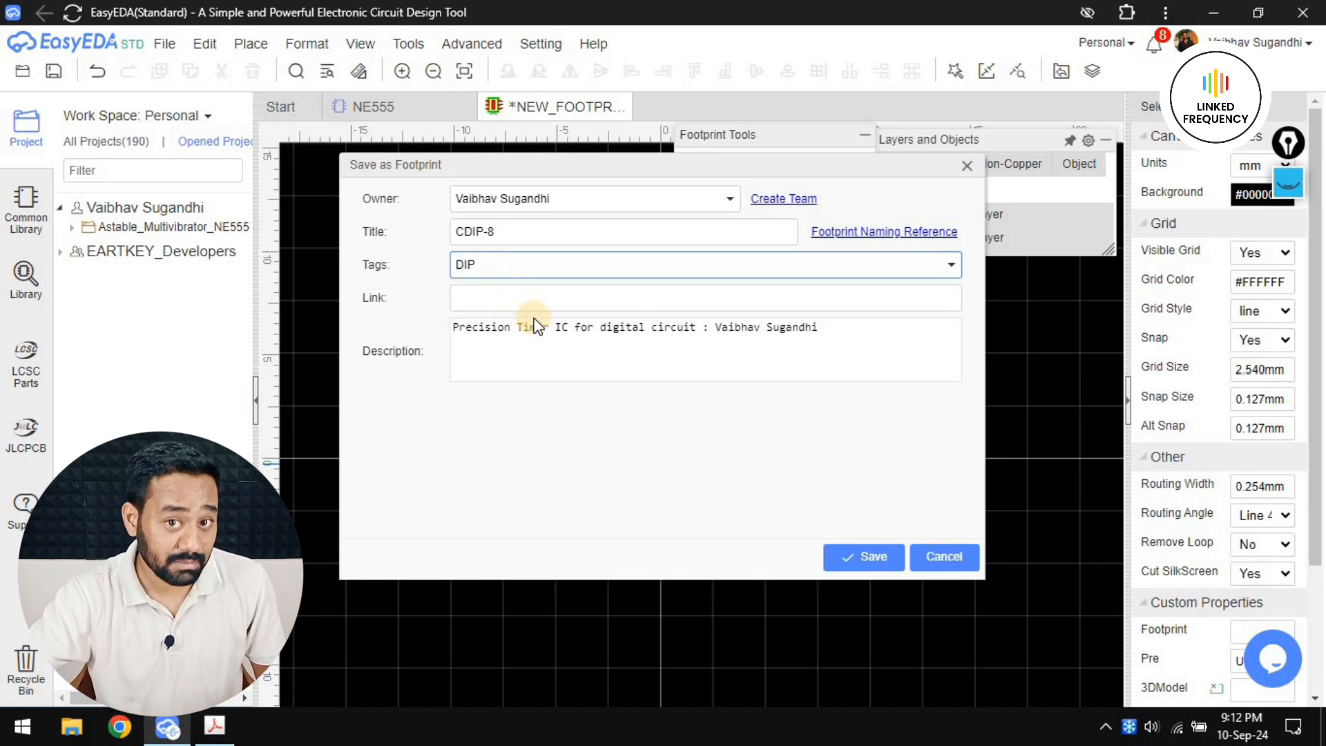
# Replace the footprint's description with "Ceramic Dual inline Package with 8 pins"
pyautogui.click(543, 357)
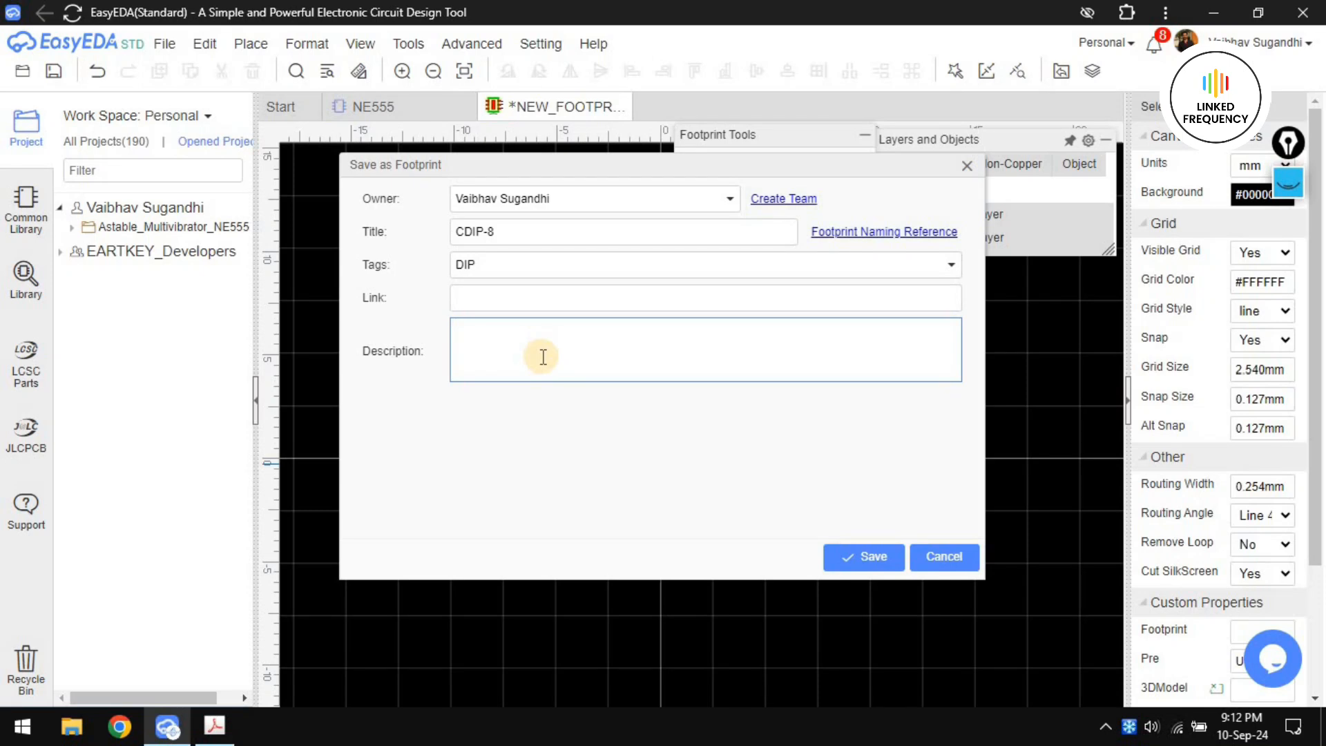
pyautogui.write('Ceramiuc')
pyautogui.press('BackSpace')
pyautogui.press('BackSpace')
pyautogui.write('c Dual inline Package')
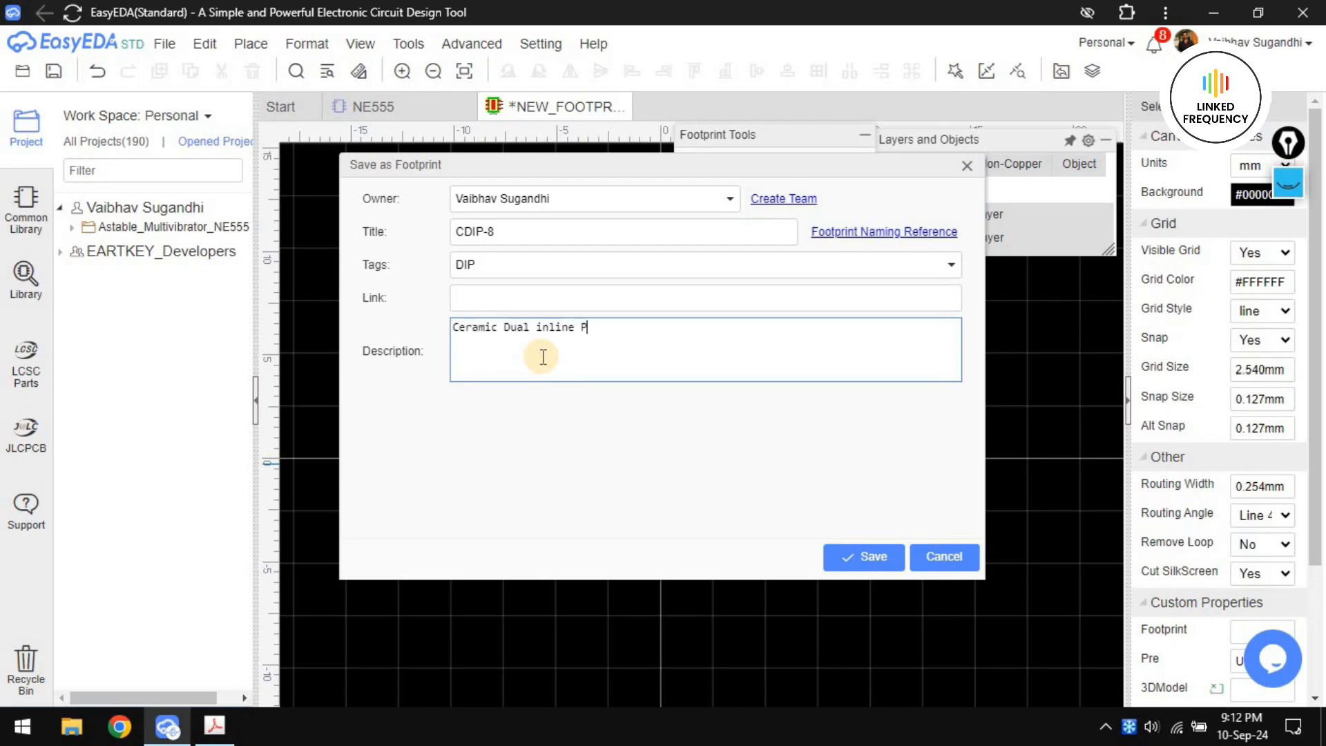
pyautogui.write(' with 8 pins')
pyautogui.write(' : Vaibhav Sugandhi')
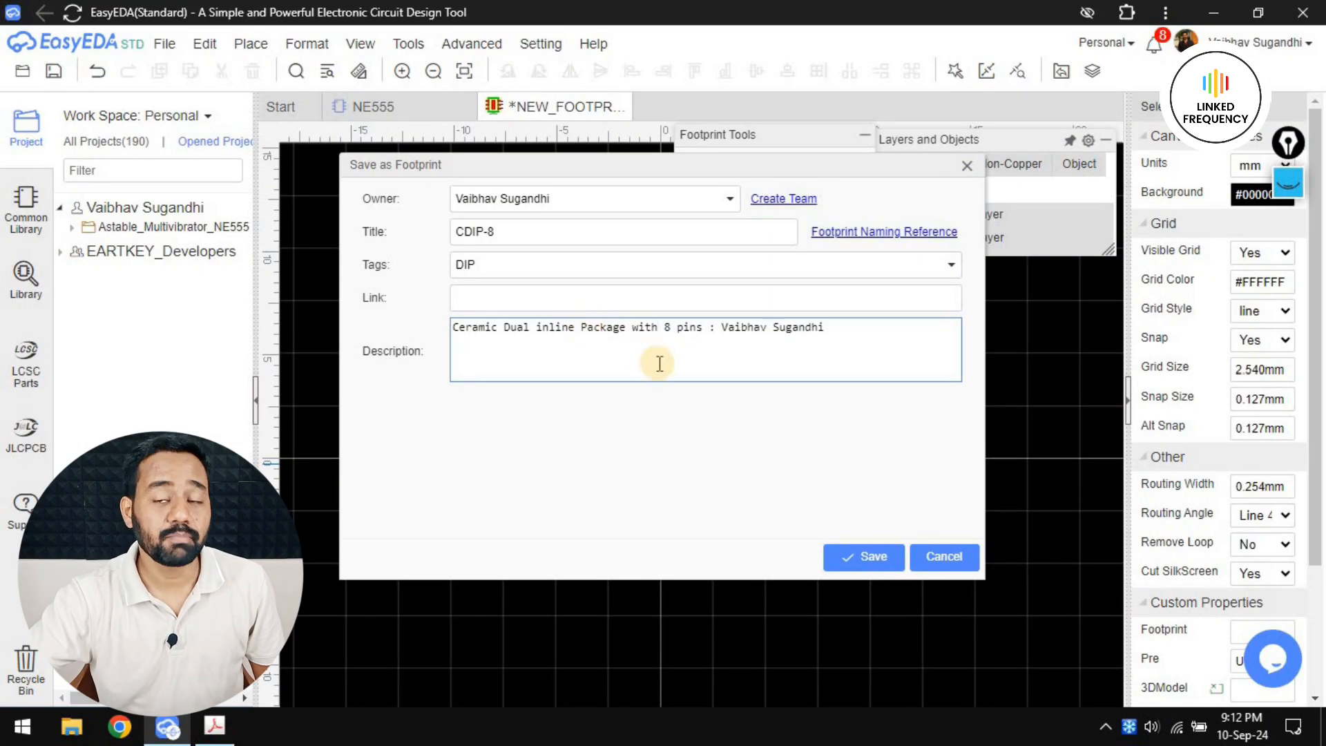
# Append the author's name to the footprint's description and save the footprint
pyautogui.click(864, 556)
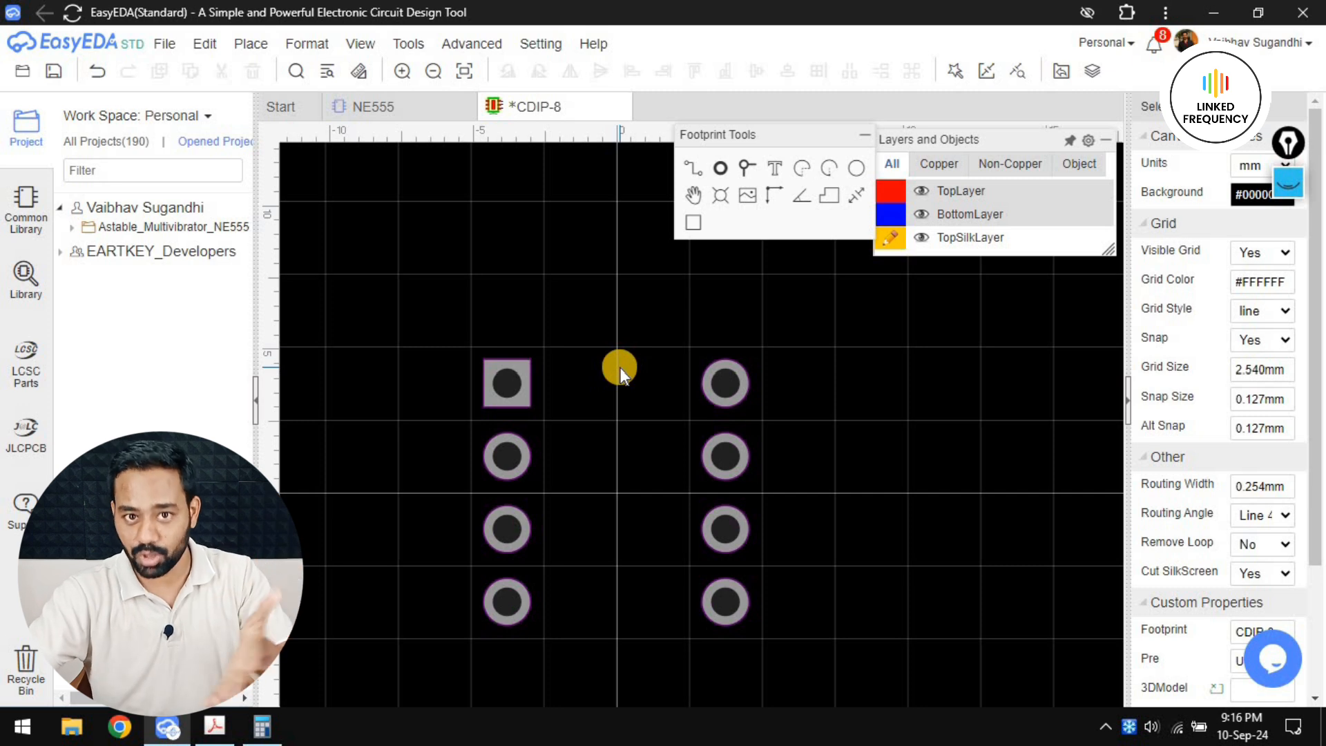
# Start the Track tool, then check the package body's width and length in the datasheet's CDIP drawing and return to the footprint
pyautogui.moveTo(893, 240)
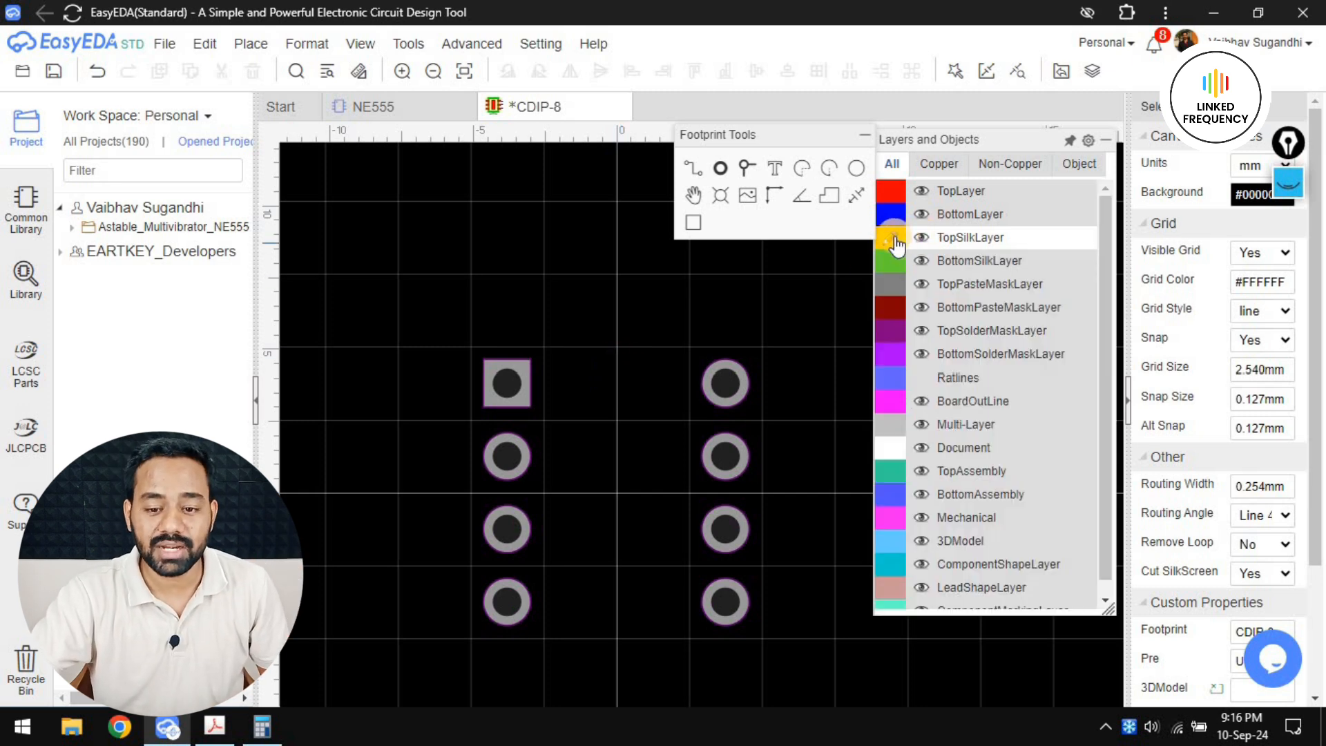
pyautogui.click(693, 172)
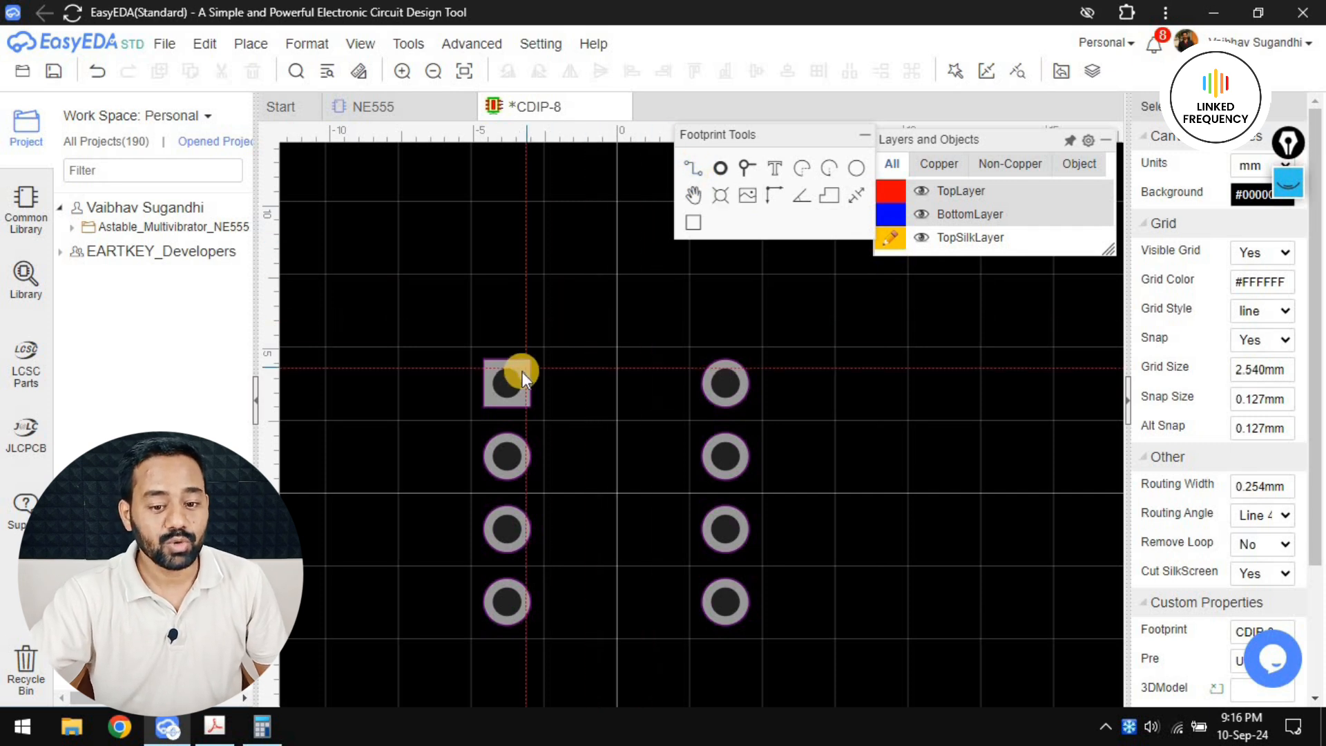
pyautogui.scroll(1, 522, 372)
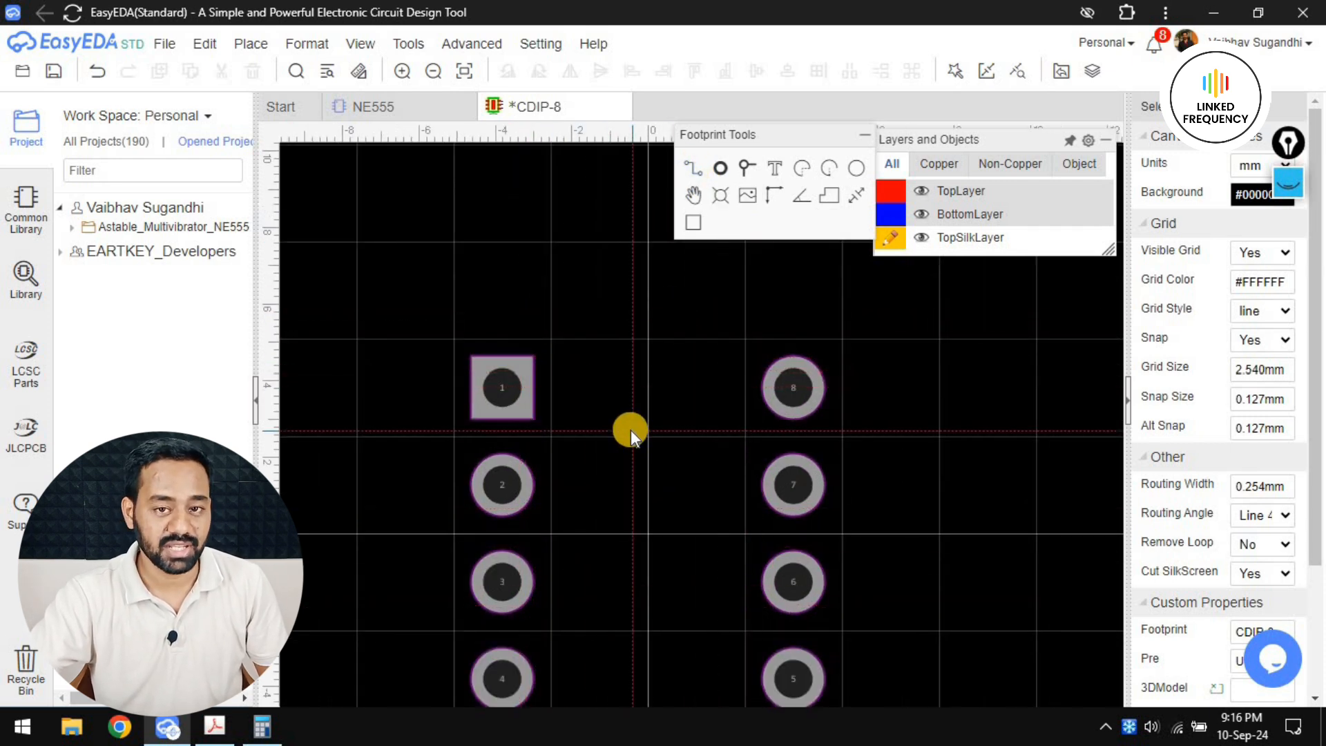
pyautogui.moveTo(498, 385); pyautogui.dragTo(488, 288, button='right')
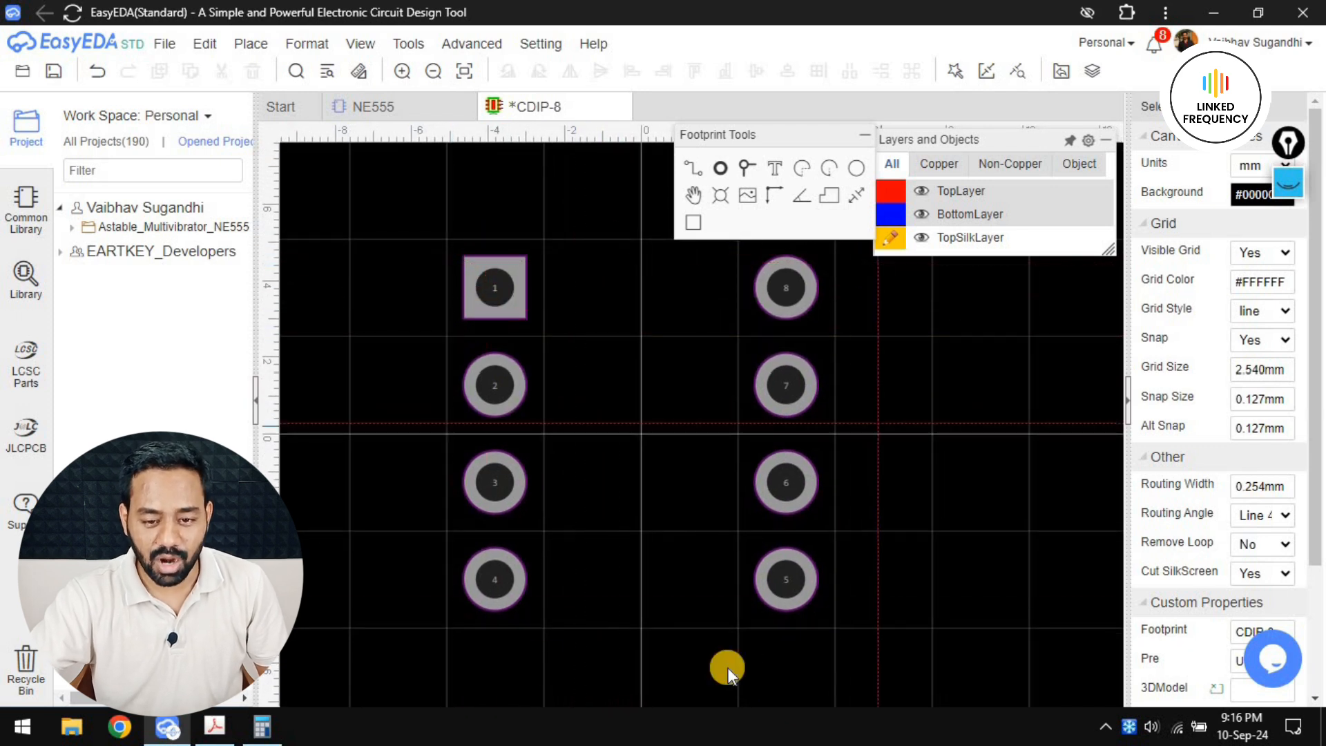
pyautogui.moveTo(648, 409); pyautogui.dragTo(624, 497, button='right')
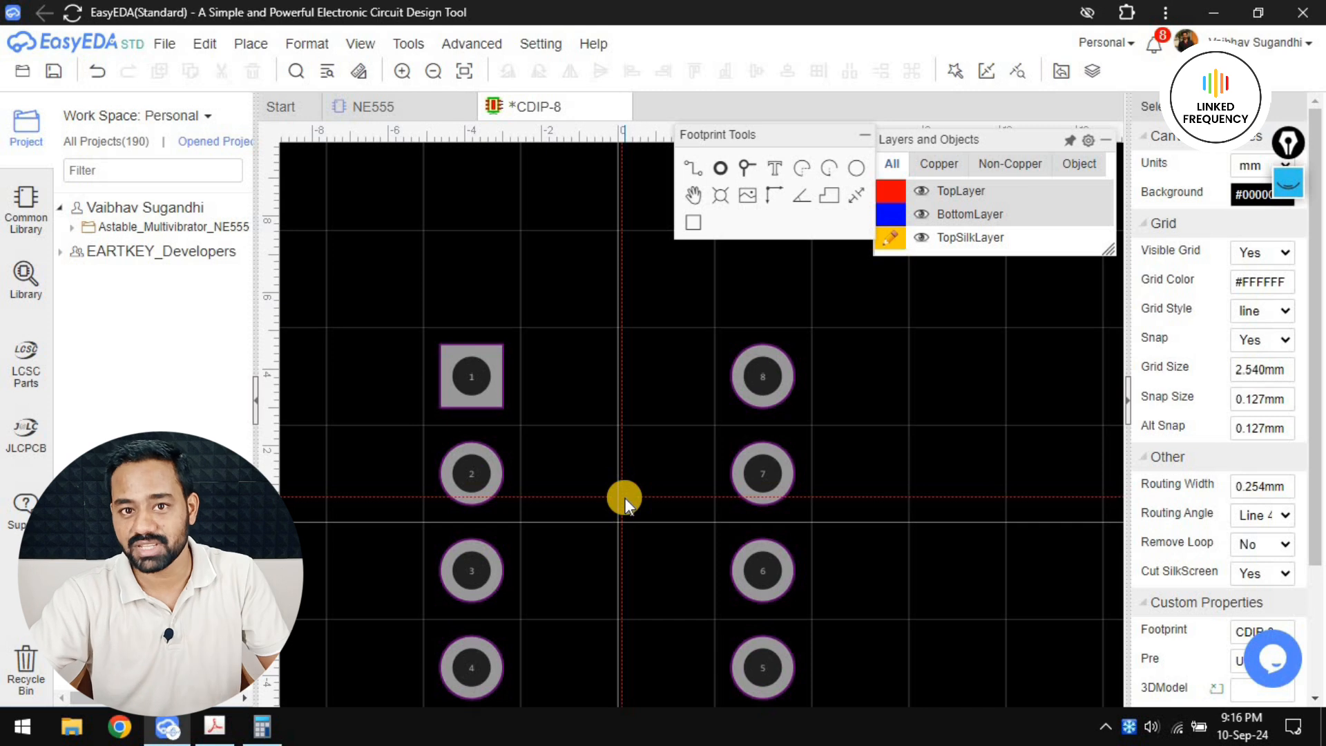
pyautogui.hotkey('alt', 'Tab')
pyautogui.hotkey('alt', 'Tab')
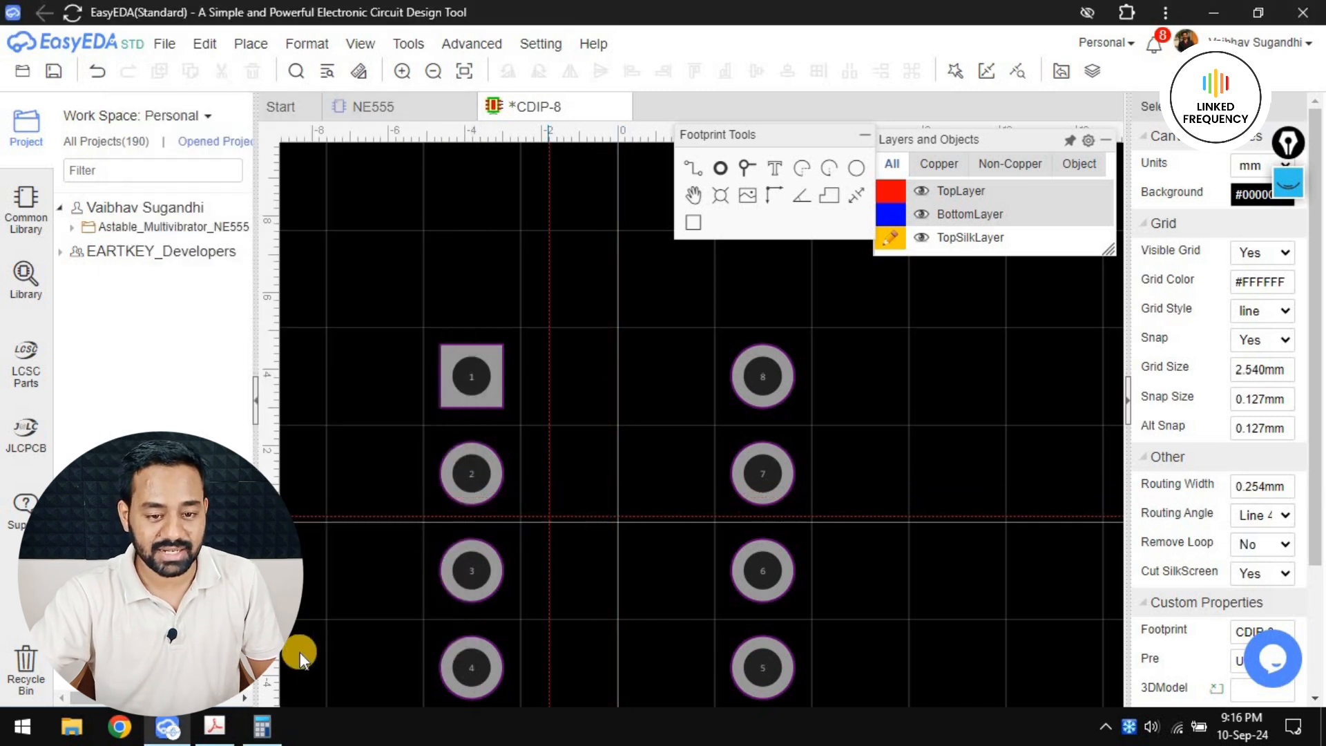
pyautogui.click(214, 727)
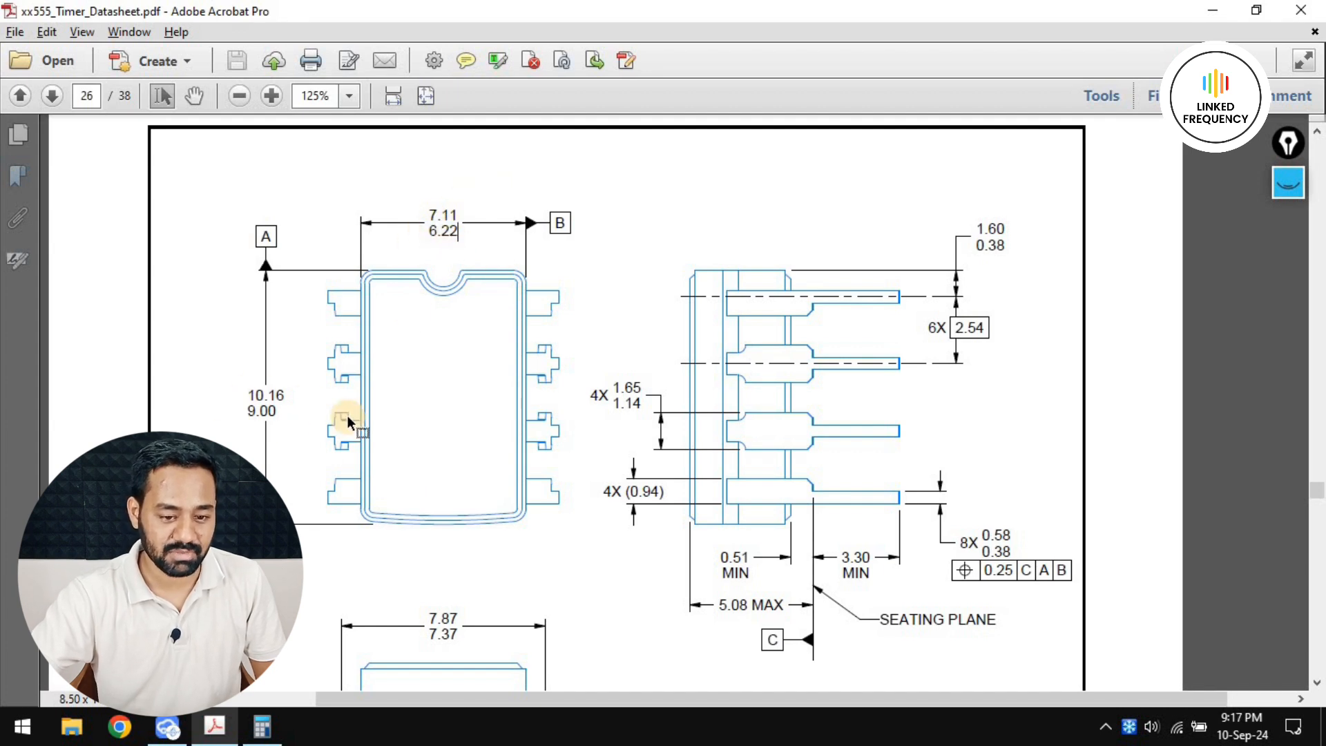
pyautogui.scroll(-5, 536, 414)
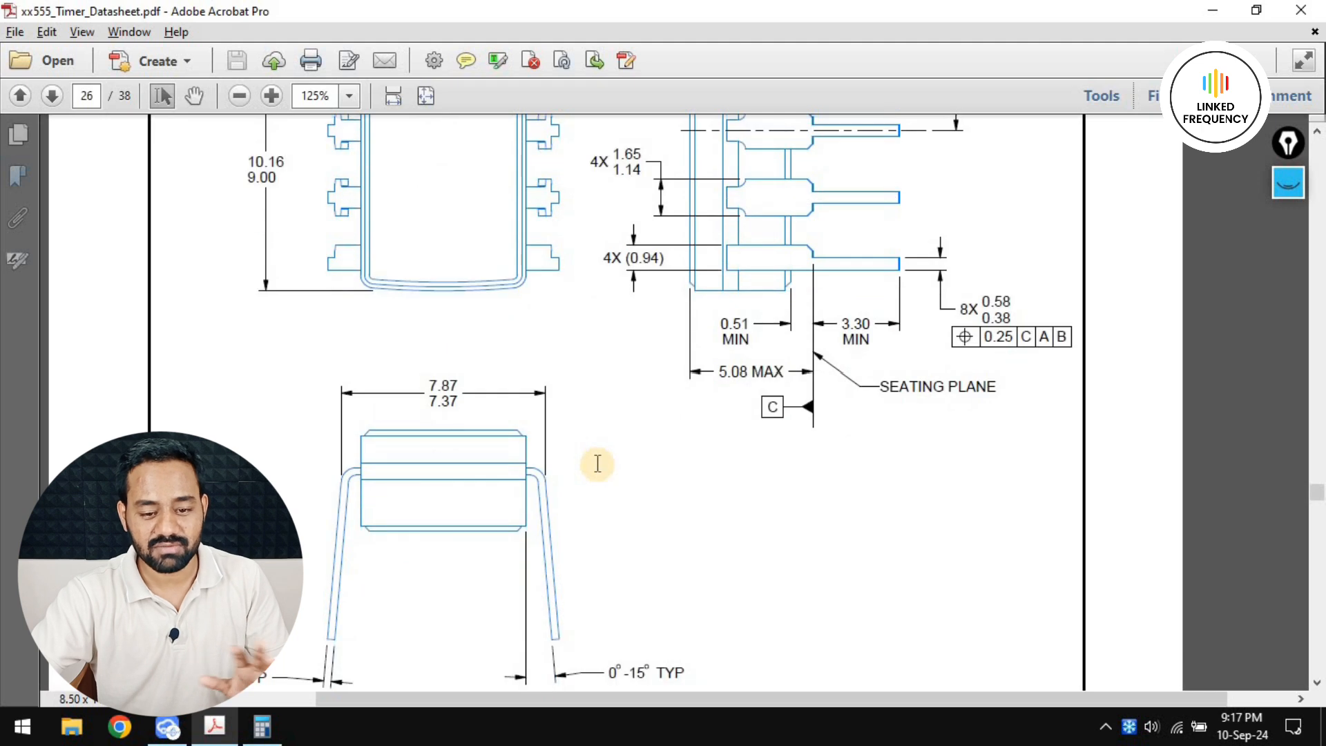
pyautogui.scroll(6, 597, 463)
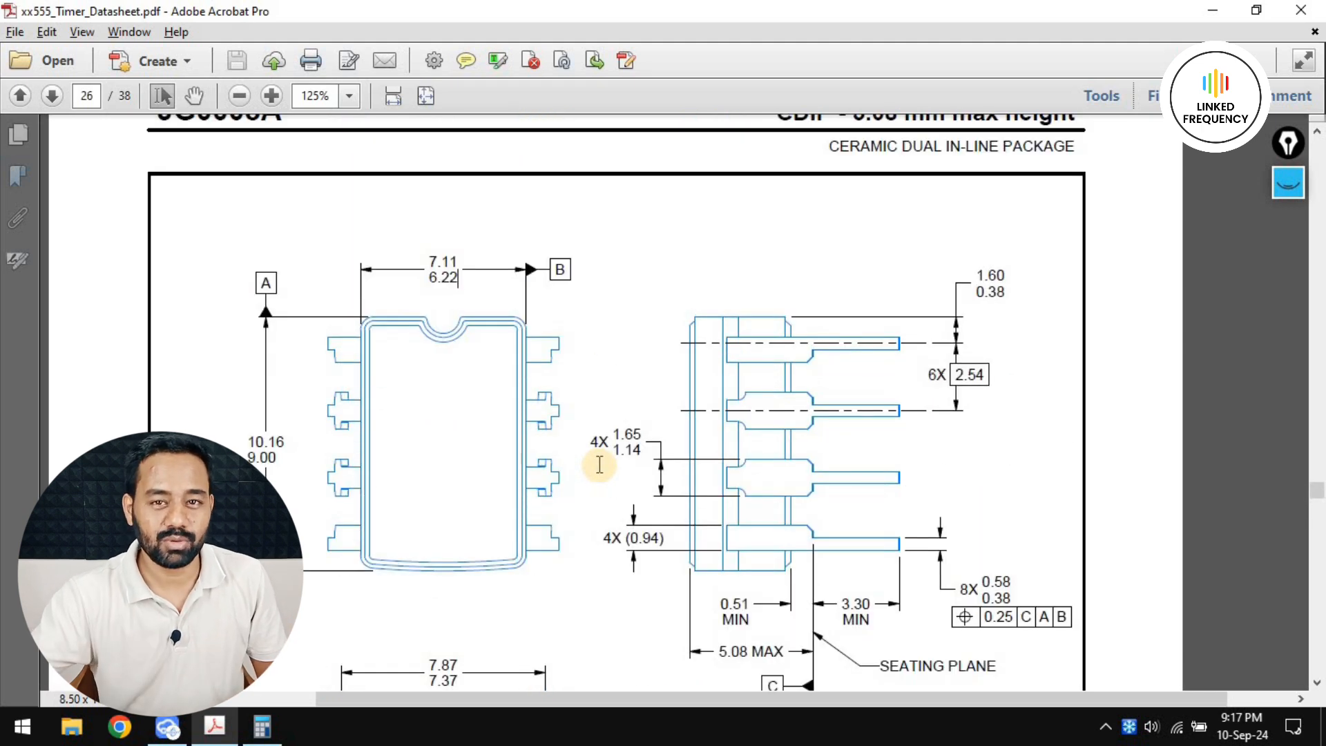
pyautogui.hotkey('alt', 'Tab')
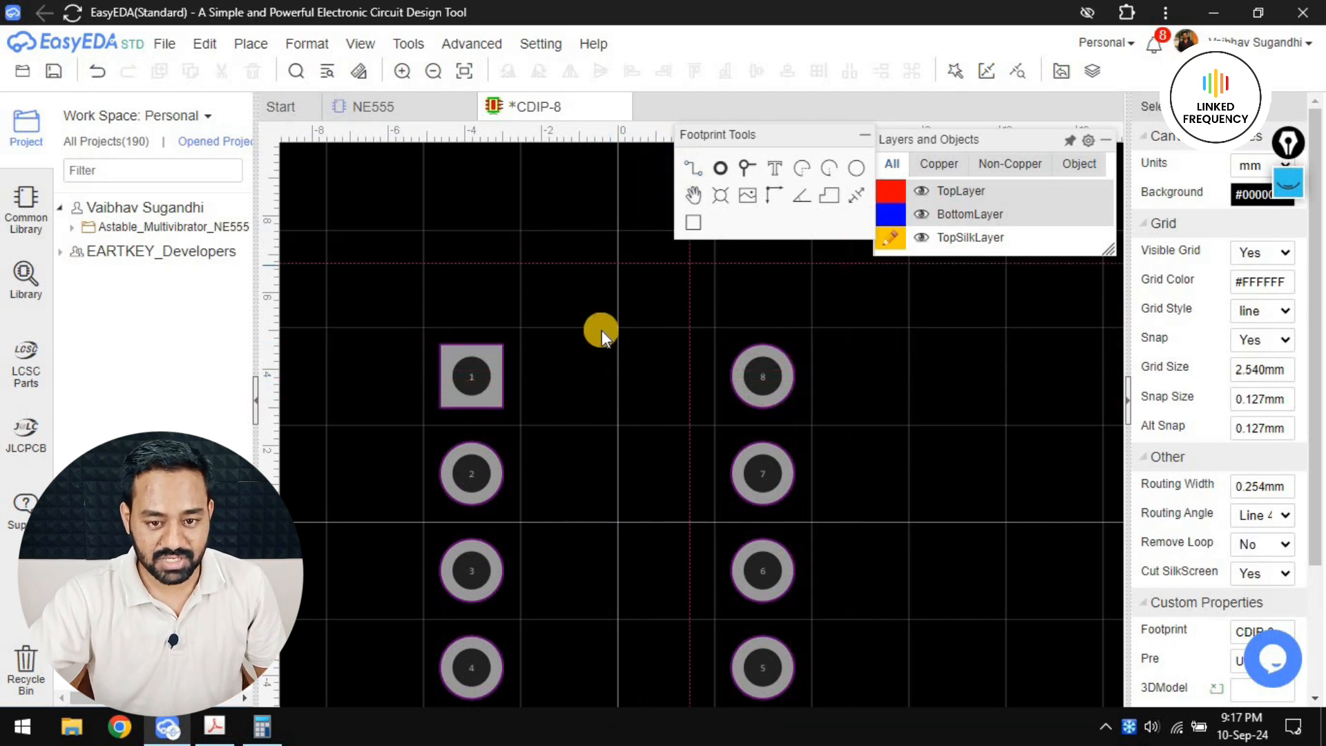
# Draw a horizontal silkscreen track about 4.4 mm long above and between pads 1 and 8
pyautogui.scroll(2, 602, 330)
pyautogui.press('w')
pyautogui.click(492, 325)
pyautogui.click(729, 323)
pyautogui.rightClick(728, 324)
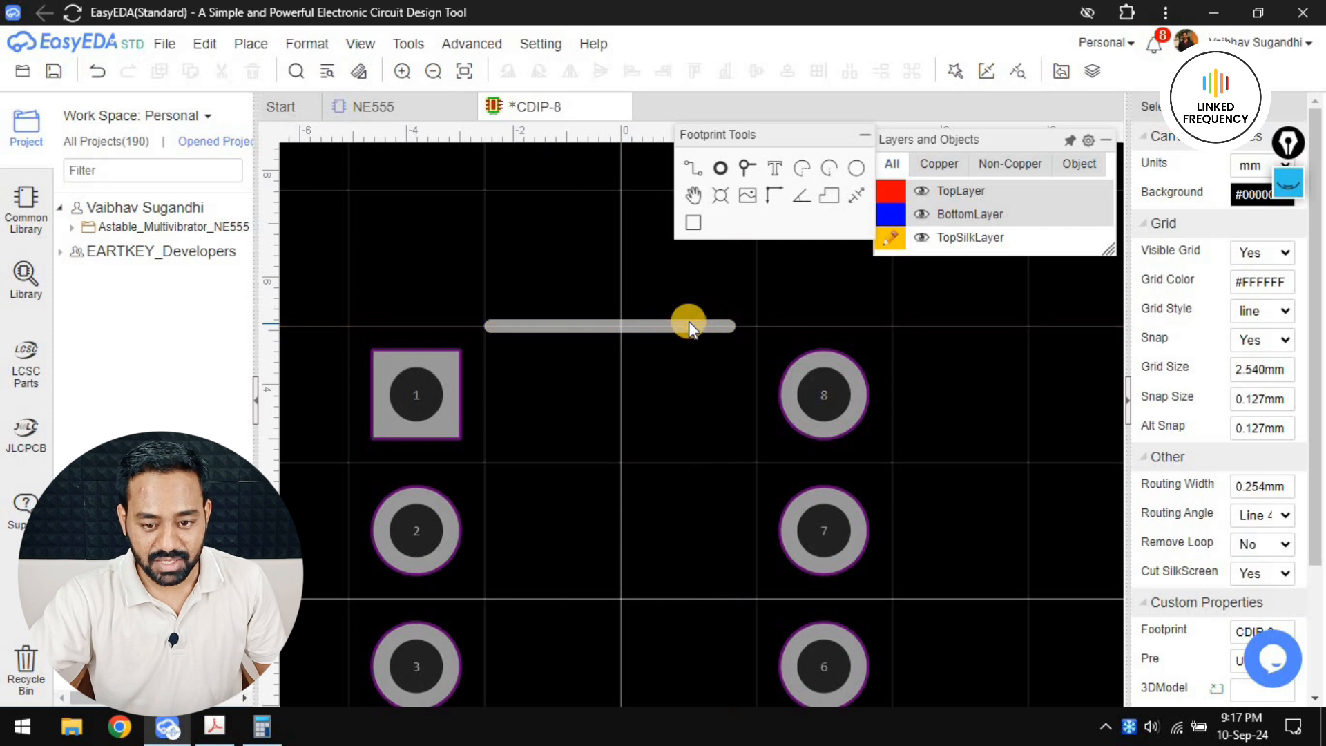
# Set the upper silkscreen track's Start X to -2.5 mm and End X to 2.5 mm
pyautogui.click(689, 323)
pyautogui.click(1263, 224)
pyautogui.write('-')
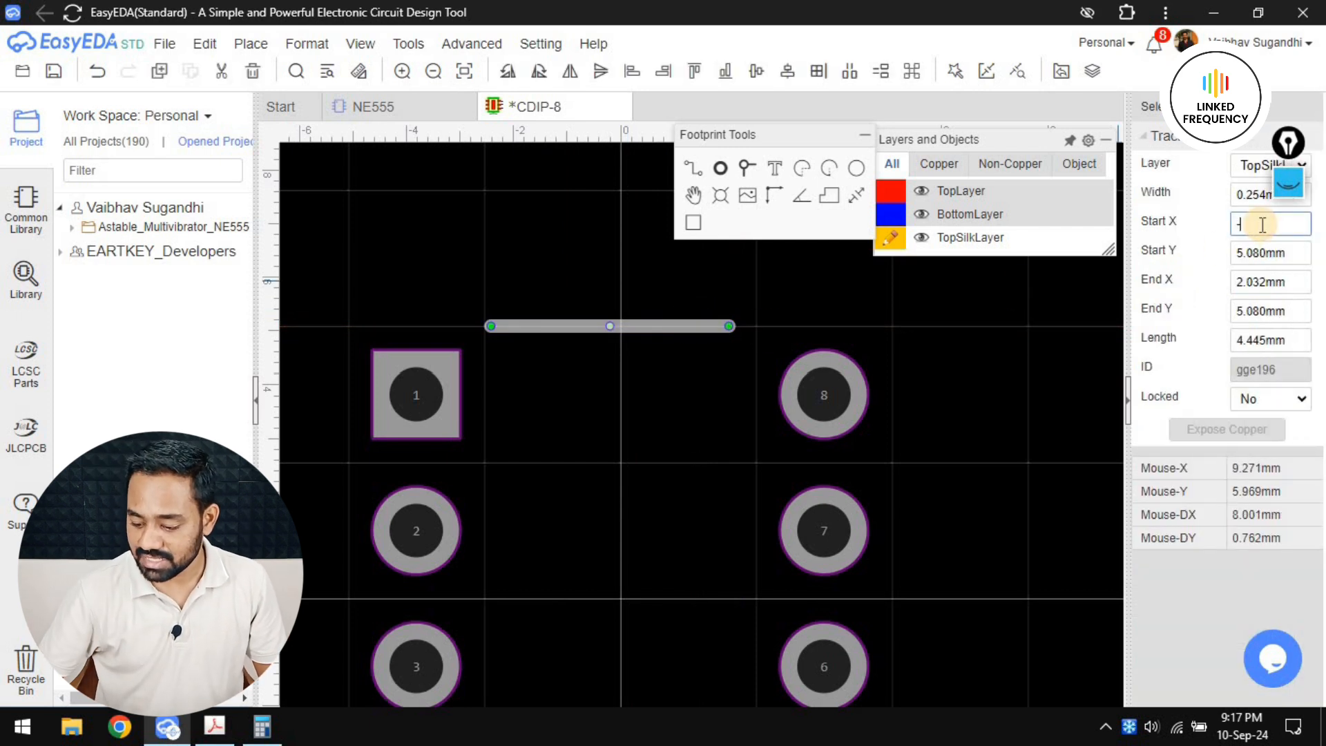
pyautogui.write('2.500mm')
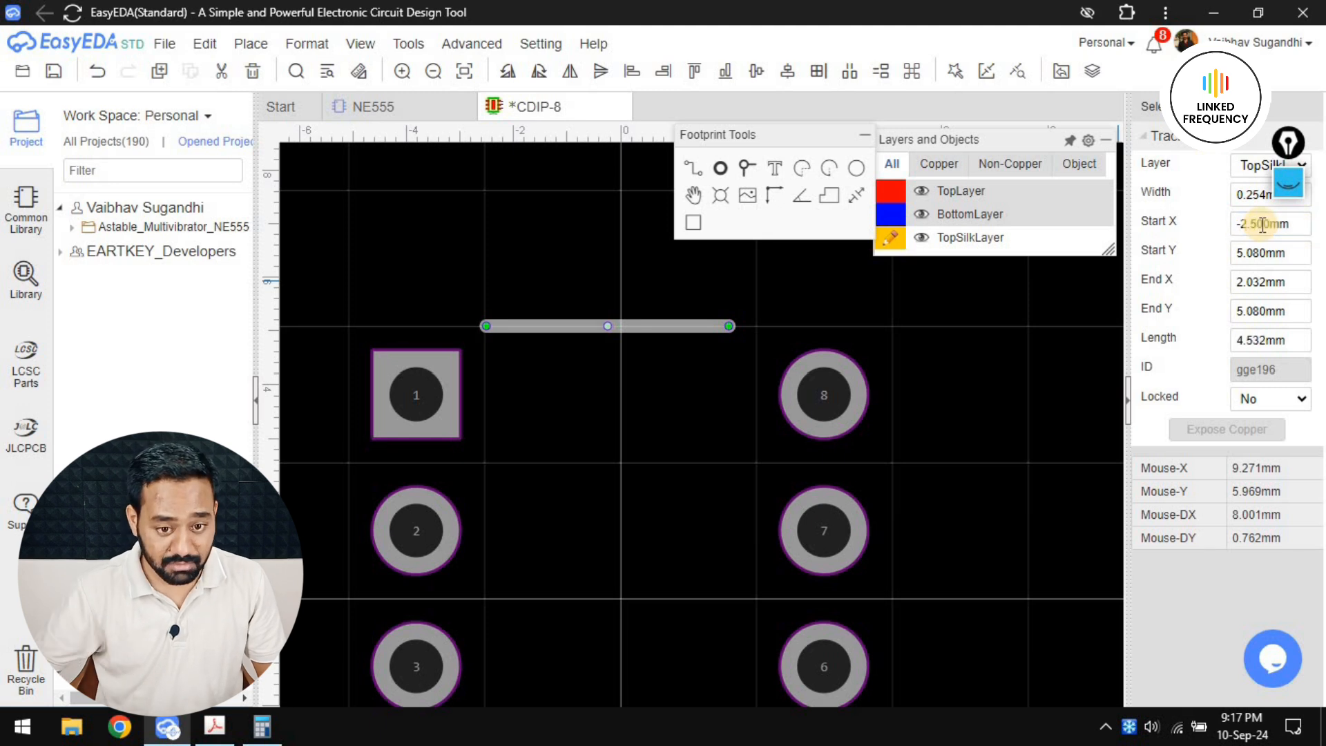
pyautogui.press('Return')
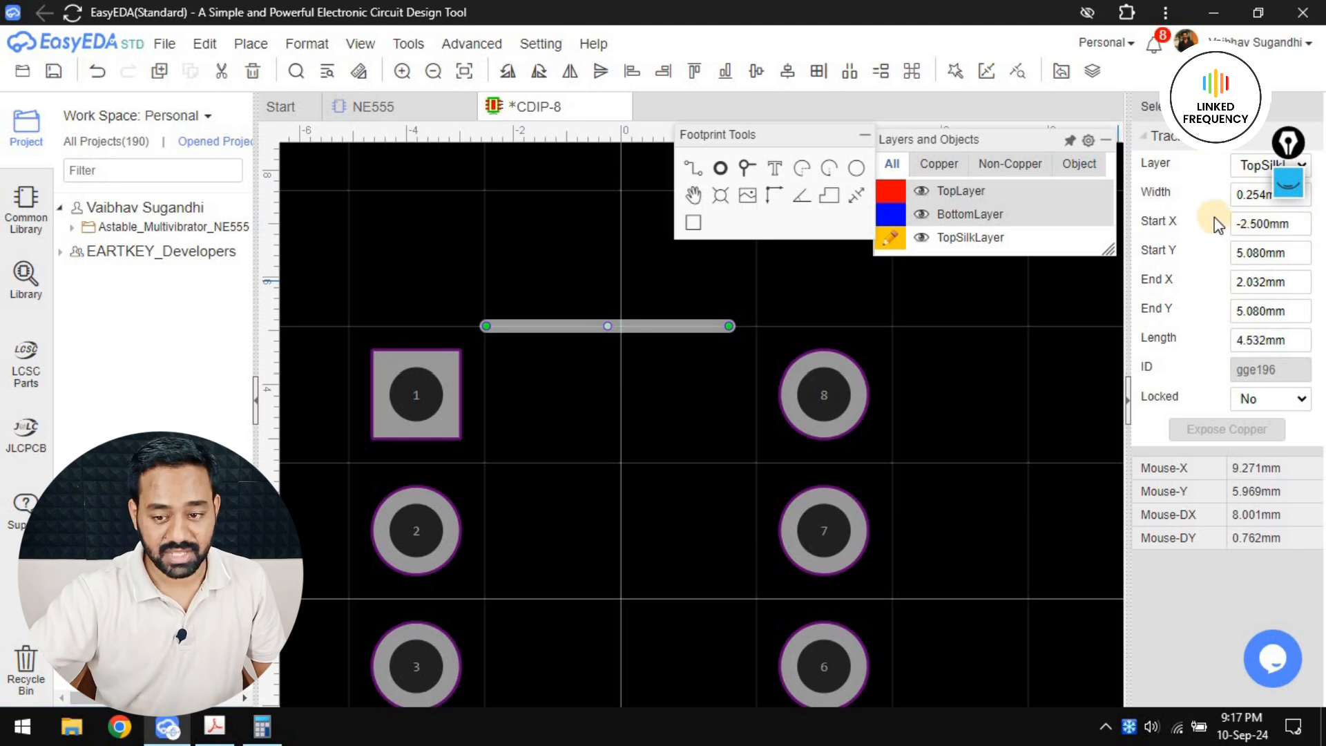
pyautogui.click(1266, 281)
pyautogui.write('2.5')
pyautogui.press('Return')
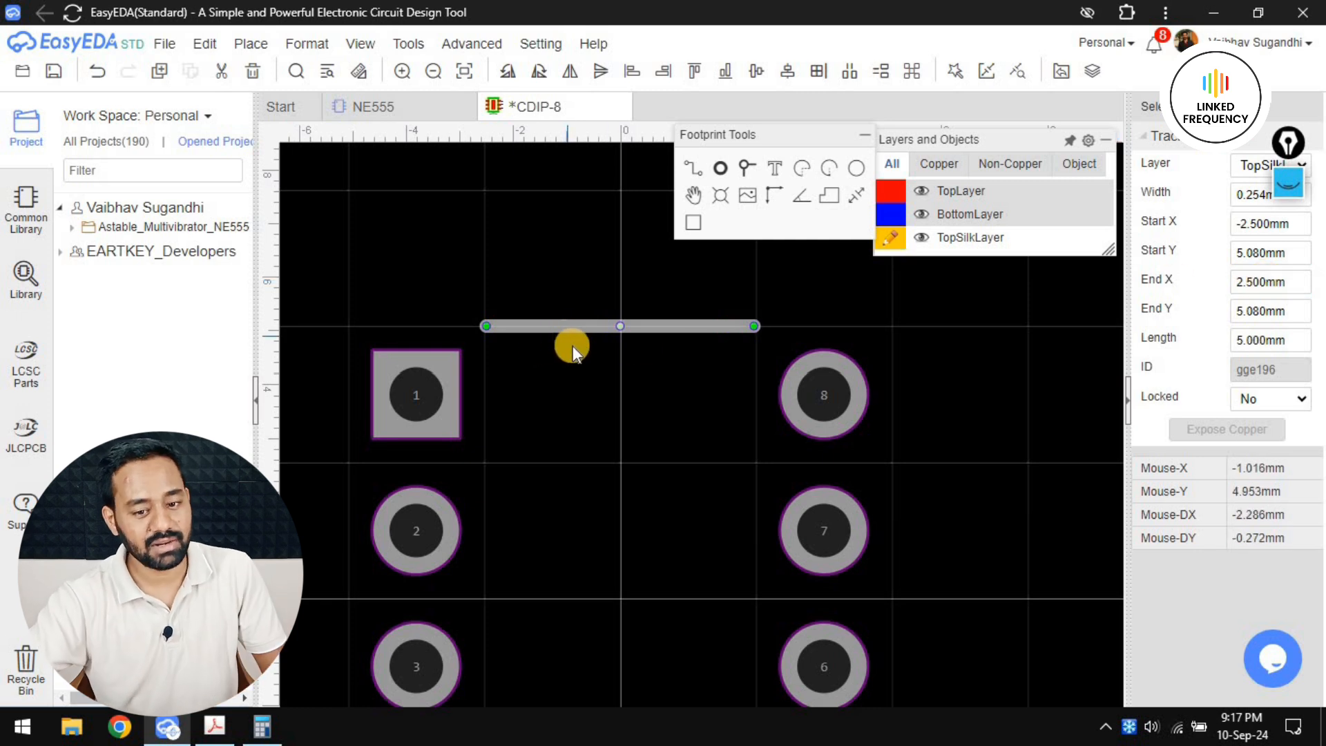
# Set the upper silkscreen track's Start Y and End Y to 4.5 mm
pyautogui.scroll(-3, 678, 421)
pyautogui.moveTo(678, 421); pyautogui.dragTo(623, 435, button='right')
pyautogui.click(1242, 255)
pyautogui.write('4.5')
pyautogui.press('Return')
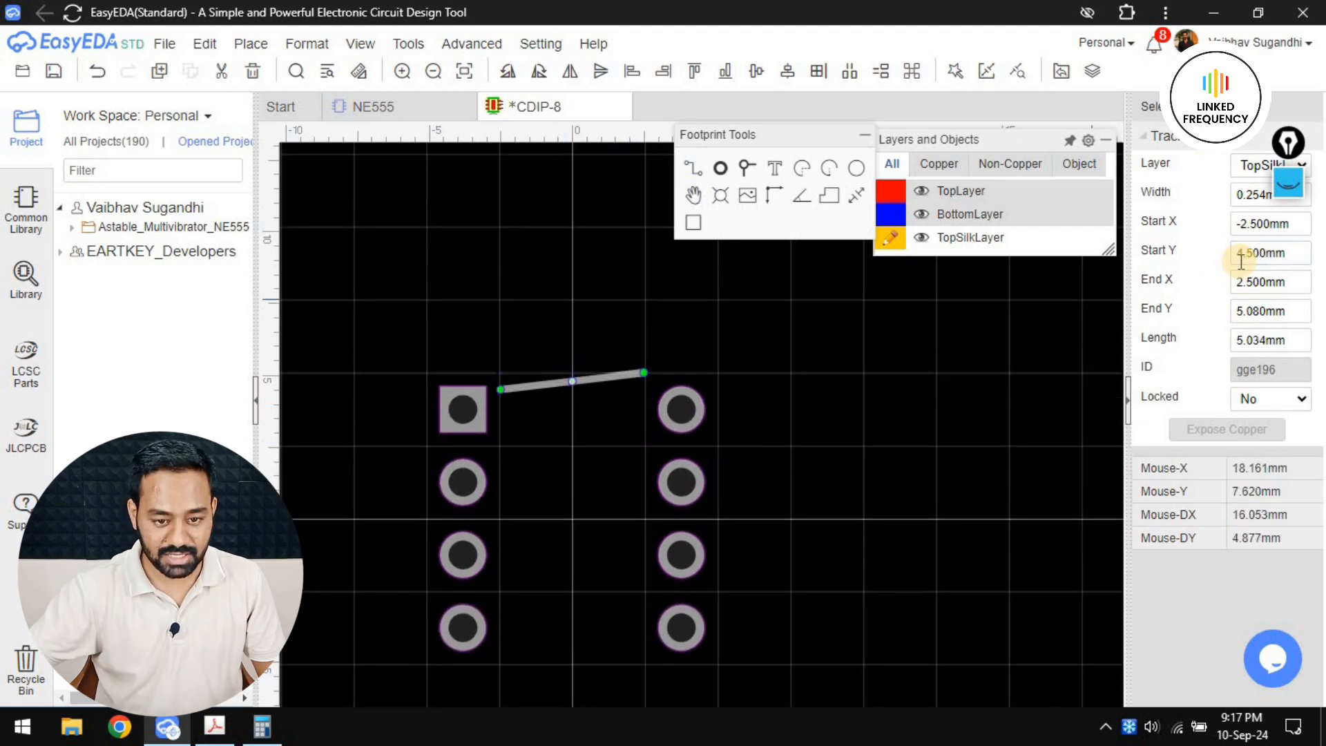
pyautogui.click(1255, 309)
pyautogui.write('4.5')
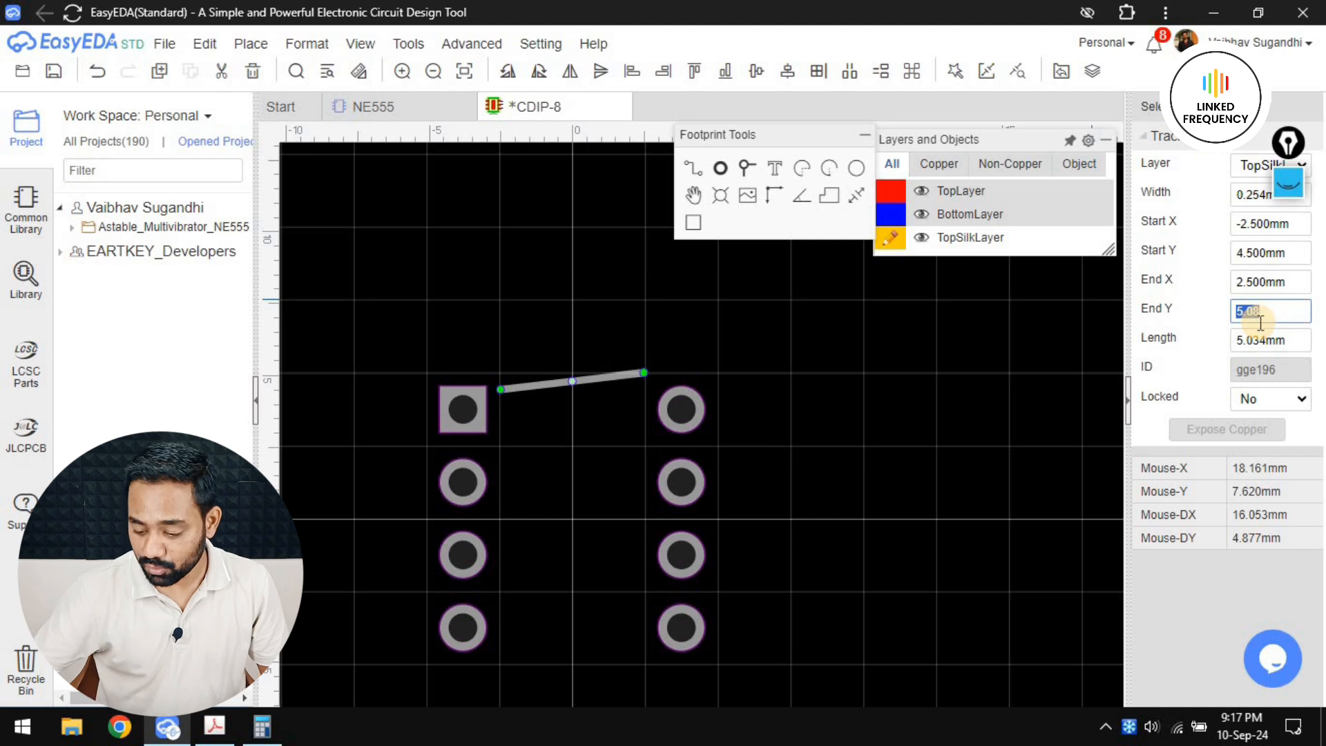
pyautogui.press('Return')
# Check the body length in the datasheet and set the upper silkscreen track's Start Y and End Y to 5 mm
pyautogui.hotkey('alt', 'Tab')
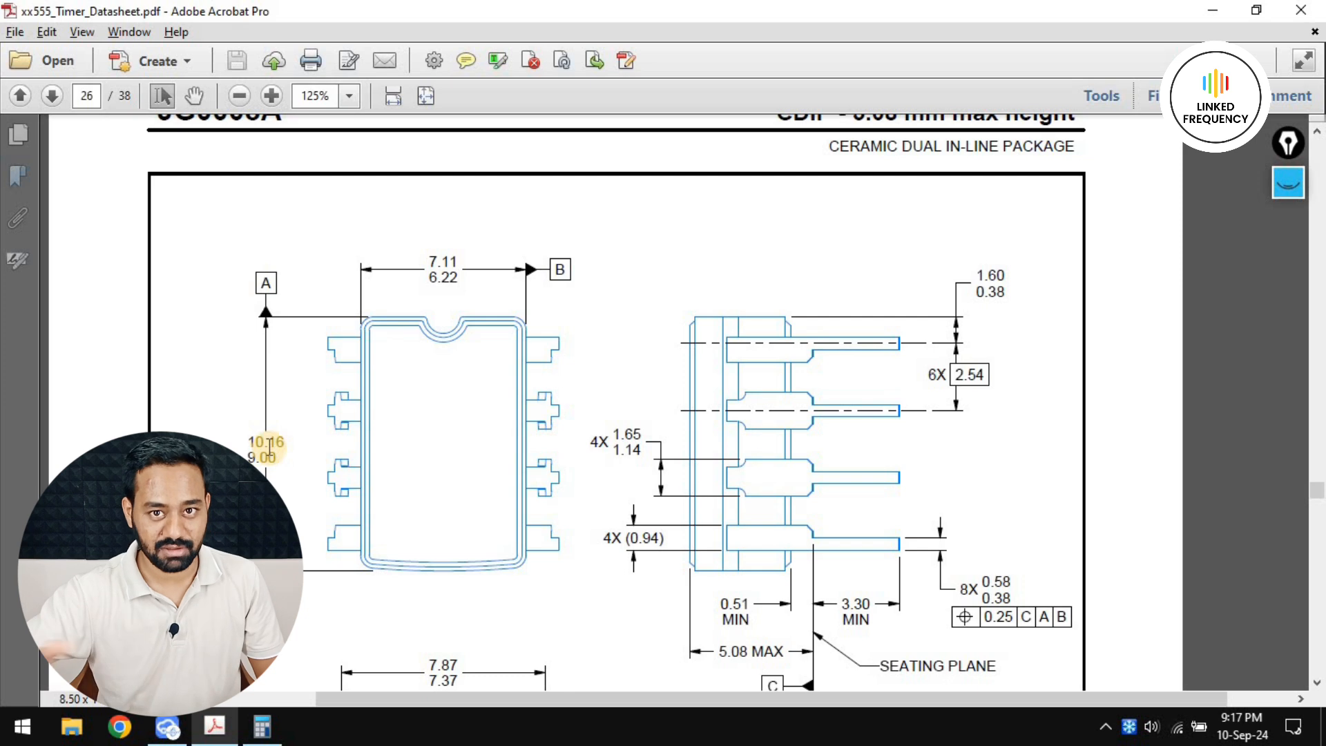
pyautogui.hotkey('alt', 'Tab')
pyautogui.doubleClick(1254, 259)
pyautogui.write('5')
pyautogui.press('Return')
pyautogui.doubleClick(1276, 311)
pyautogui.write('5')
pyautogui.press('Return')
# Draw a second horizontal silkscreen track about 3.6 mm long between pads 4 and 5
pyautogui.click(721, 168)
pyautogui.scroll(-3, 511, 395)
pyautogui.click(507, 388)
pyautogui.click(611, 389)
pyautogui.rightClick(611, 396)
pyautogui.rightClick(610, 396)
# Set the lower silkscreen track's Start X to -2.5 mm and End X to 2.5 mm
pyautogui.click(612, 394)
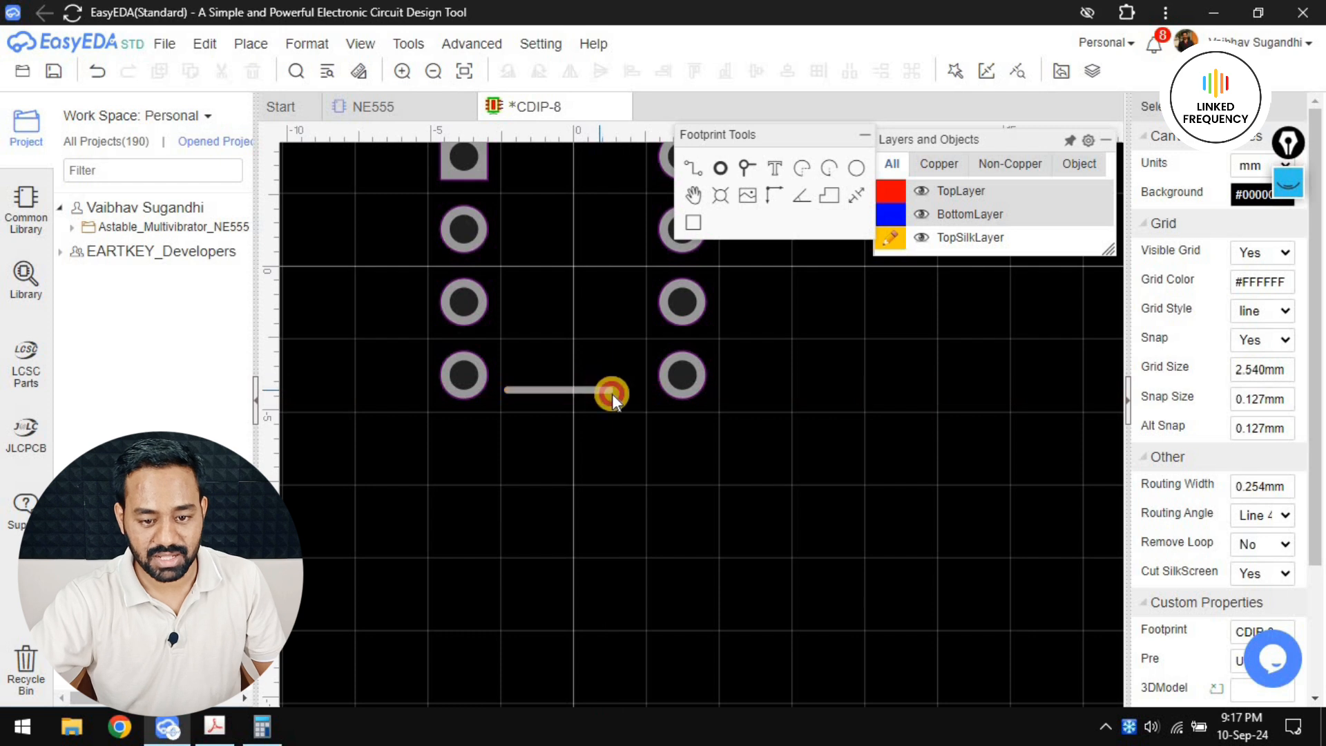
pyautogui.doubleClick(1264, 224)
pyautogui.write('-2')
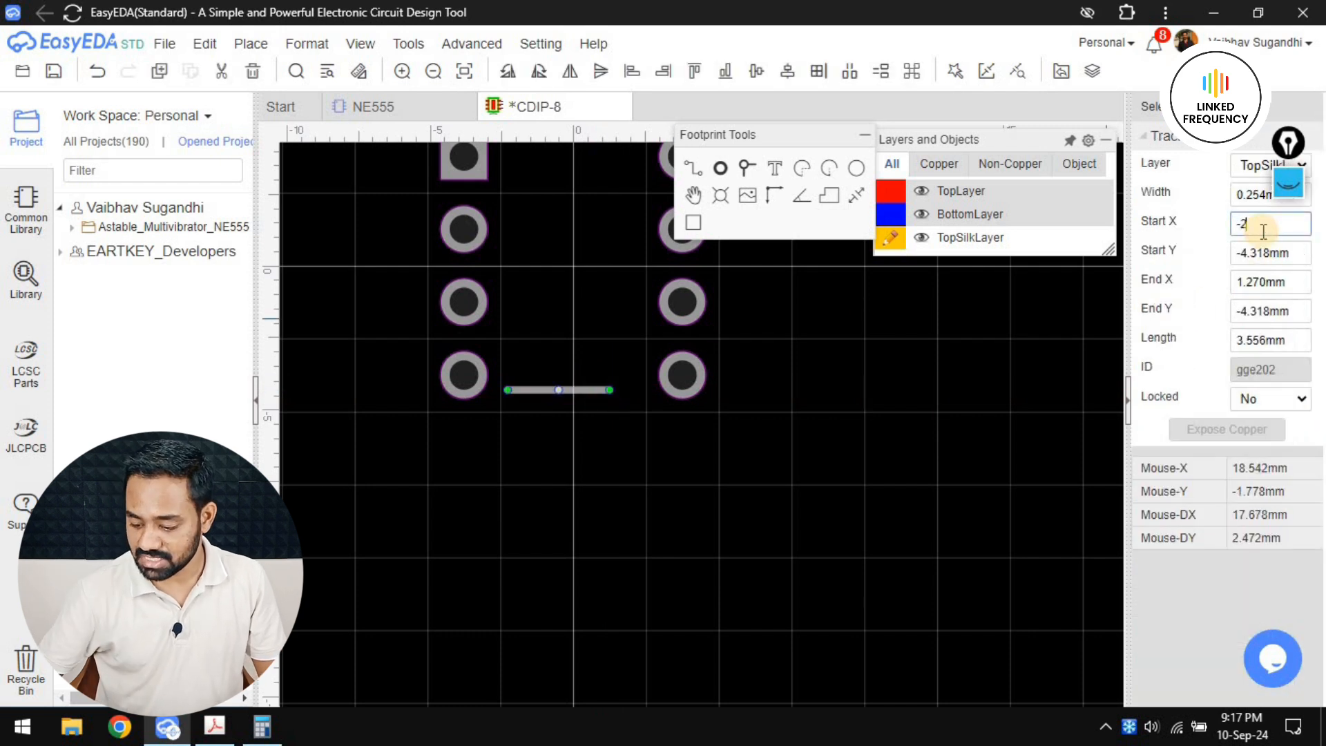
pyautogui.write('.5')
pyautogui.press('Return')
pyautogui.doubleClick(1263, 283)
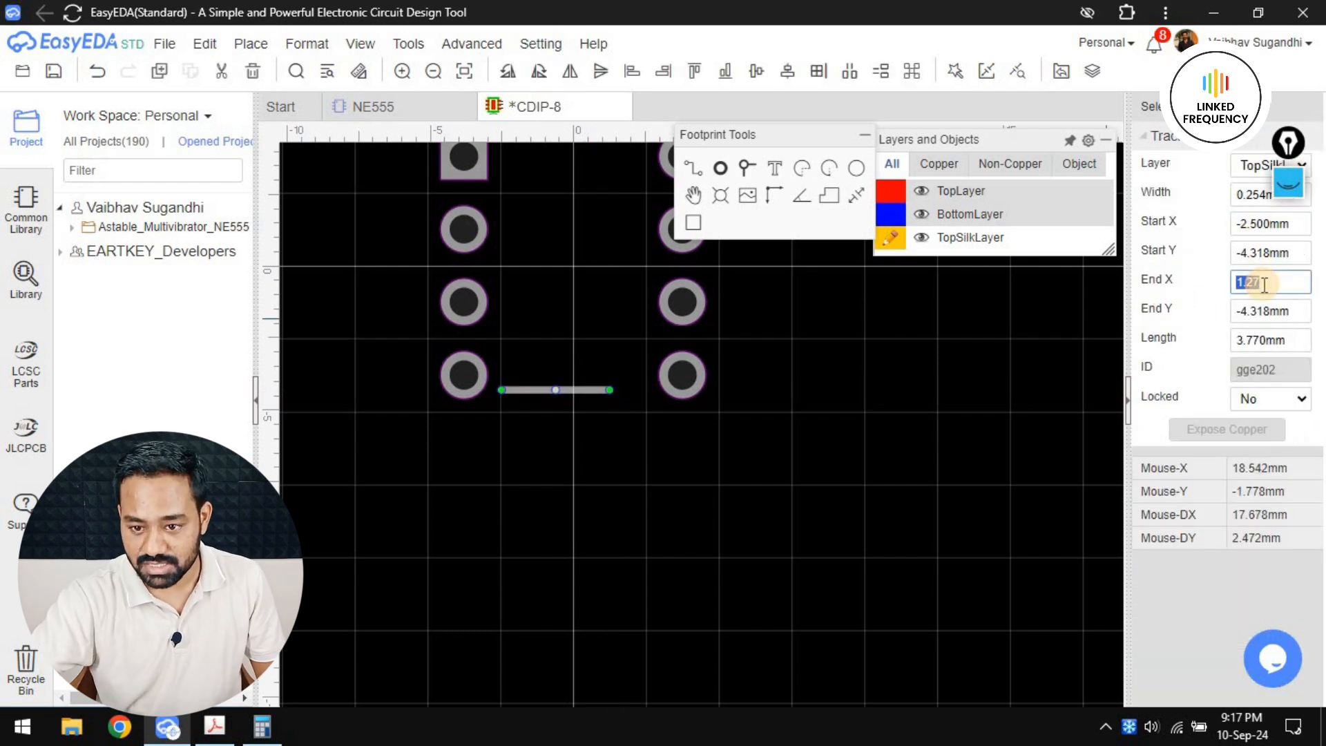
pyautogui.write('2.5')
pyautogui.press('Return')
# Set the lower silkscreen track's Start Y and End Y to -5 mm and deselect it
pyautogui.doubleClick(1252, 249)
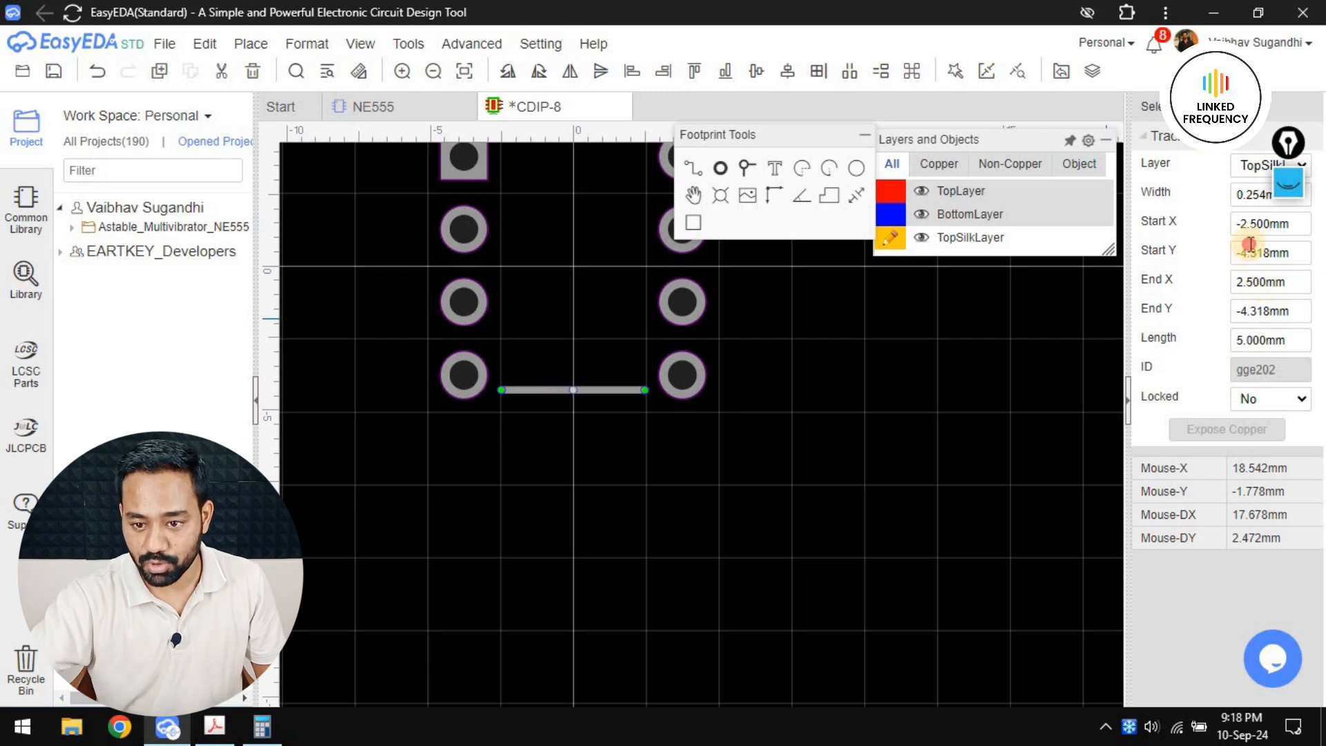
pyautogui.write('-5')
pyautogui.press('Return')
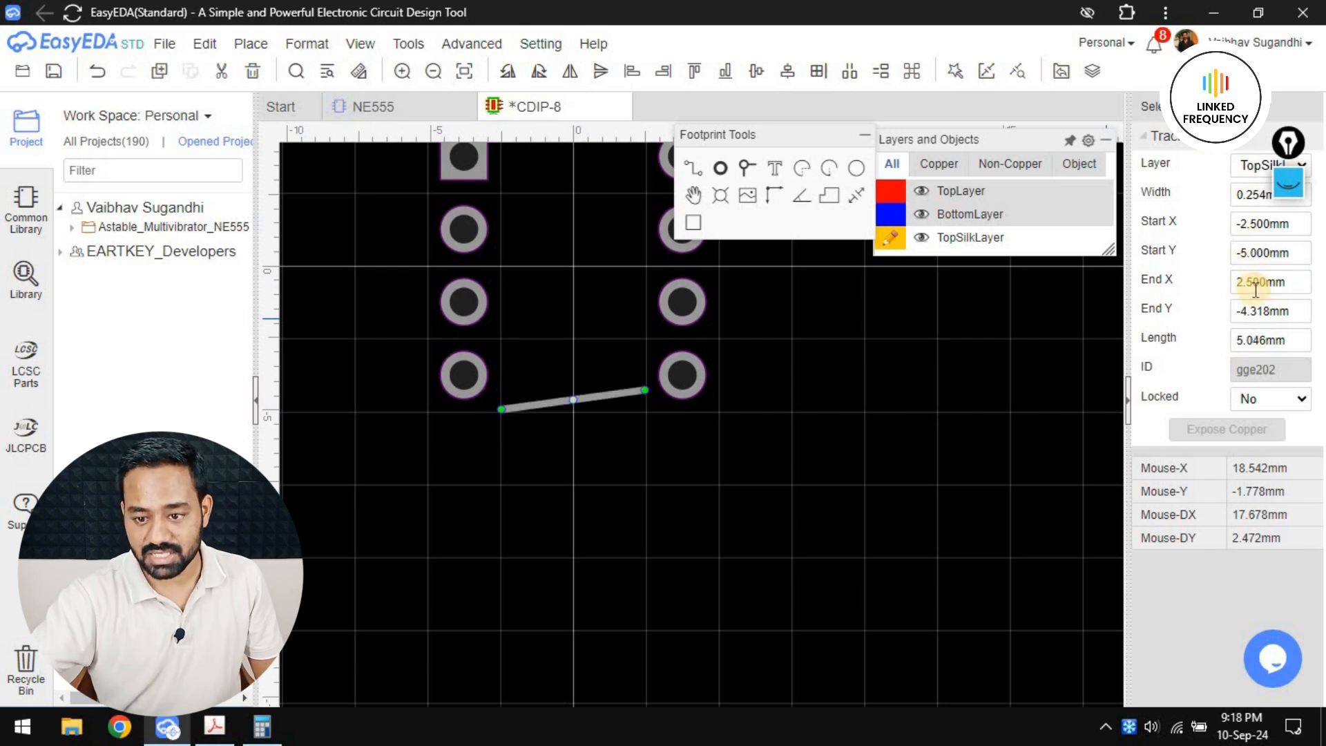
pyautogui.doubleClick(1265, 310)
pyautogui.write('-5')
pyautogui.press('Return')
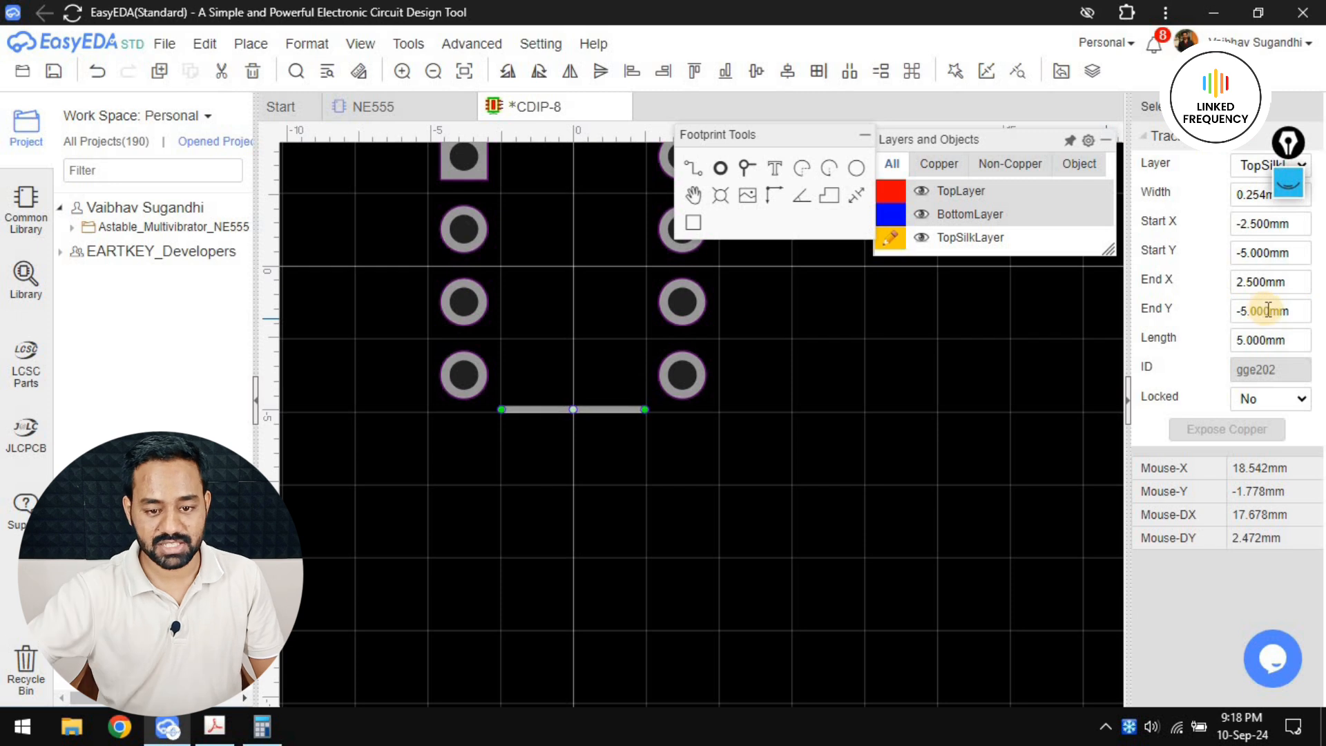
pyautogui.click(771, 456)
# Draw a vertical silkscreen track joining the left ends of the upper and lower tracks, beside pads 1 to 4
pyautogui.moveTo(770, 454); pyautogui.dragTo(748, 573, button='right')
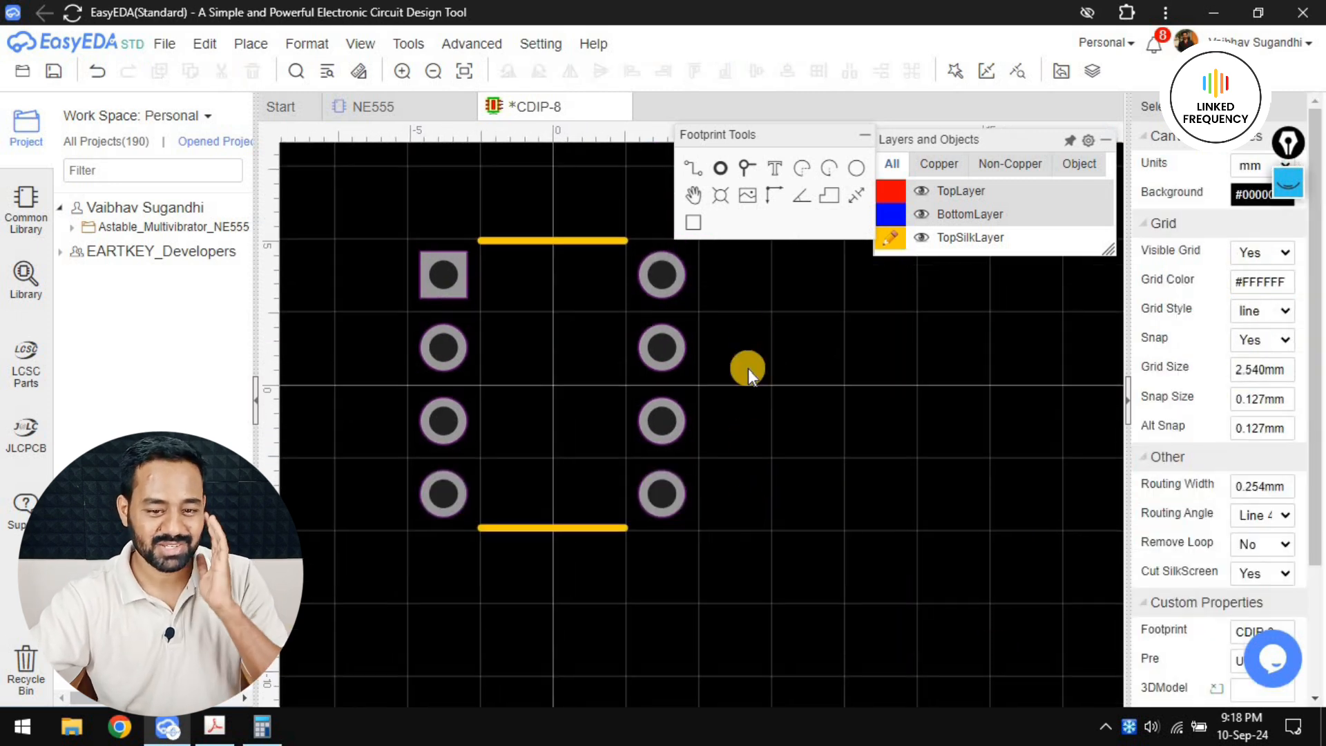
pyautogui.click(688, 168)
pyautogui.scroll(3, 440, 253)
pyautogui.click(516, 232)
pyautogui.moveTo(553, 544); pyautogui.dragTo(519, 236, button='right')
pyautogui.click(484, 458)
pyautogui.rightClick(532, 603)
# Close the body outline with a vertical silkscreen track joining the right ends of the lower and upper tracks, beside pads 5 to 8
pyautogui.scroll(-2, 532, 602)
pyautogui.moveTo(632, 255); pyautogui.dragTo(590, 463, button='right')
pyautogui.click(645, 324)
pyautogui.moveTo(645, 528); pyautogui.dragTo(631, 355, button='right')
pyautogui.scroll(1, 629, 482)
pyautogui.click(637, 434)
pyautogui.rightClick(666, 477)
# Examine the corners of the silkscreen body outline to see how the tracks meet
pyautogui.scroll(-2, 666, 477)
pyautogui.moveTo(671, 469); pyautogui.dragTo(607, 392, button='right')
pyautogui.scroll(-1, 644, 458)
pyautogui.scroll(3, 607, 391)
pyautogui.moveTo(549, 339); pyautogui.dragTo(587, 495, button='right')
pyautogui.scroll(4, 589, 495)
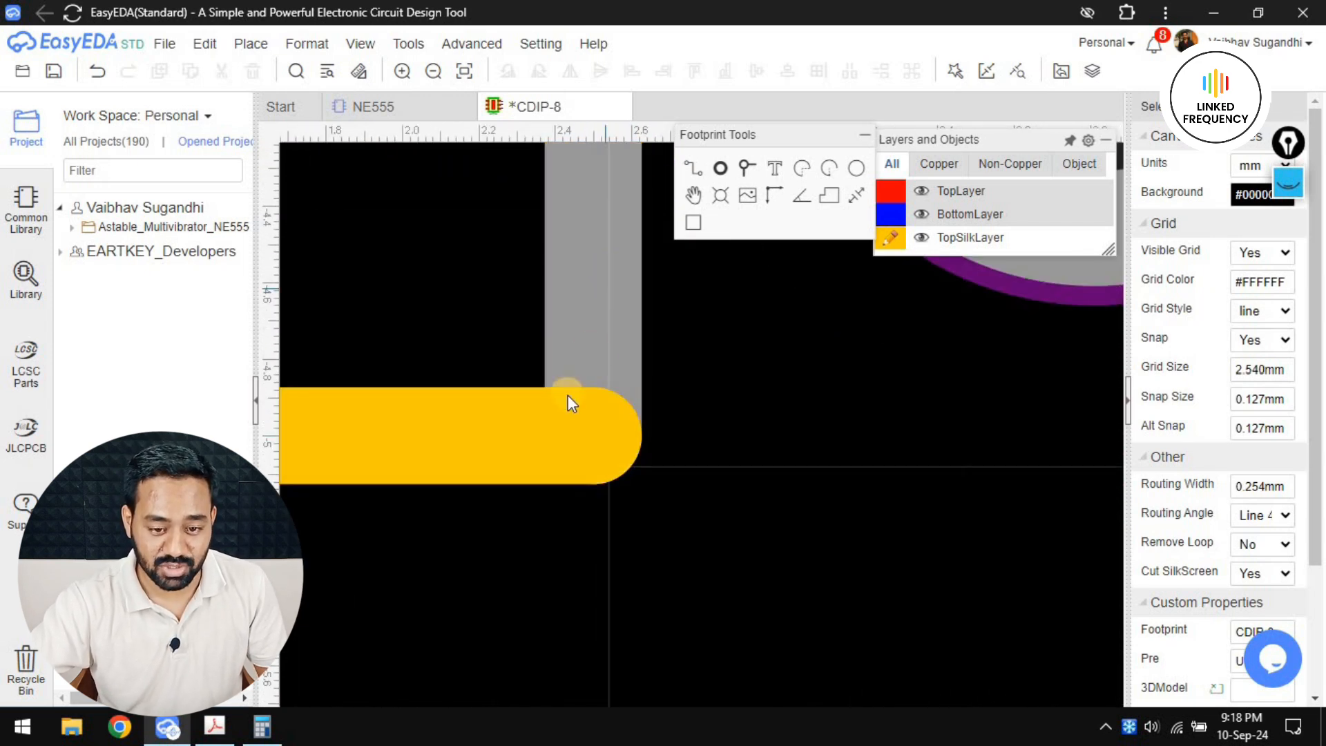
pyautogui.scroll(-4, 628, 491)
pyautogui.scroll(-4, 650, 499)
pyautogui.moveTo(650, 500); pyautogui.dragTo(667, 589, button='right')
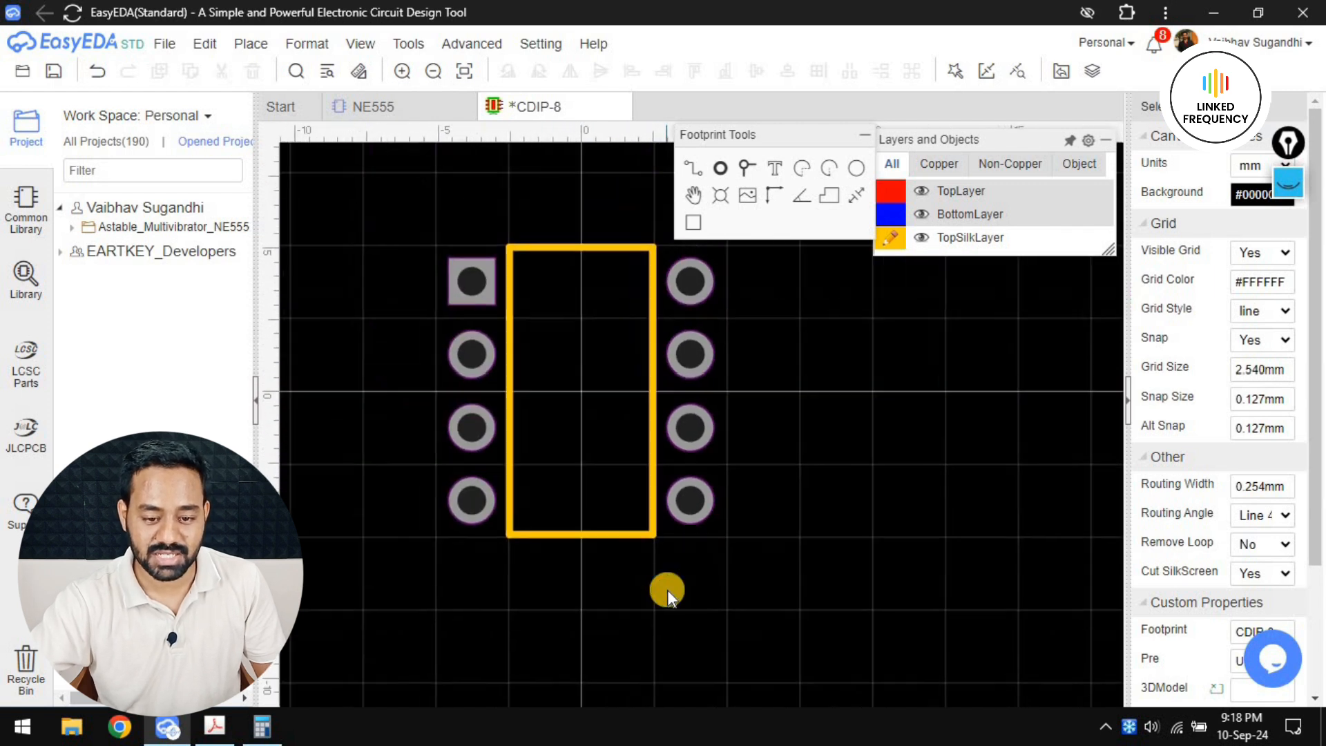
pyautogui.moveTo(794, 481); pyautogui.dragTo(820, 628, button='right')
pyautogui.scroll(3, 571, 429)
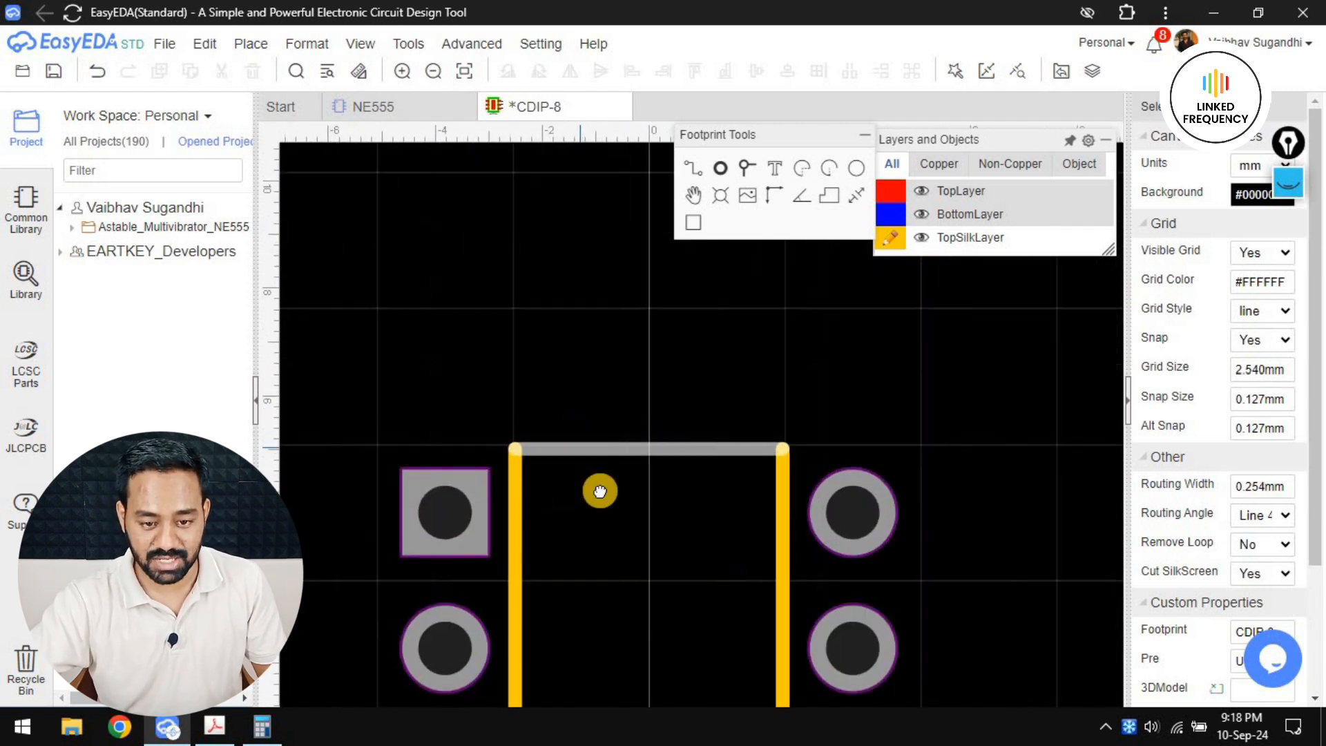
pyautogui.moveTo(598, 489); pyautogui.dragTo(607, 358, button='right')
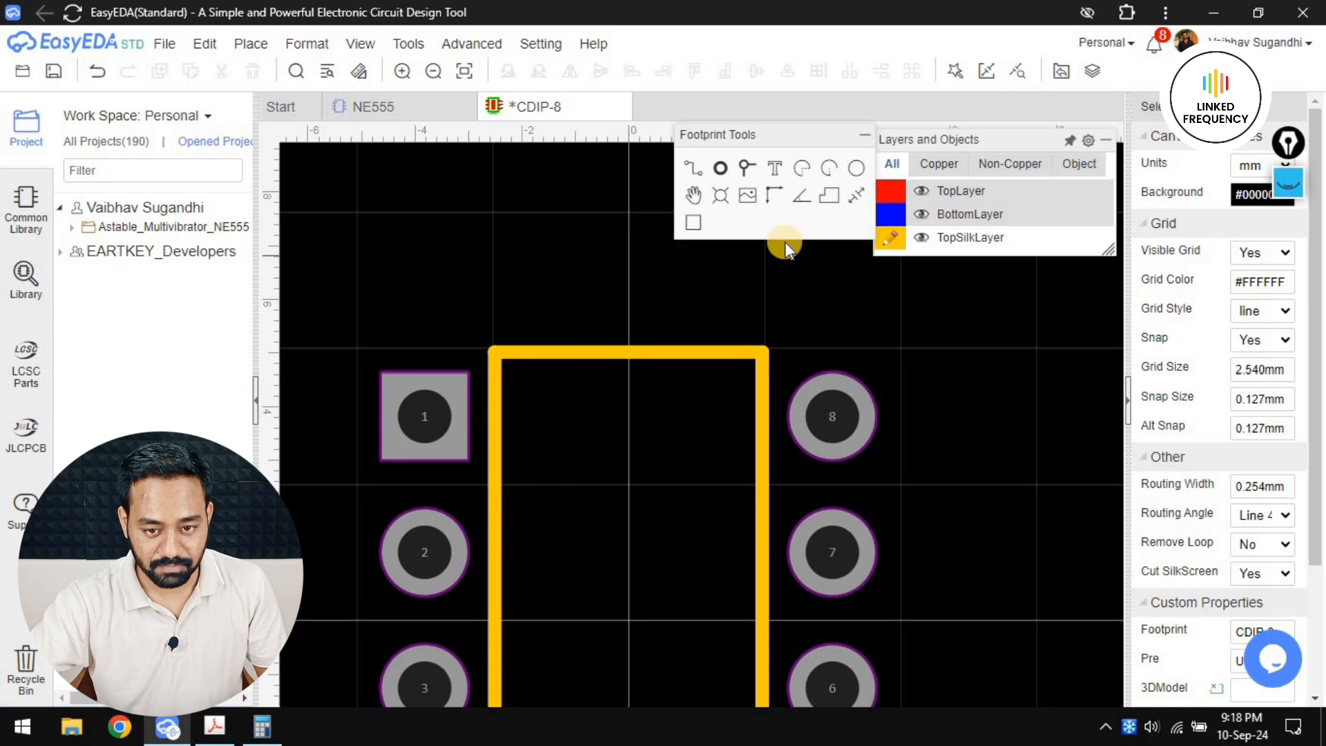
# Draw a semicircular silkscreen arc as the orientation notch at the middle of the outline's upper edge and adjust its position
pyautogui.scroll(4, 591, 360)
pyautogui.click(597, 347)
pyautogui.rightClick(731, 367)
pyautogui.click(798, 170)
pyautogui.click(616, 355)
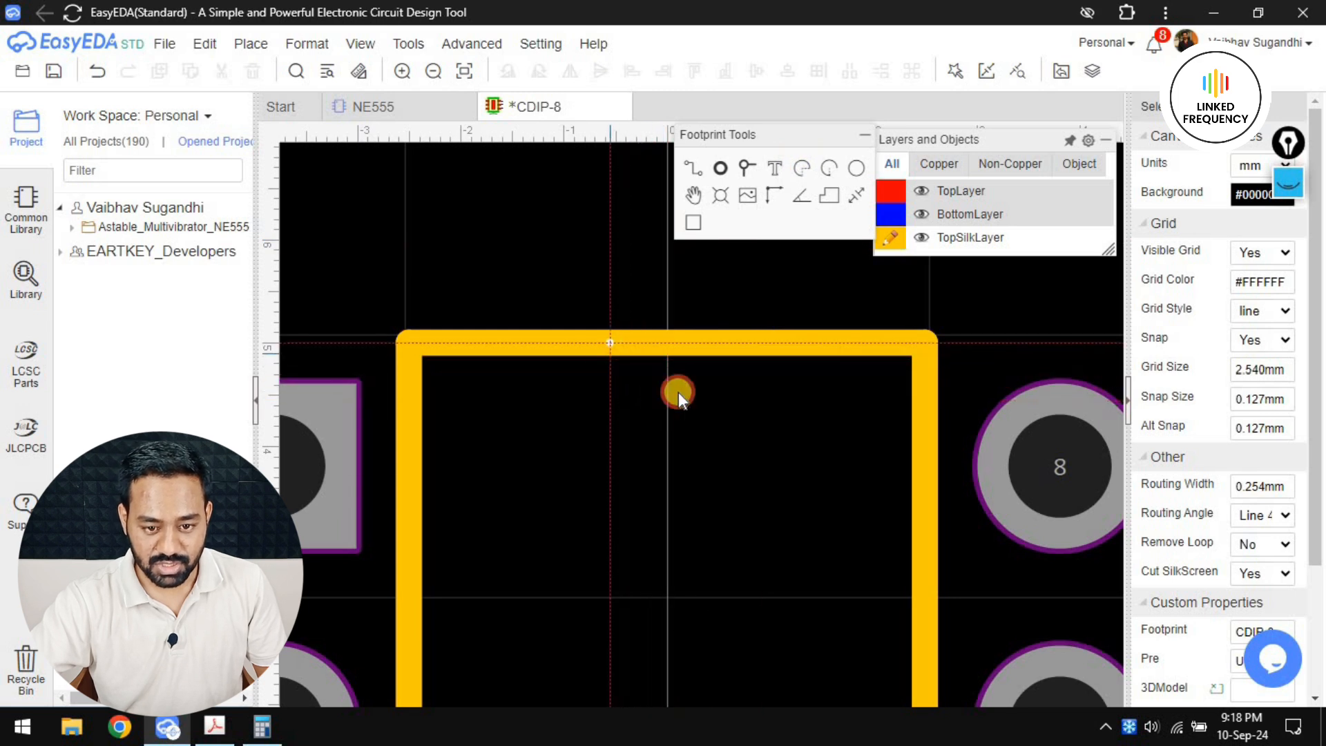
pyautogui.click(736, 342)
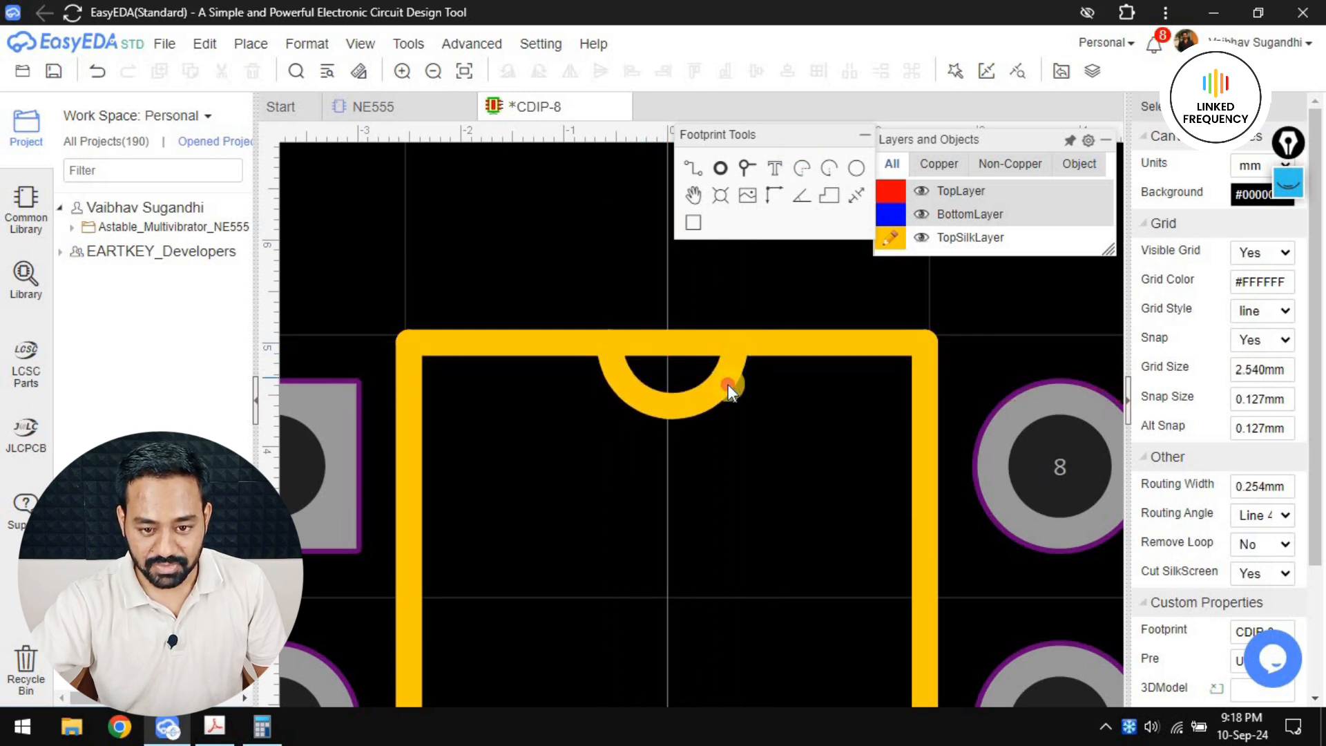
pyautogui.click(729, 384)
pyautogui.click(737, 433)
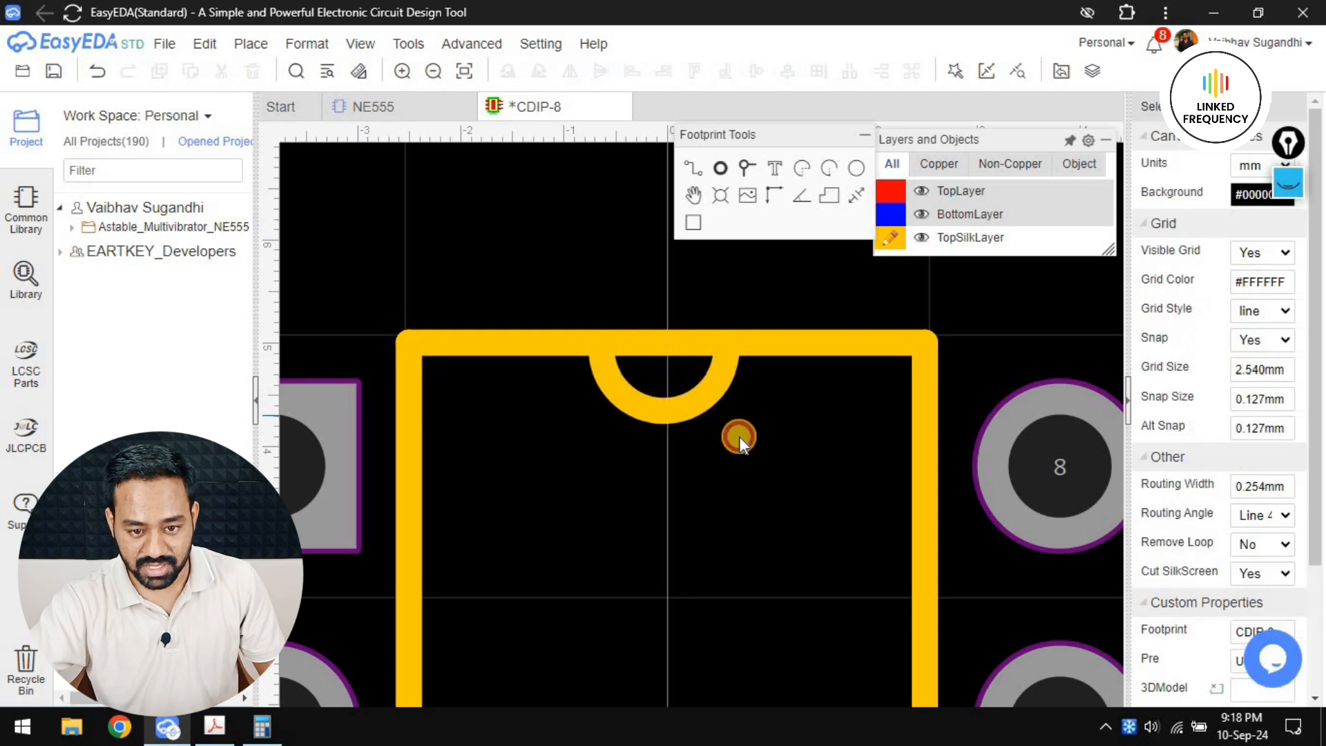
pyautogui.scroll(-3, 662, 391)
pyautogui.scroll(-2, 659, 401)
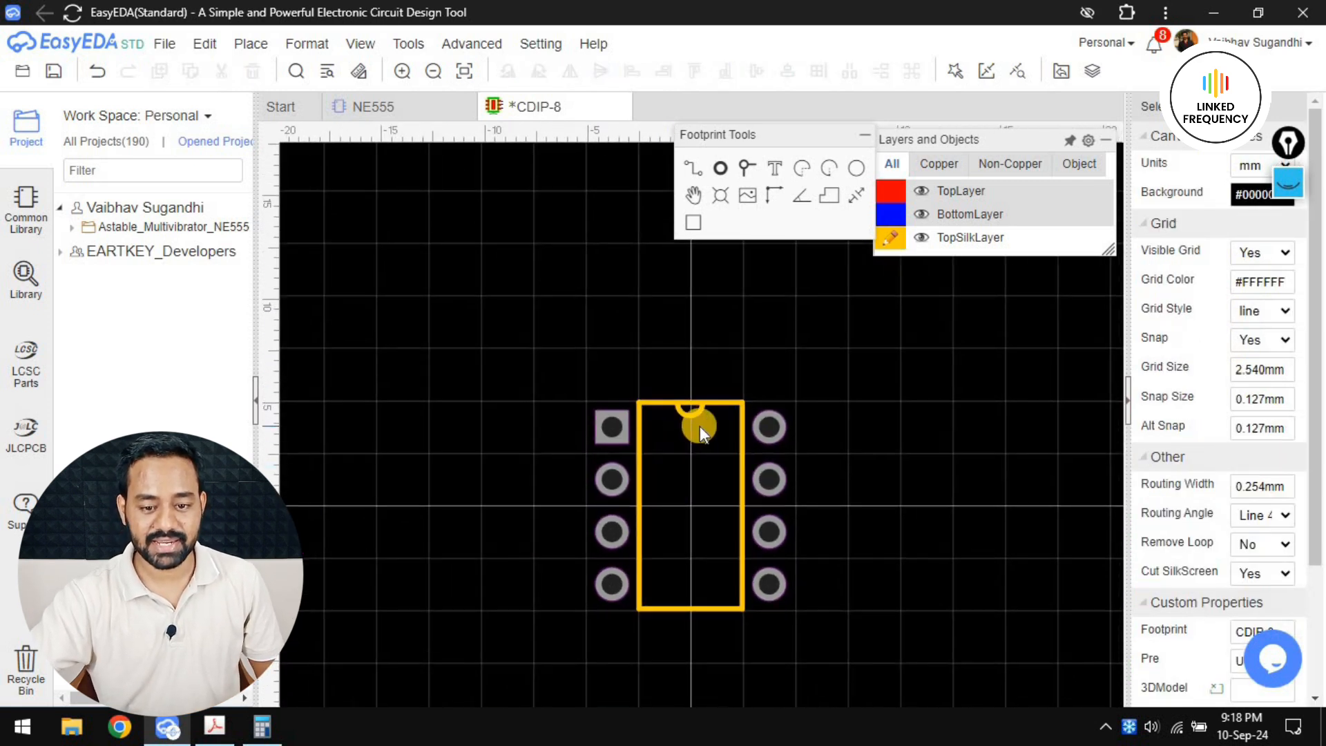
# Draw a silkscreen circle of about 0.28 mm radius on the outer side of pad 1 and set its line width to 0.5 mm
pyautogui.scroll(1, 696, 387)
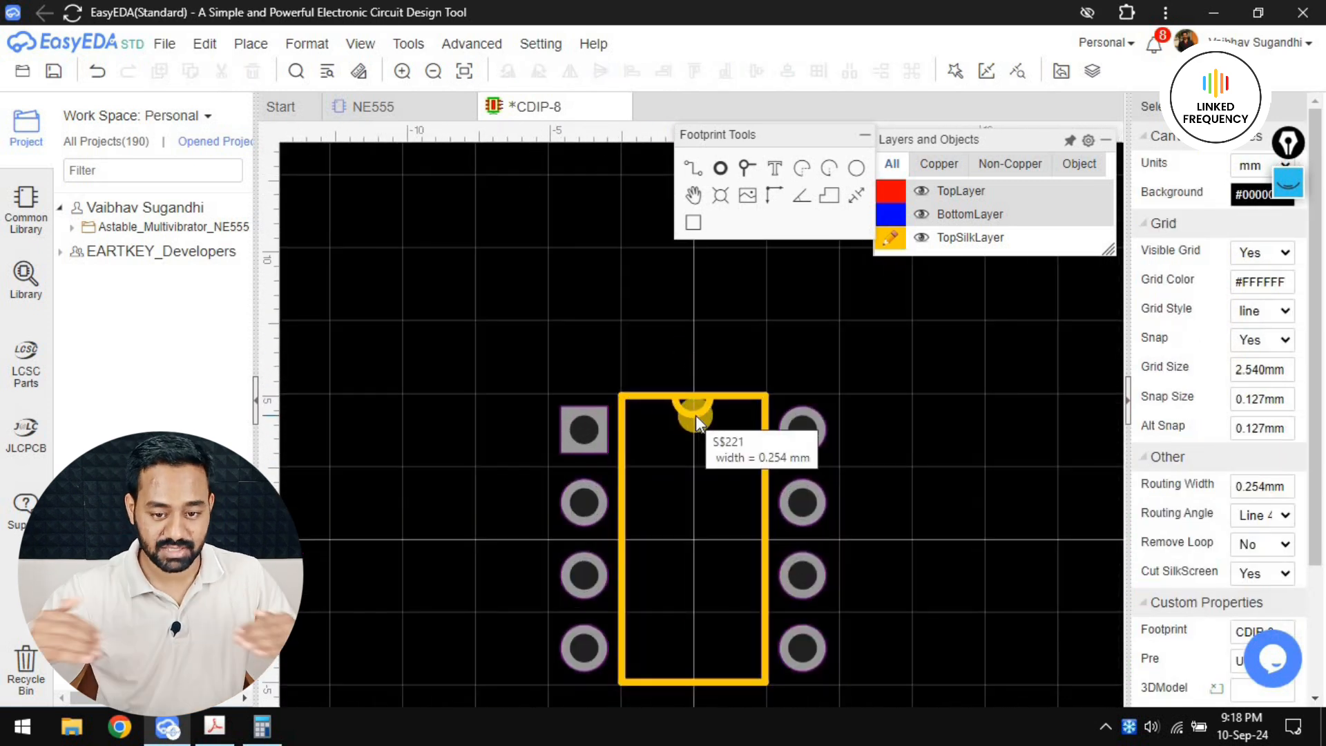
pyautogui.moveTo(520, 395); pyautogui.dragTo(525, 354, button='right')
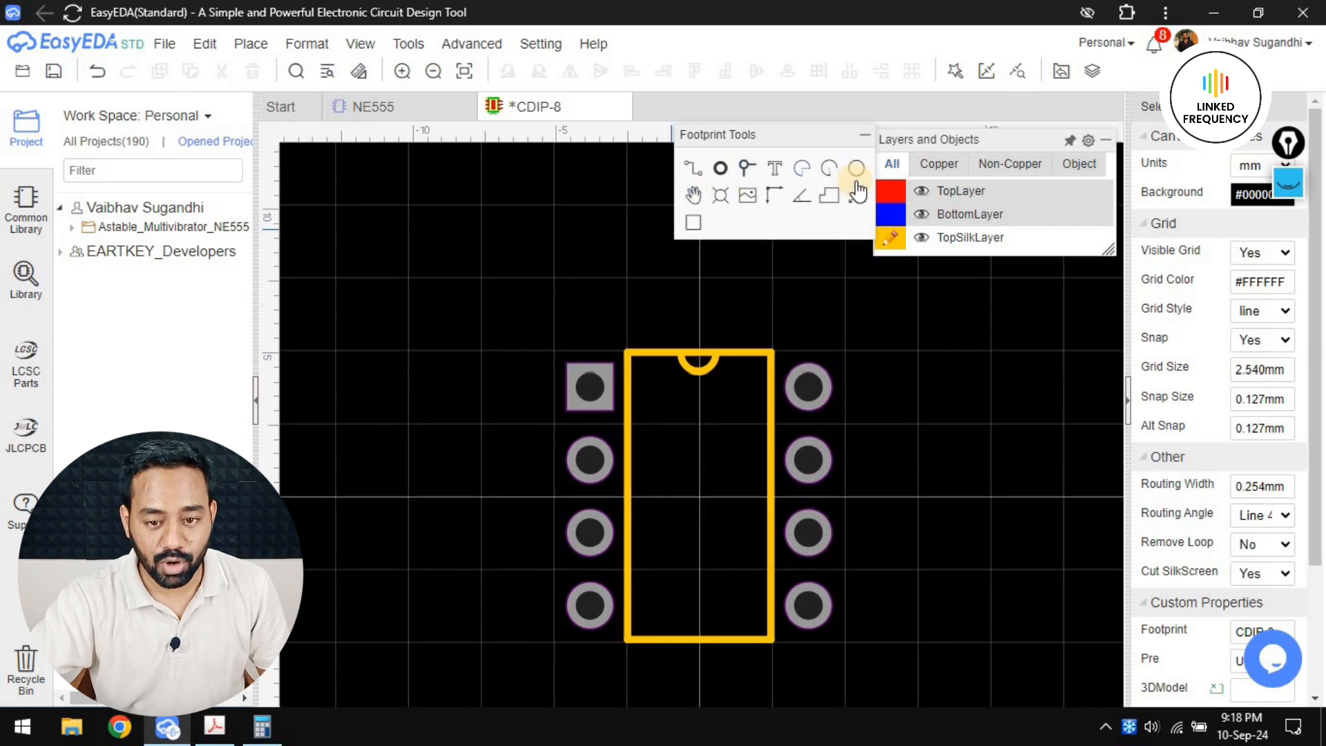
pyautogui.scroll(6, 580, 370)
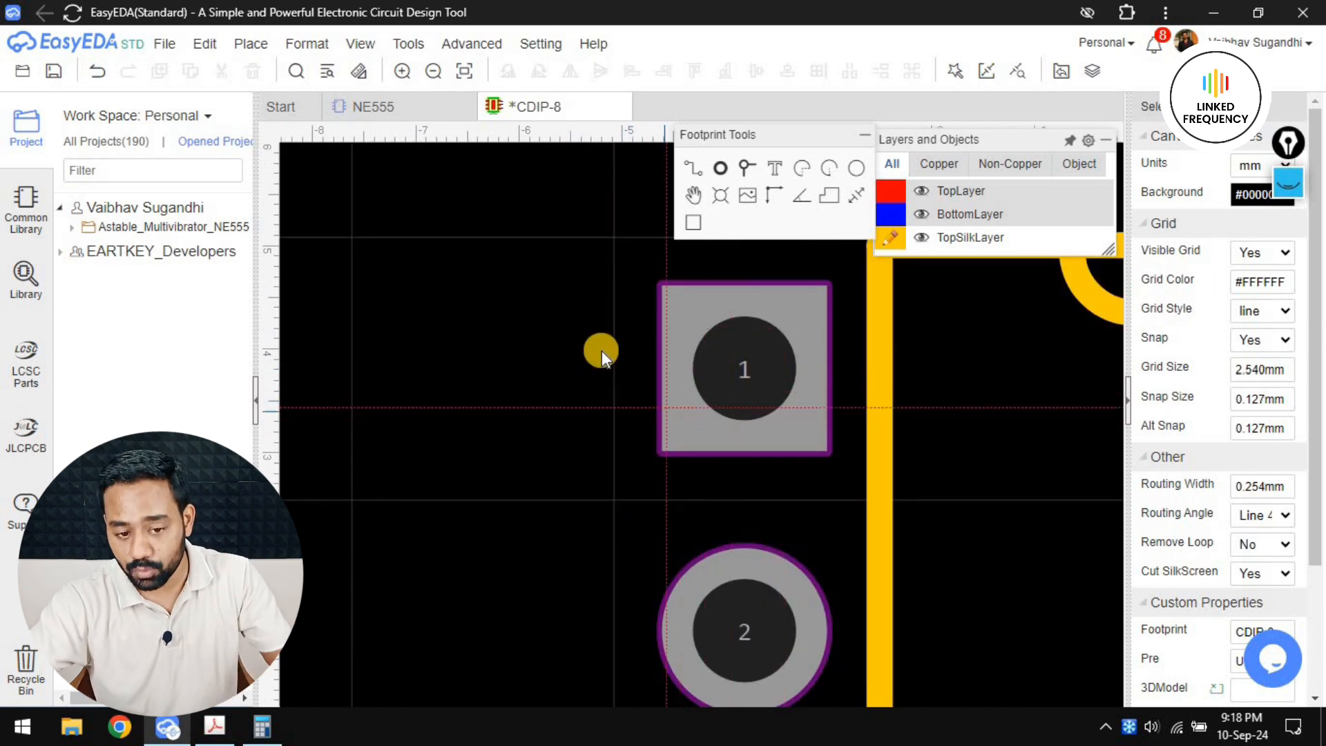
pyautogui.scroll(2, 579, 370)
pyautogui.click(570, 368)
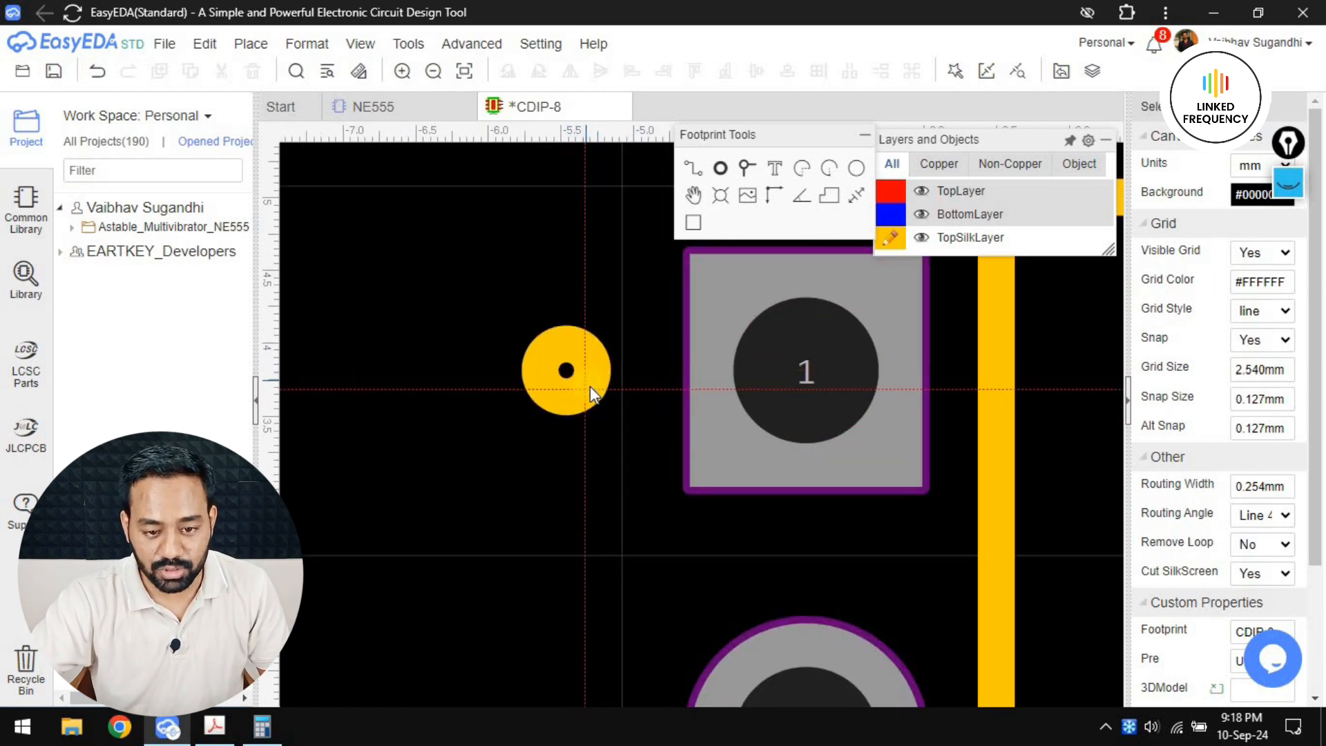
pyautogui.click(602, 388)
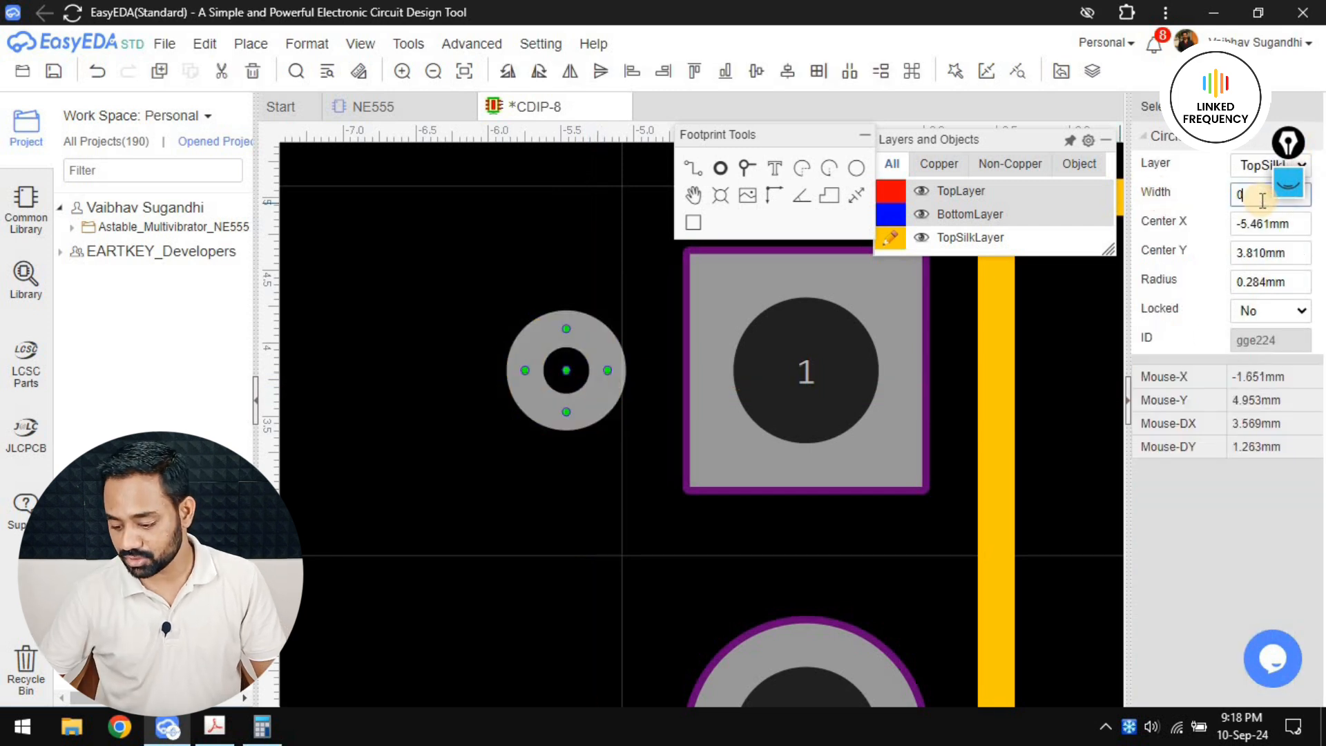
pyautogui.press('Return')
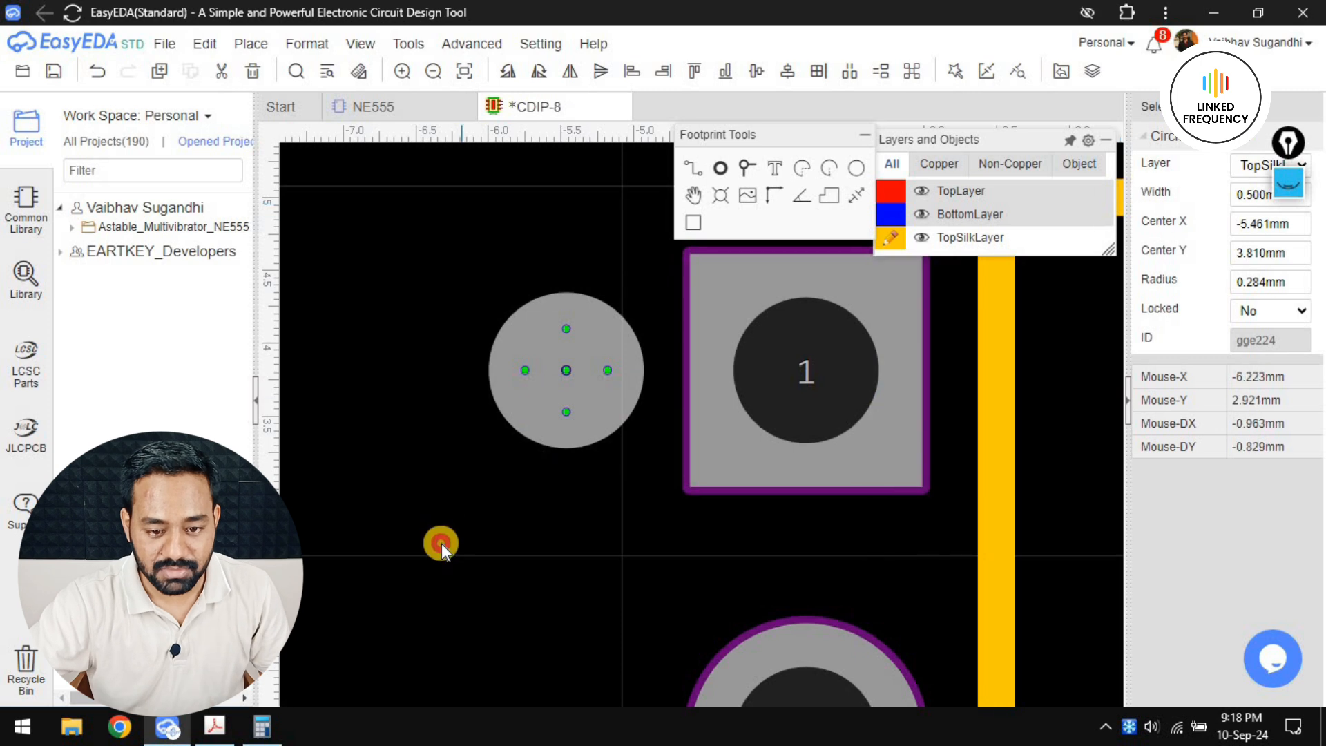
# Adjust the pin 1 marker dot so it sits level with pad 1, then save the CDIP-8 footprint
pyautogui.click(441, 544)
pyautogui.scroll(-3, 488, 545)
pyautogui.moveTo(488, 546); pyautogui.dragTo(568, 568, button='right')
pyautogui.scroll(1, 628, 486)
pyautogui.click(628, 501)
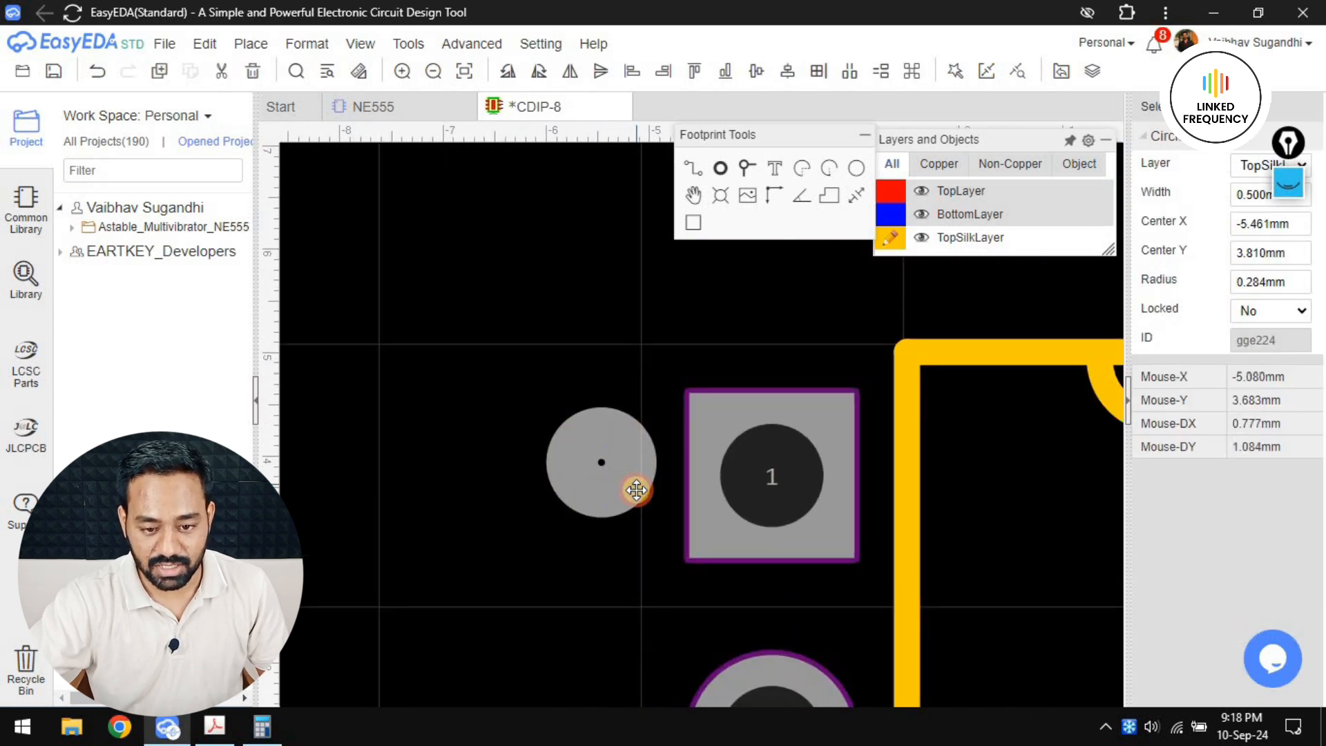
pyautogui.scroll(-3, 628, 505)
pyautogui.click(602, 593)
pyautogui.scroll(-4, 593, 585)
pyautogui.moveTo(577, 582); pyautogui.dragTo(553, 413, button='right')
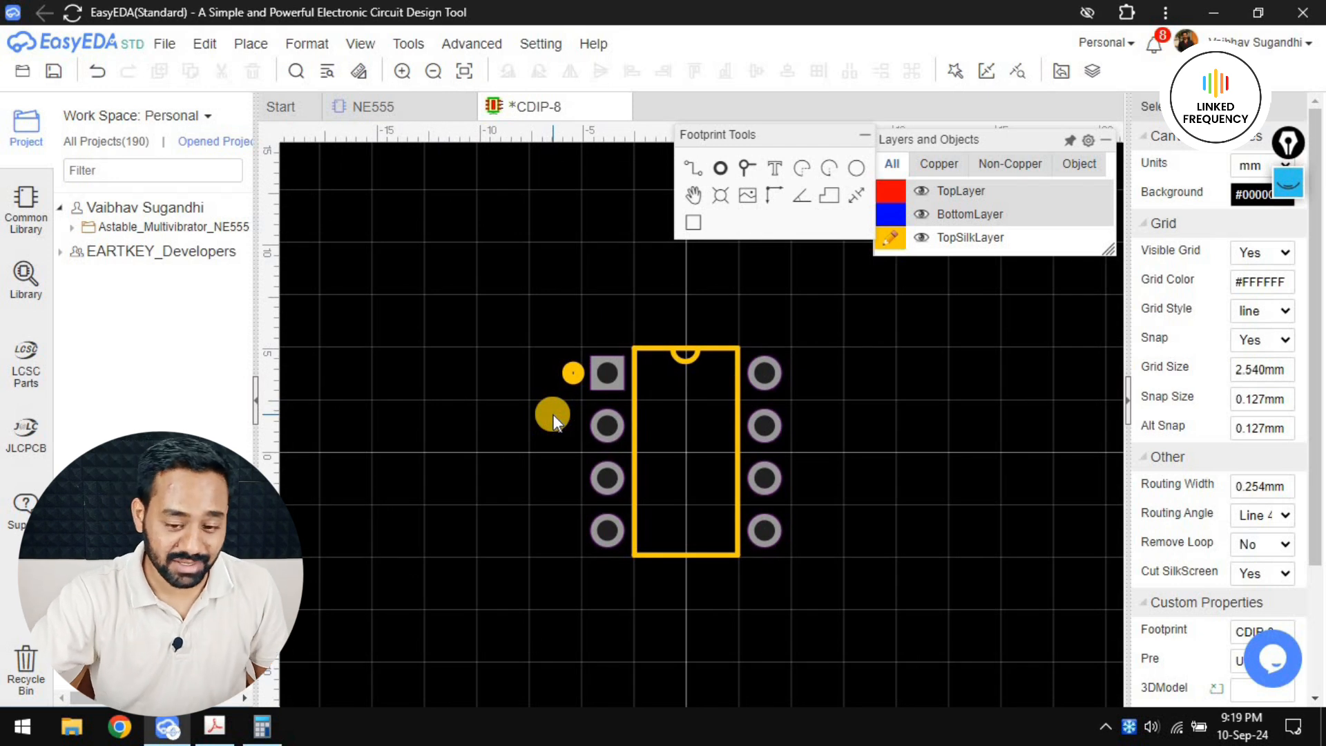
pyautogui.scroll(2, 649, 379)
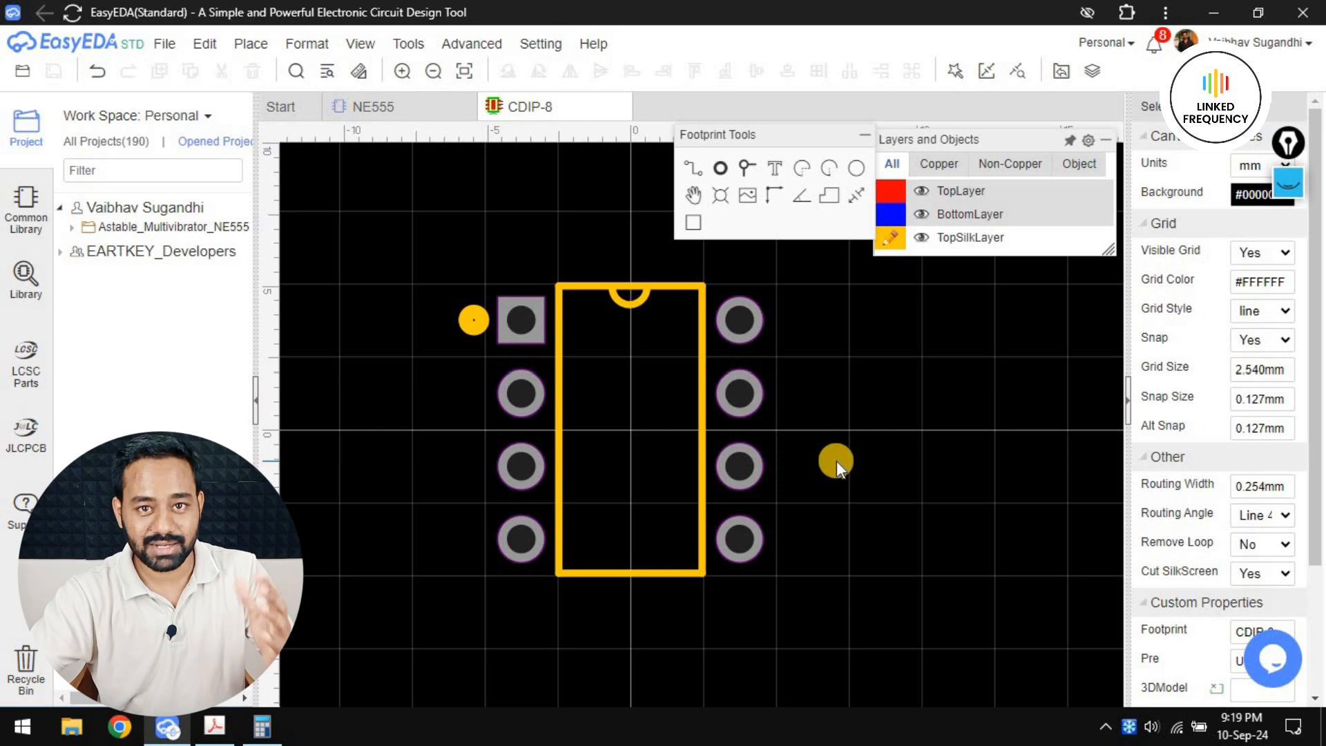
# Search the workspace footprints for CDIP and assign CDIP-8 to the NE555 symbol, then close the Footprint Manager
pyautogui.click(406, 106)
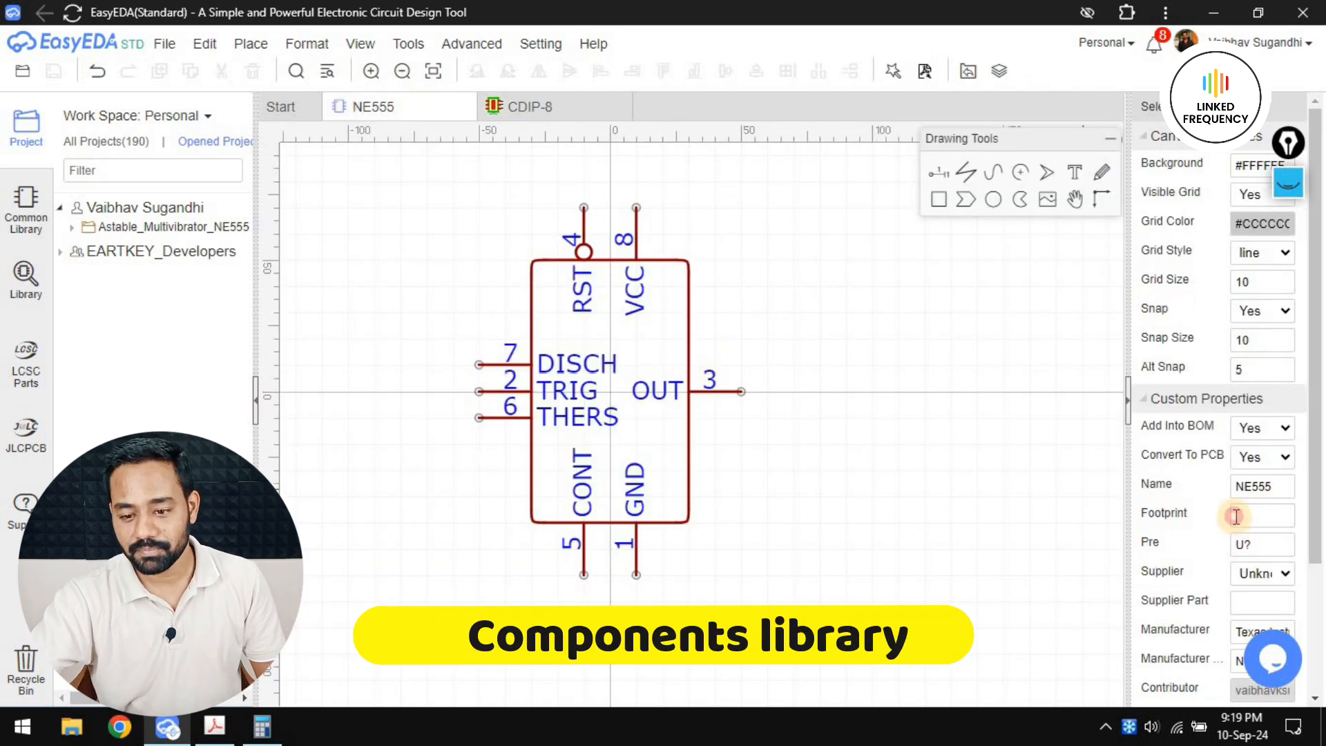
pyautogui.click(1236, 516)
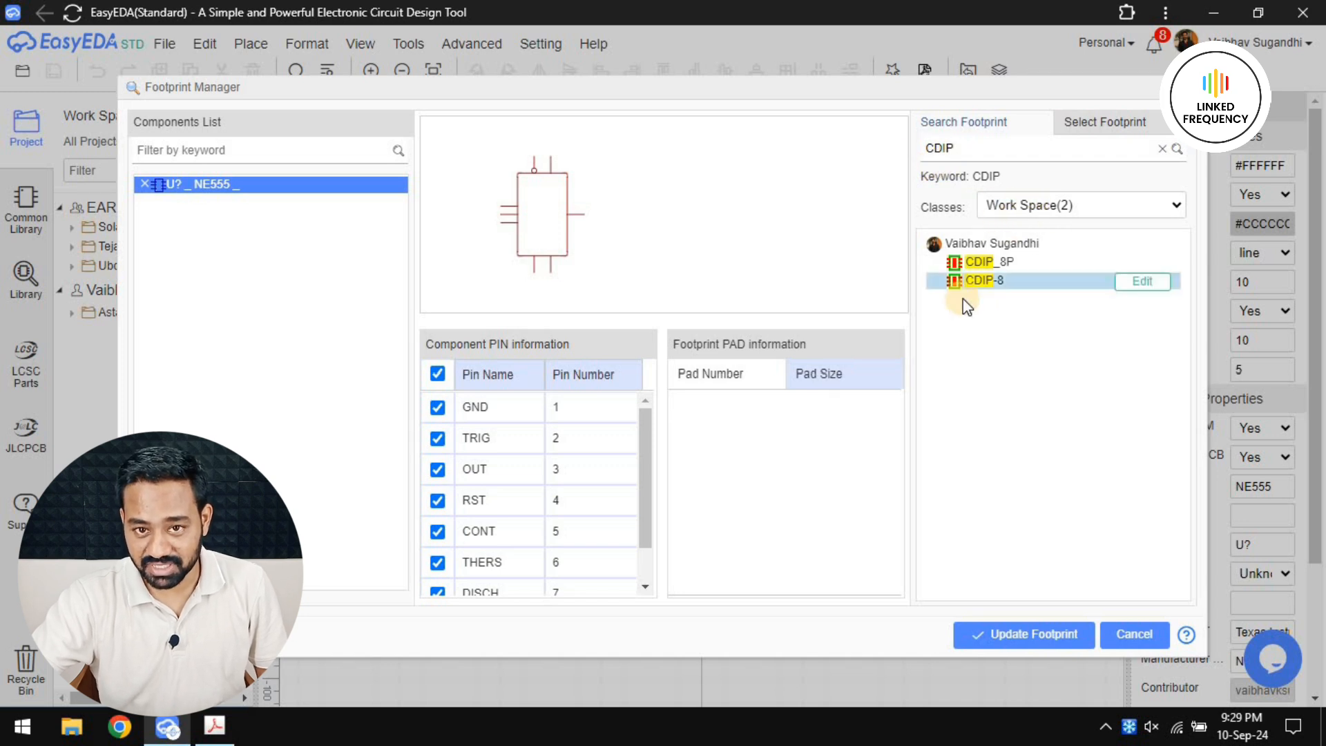
pyautogui.click(1014, 282)
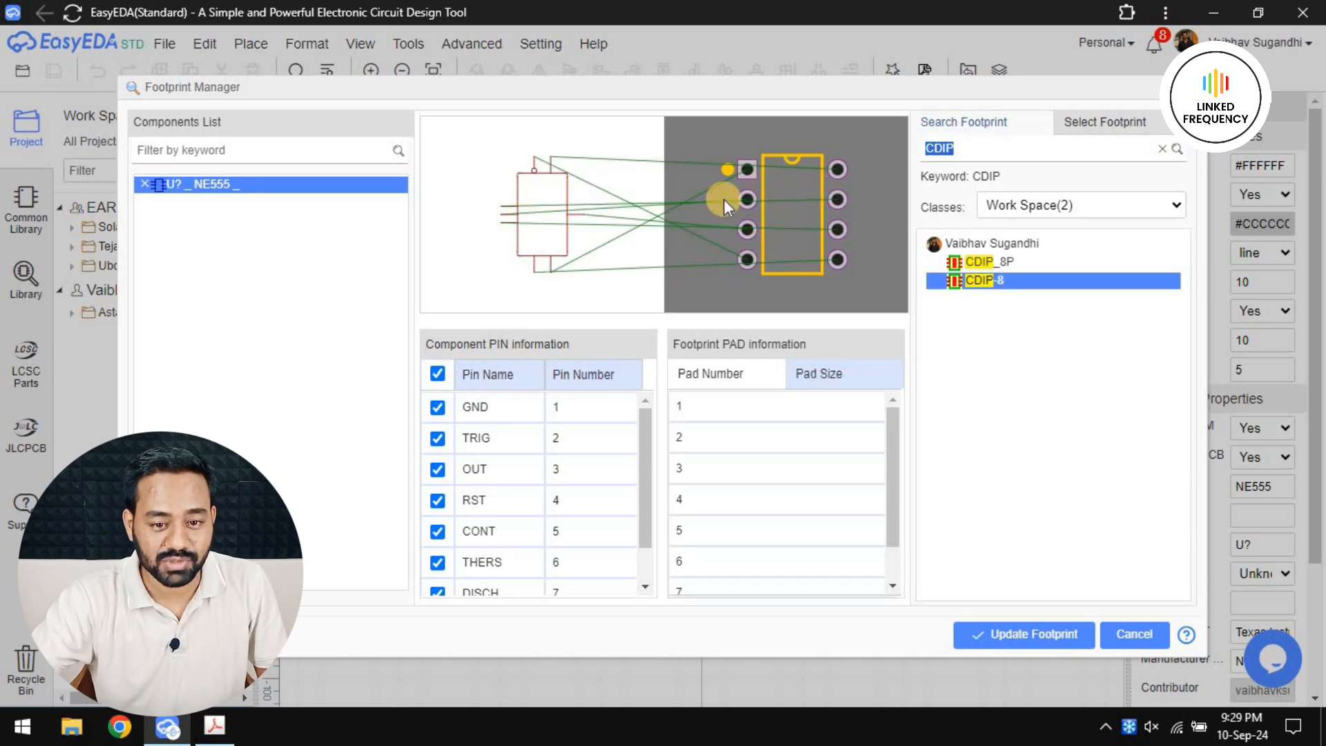
pyautogui.click(991, 281)
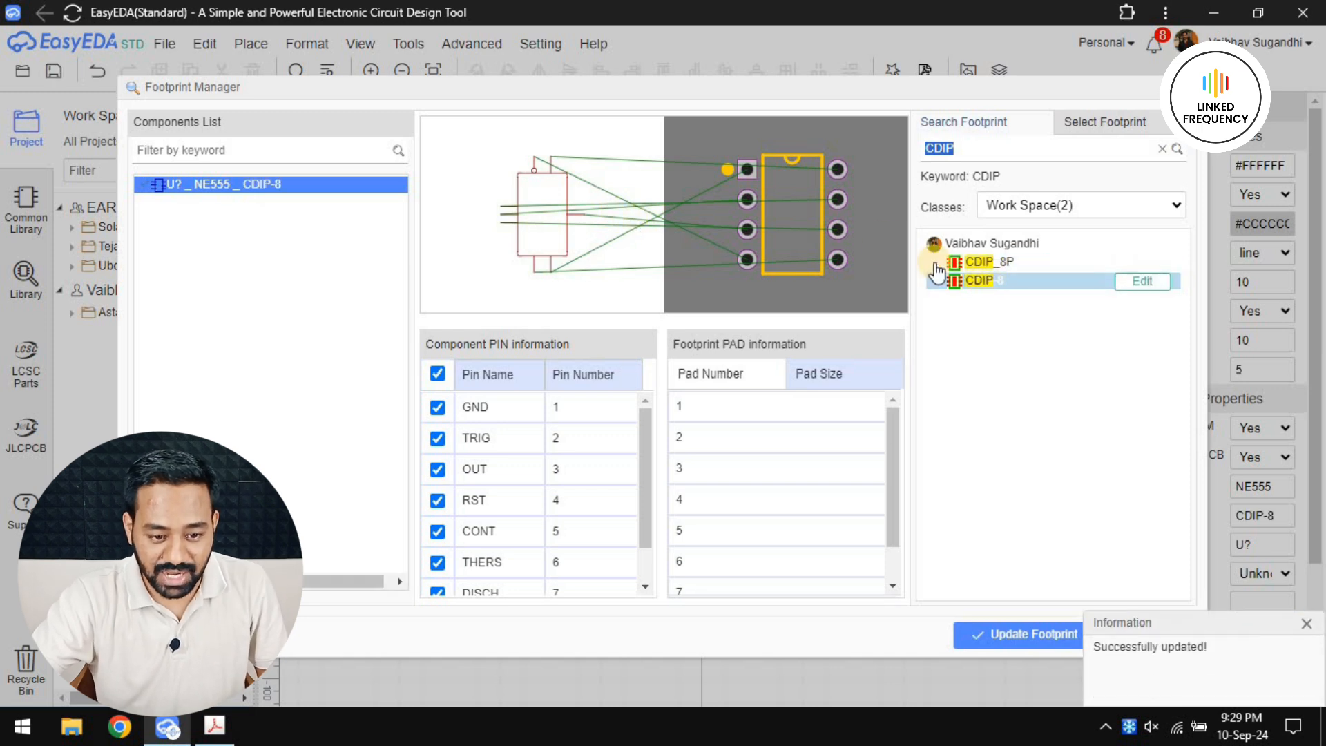
pyautogui.click(1055, 650)
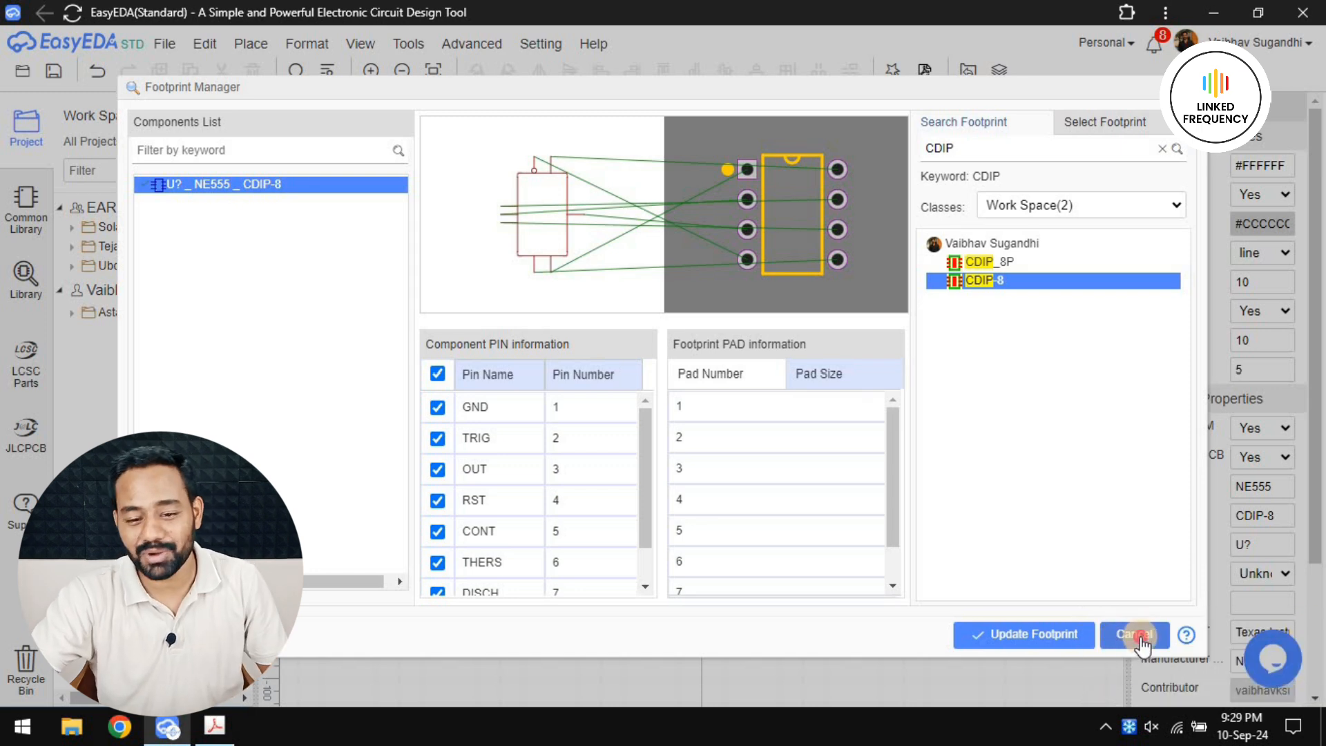
pyautogui.click(1137, 634)
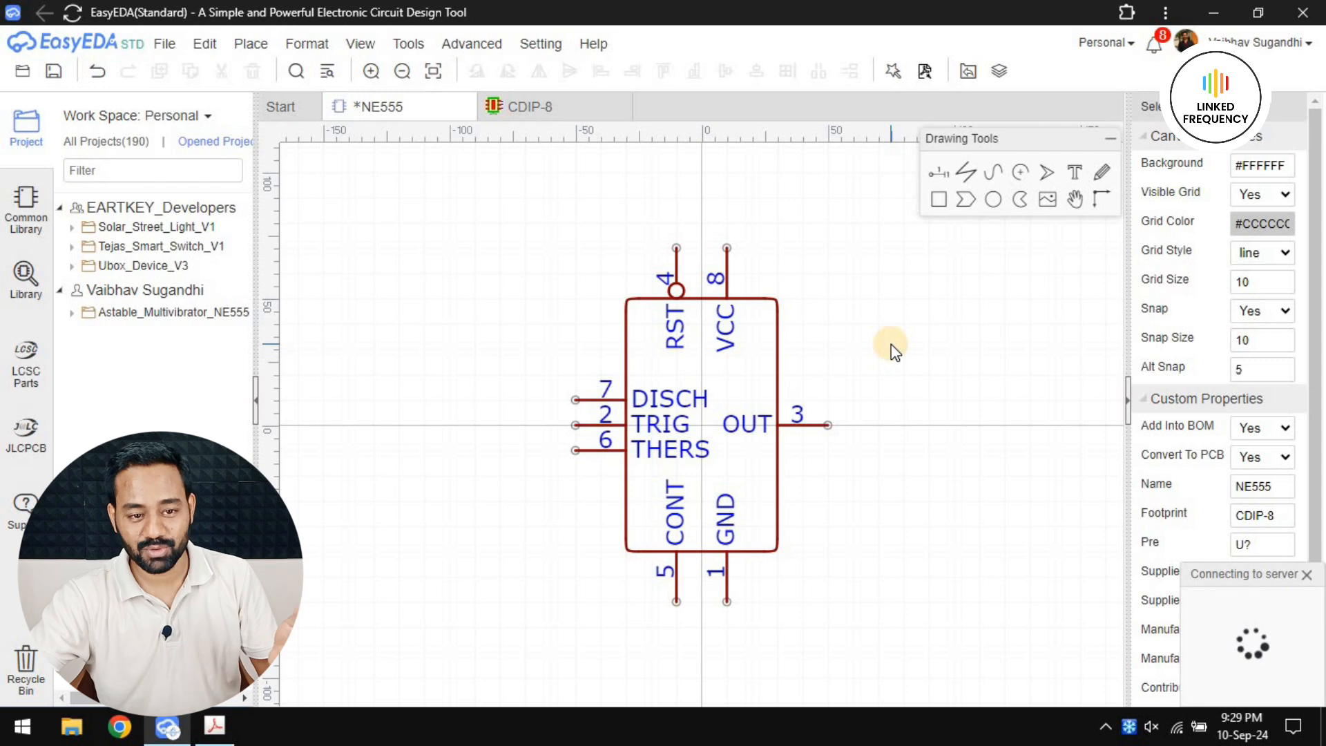